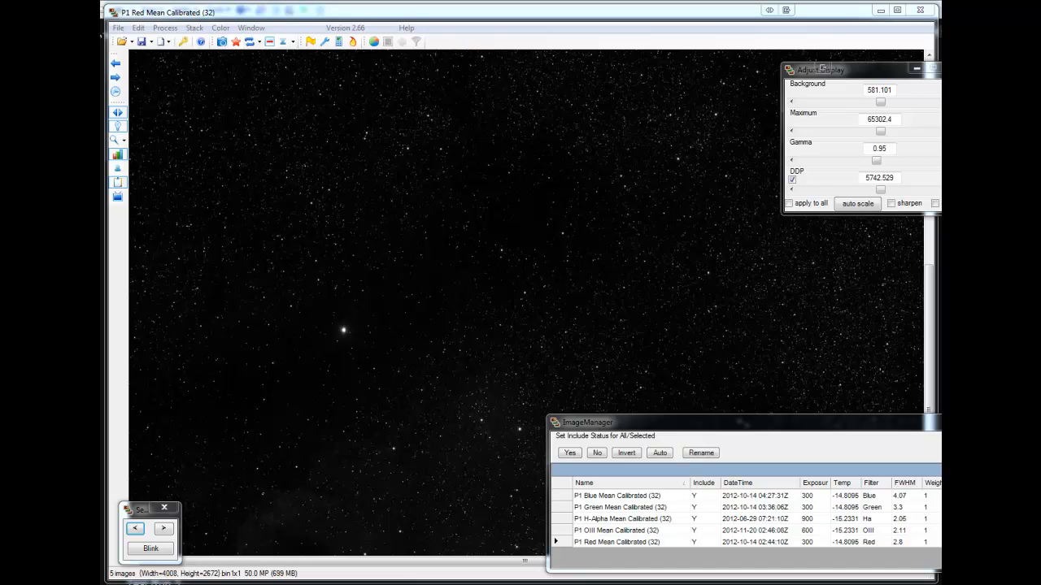
# Set the magnification to 6.00 with pixels shown and inspect the star shapes in the red and green mean images.
pyautogui.scroll(3, 526, 303)
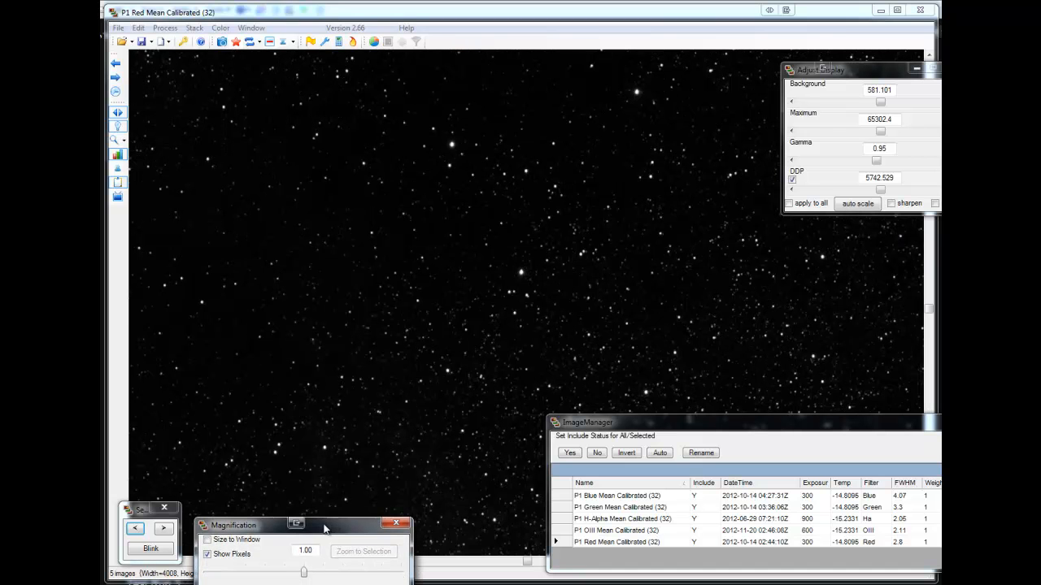
pyautogui.moveTo(304, 576); pyautogui.dragTo(378, 575)
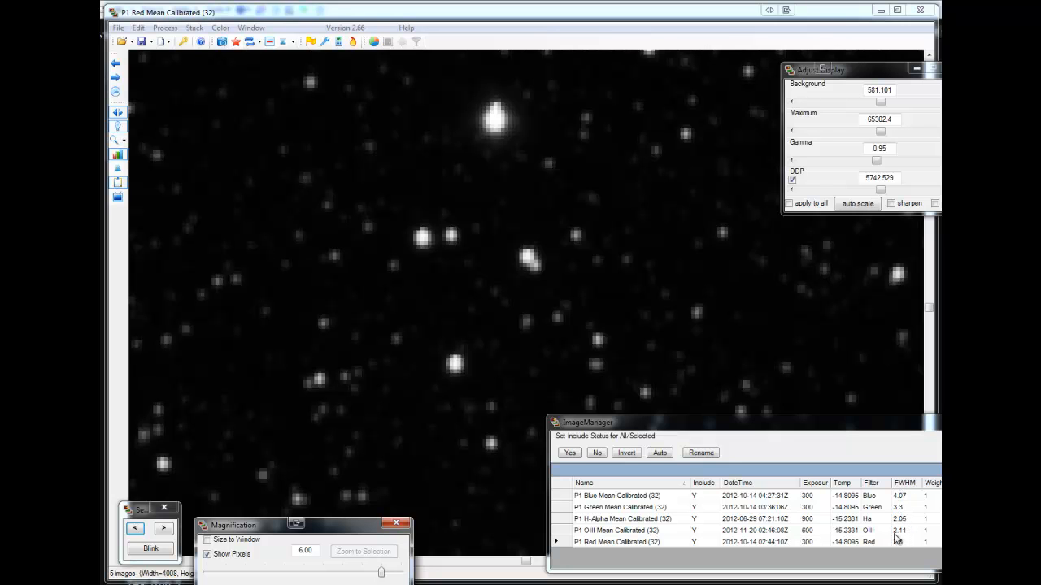
pyautogui.click(615, 508)
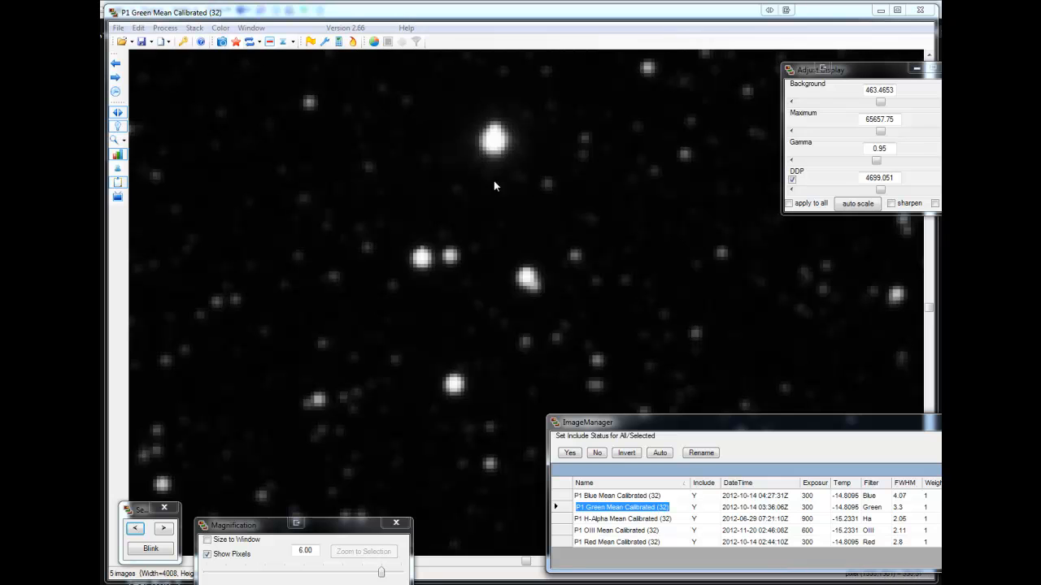
# Deconvolve P1 Blue Mean Calibrated (32) using Positive Constraint with 25 iterations.
pyautogui.click(624, 496)
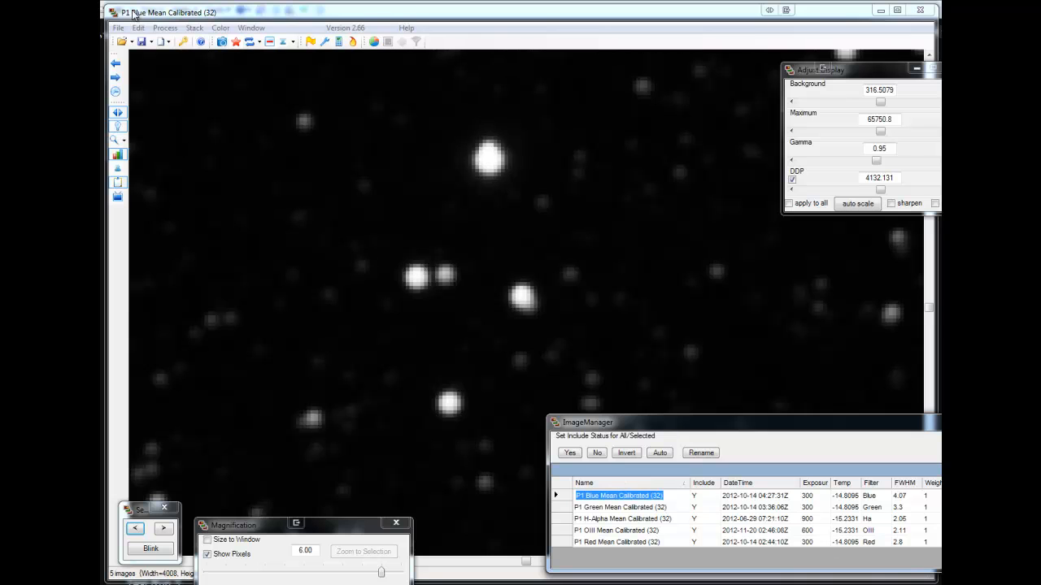
pyautogui.click(165, 27)
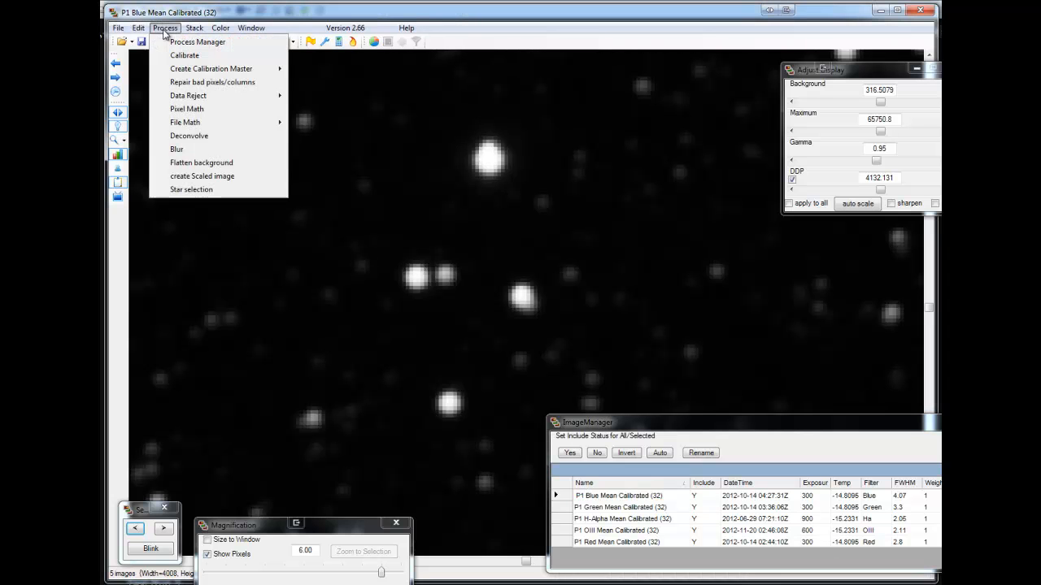
pyautogui.click(188, 136)
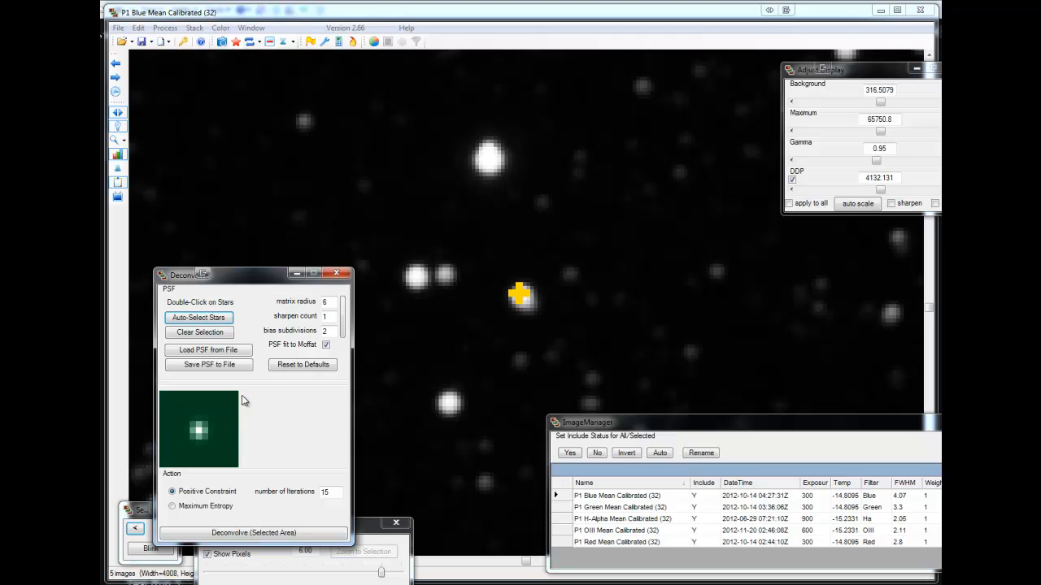
pyautogui.doubleClick(325, 491)
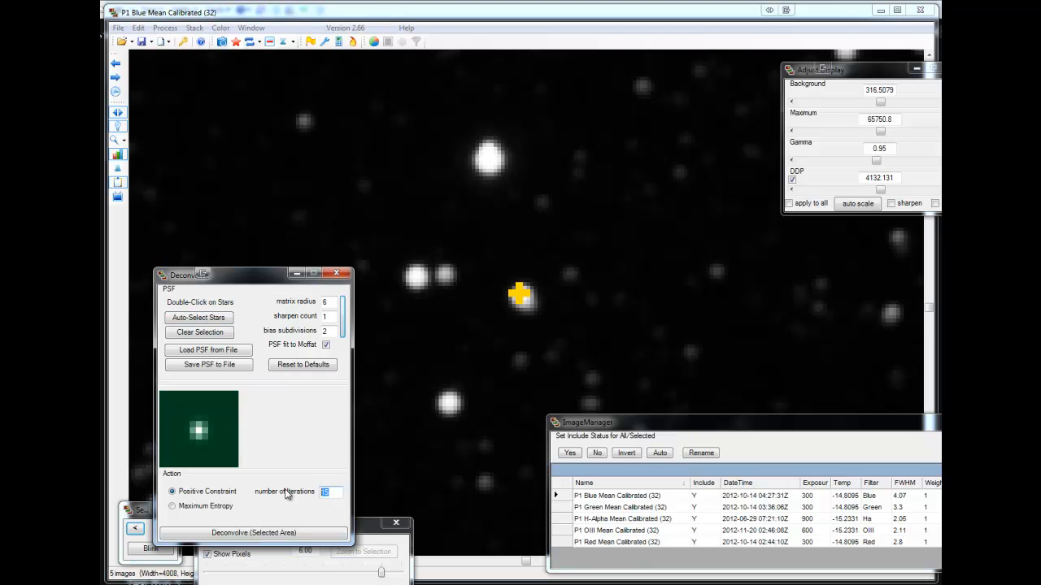
pyautogui.write('25')
pyautogui.click(259, 534)
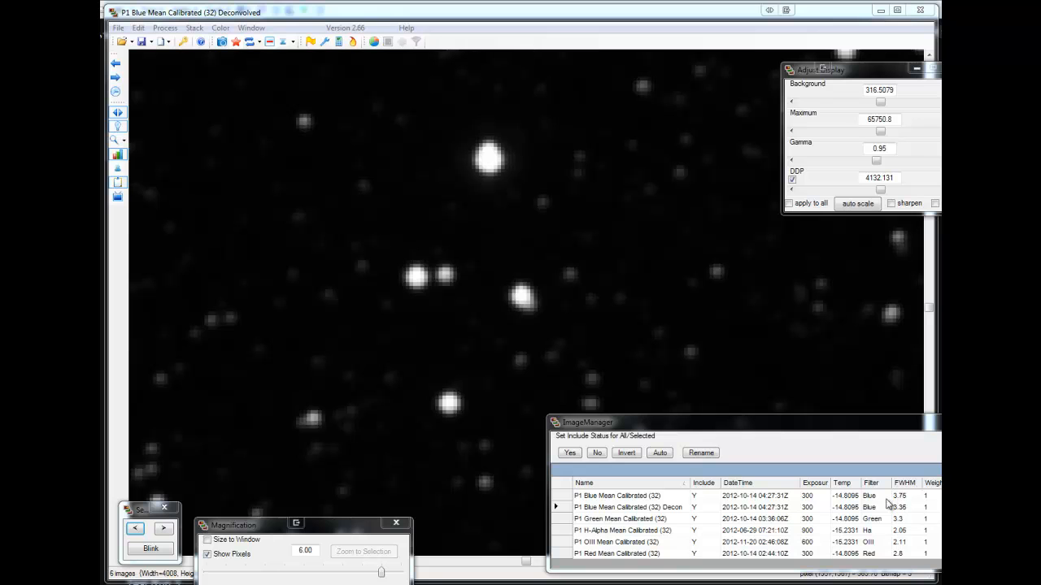
# Compare the original blue image with its deconvolved version and the red image.
pyautogui.click(596, 497)
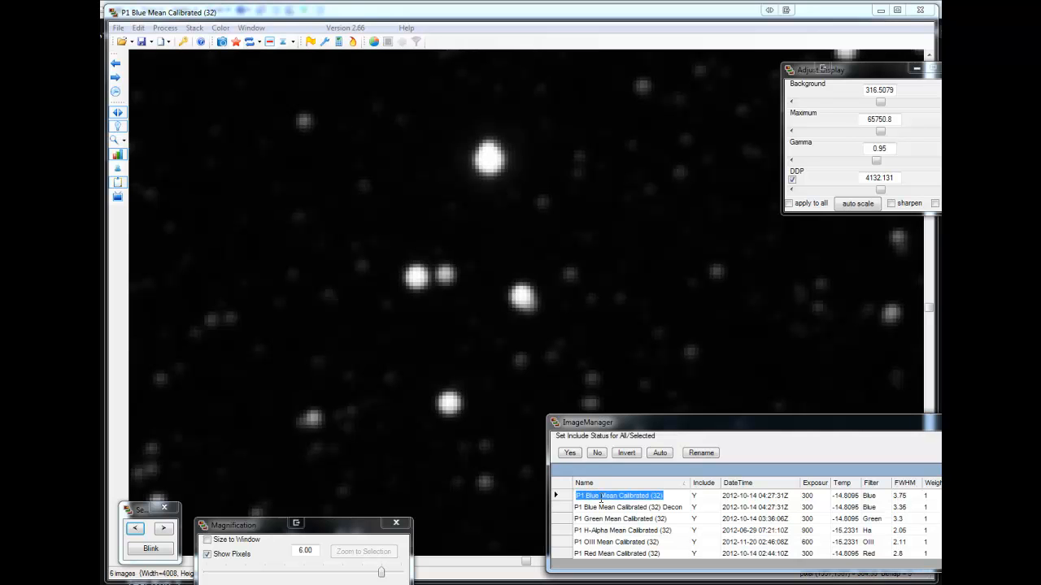
pyautogui.click(611, 507)
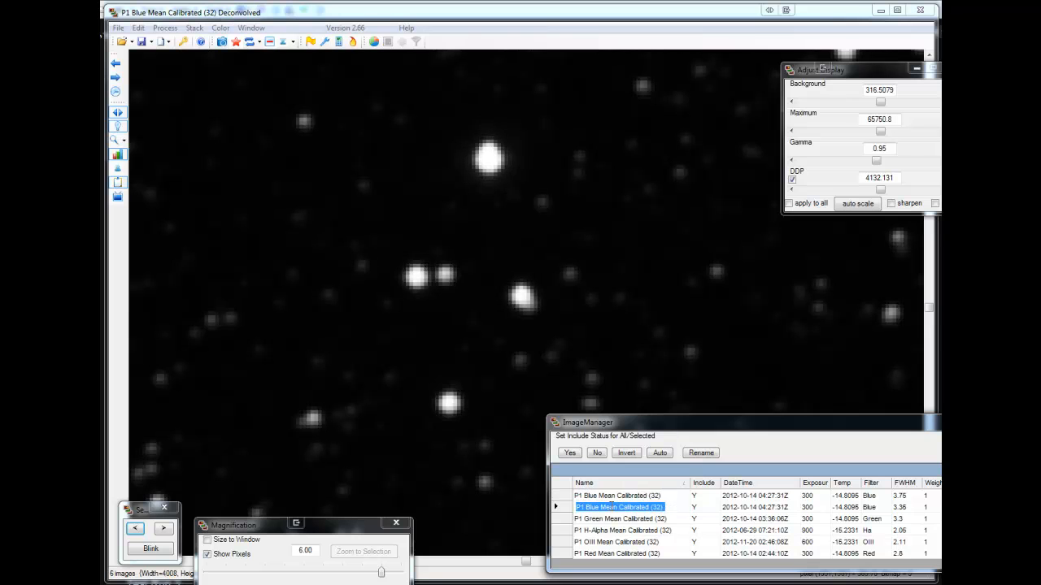
pyautogui.click(612, 496)
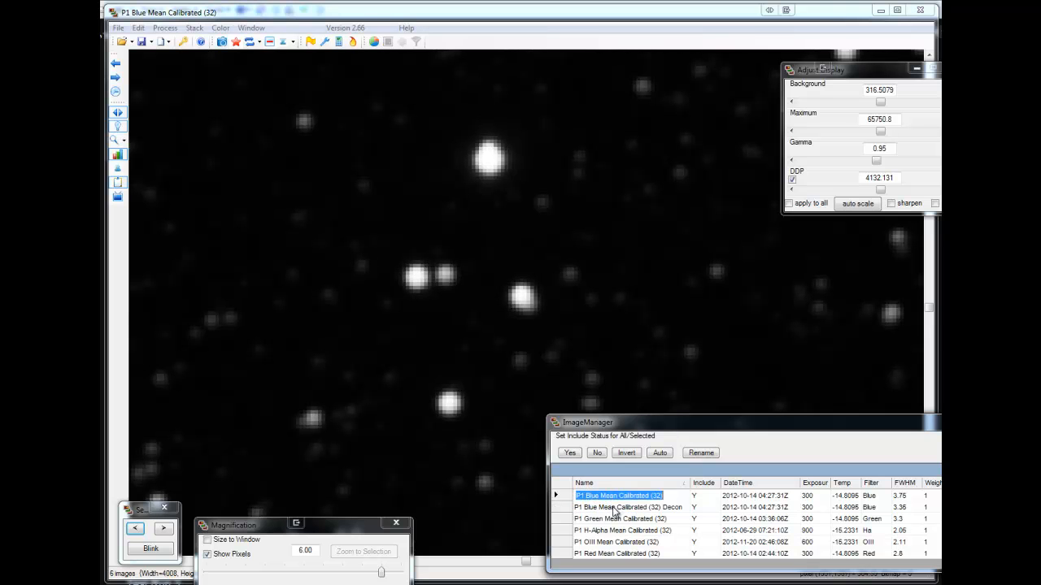
pyautogui.click(611, 507)
pyautogui.click(617, 557)
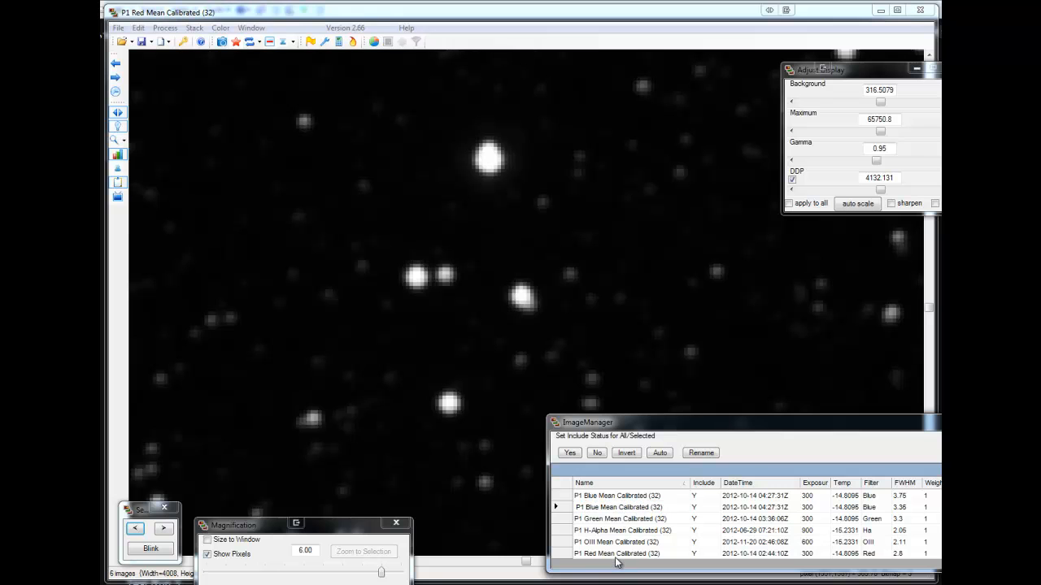
# Deconvolve the already deconvolved blue image a second time with the same settings.
pyautogui.click(622, 507)
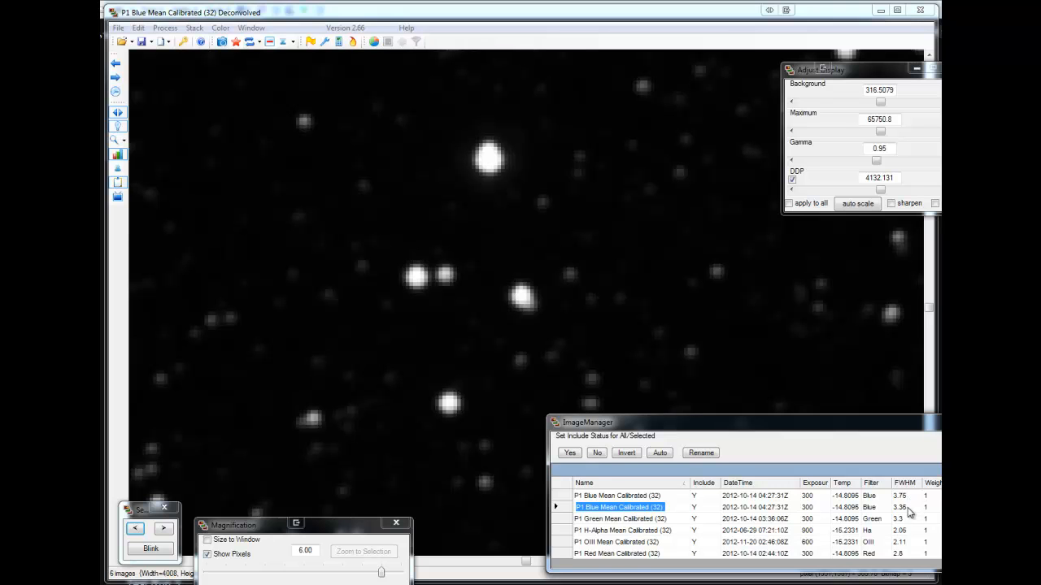
pyautogui.click(165, 28)
pyautogui.click(188, 136)
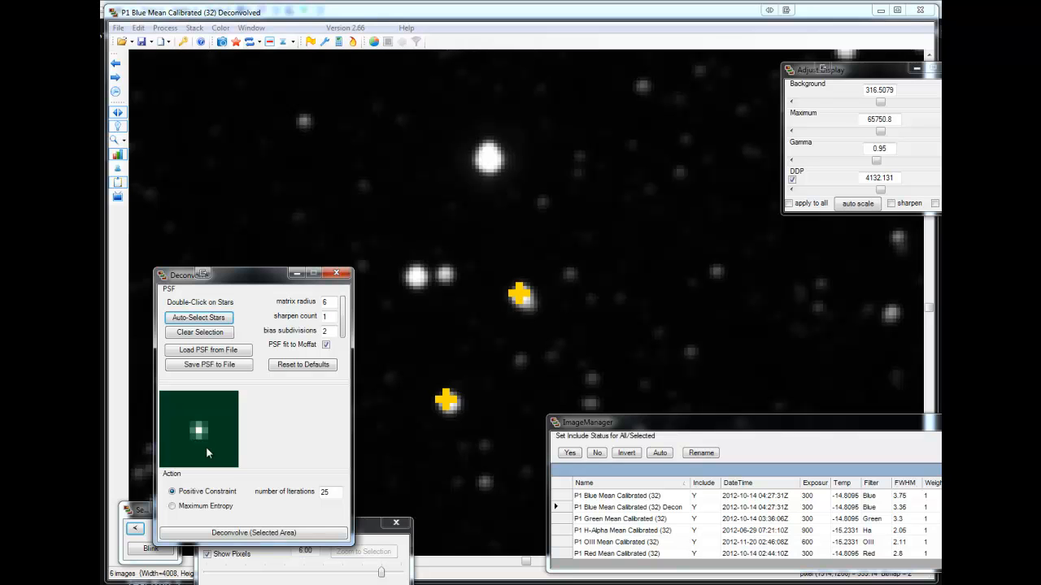
pyautogui.click(251, 534)
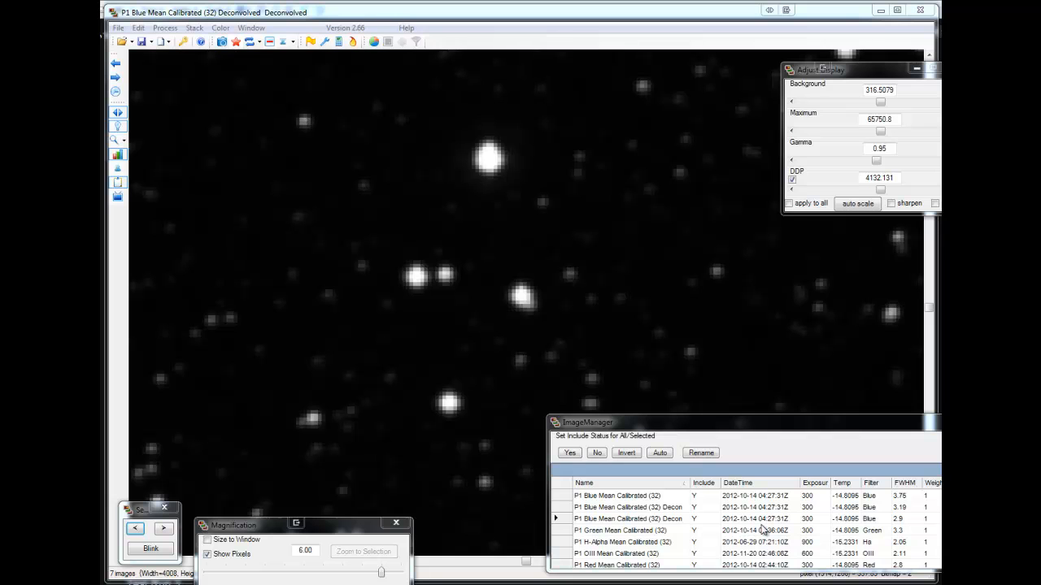
# Compare star sizes between the original, once-deconvolved and twice-deconvolved blue images and the red image.
pyautogui.click(650, 495)
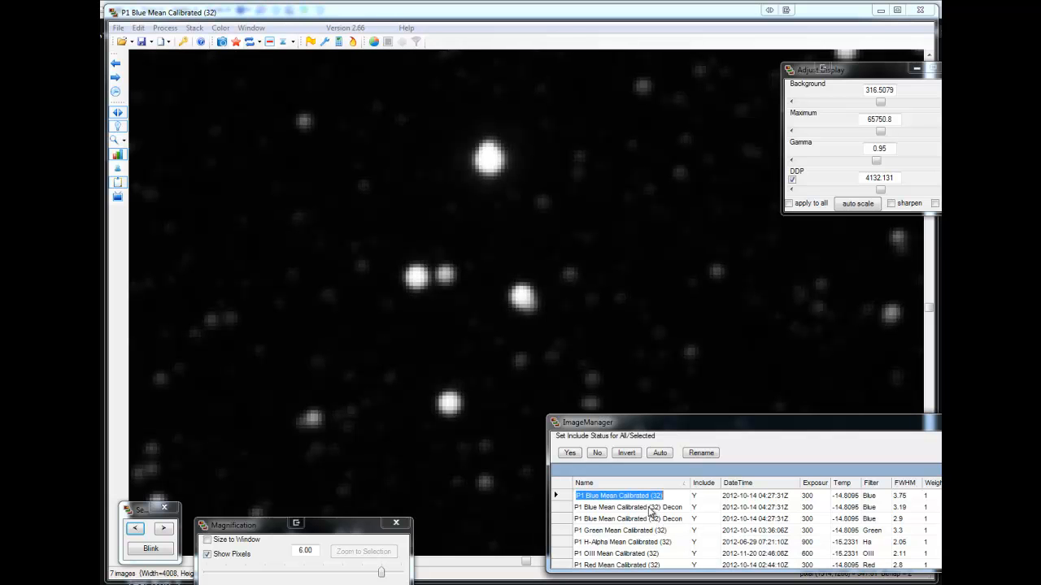
pyautogui.click(651, 507)
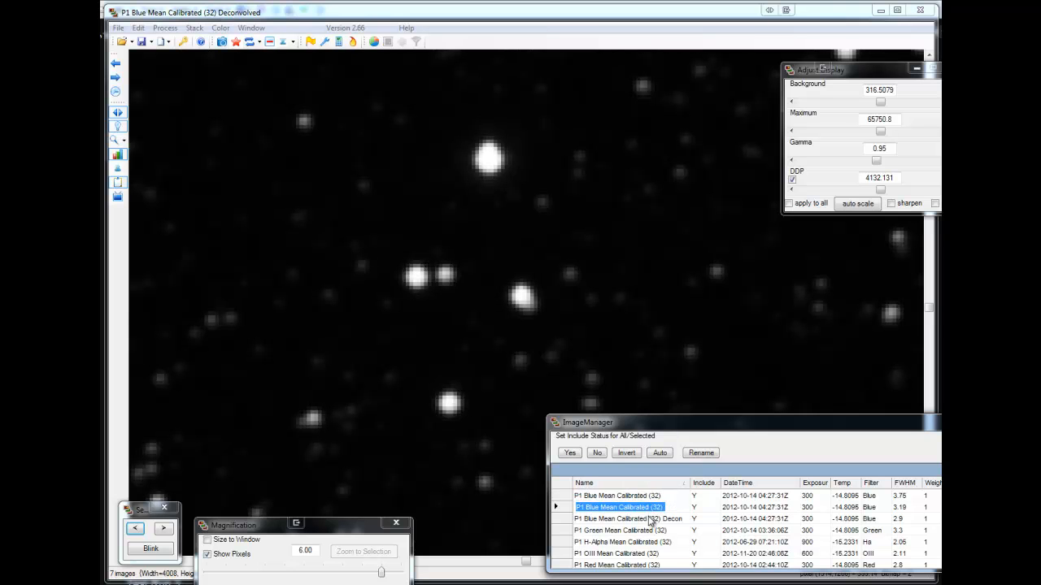
pyautogui.click(653, 519)
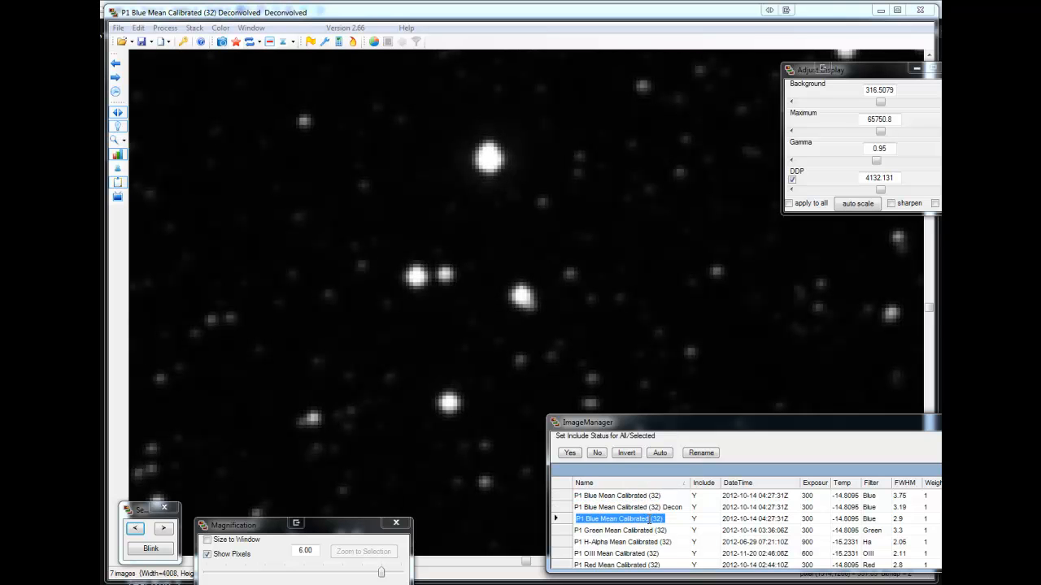
pyautogui.click(648, 496)
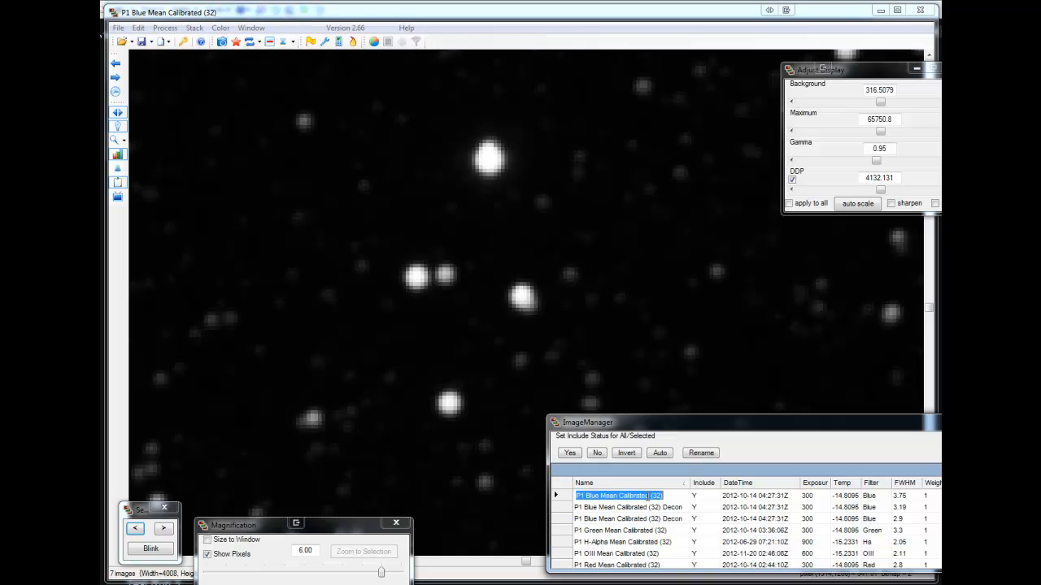
pyautogui.click(651, 520)
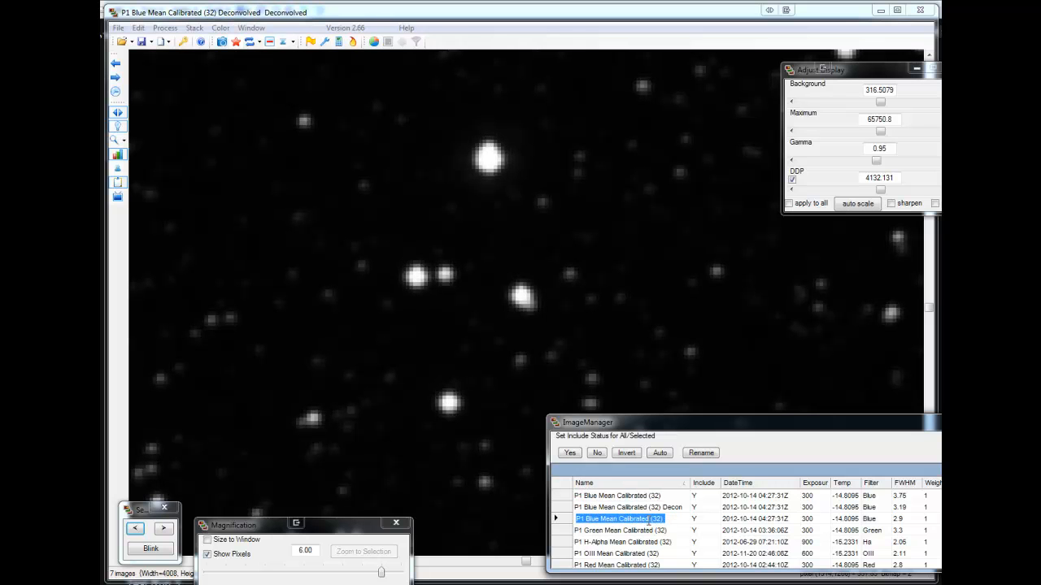
pyautogui.click(636, 566)
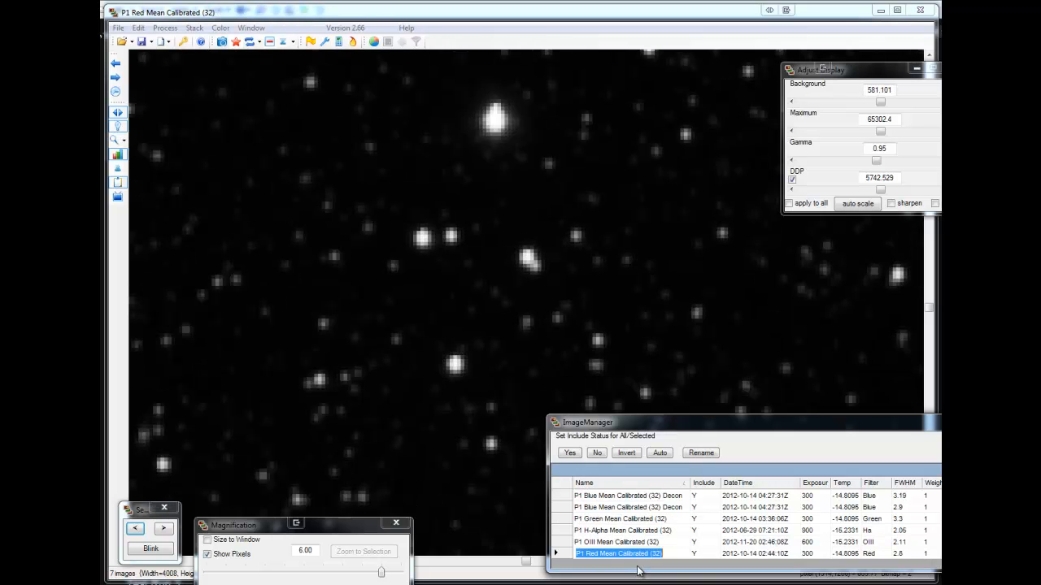
pyautogui.click(640, 508)
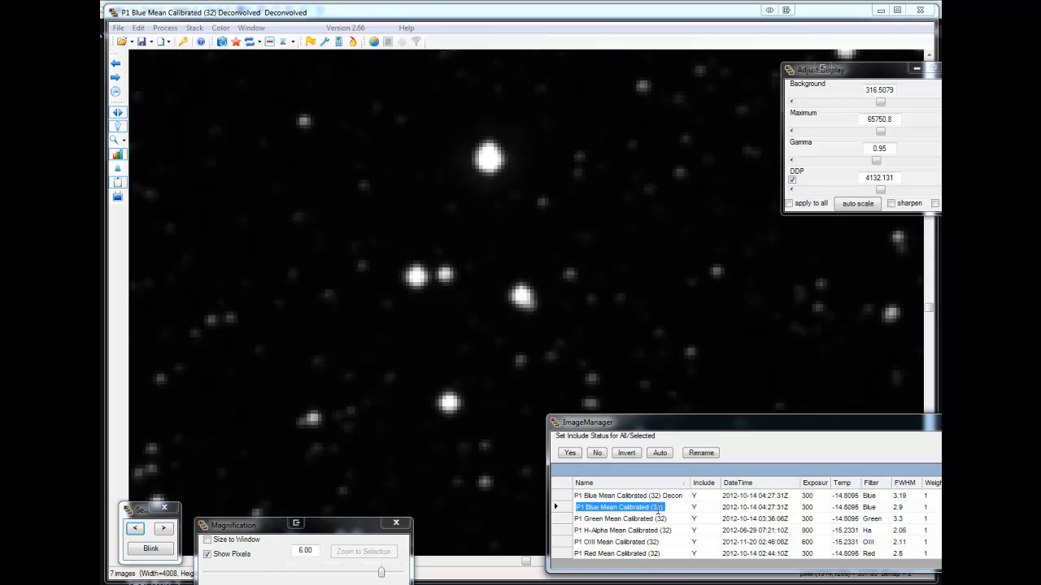
# Widen the image list's Name column and remove the original and once-deconvolved blue images from the stack.
pyautogui.scroll(1, 659, 514)
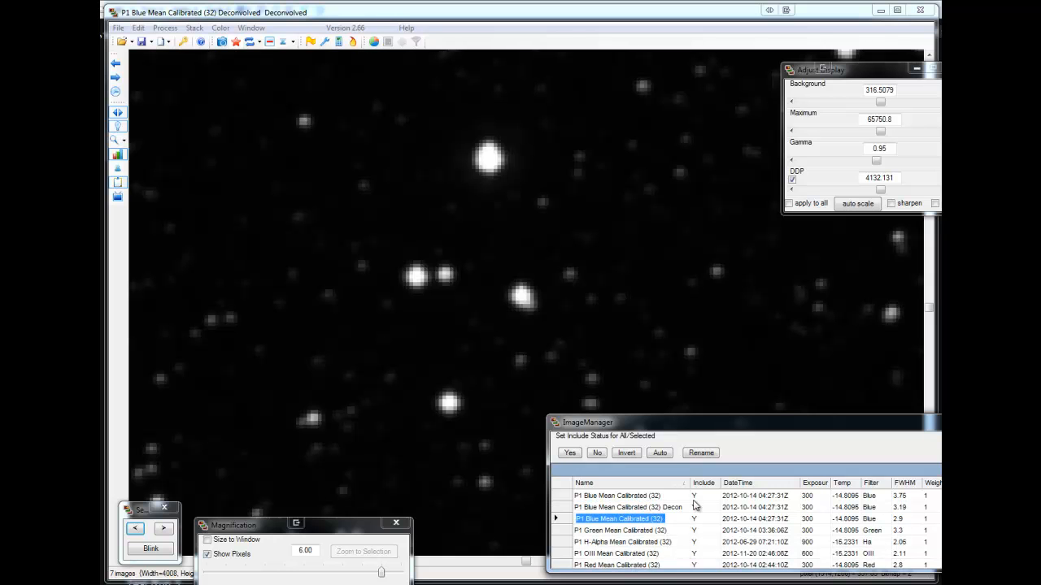
pyautogui.moveTo(689, 483); pyautogui.dragTo(748, 485)
pyautogui.click(655, 497)
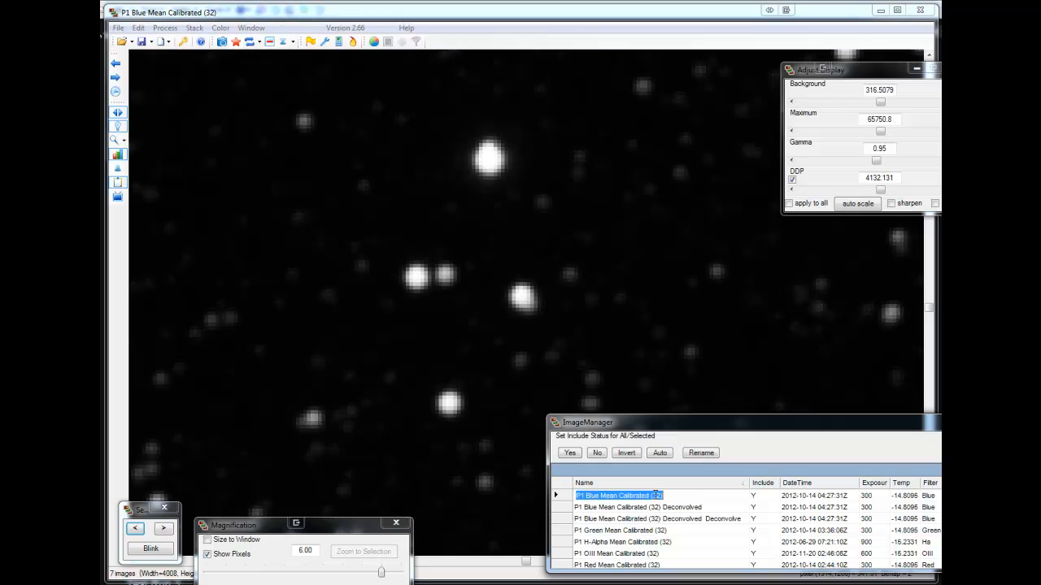
pyautogui.click(118, 28)
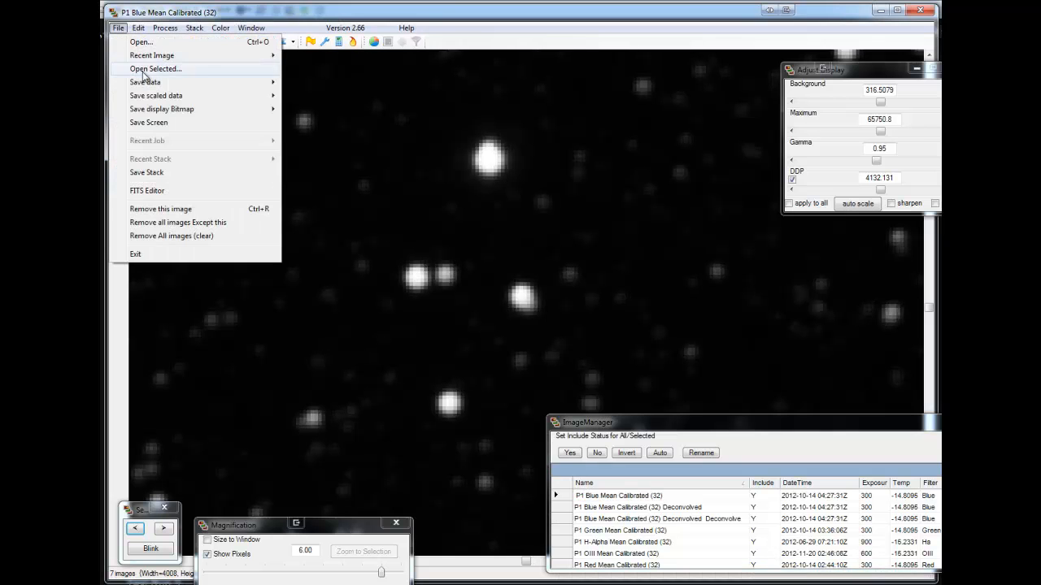
pyautogui.click(192, 209)
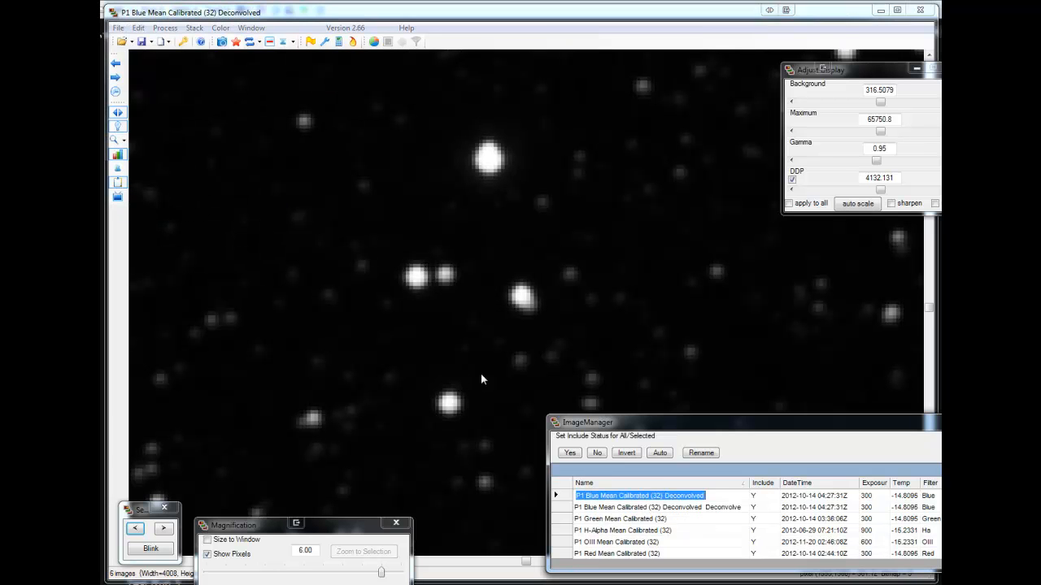
pyautogui.click(118, 28)
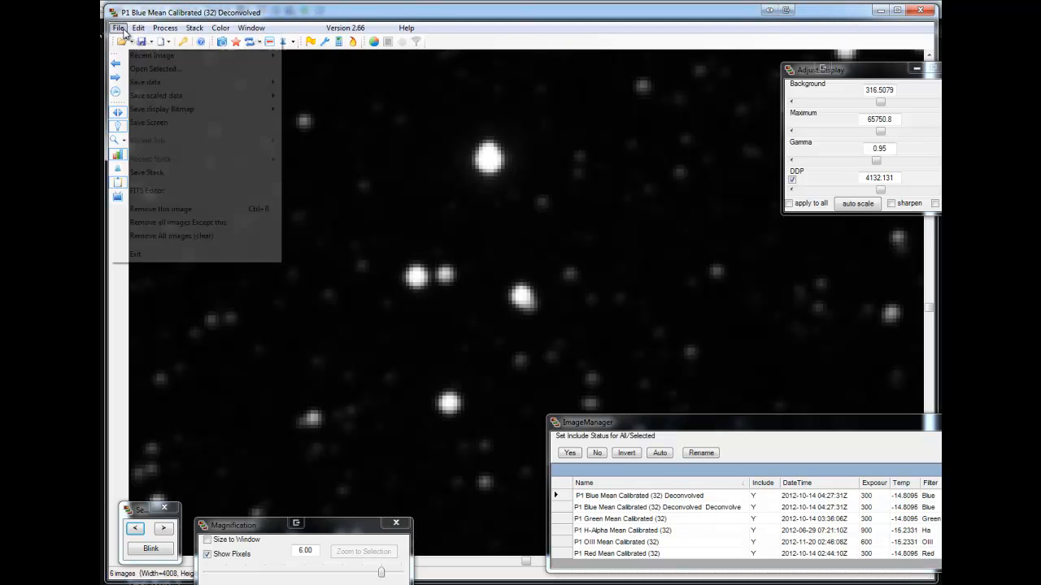
pyautogui.click(172, 209)
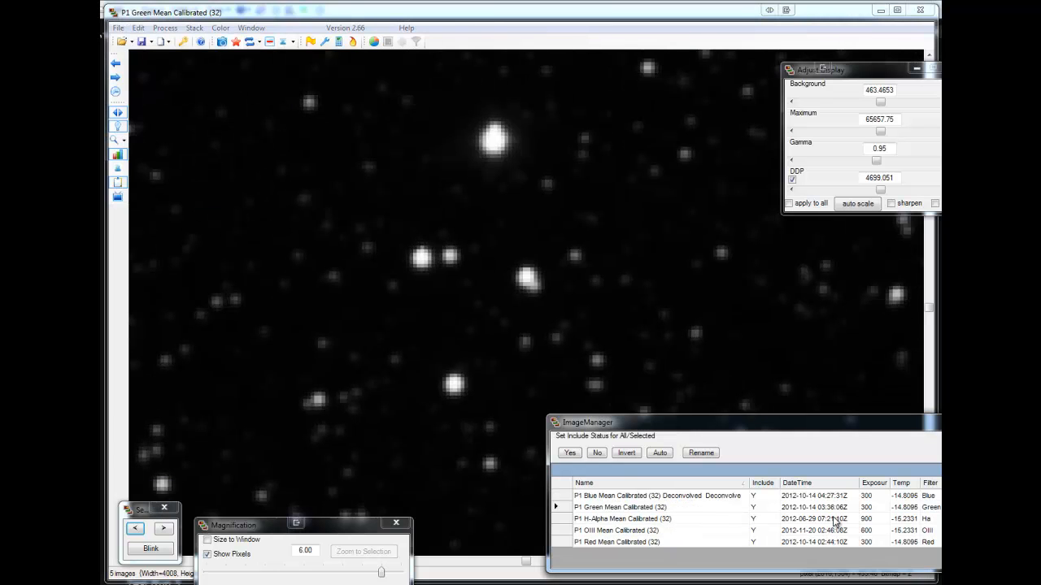
# Deconvolve P1 Green Mean Calibrated (32) with the same Positive Constraint settings.
pyautogui.click(628, 507)
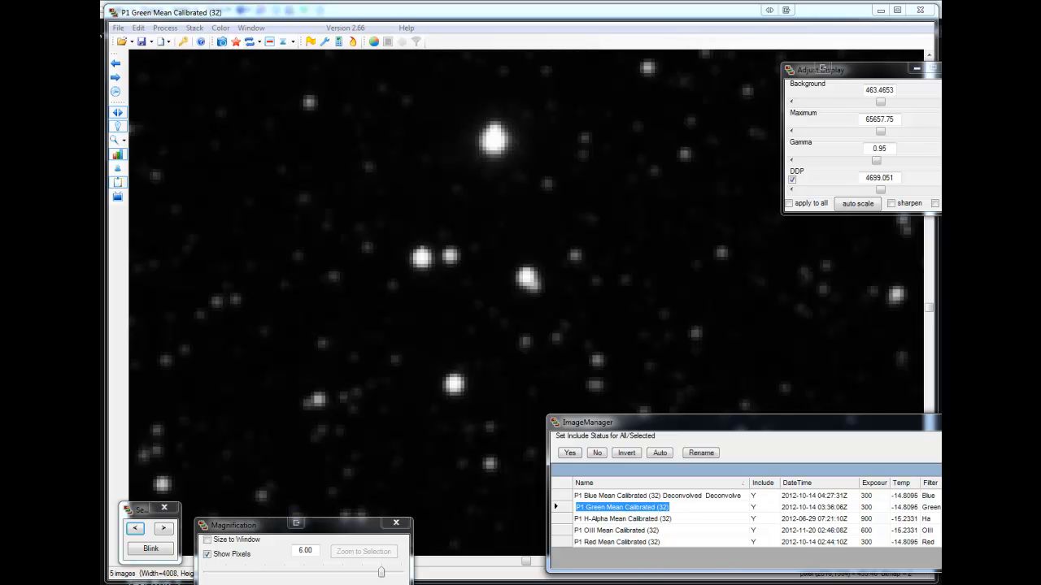
pyautogui.click(166, 29)
pyautogui.click(195, 136)
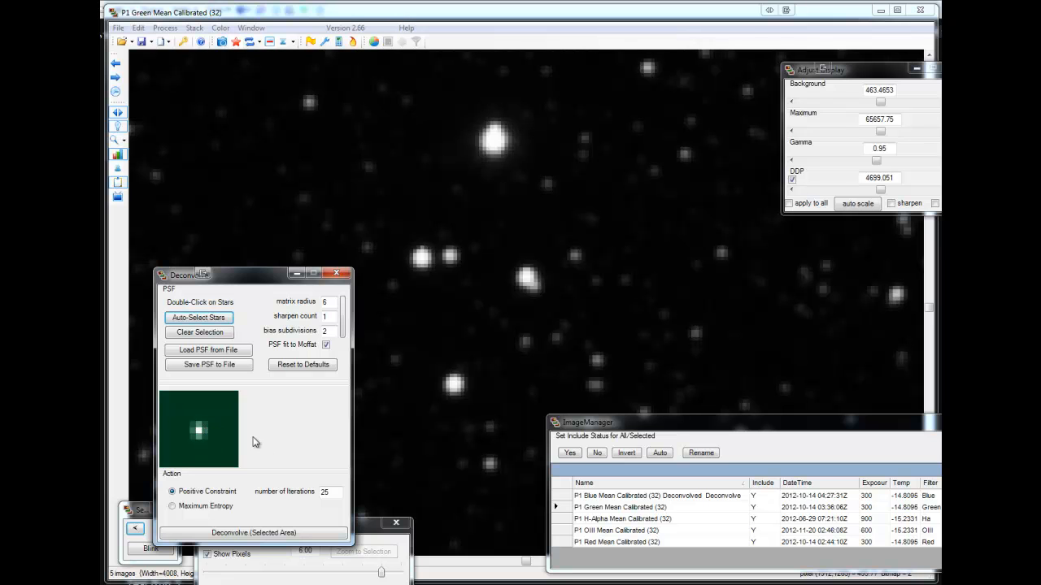
pyautogui.click(208, 533)
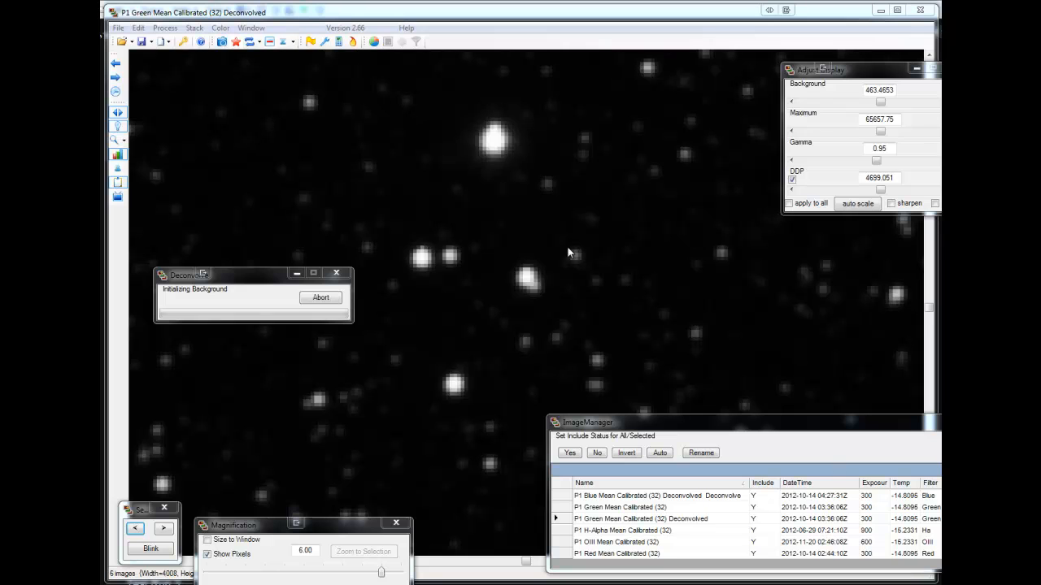
pyautogui.click(321, 298)
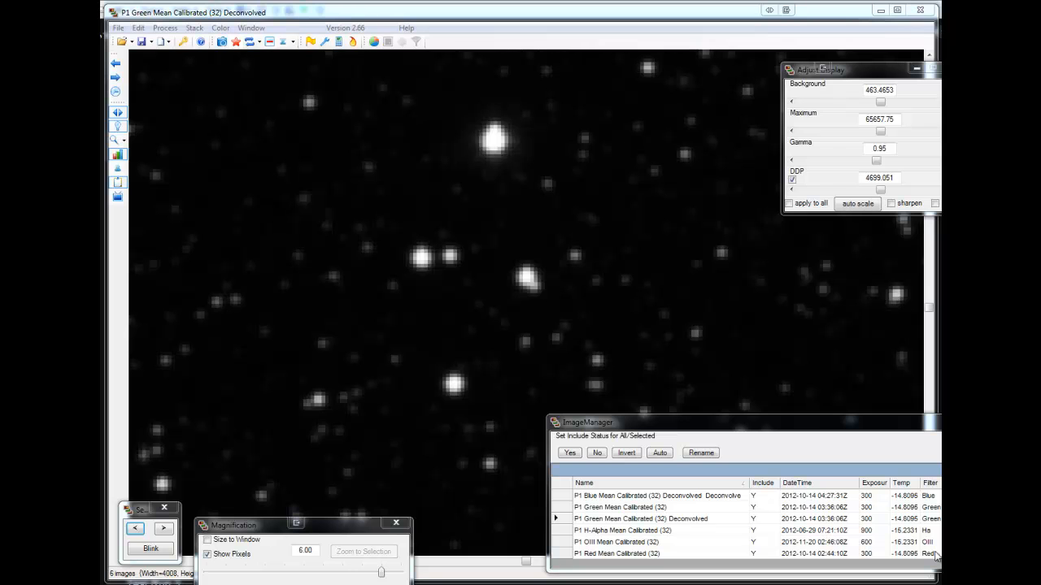
# Compare the original green image with its deconvolved version, ending on the original.
pyautogui.click(625, 511)
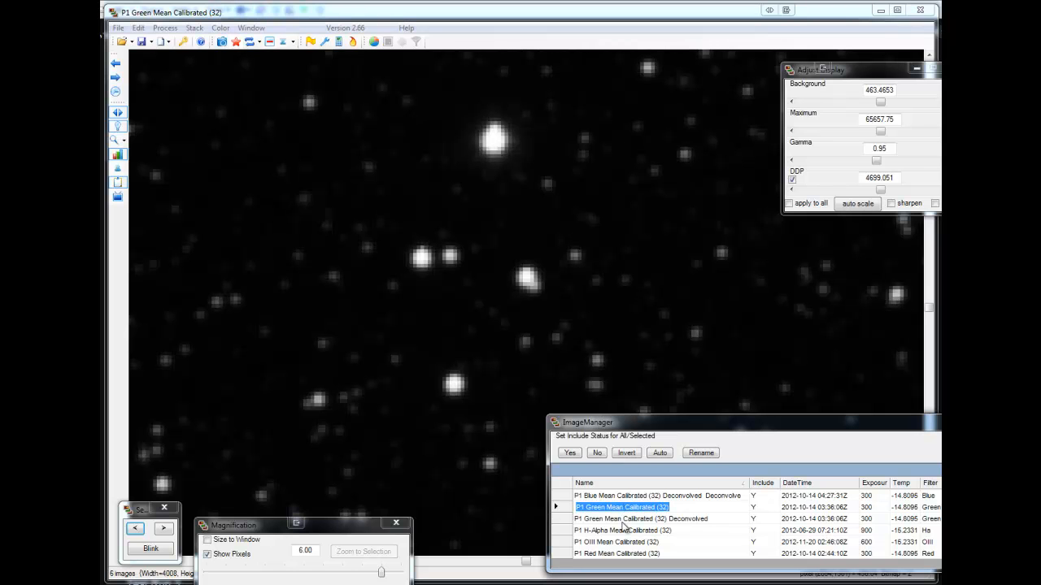
pyautogui.click(623, 520)
pyautogui.click(626, 508)
pyautogui.click(632, 521)
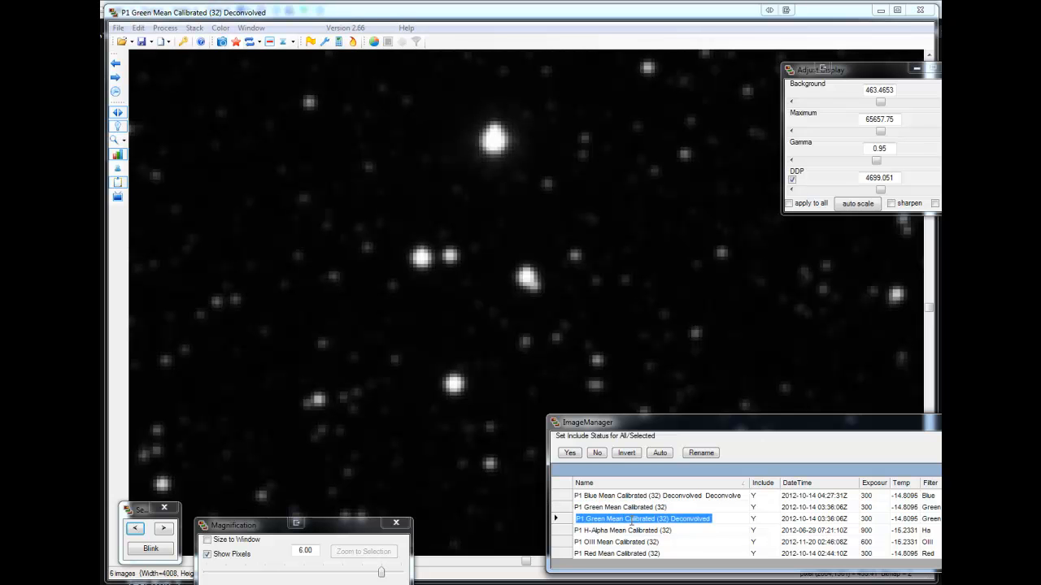
pyautogui.click(644, 507)
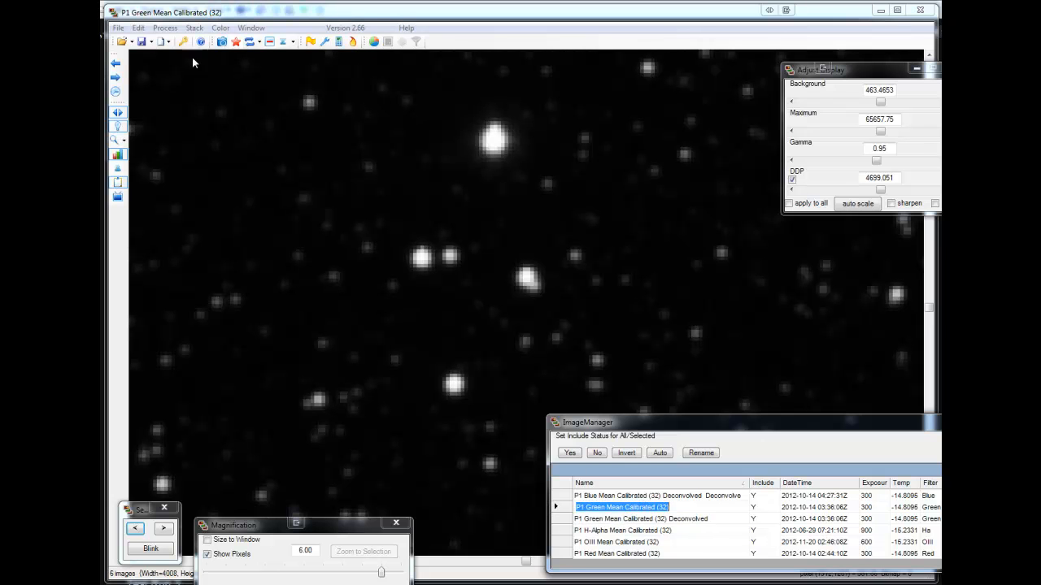
# Remove the original P1 Green Mean Calibrated (32) image from the stack, keeping its deconvolved version.
pyautogui.click(118, 28)
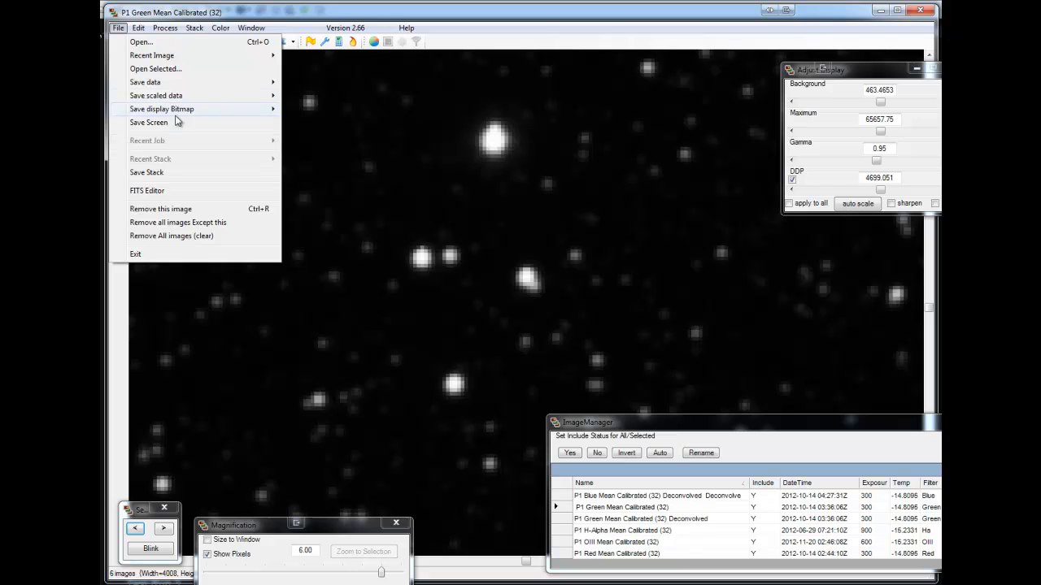
pyautogui.click(178, 210)
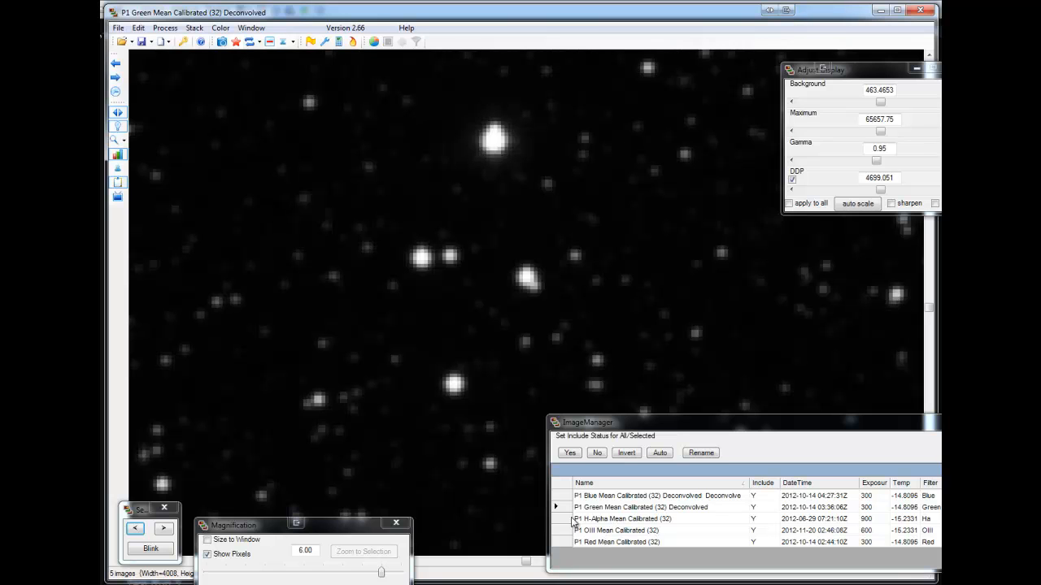
# Compare star sizes across the deconvolved blue, deconvolved green, H-Alpha, OIII and red images.
pyautogui.click(164, 530)
pyautogui.click(164, 530)
pyautogui.click(164, 530)
pyautogui.click(164, 531)
pyautogui.click(165, 530)
pyautogui.click(164, 530)
pyautogui.click(164, 530)
pyautogui.click(164, 531)
pyautogui.click(164, 530)
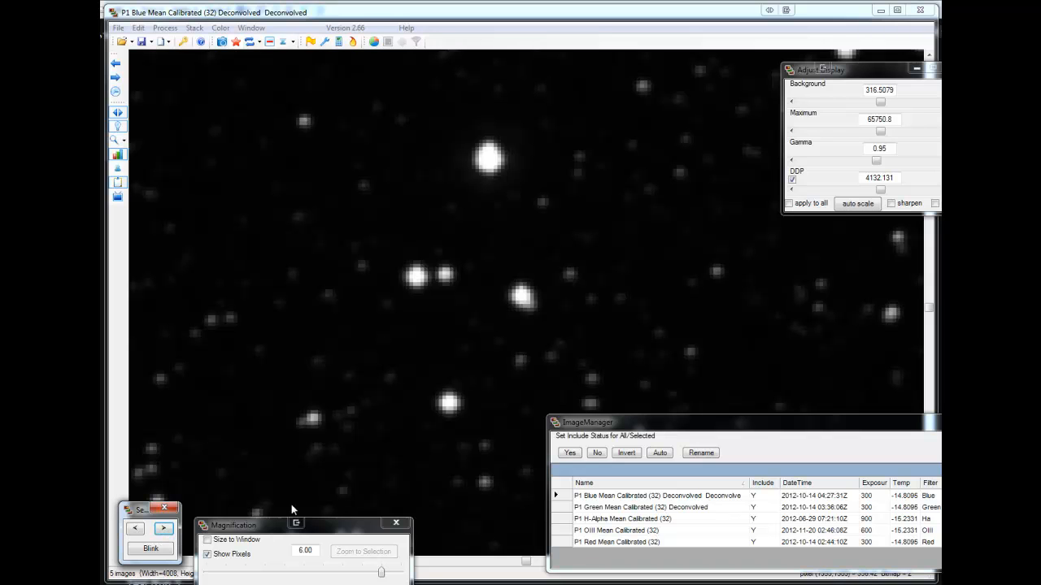
pyautogui.click(632, 522)
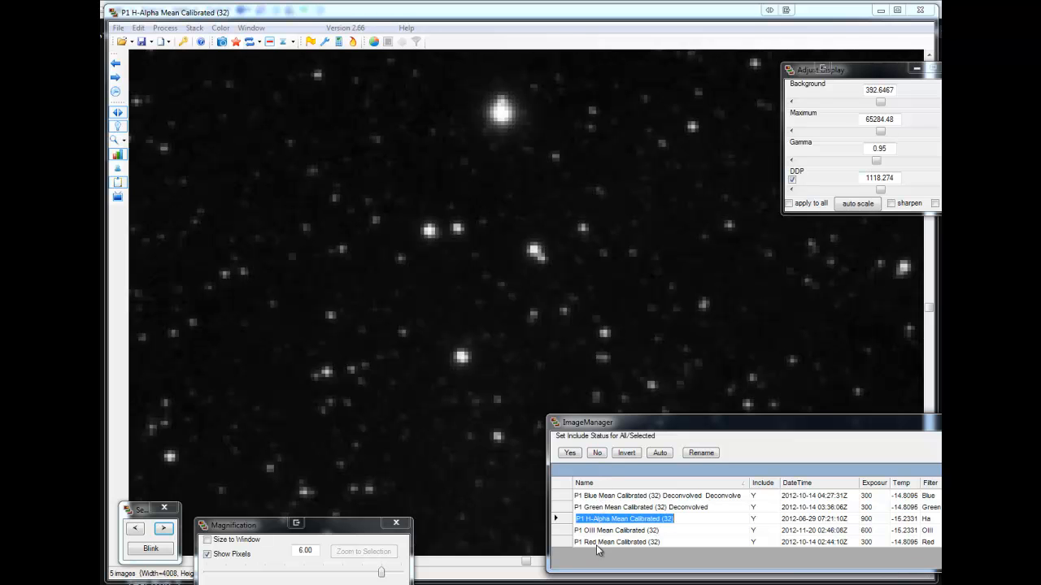
pyautogui.click(615, 497)
pyautogui.click(616, 508)
pyautogui.click(604, 544)
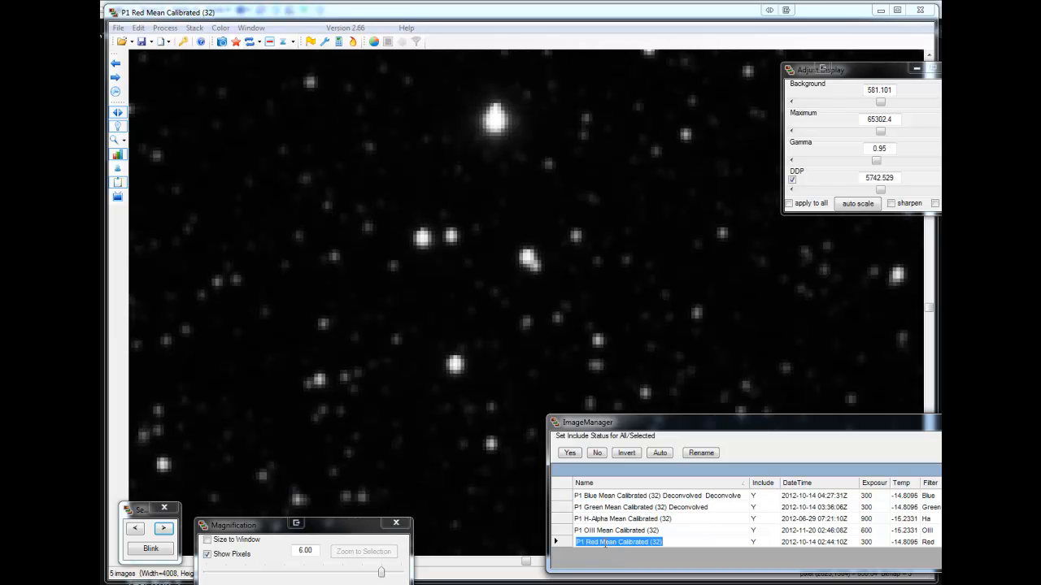
# Register all images to P1 H-Alpha Mean Calibrated (32) as the base, using CCDIS star pattern matching with high precision.
pyautogui.click(612, 519)
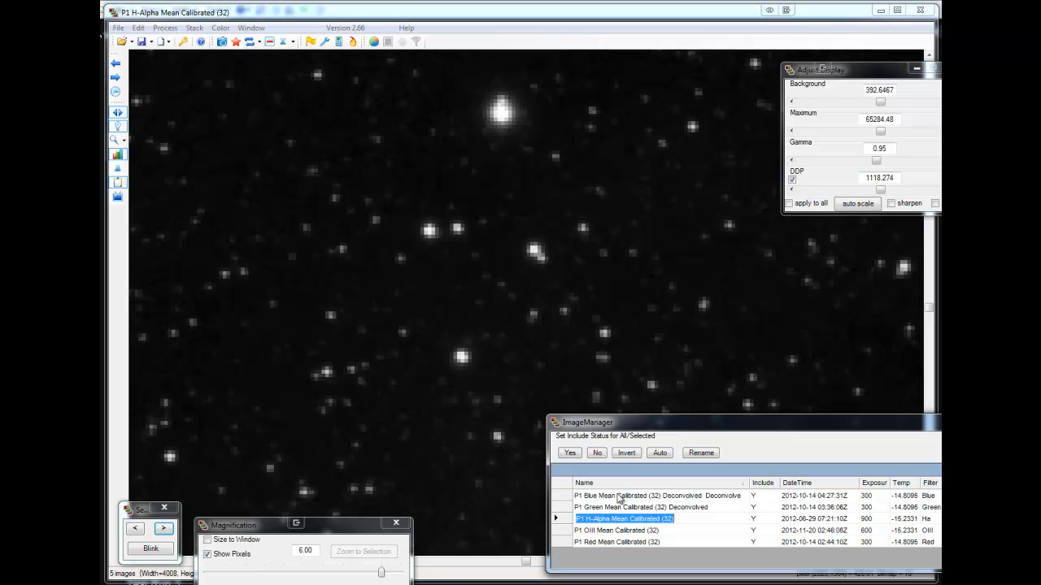
pyautogui.click(165, 28)
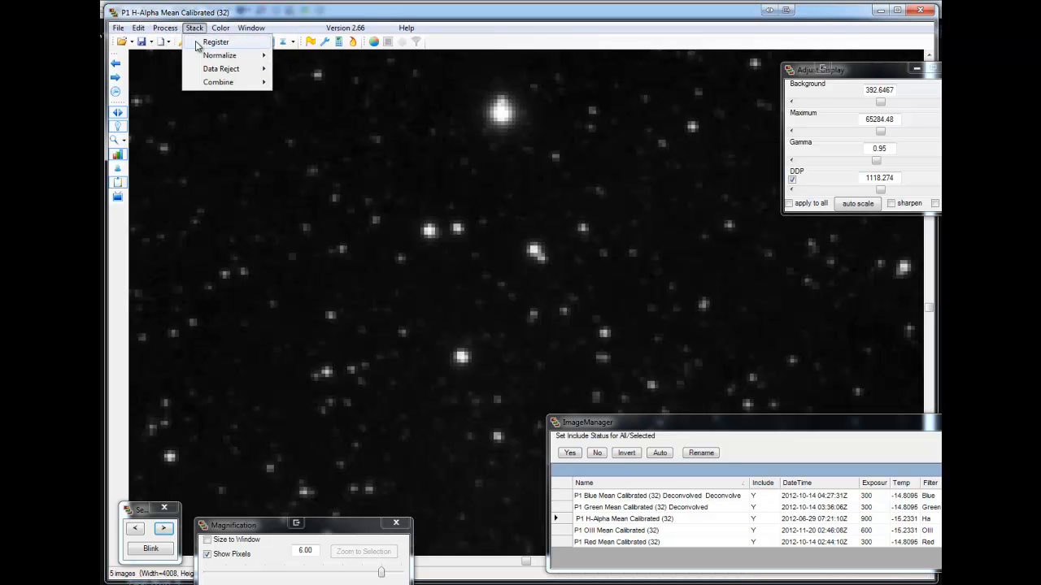
pyautogui.click(200, 43)
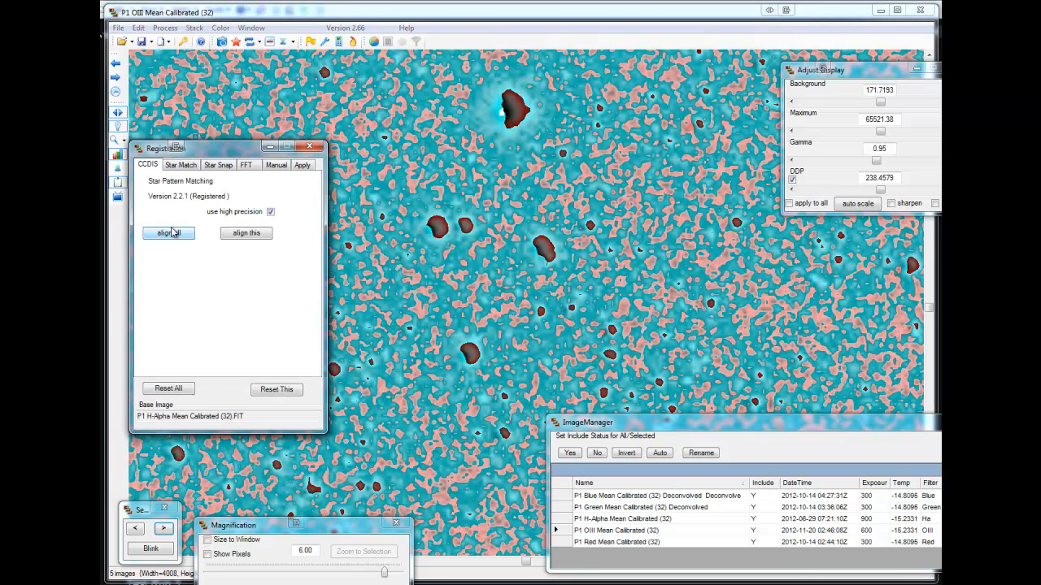
pyautogui.click(169, 233)
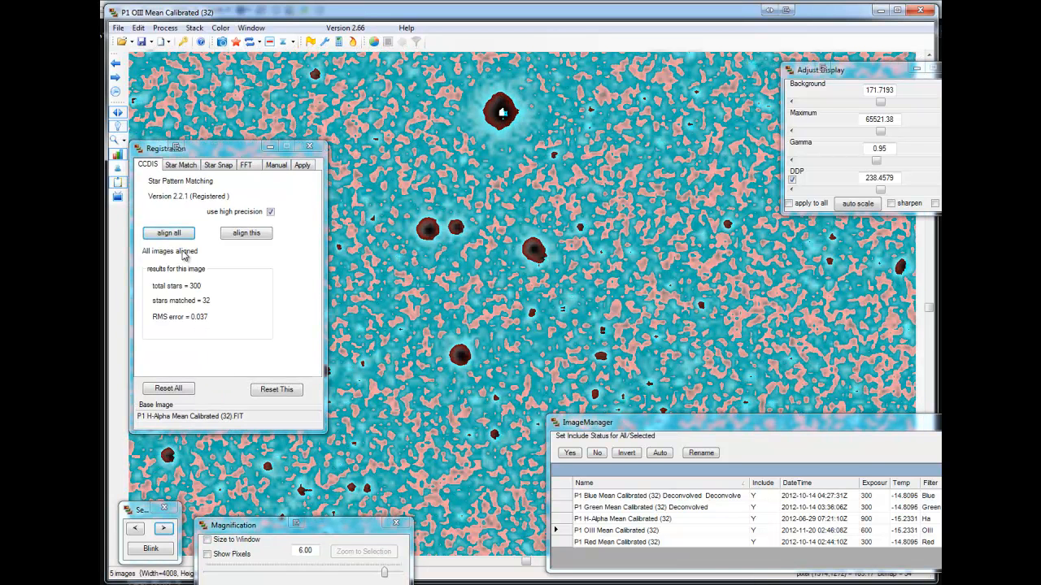
# Review the registration overlay of each image and apply the alignment to all images with Bicubic B-Spline resampling.
pyautogui.click(164, 529)
pyautogui.click(165, 529)
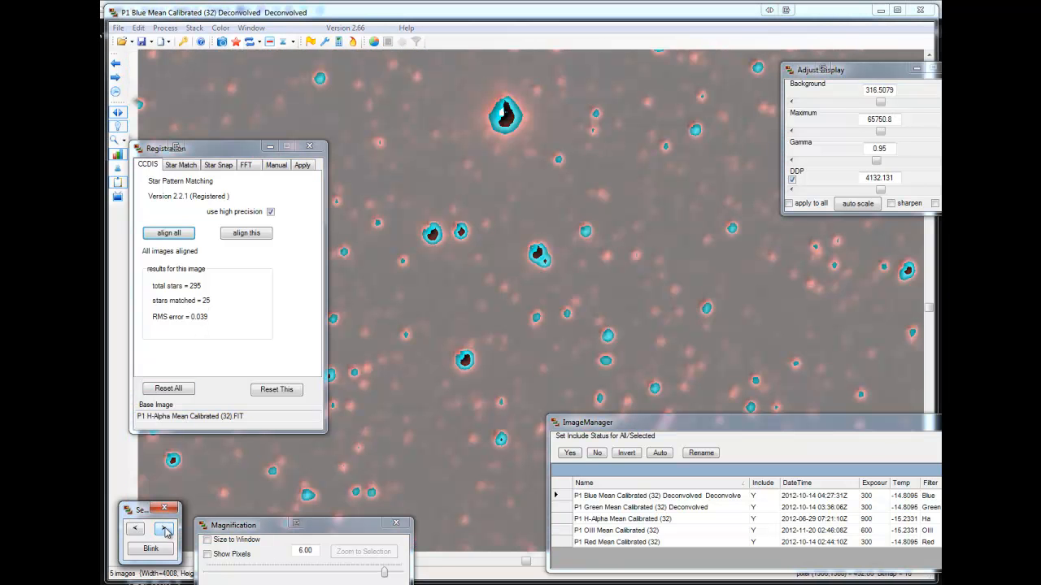
pyautogui.click(165, 529)
pyautogui.click(165, 529)
pyautogui.click(165, 529)
pyautogui.click(165, 529)
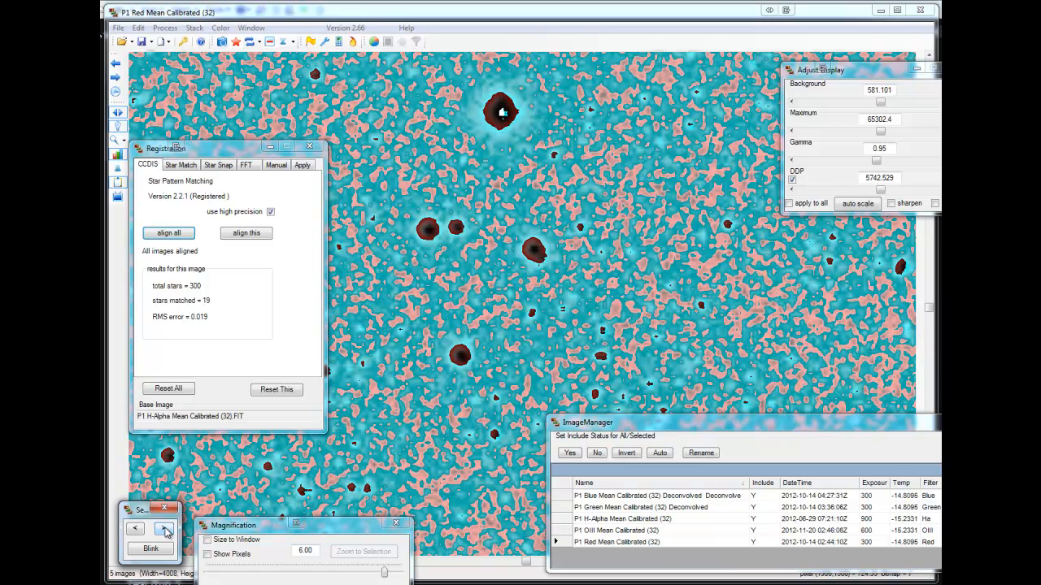
pyautogui.click(302, 165)
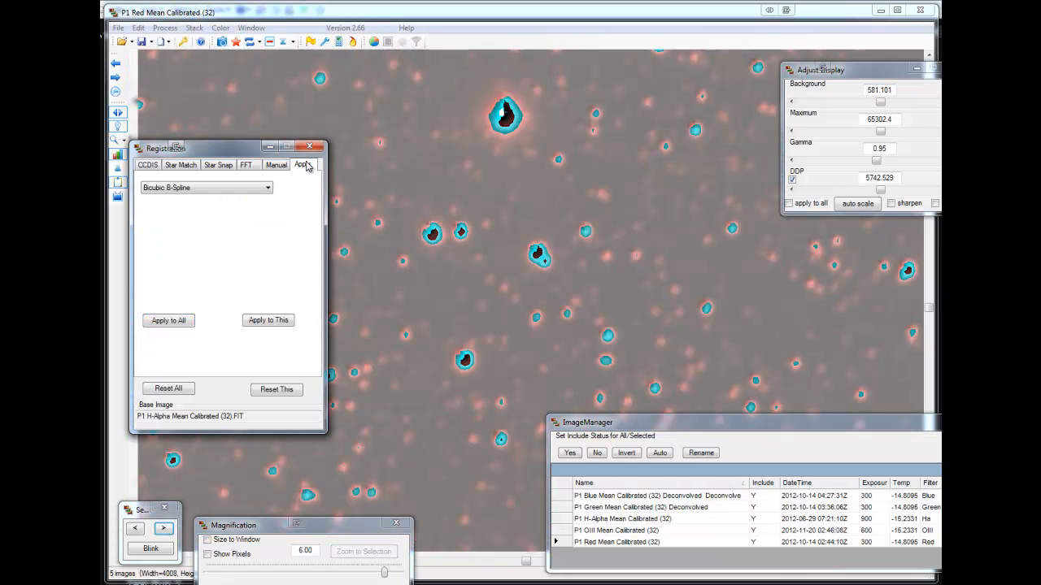
pyautogui.click(163, 321)
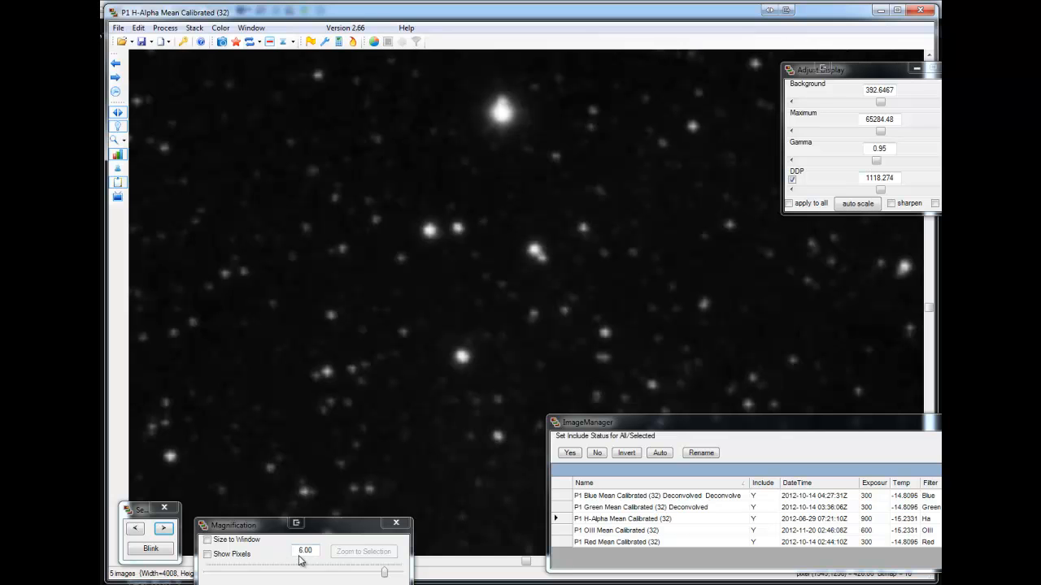
# Cycle repeatedly through the five registered images to check that their stars line up.
pyautogui.click(163, 530)
pyautogui.click(163, 531)
pyautogui.click(164, 530)
pyautogui.click(164, 530)
pyautogui.click(163, 530)
pyautogui.click(163, 530)
pyautogui.click(164, 531)
pyautogui.click(163, 530)
pyautogui.click(164, 531)
pyautogui.click(163, 531)
pyautogui.click(163, 530)
pyautogui.click(163, 530)
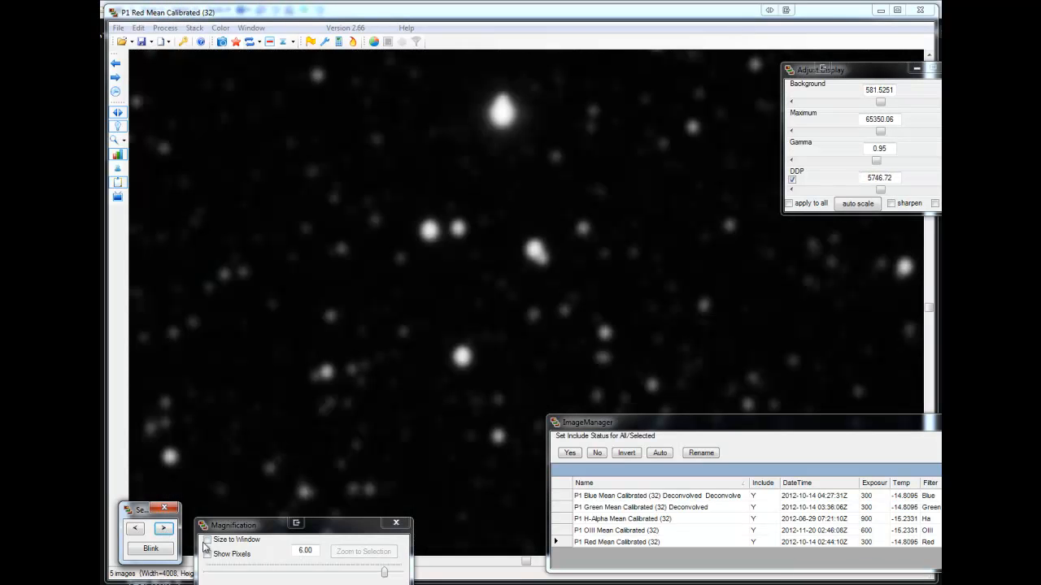
# Show individual pixels and recheck the registered images, ending on the twice-deconvolved blue image.
pyautogui.click(233, 556)
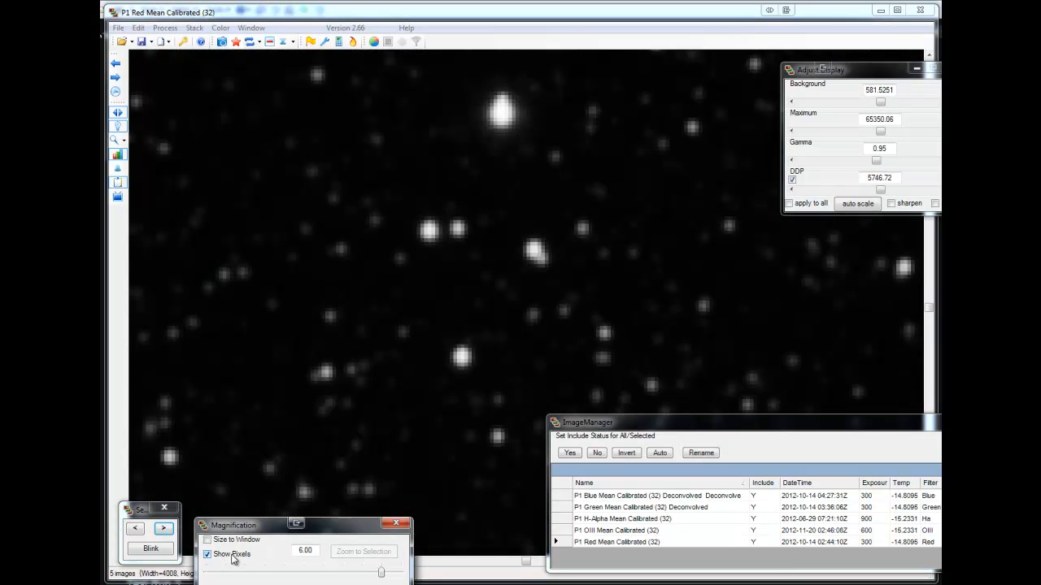
pyautogui.click(163, 530)
pyautogui.click(163, 530)
pyautogui.click(163, 530)
pyautogui.click(164, 530)
pyautogui.click(164, 530)
pyautogui.click(163, 530)
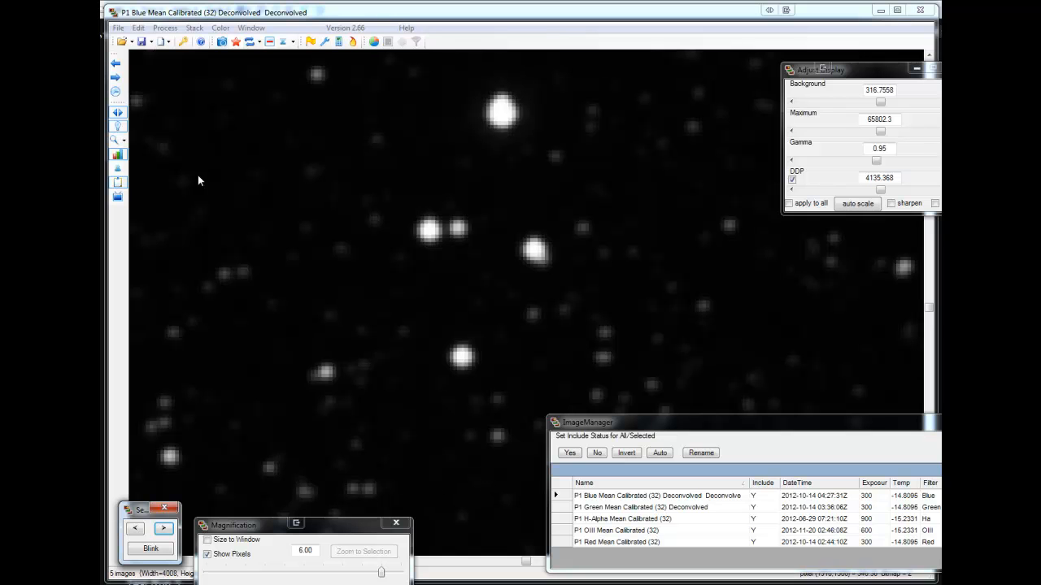
# Save the data of all images as FITS 32 bit float files in the P1 folder with the suffix _reg.
pyautogui.click(118, 27)
pyautogui.moveTo(160, 83)
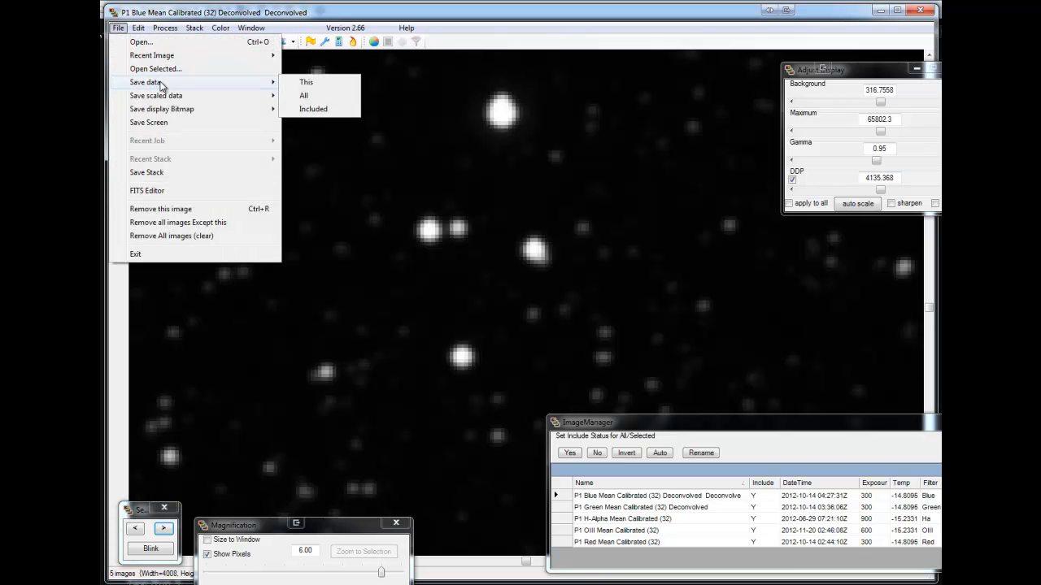
pyautogui.click(307, 95)
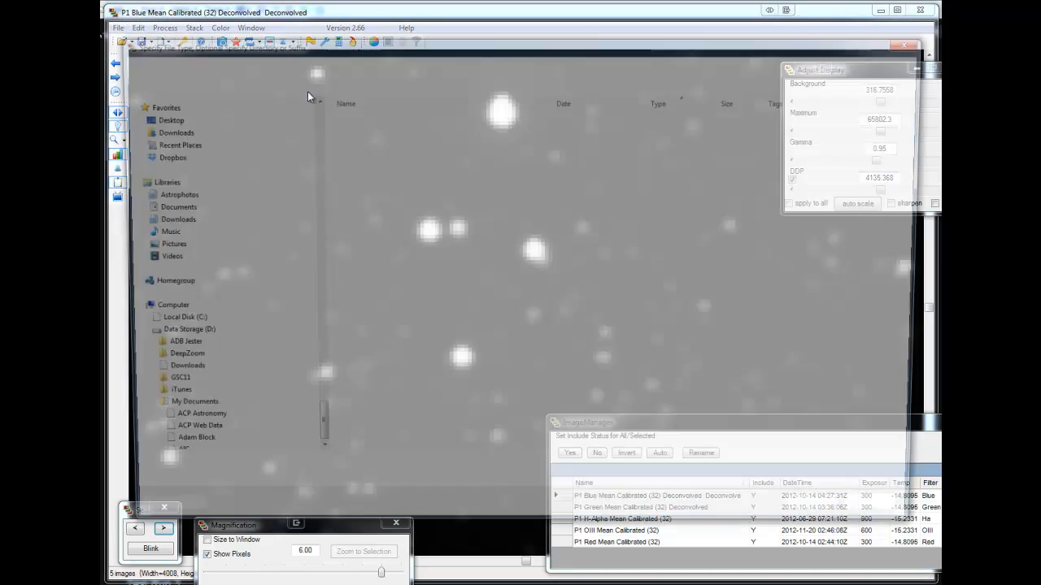
pyautogui.write('_reg')
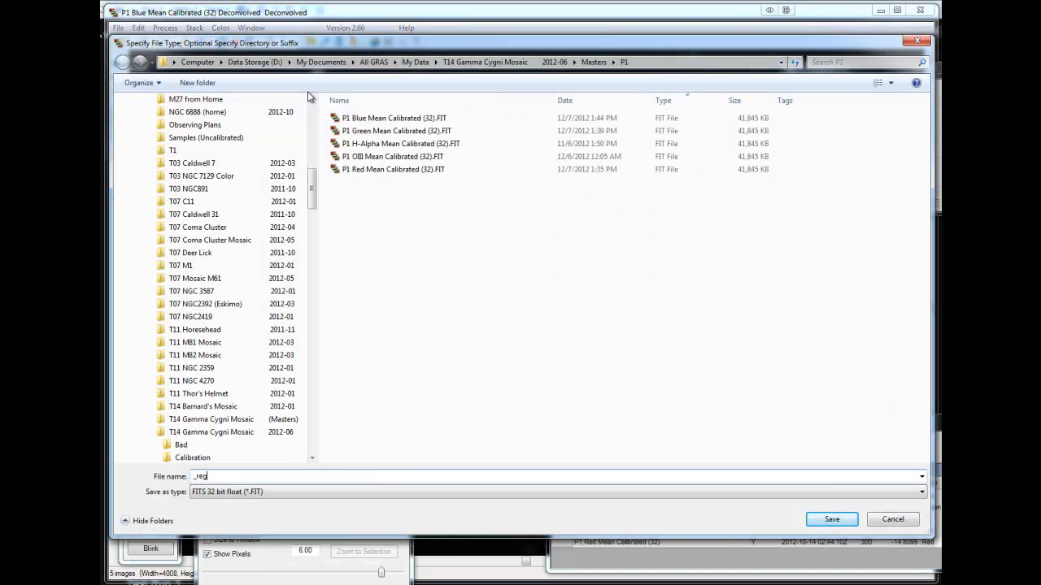
pyautogui.press('Return')
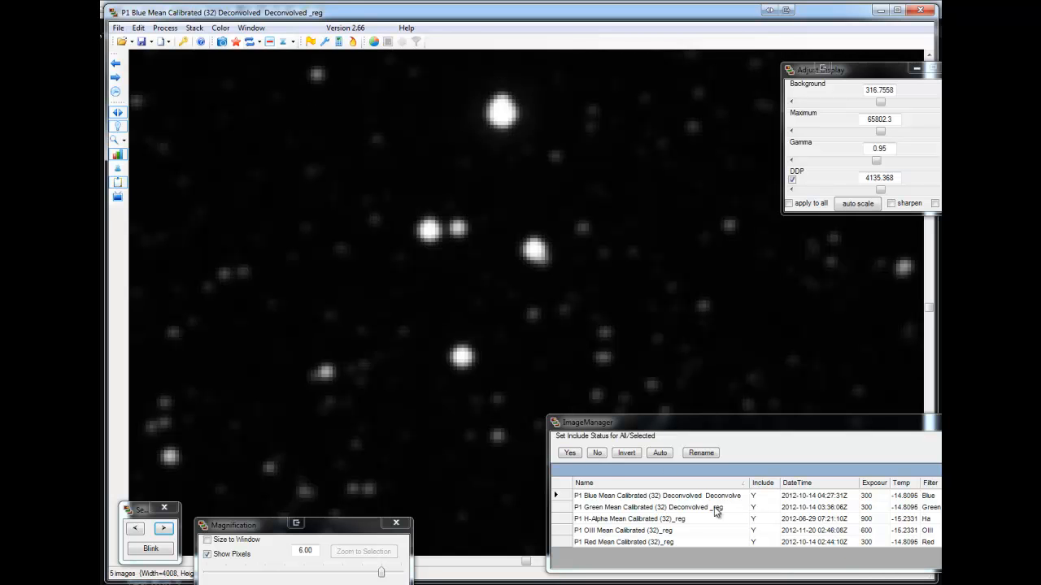
# Fit the image to the window and create a color image from the registered red, green and blue frames with luminance set to none.
pyautogui.click(221, 28)
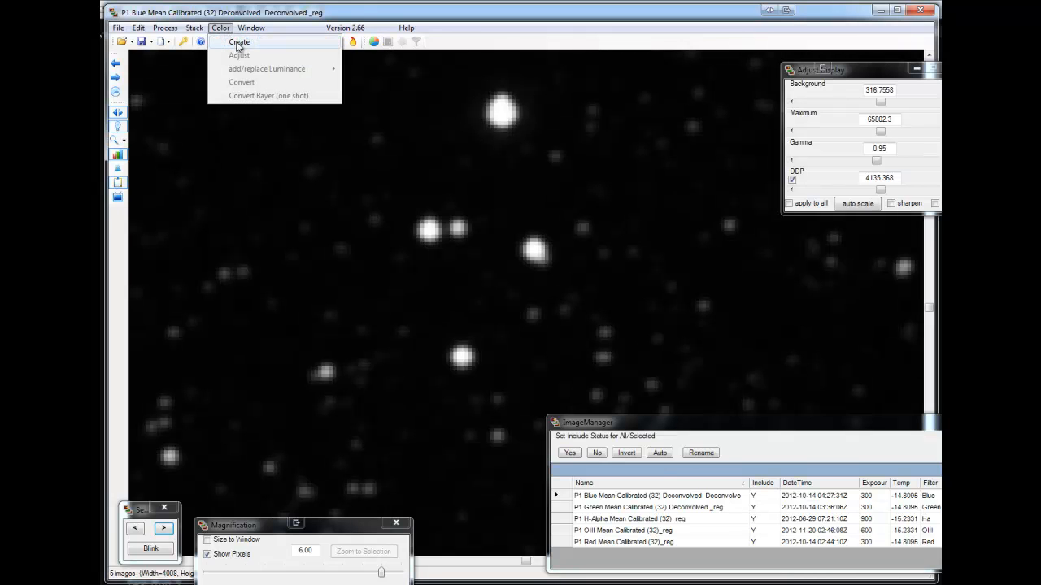
pyautogui.click(232, 539)
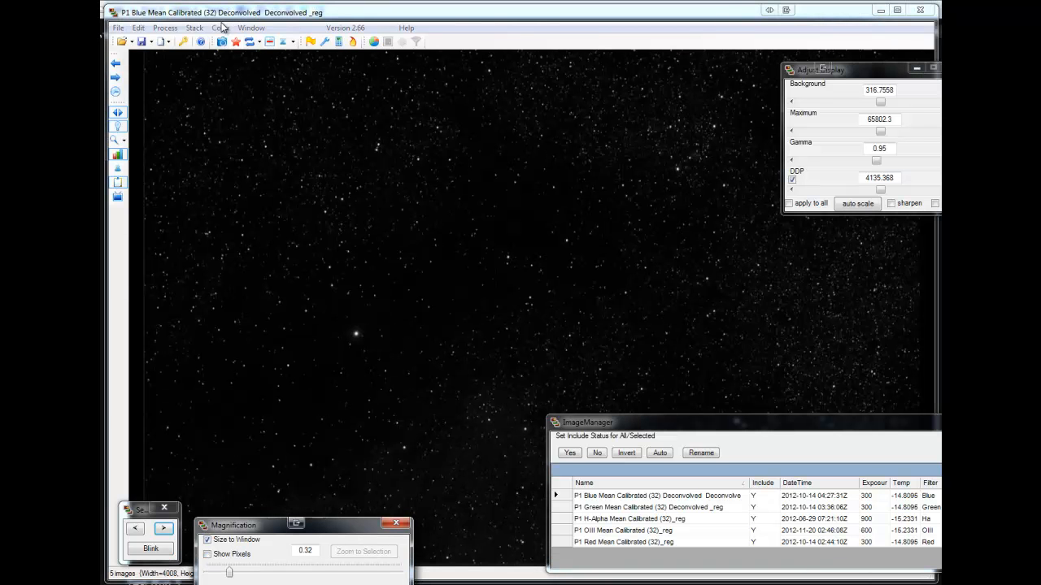
pyautogui.click(220, 28)
pyautogui.click(222, 42)
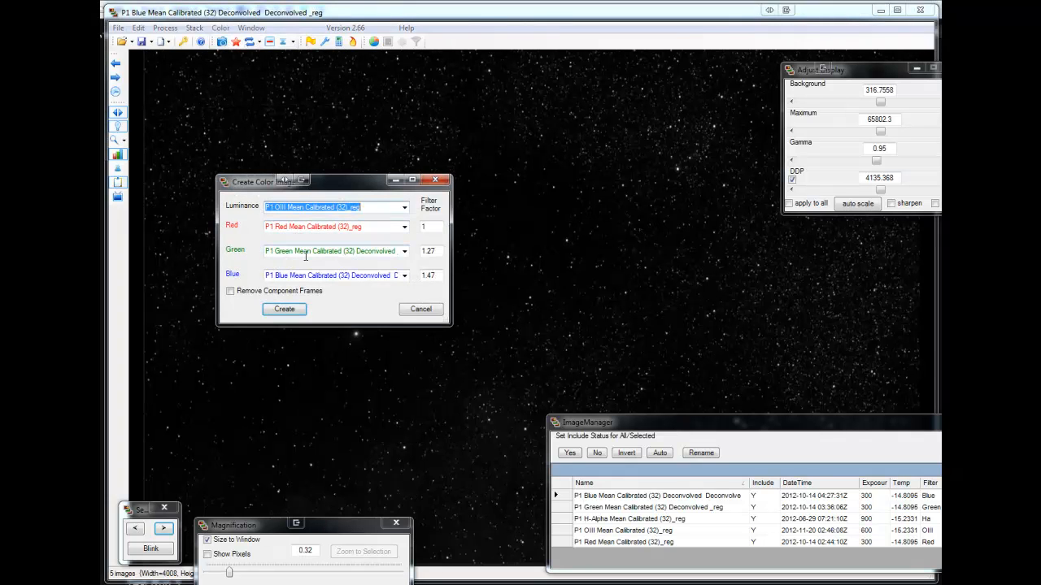
pyautogui.click(397, 208)
pyautogui.click(332, 219)
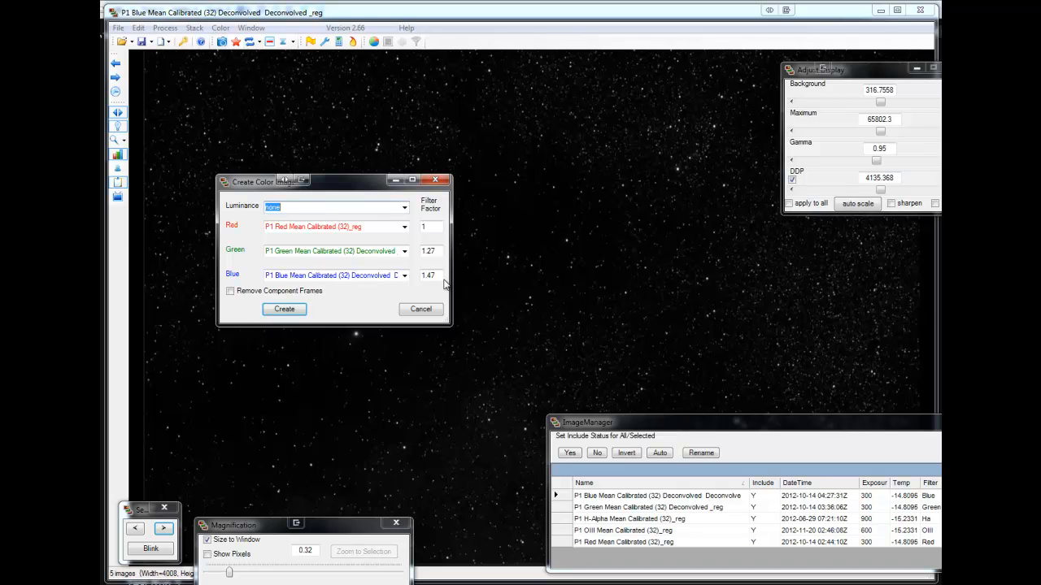
pyautogui.click(283, 309)
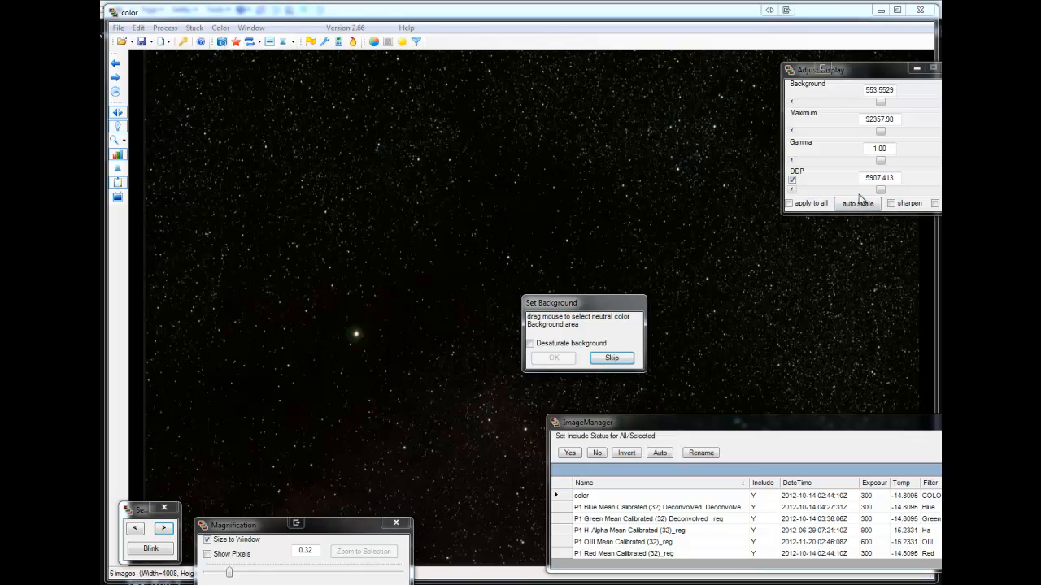
# Lower the color image's DDP to about 1,418 and move the Set Background dialog off the dark central region.
pyautogui.moveTo(882, 189); pyautogui.dragTo(827, 199)
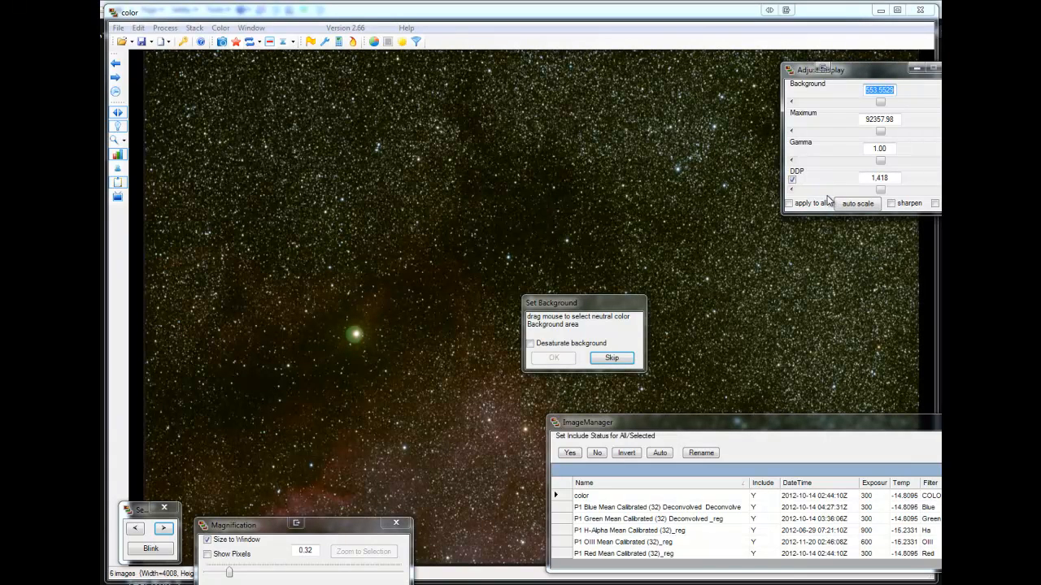
pyautogui.click(597, 307)
pyautogui.moveTo(597, 307); pyautogui.dragTo(278, 234)
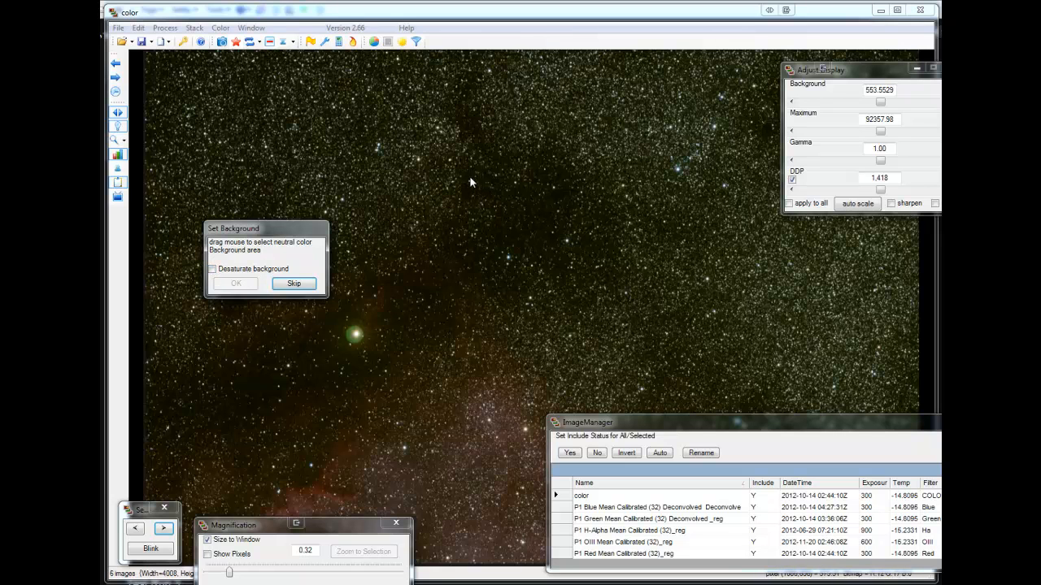
# Set an area about 492 by 529 pixels in the dark central region as neutral background, desaturate the background and apply the corrections.
pyautogui.moveTo(469, 173); pyautogui.dragTo(564, 276)
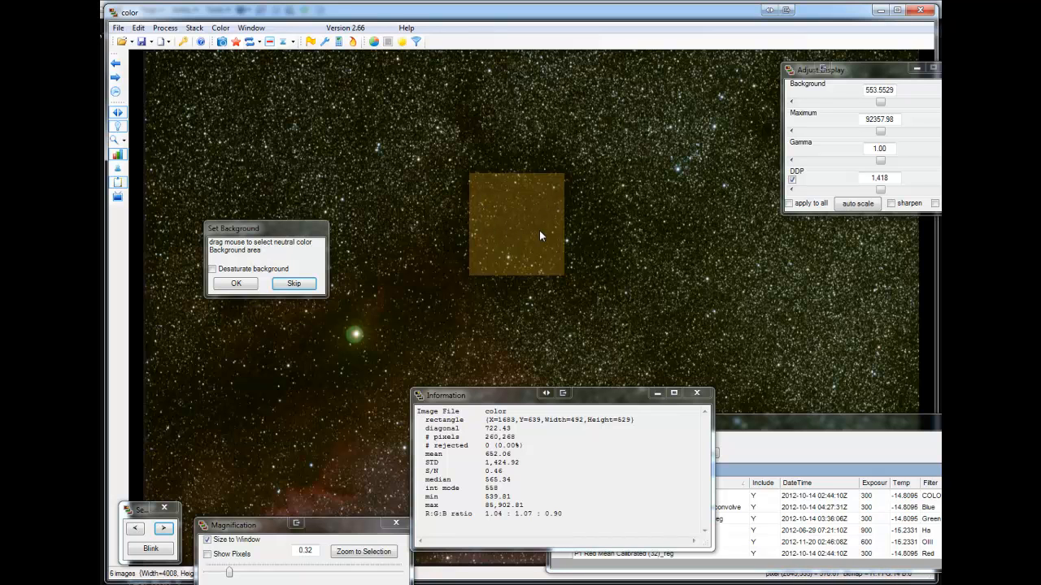
pyautogui.click(212, 269)
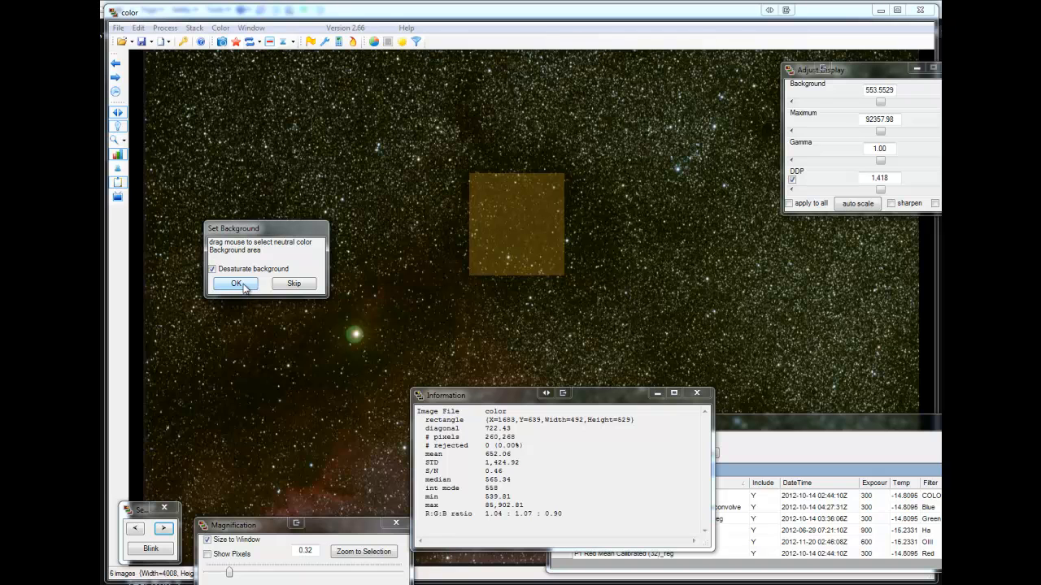
pyautogui.click(243, 285)
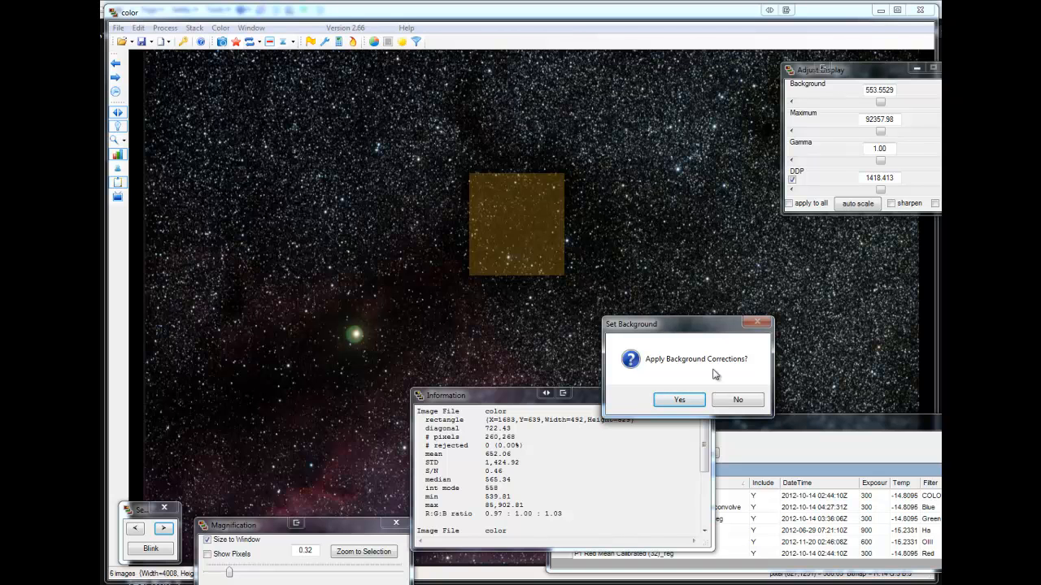
pyautogui.click(680, 401)
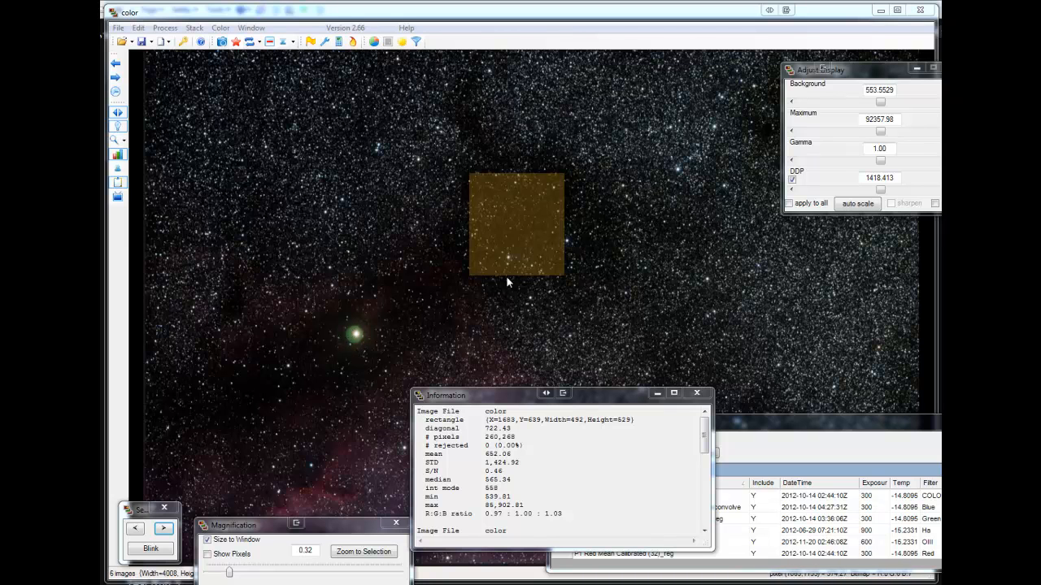
# Replace the selection with one about 438 by 510 pixels in the dark central region to measure its R:G:B ratio.
pyautogui.click(543, 248)
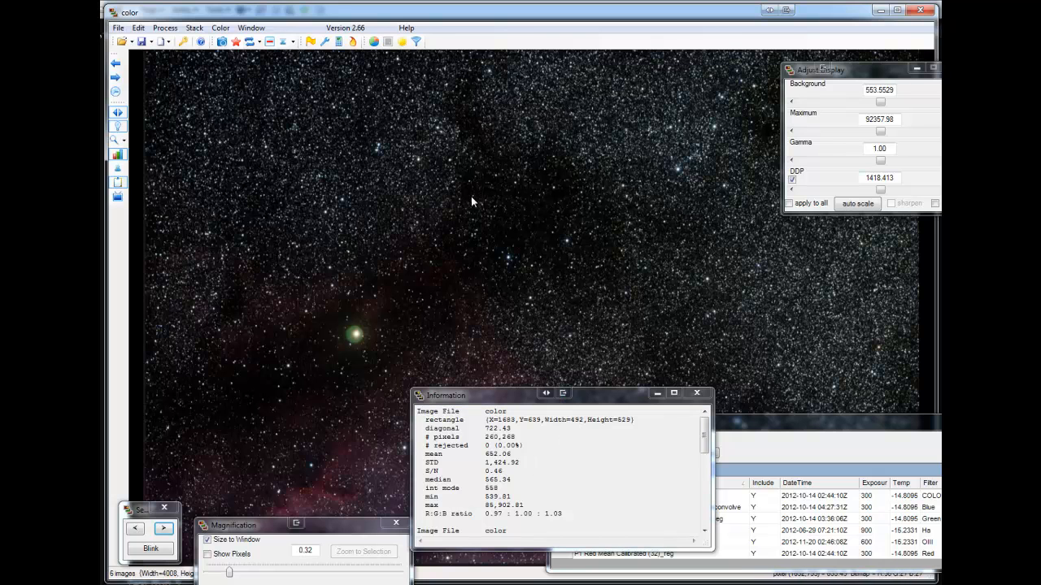
pyautogui.moveTo(470, 193); pyautogui.dragTo(556, 293)
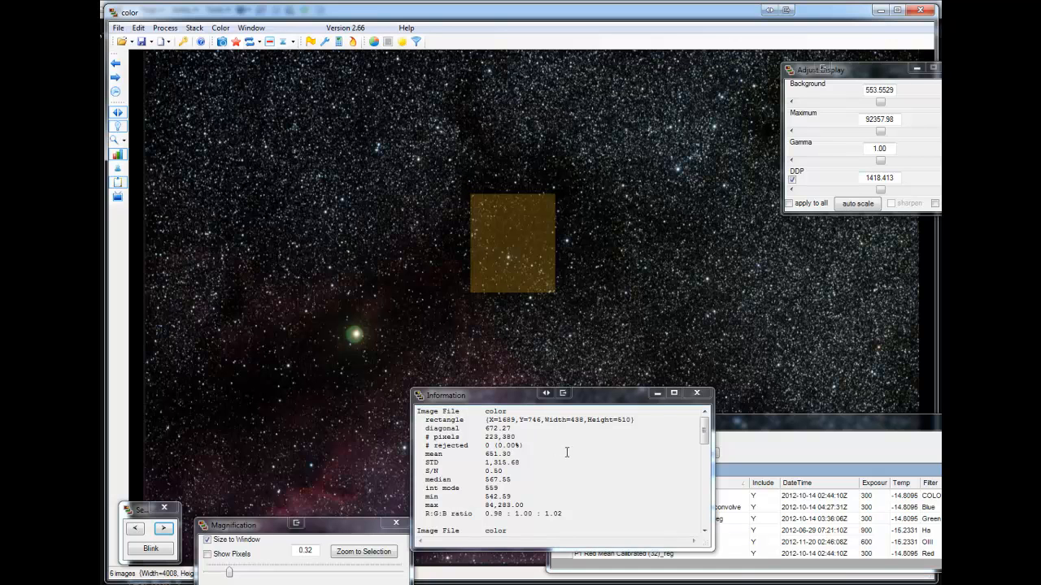
# Move the Information and ImageManager windows aside to uncover the nebula in the lower part of the color image.
pyautogui.click(598, 400)
pyautogui.moveTo(598, 400); pyautogui.dragTo(582, 584)
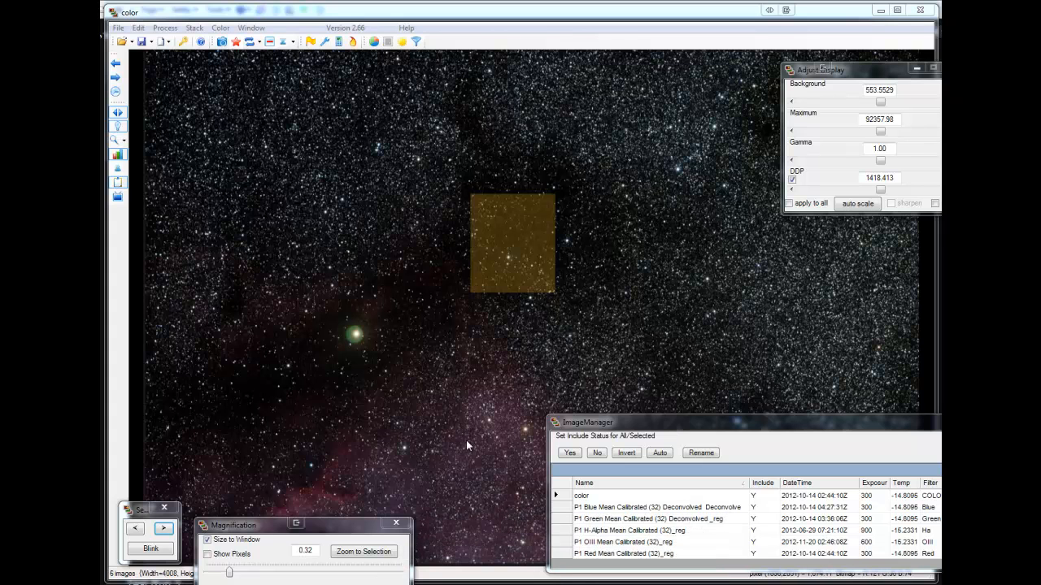
pyautogui.moveTo(645, 428); pyautogui.dragTo(873, 441)
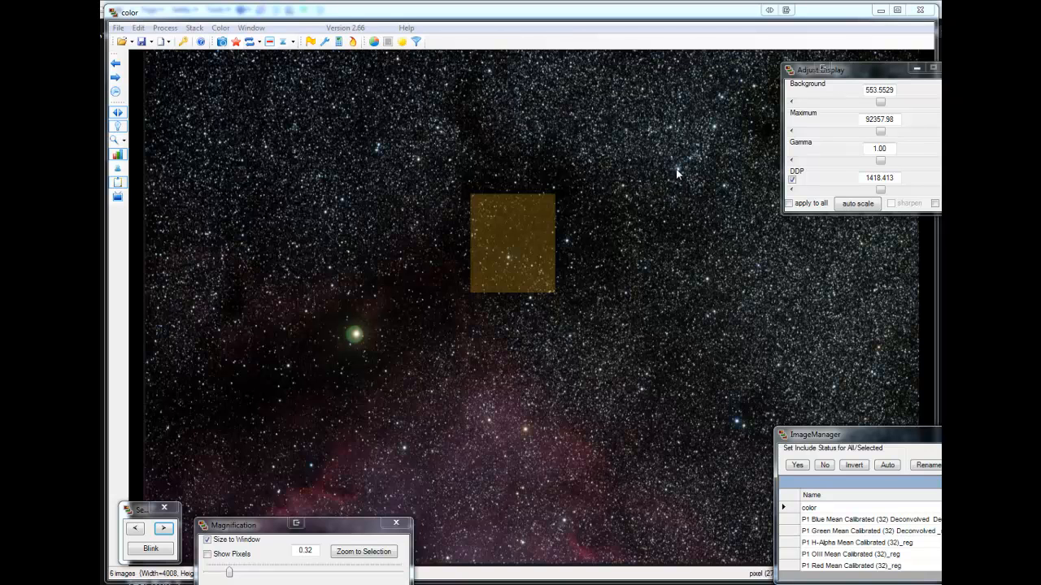
# Move the Magnification window off the nebula and save the color image's data as the 32-bit float FITS file color.FIT.
pyautogui.moveTo(366, 526); pyautogui.dragTo(364, 571)
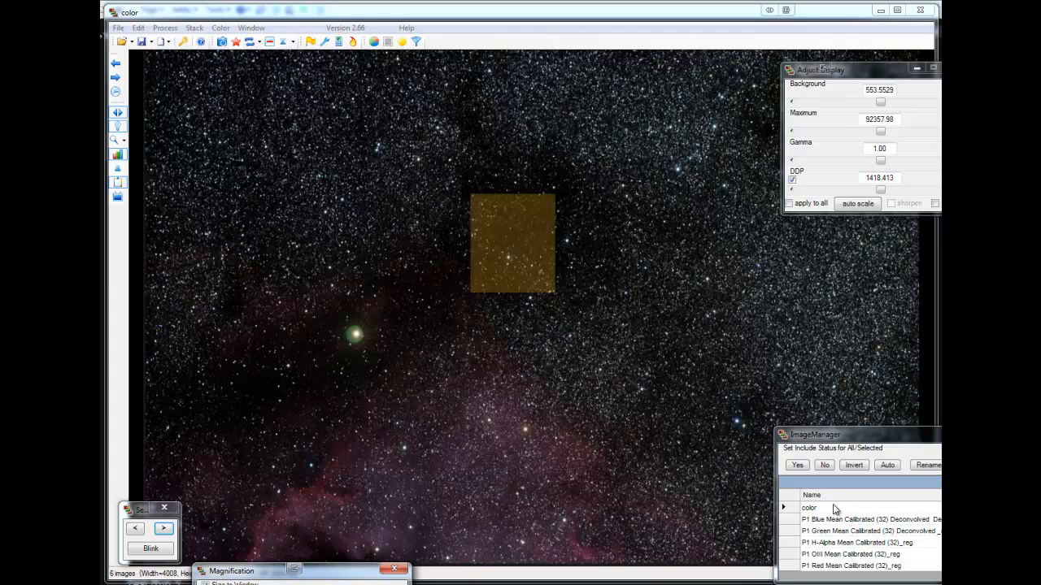
pyautogui.click(118, 28)
pyautogui.moveTo(141, 82)
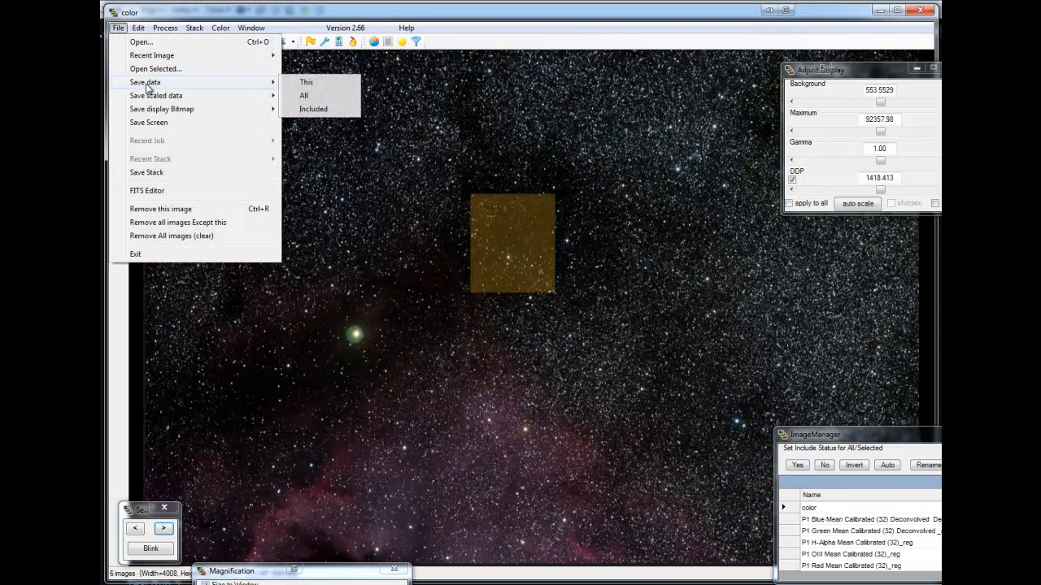
pyautogui.click(322, 84)
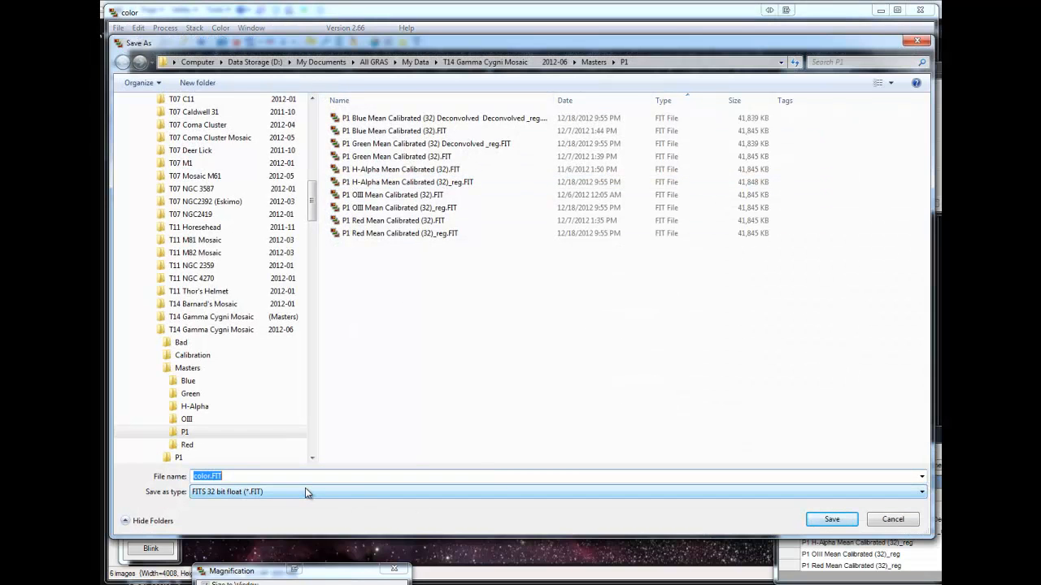
pyautogui.click(833, 521)
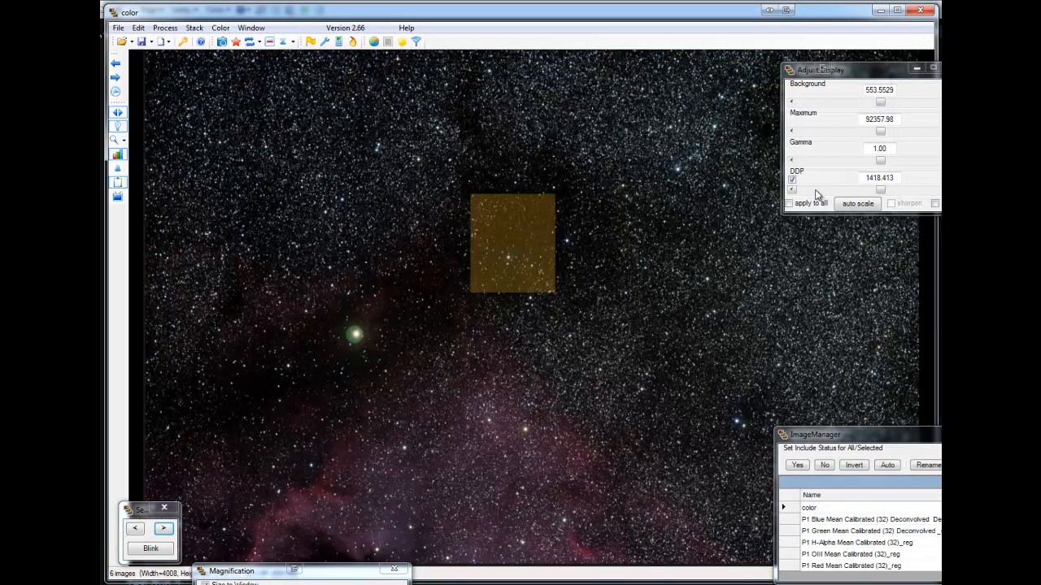
# Auto-scale the color image's display and clear the rectangular selection in the dark central region.
pyautogui.click(859, 204)
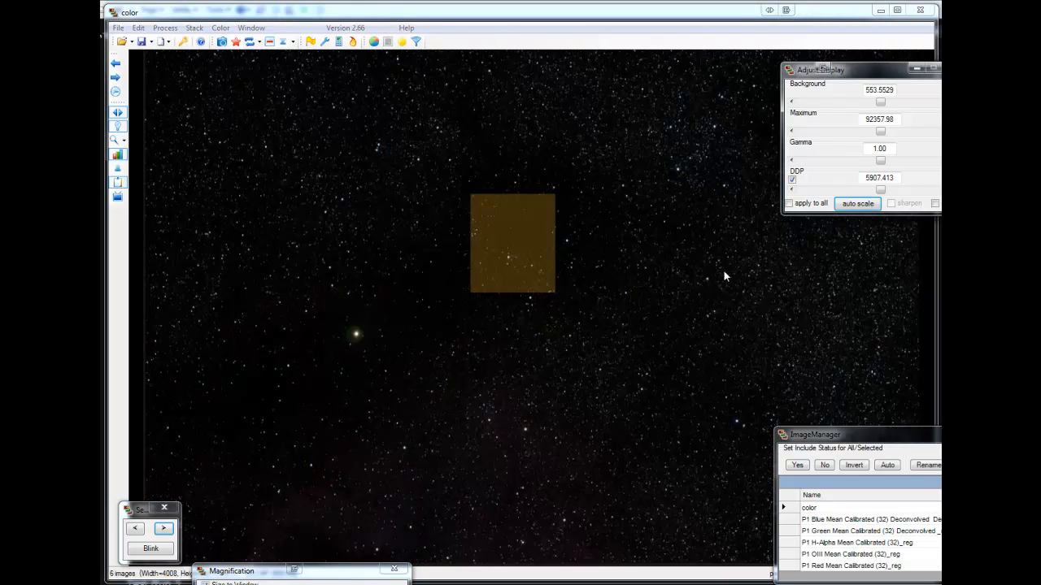
pyautogui.click(521, 204)
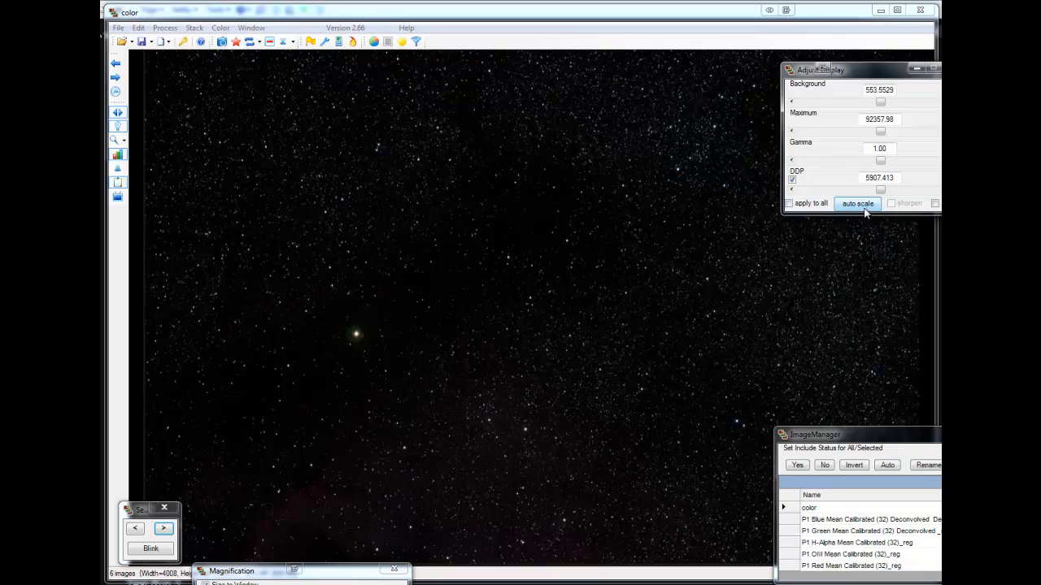
# Compare the color image's histogram with DDP off and on, keeping the Histogram window clear of the display settings.
pyautogui.click(792, 180)
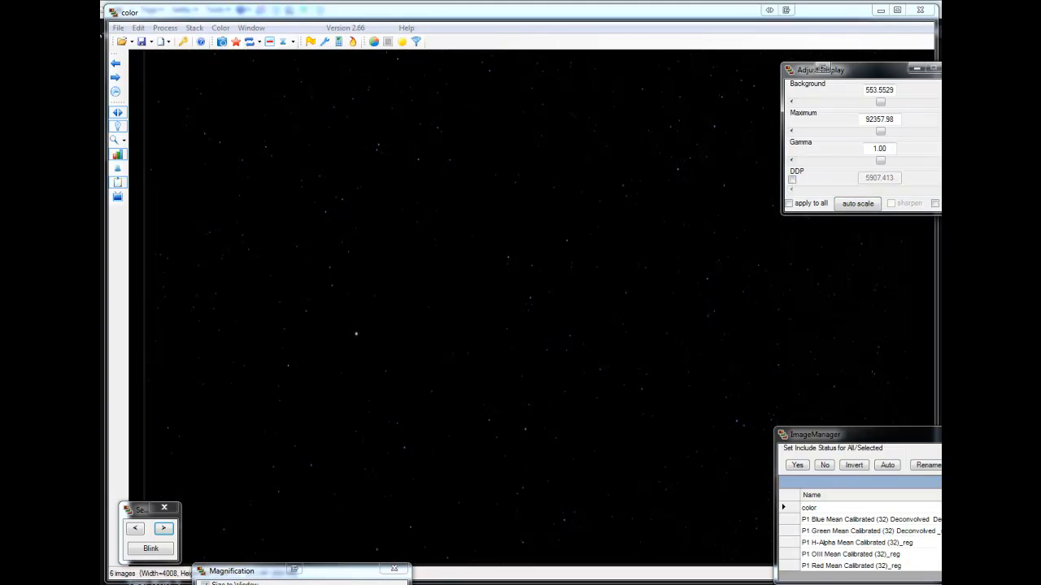
pyautogui.moveTo(561, 0); pyautogui.dragTo(528, 98)
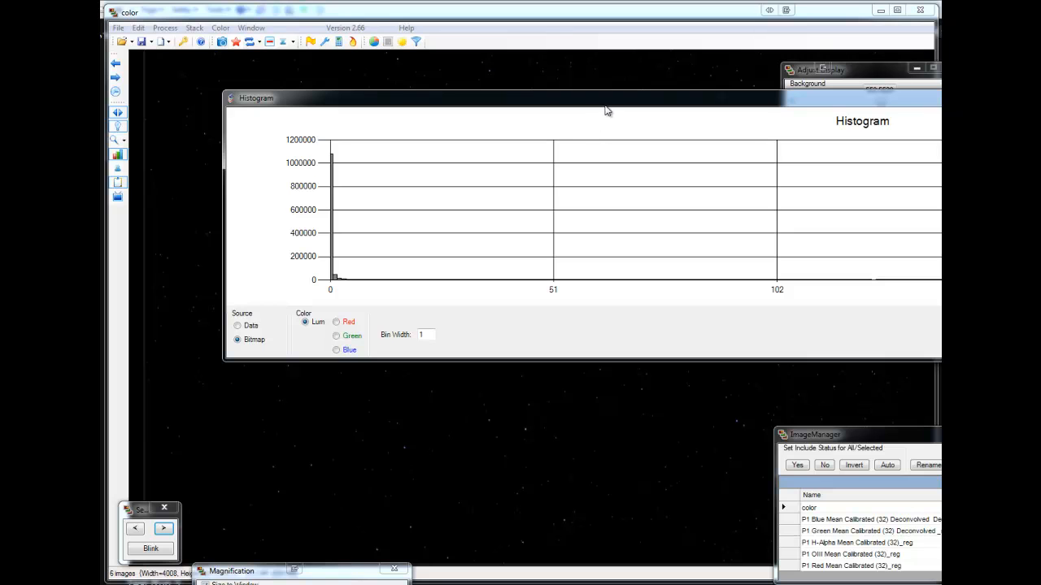
pyautogui.moveTo(615, 103); pyautogui.dragTo(660, 253)
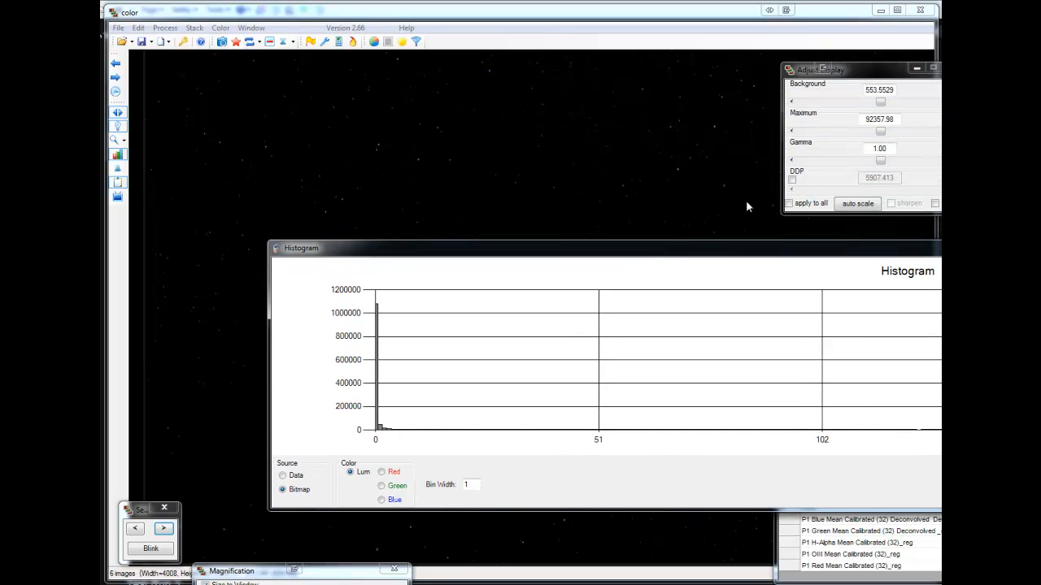
pyautogui.click(792, 181)
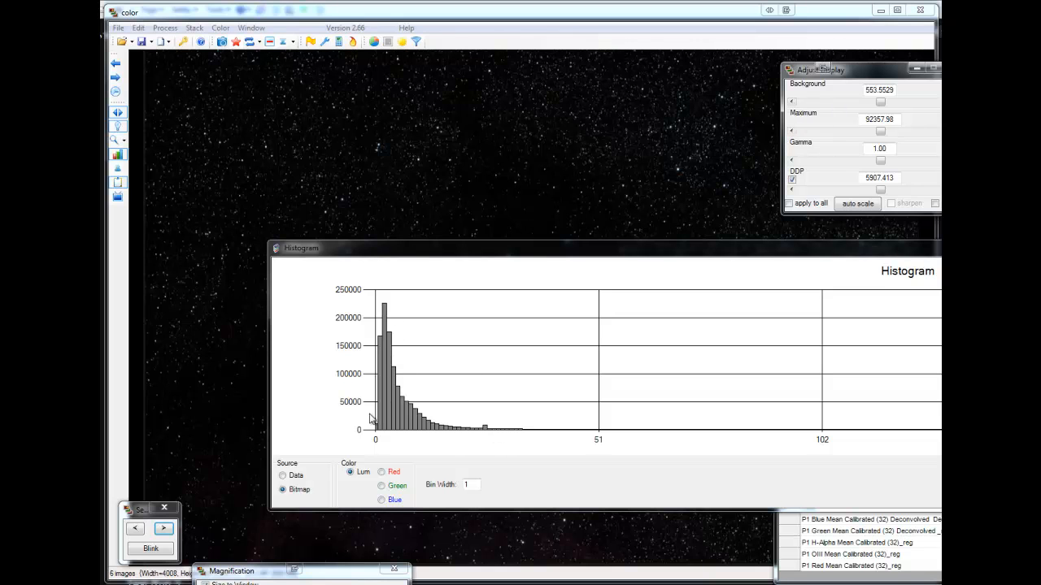
# Lower the color image's background level to 444 and move the Histogram window off the image.
pyautogui.click(816, 104)
pyautogui.click(815, 105)
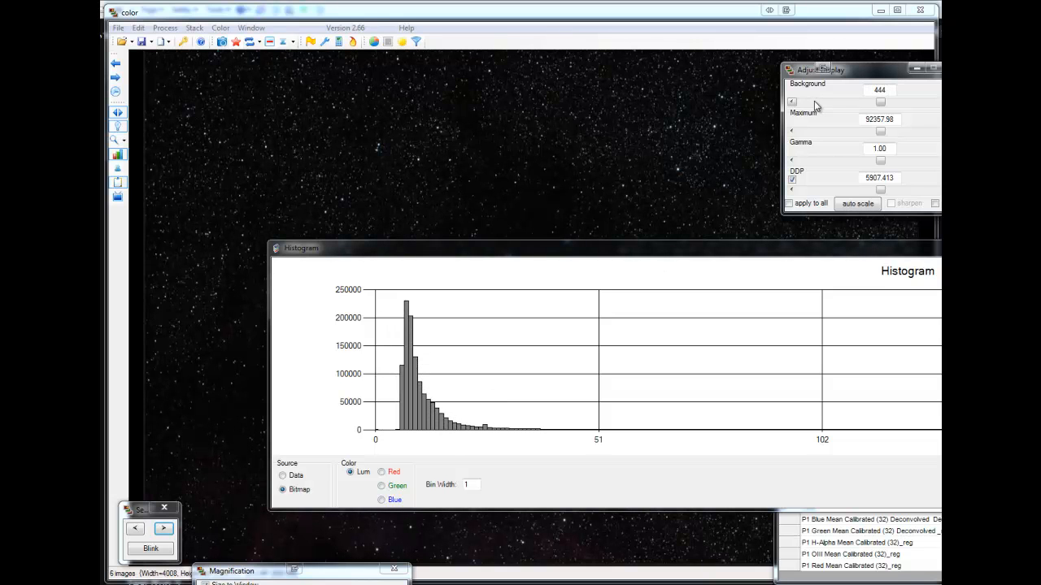
pyautogui.moveTo(660, 248); pyautogui.dragTo(794, 78)
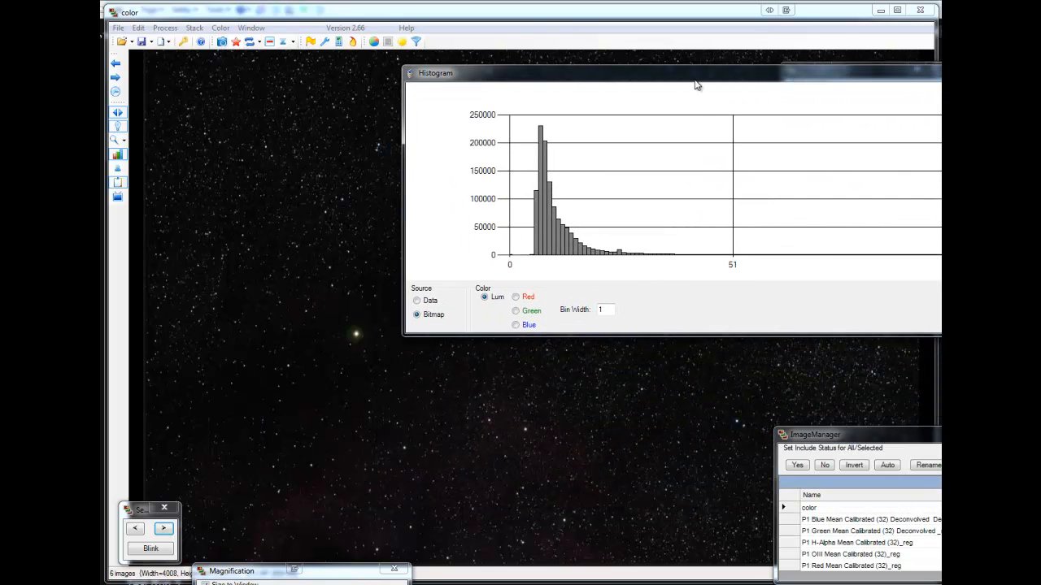
pyautogui.moveTo(692, 77); pyautogui.dragTo(553, 0)
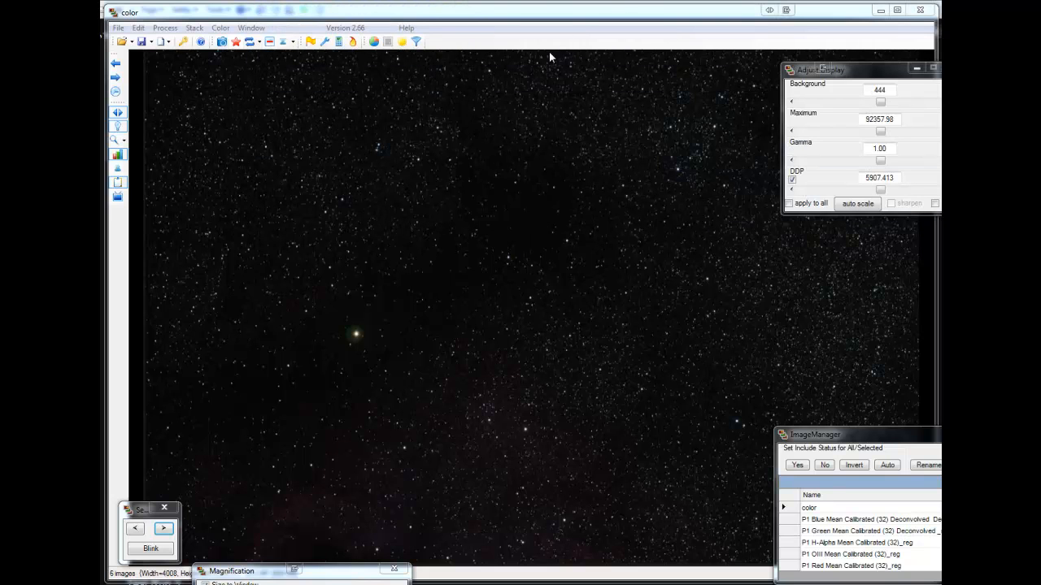
# Check the color image with DDP off and on again, and save its scaled data as the 16-bit TIFF color Scaled.TIFF.
pyautogui.click(118, 29)
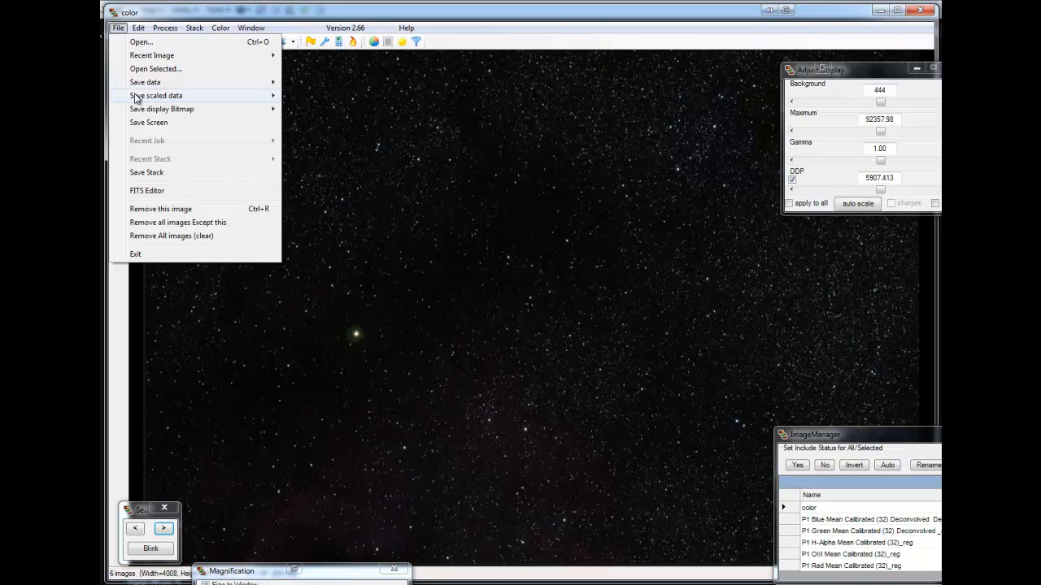
pyautogui.moveTo(138, 99)
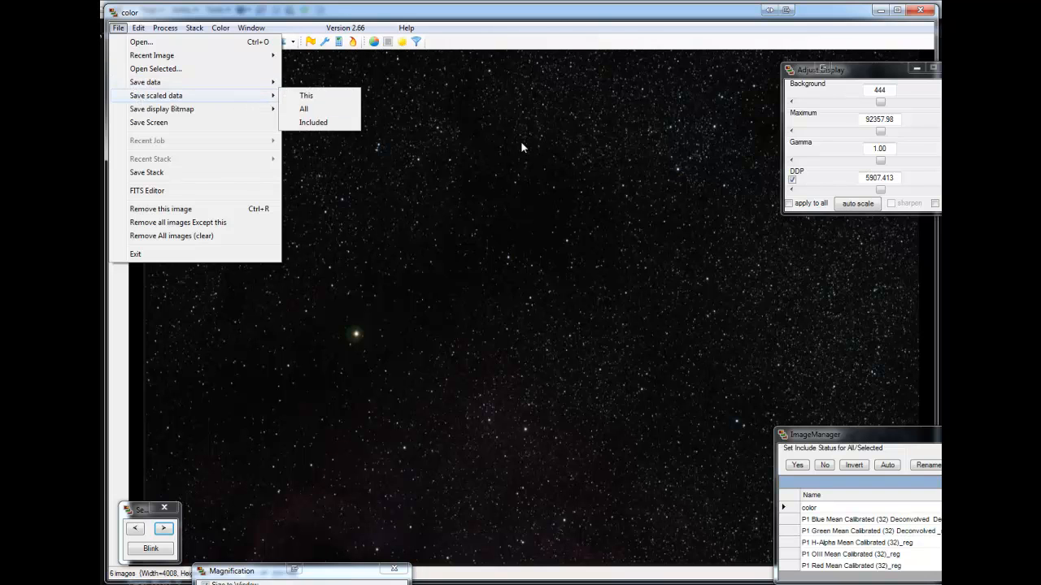
pyautogui.click(792, 179)
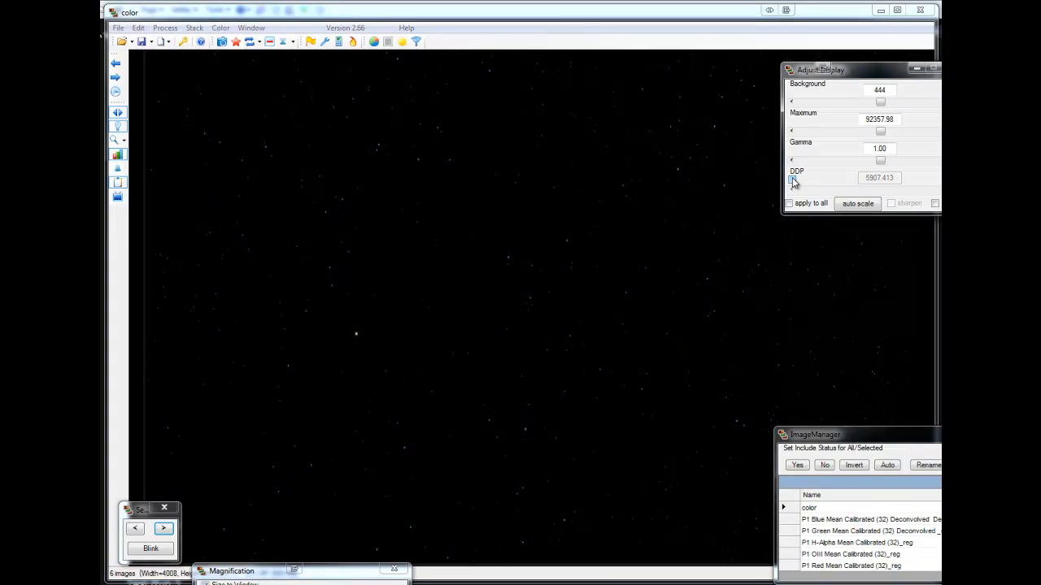
pyautogui.click(792, 180)
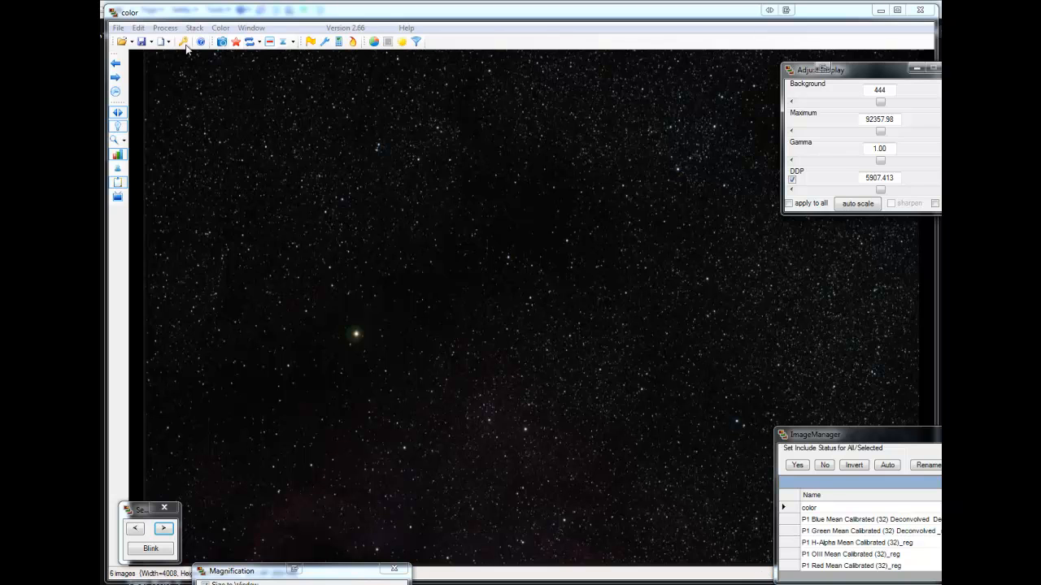
pyautogui.click(118, 29)
pyautogui.moveTo(146, 95)
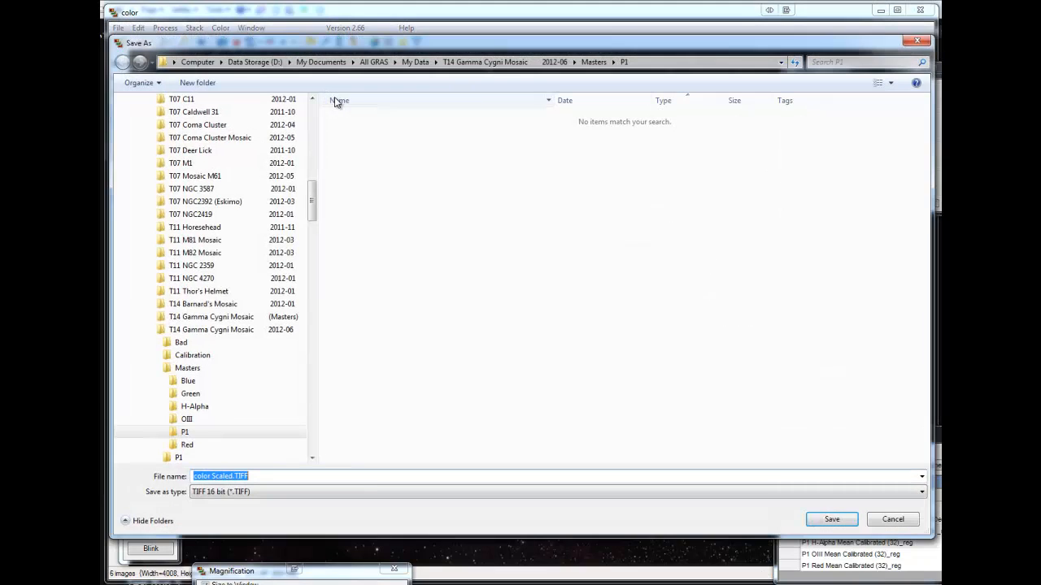
pyautogui.click(831, 519)
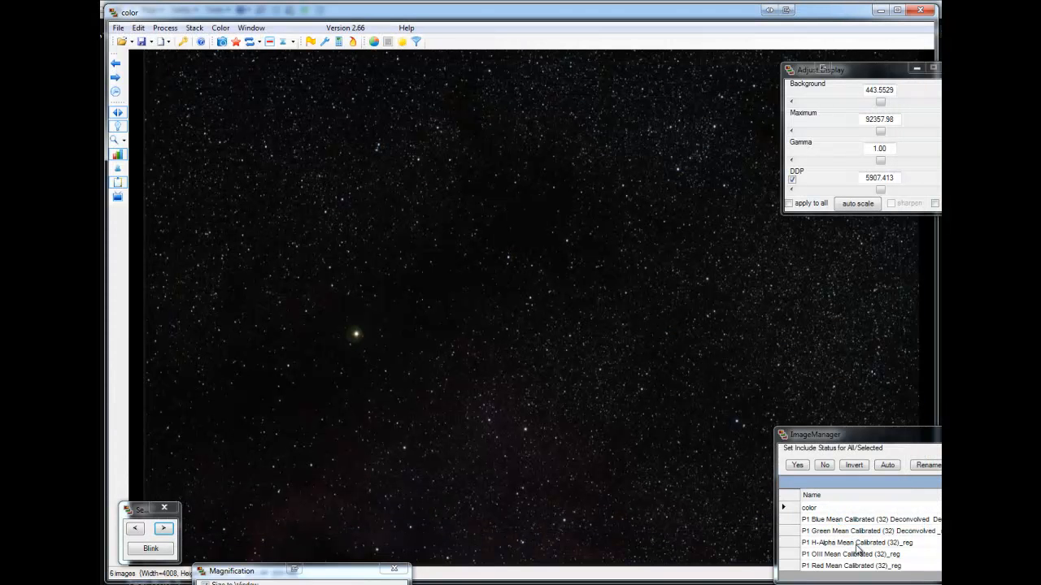
# Auto-scale the registered H-Alpha image's display and raise its DDP to 1,648.
pyautogui.click(858, 542)
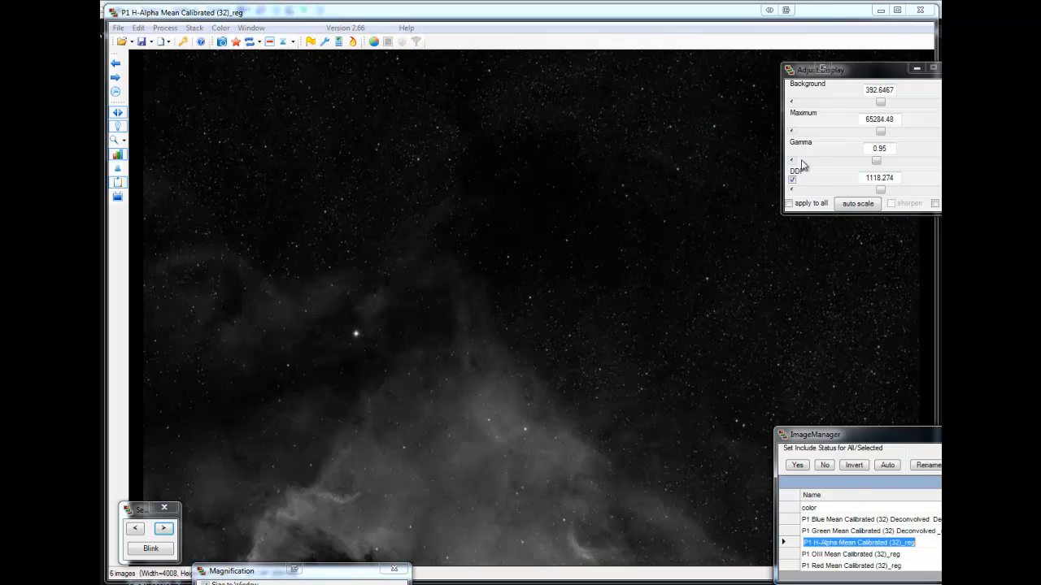
pyautogui.click(857, 206)
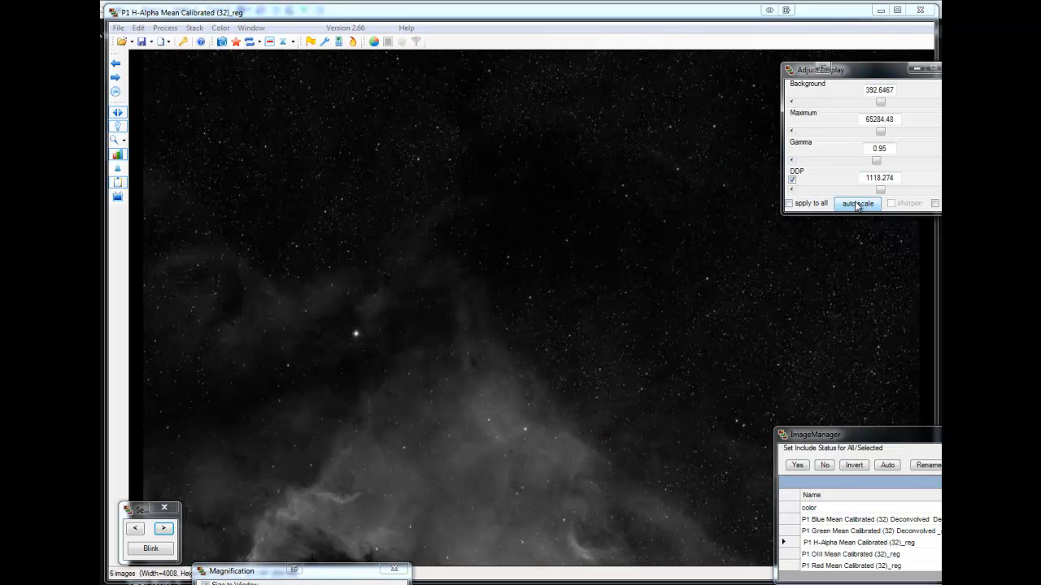
pyautogui.click(882, 191)
pyautogui.moveTo(892, 187); pyautogui.dragTo(901, 192)
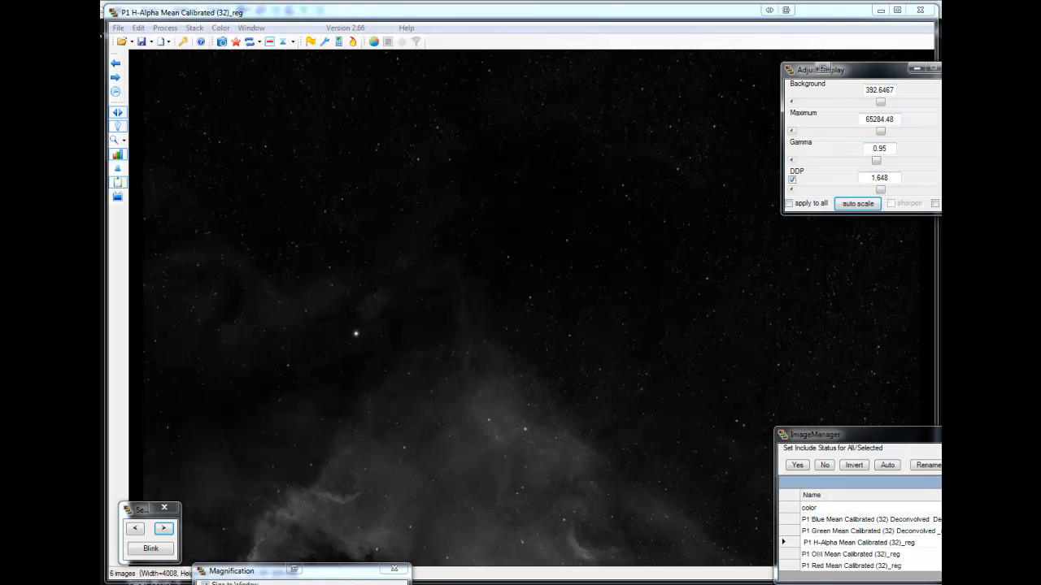
# Lower the H-Alpha image's background level to 353 using the histogram, and move the Histogram window off the image.
pyautogui.moveTo(579, 0); pyautogui.dragTo(561, 209)
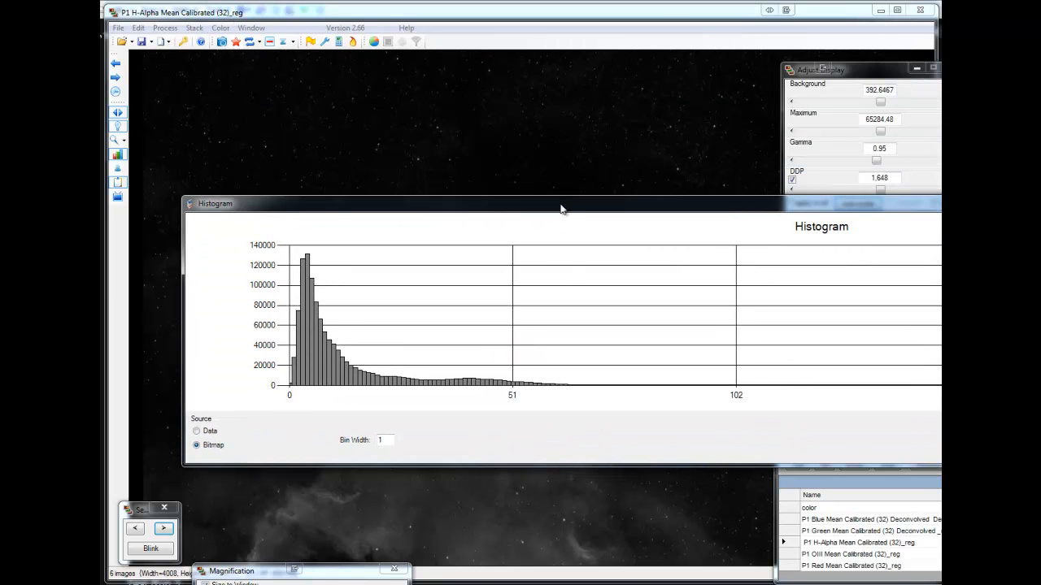
pyautogui.click(852, 101)
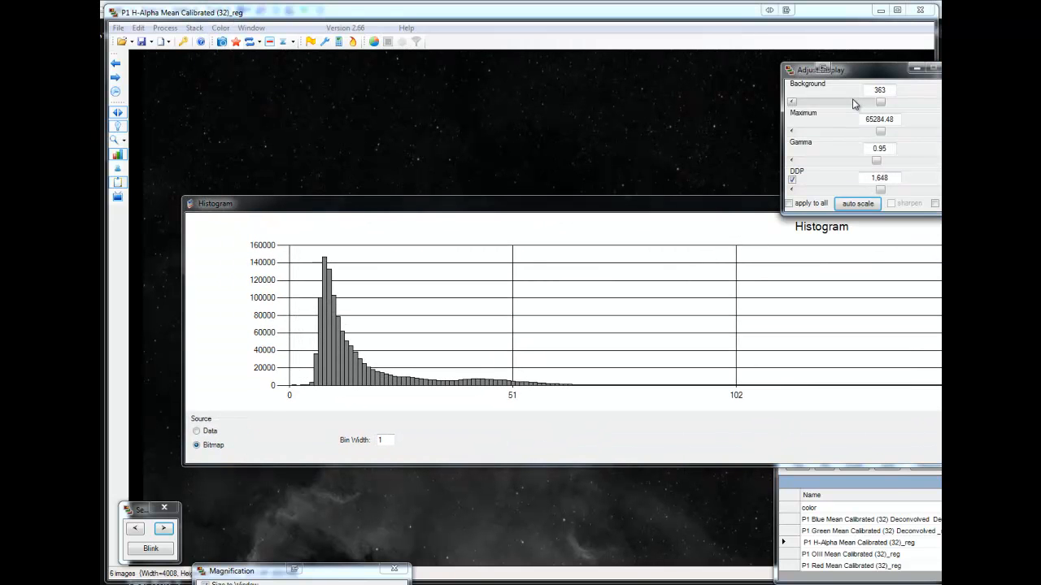
pyautogui.click(853, 101)
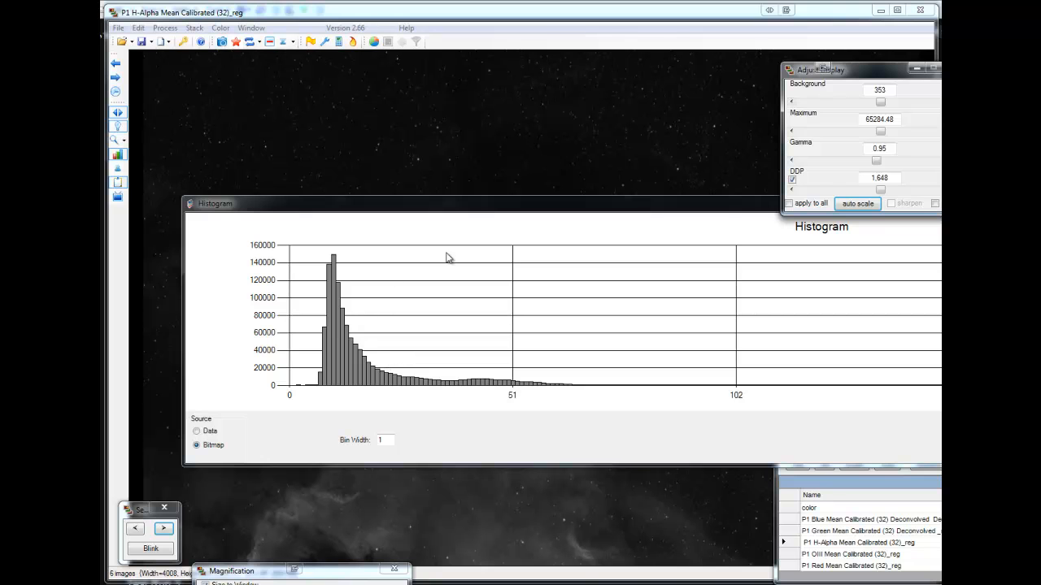
pyautogui.moveTo(500, 206); pyautogui.dragTo(527, 0)
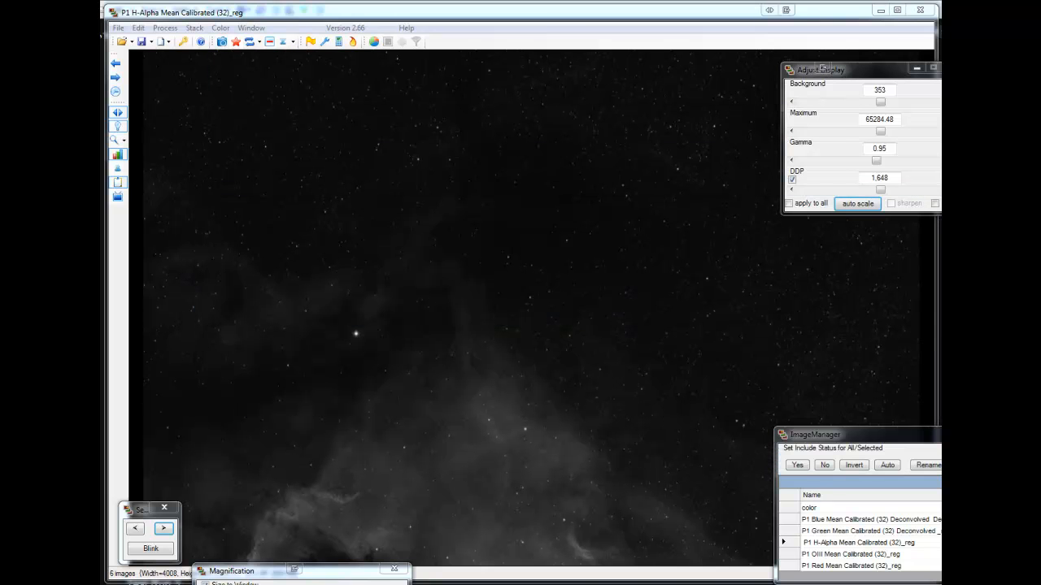
# Save the H-Alpha image's scaled data as the 16-bit TIFF P1 H-Alpha Mean Calibrated (32)_reg Scaled.TIFF.
pyautogui.click(119, 29)
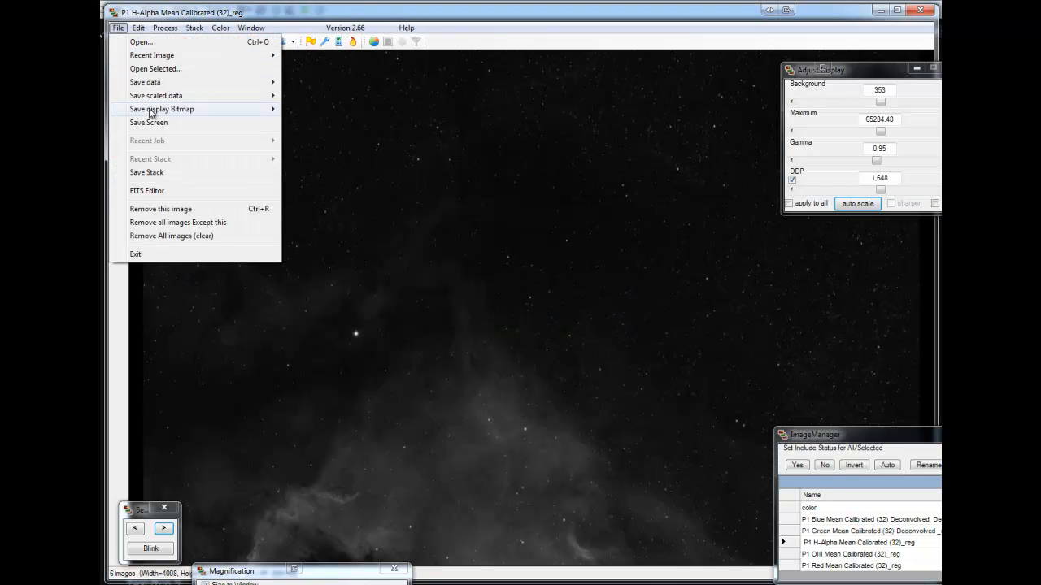
pyautogui.moveTo(161, 99)
pyautogui.click(299, 96)
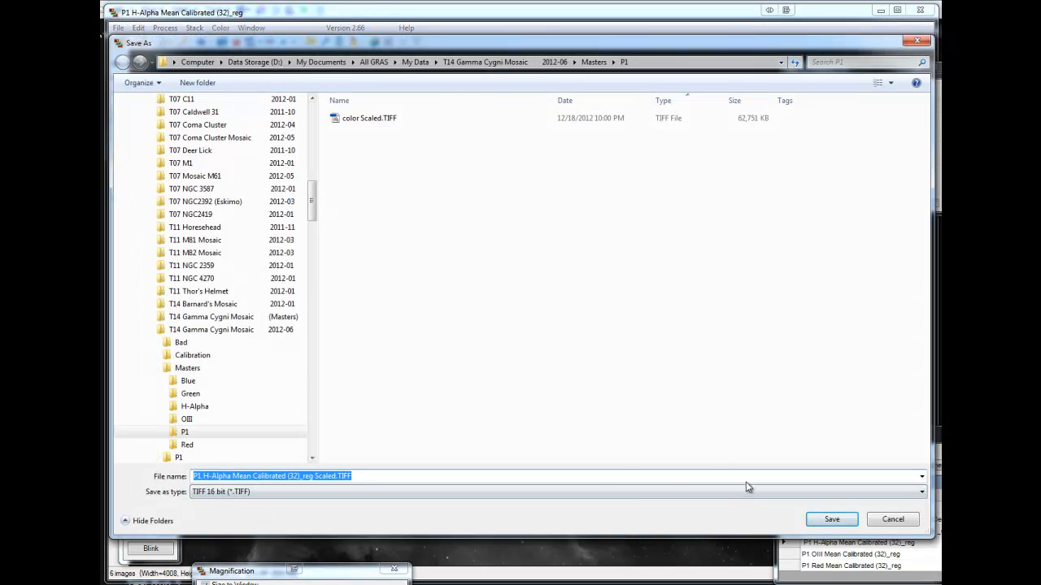
pyautogui.click(825, 520)
# Auto-scale the registered OIII image's display with the histogram in view, and move the Histogram window aside.
pyautogui.click(837, 556)
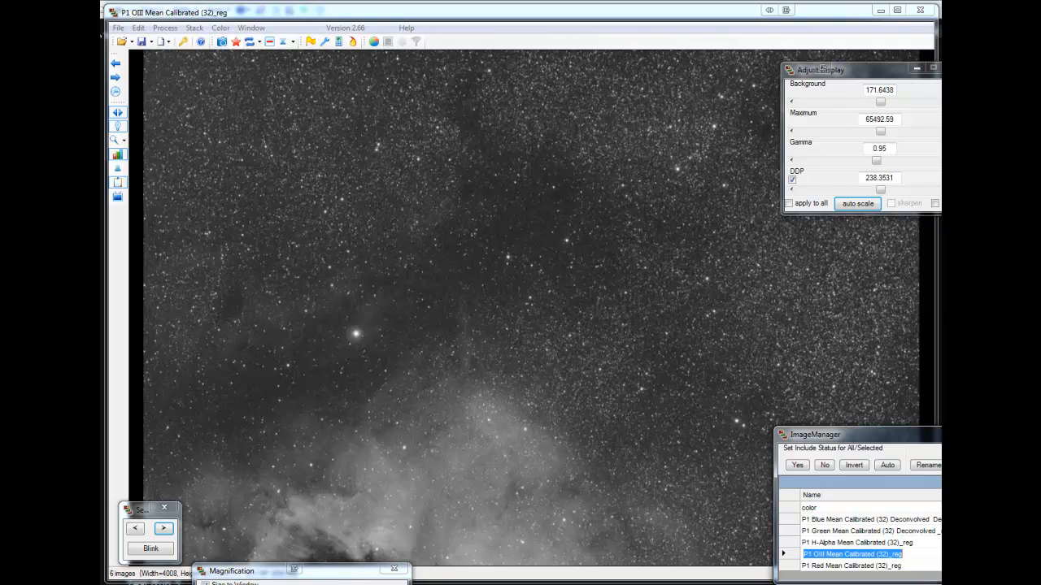
pyautogui.moveTo(707, 0); pyautogui.dragTo(715, 293)
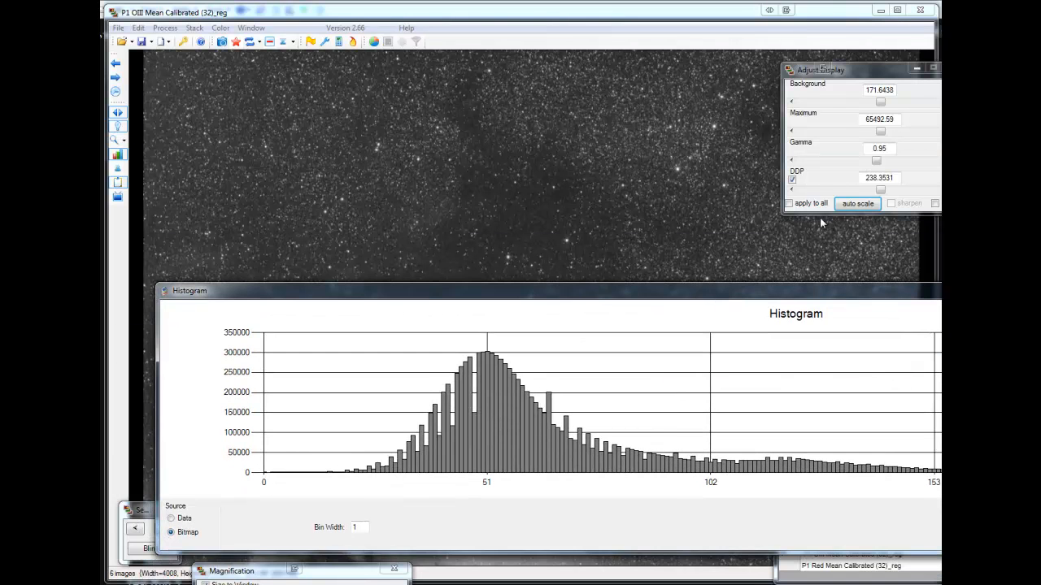
pyautogui.click(845, 210)
pyautogui.moveTo(611, 293); pyautogui.dragTo(673, 0)
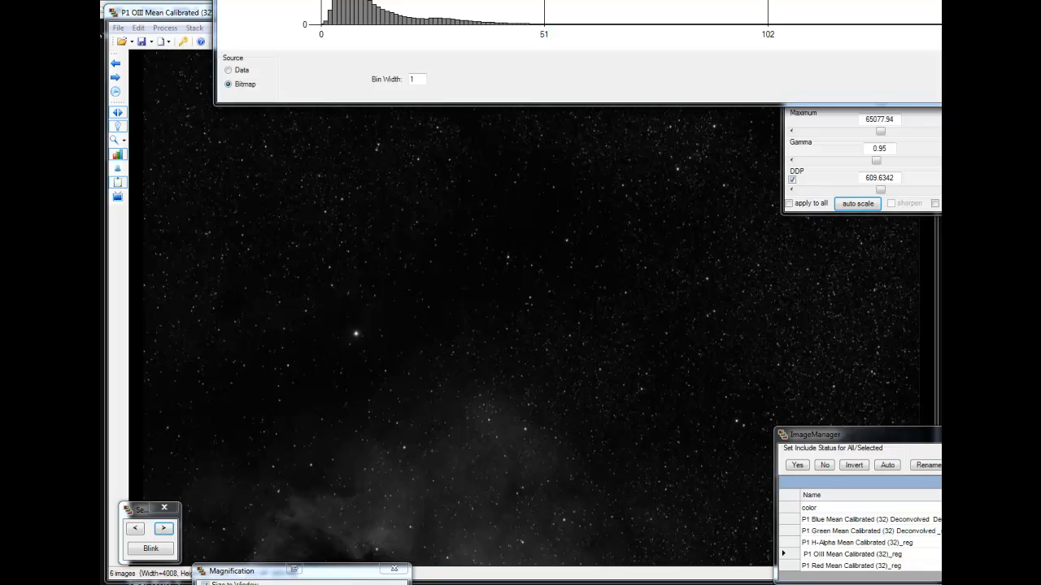
# Bring the Histogram window back over the OIII image and lower the image's background level to 165.
pyautogui.moveTo(621, 0); pyautogui.dragTo(586, 259)
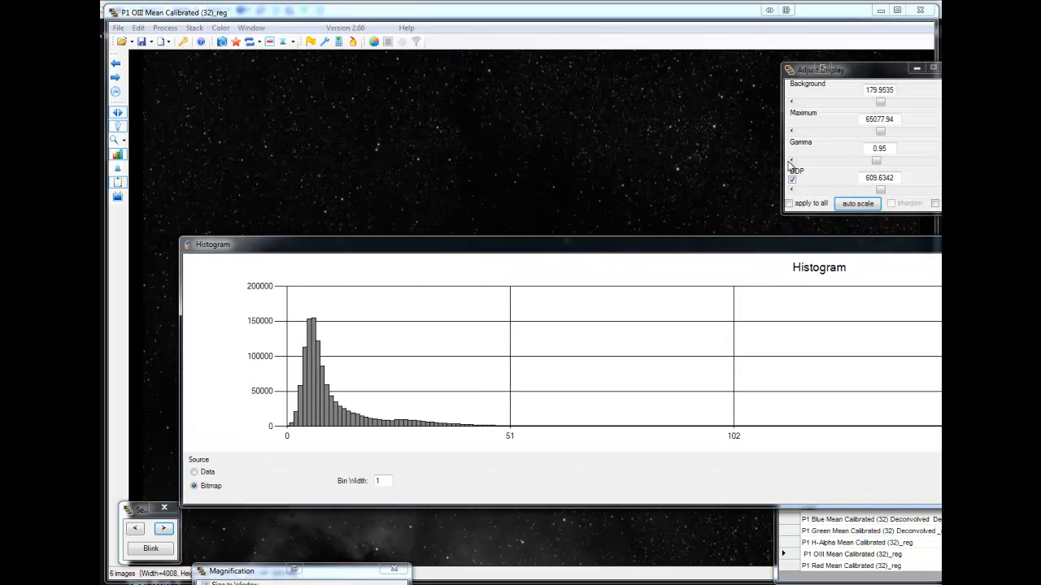
pyautogui.click(847, 101)
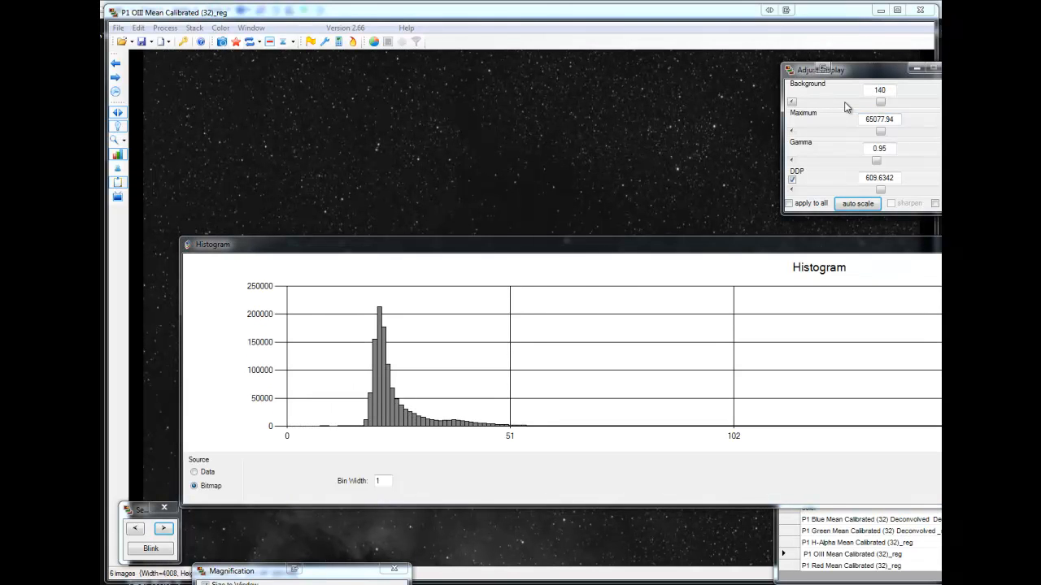
pyautogui.click(913, 104)
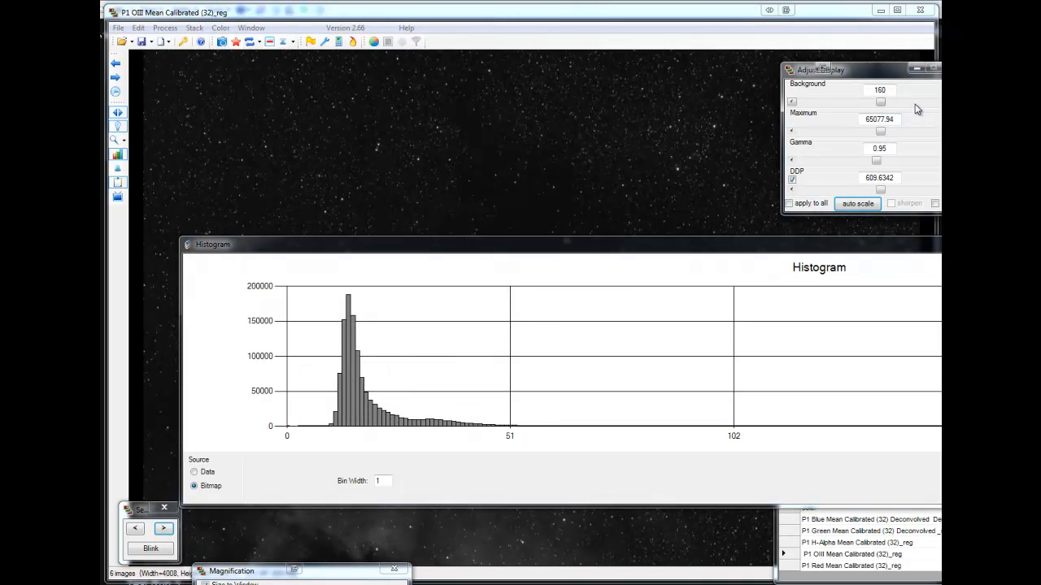
pyautogui.click(915, 105)
pyautogui.click(792, 103)
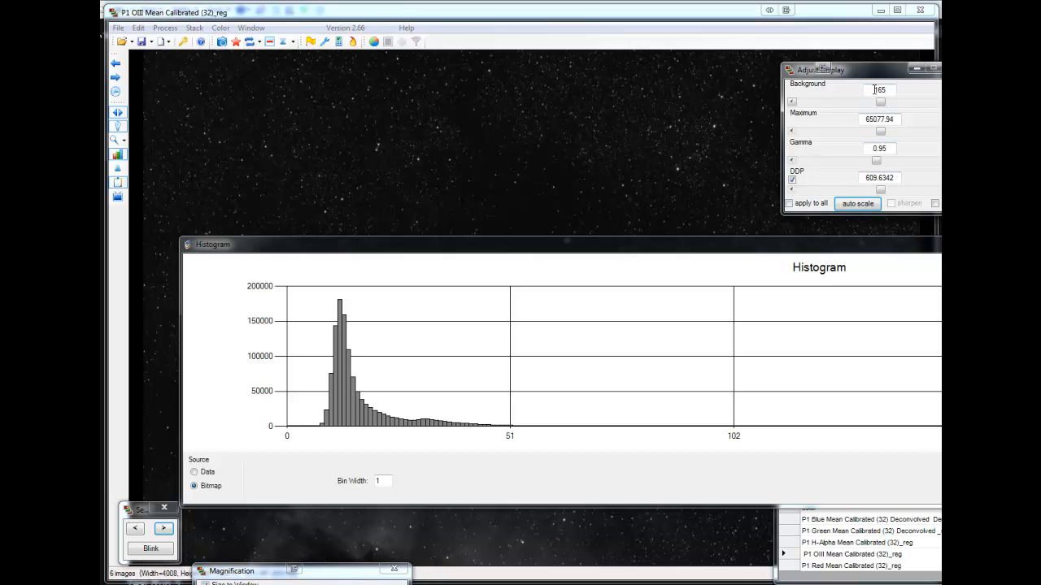
# Move the Histogram window off the OIII image.
pyautogui.click(709, 250)
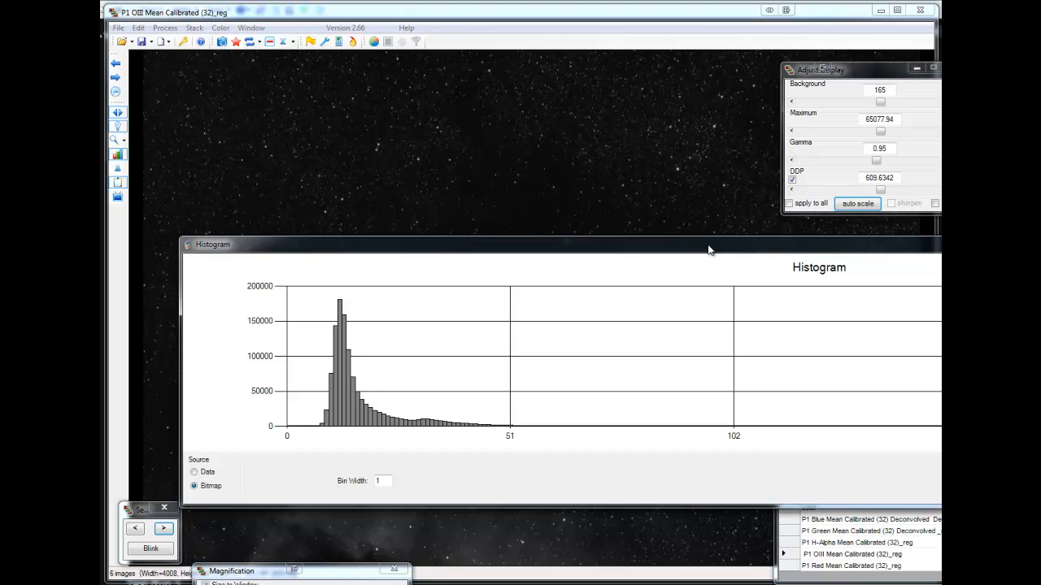
pyautogui.moveTo(709, 250); pyautogui.dragTo(768, 0)
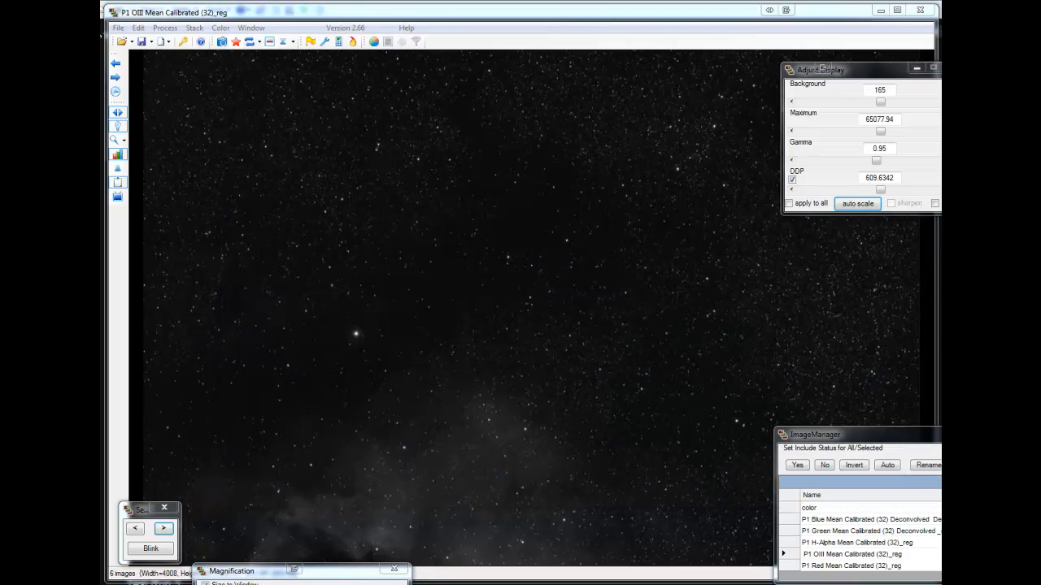
pyautogui.click(119, 27)
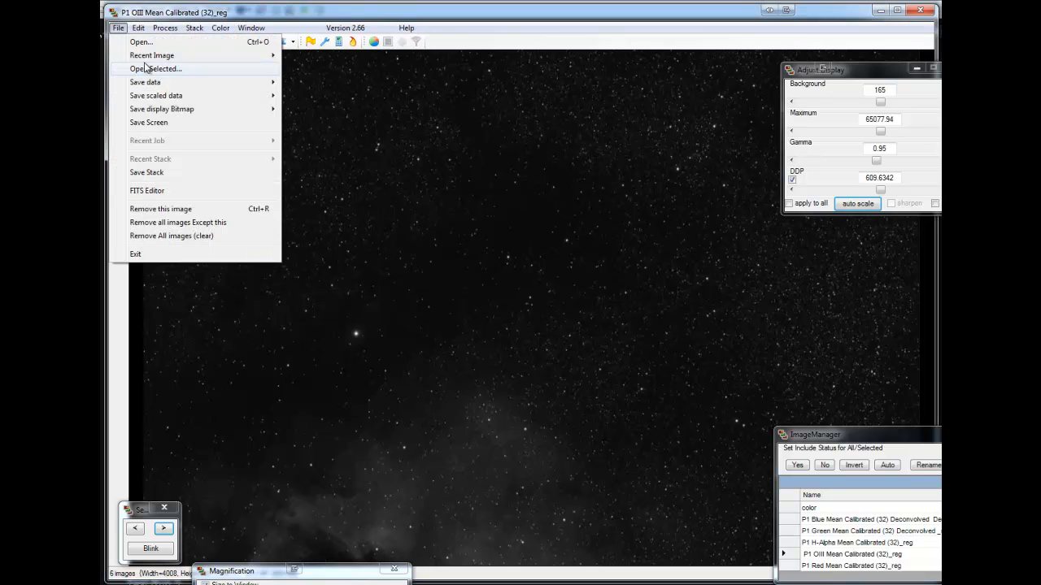
pyautogui.moveTo(149, 81)
pyautogui.click(329, 82)
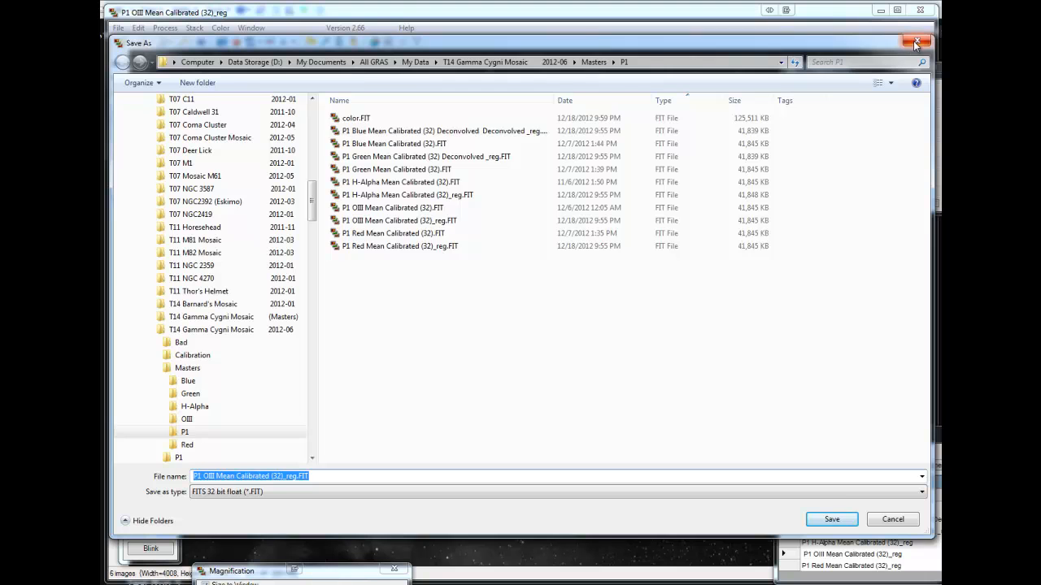
pyautogui.click(914, 41)
# Save the OIII image's scaled data as the 16-bit TIFF P1 OIII Mean Calibrated (32)_reg Scaled.TIFF.
pyautogui.click(119, 27)
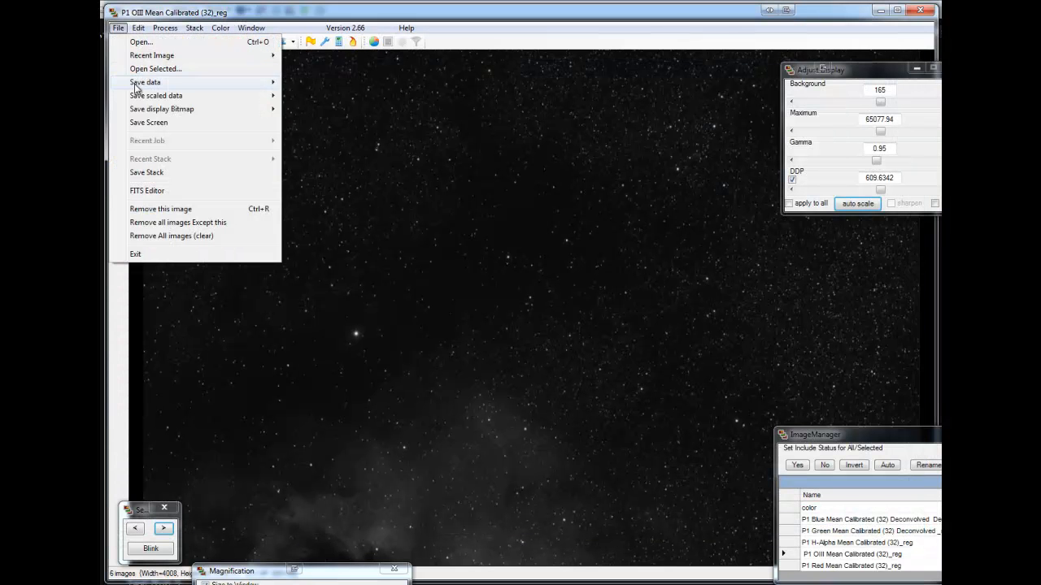
pyautogui.moveTo(144, 95)
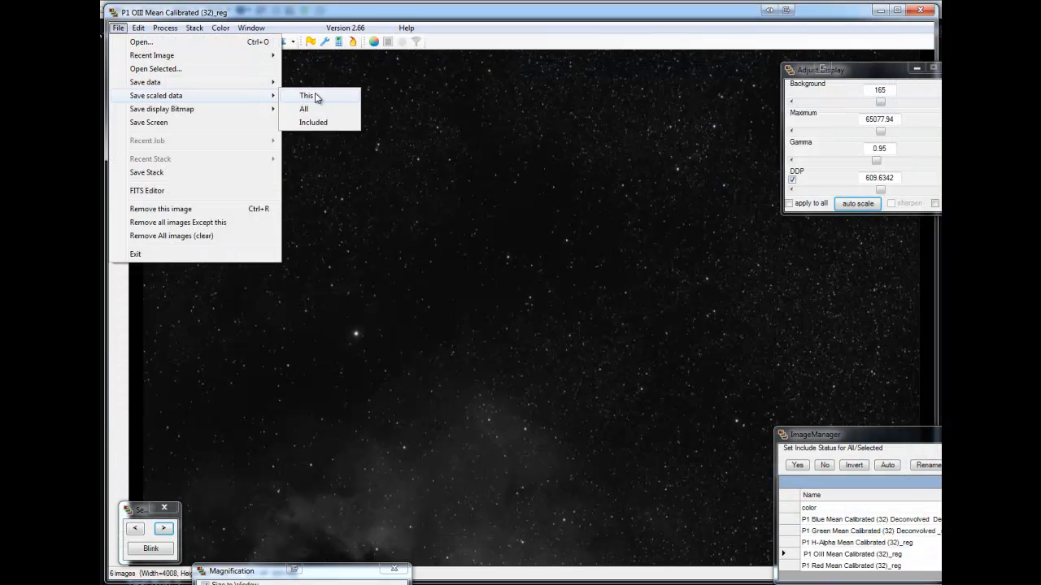
pyautogui.click(315, 97)
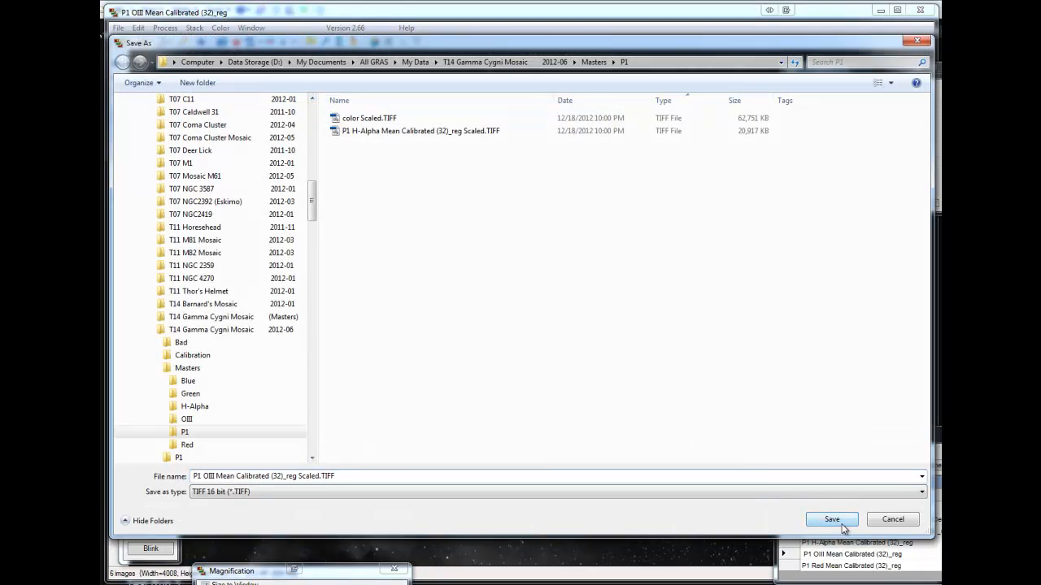
pyautogui.click(831, 519)
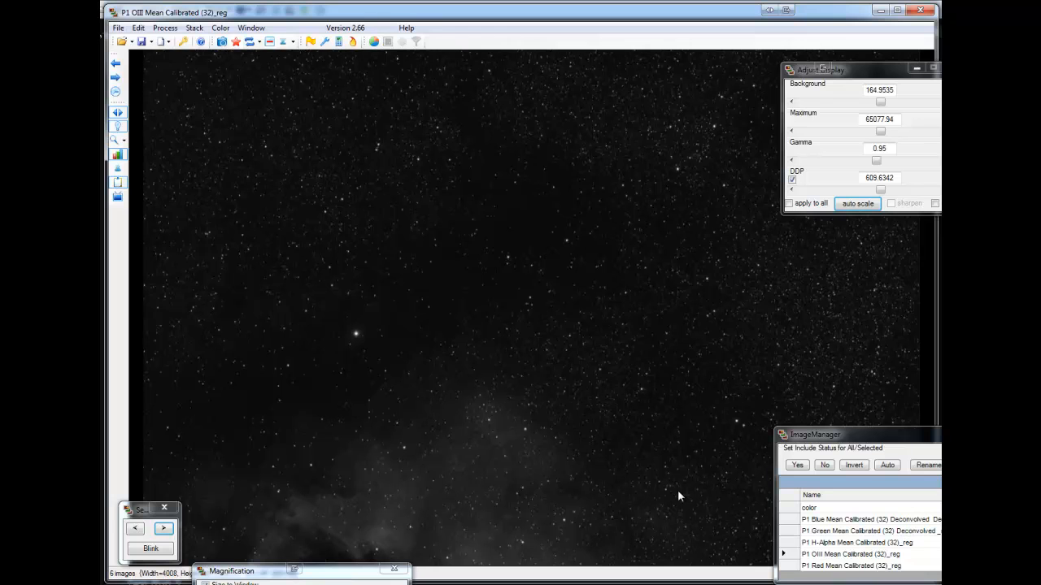
# Remove all images from the stack, minimize CCDStack, and switch to Photoshop with the three scaled TIFFs.
pyautogui.click(118, 28)
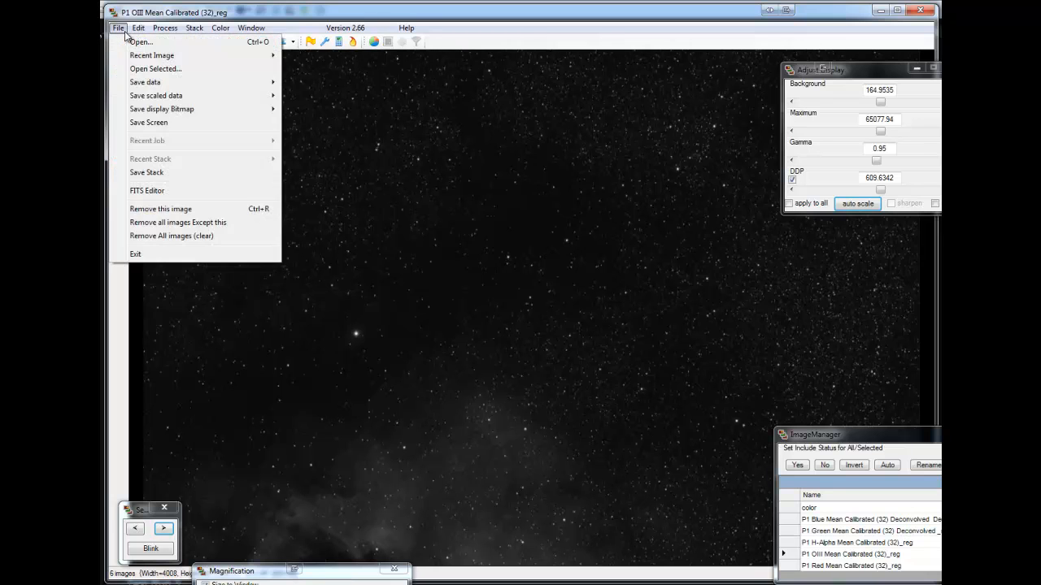
pyautogui.click(173, 237)
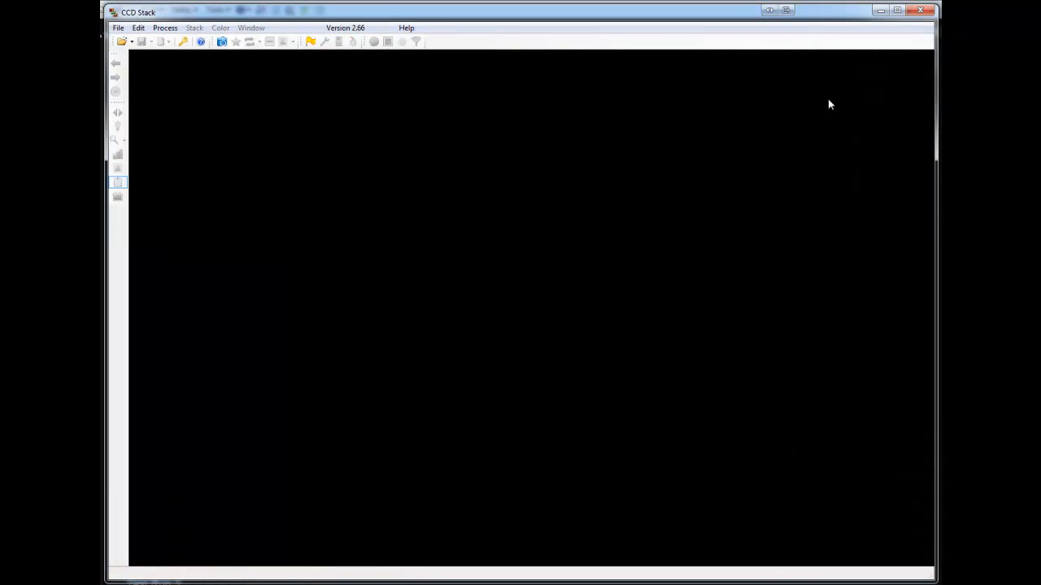
pyautogui.click(880, 9)
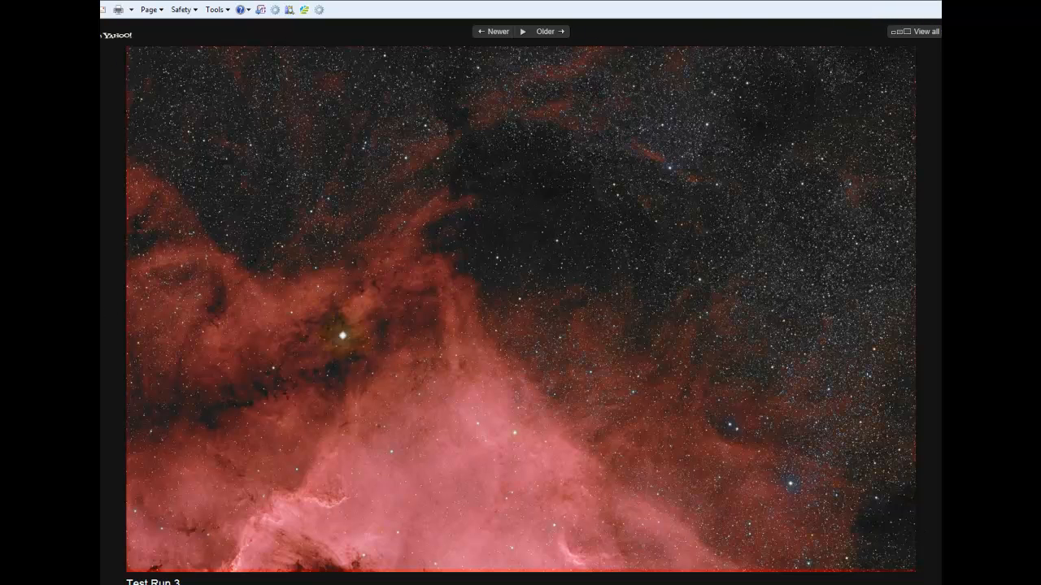
pyautogui.hotkey('alt', 'Tab')
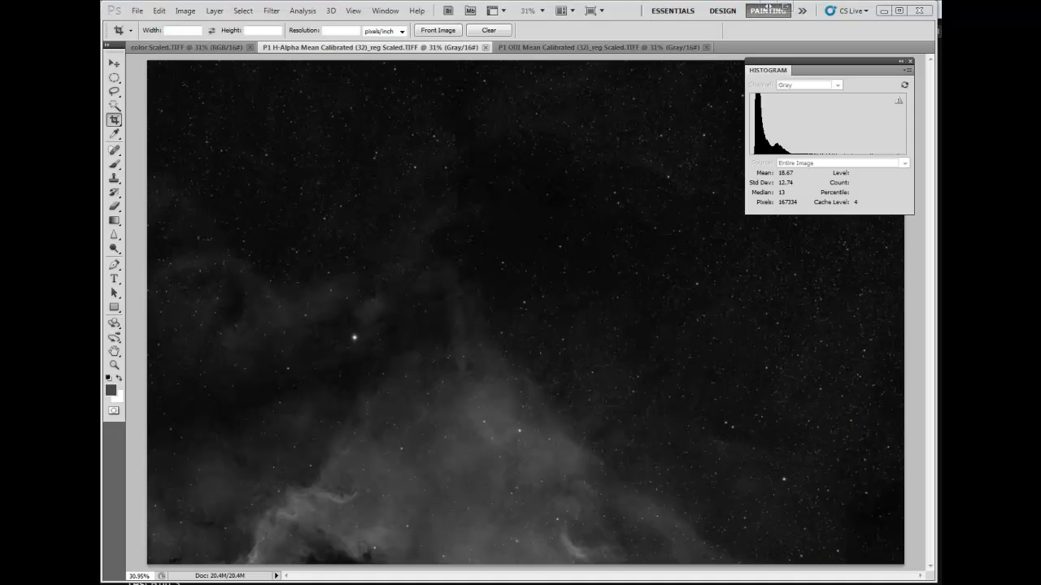
# Compare the scaled color, H-Alpha and OIII images and their histograms.
pyautogui.click(195, 47)
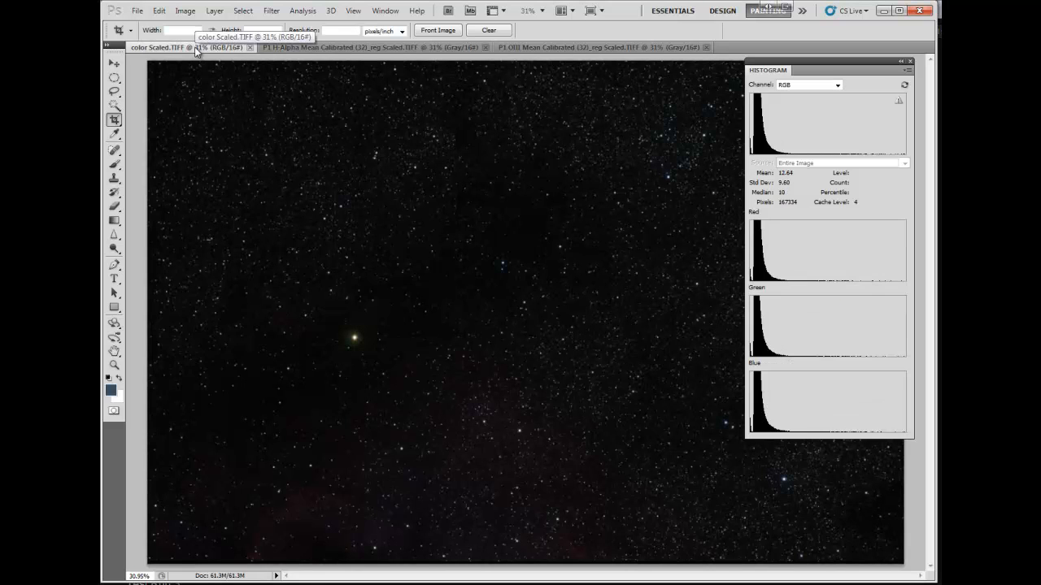
pyautogui.click(368, 46)
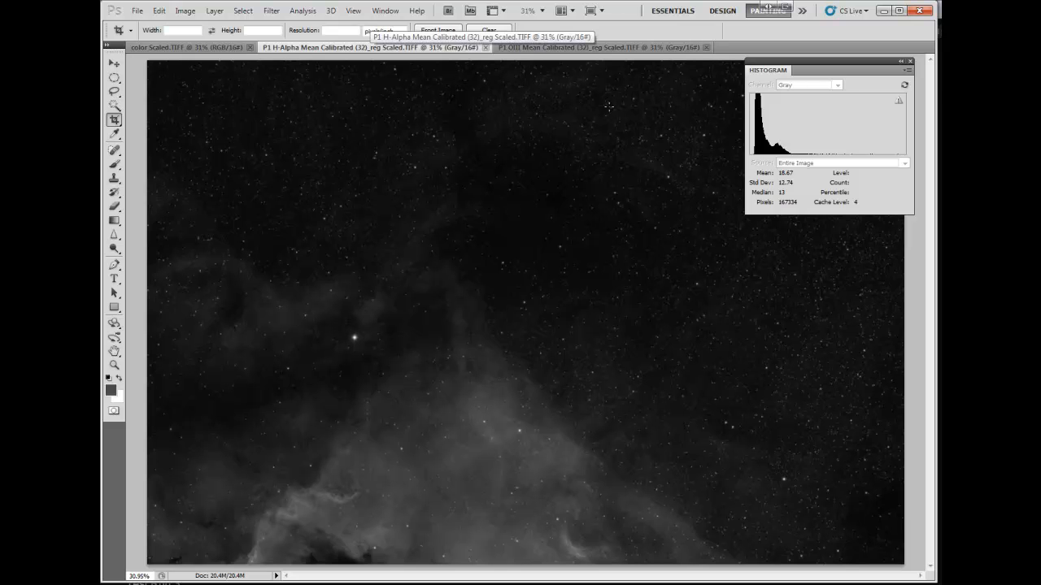
pyautogui.click(615, 49)
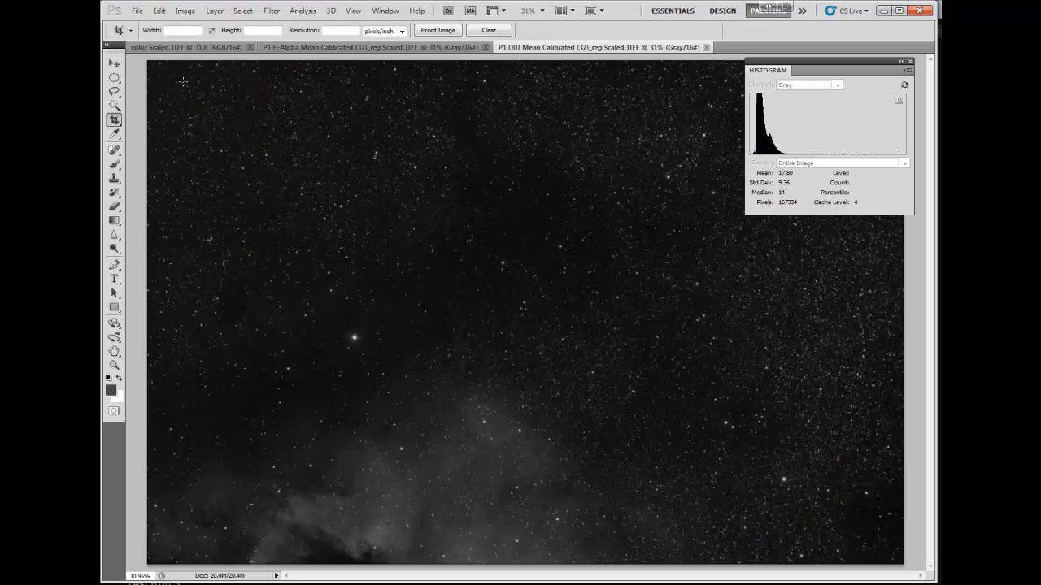
pyautogui.moveTo(759, 156)
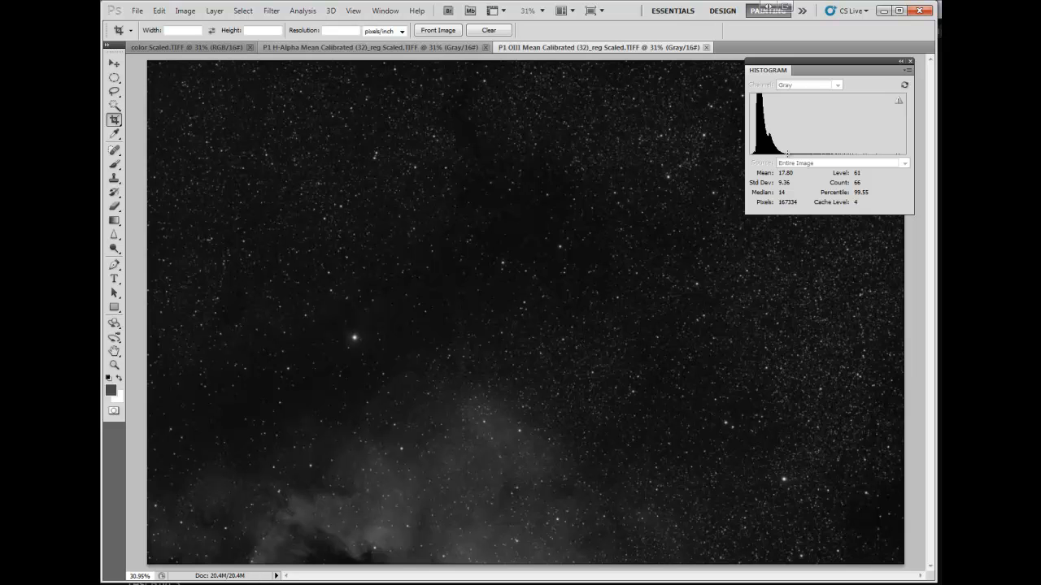
pyautogui.click(397, 49)
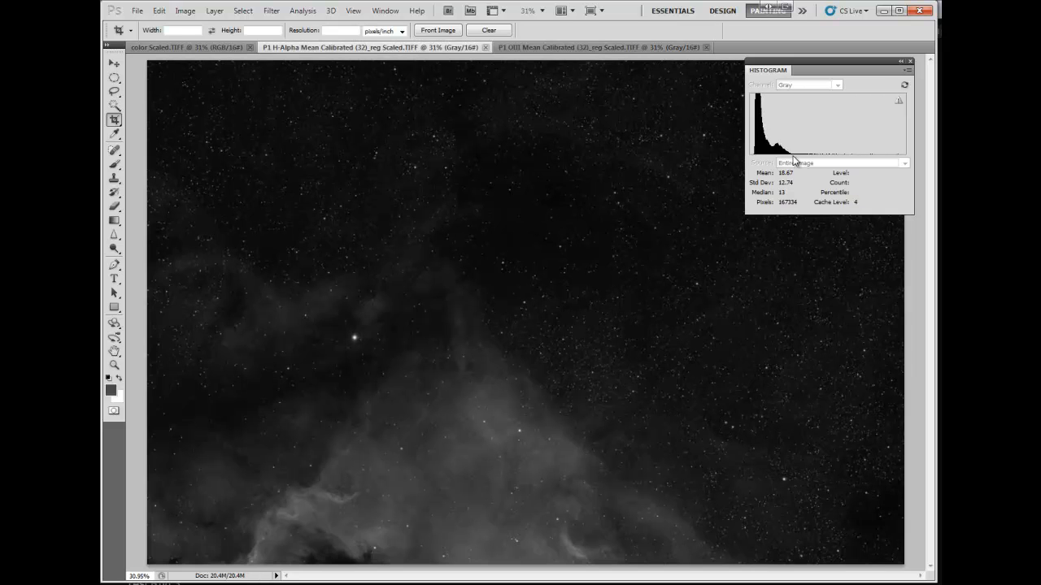
# Try Levels midtone values of 2.01 and 3.34 on the color image, refreshing the histogram after each one.
pyautogui.click(222, 49)
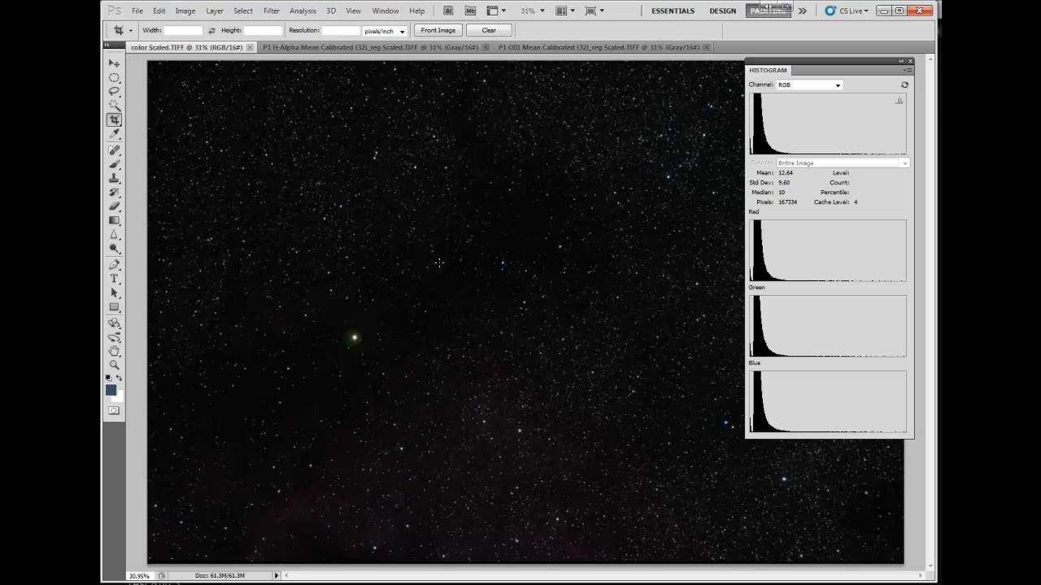
pyautogui.hotkey('ctrl', 'l')
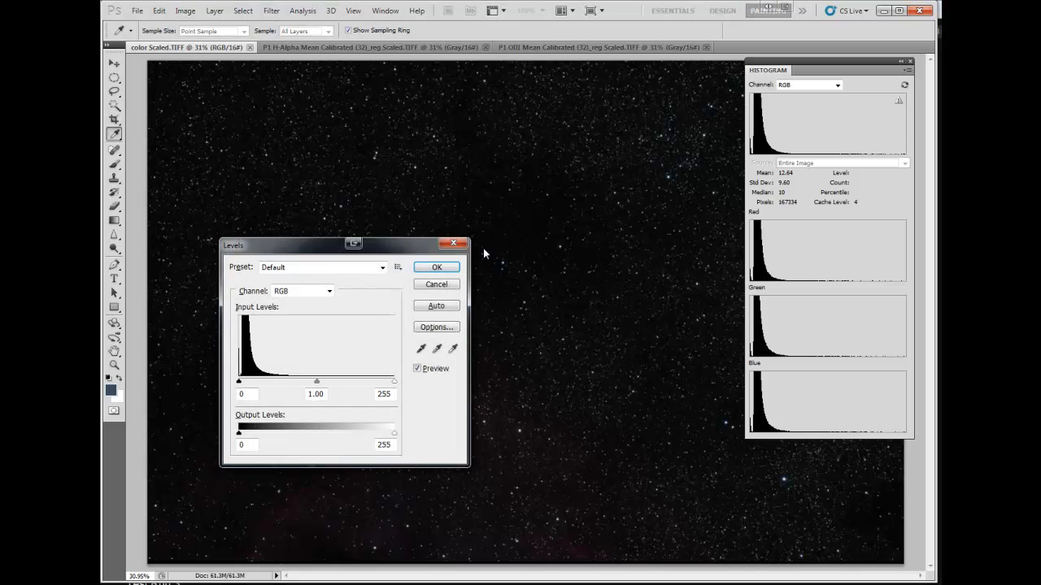
pyautogui.moveTo(405, 250); pyautogui.dragTo(665, 83)
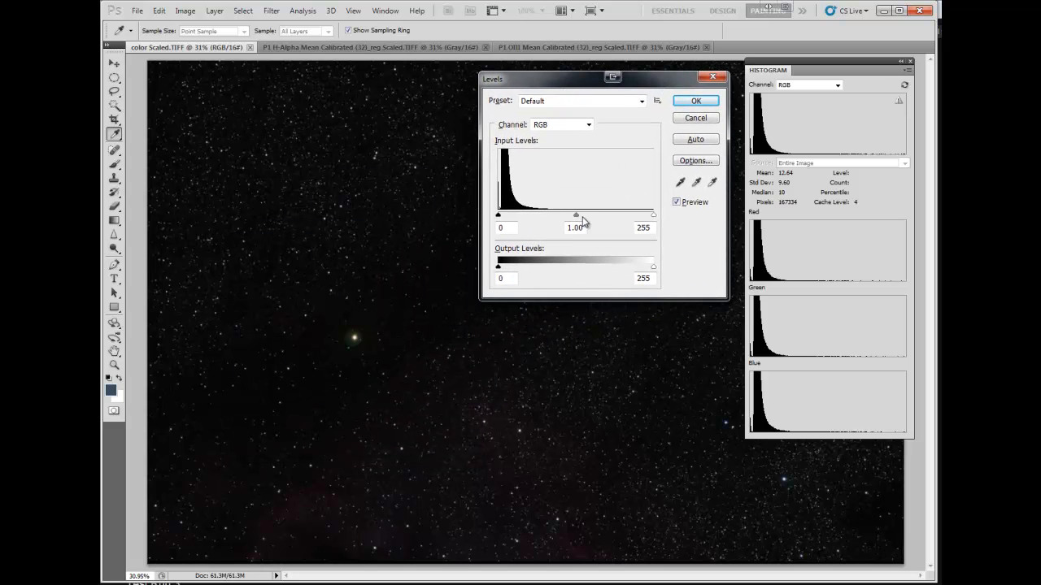
pyautogui.moveTo(576, 218); pyautogui.dragTo(536, 218)
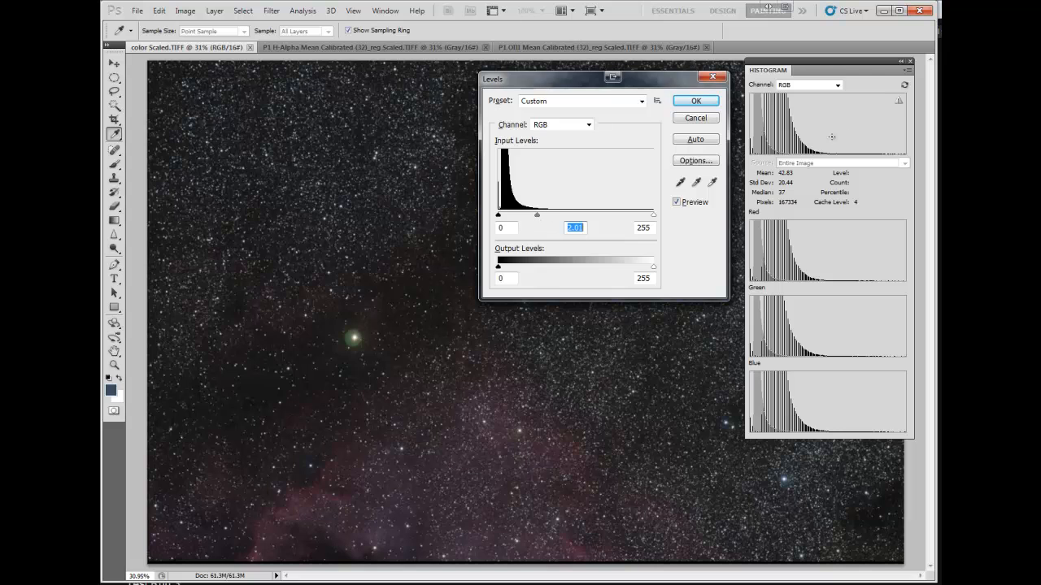
pyautogui.click(900, 104)
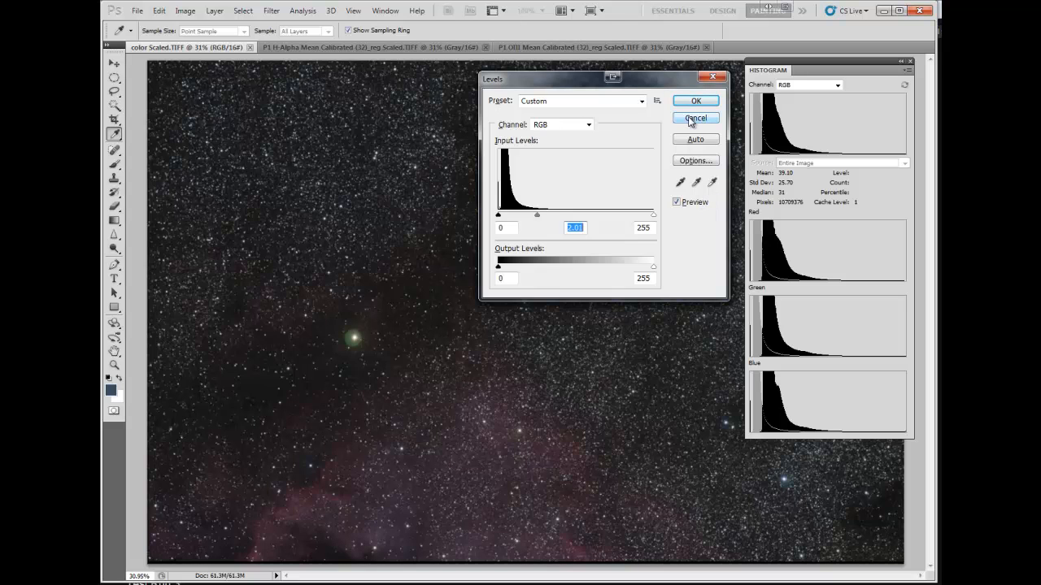
pyautogui.moveTo(536, 215); pyautogui.dragTo(514, 219)
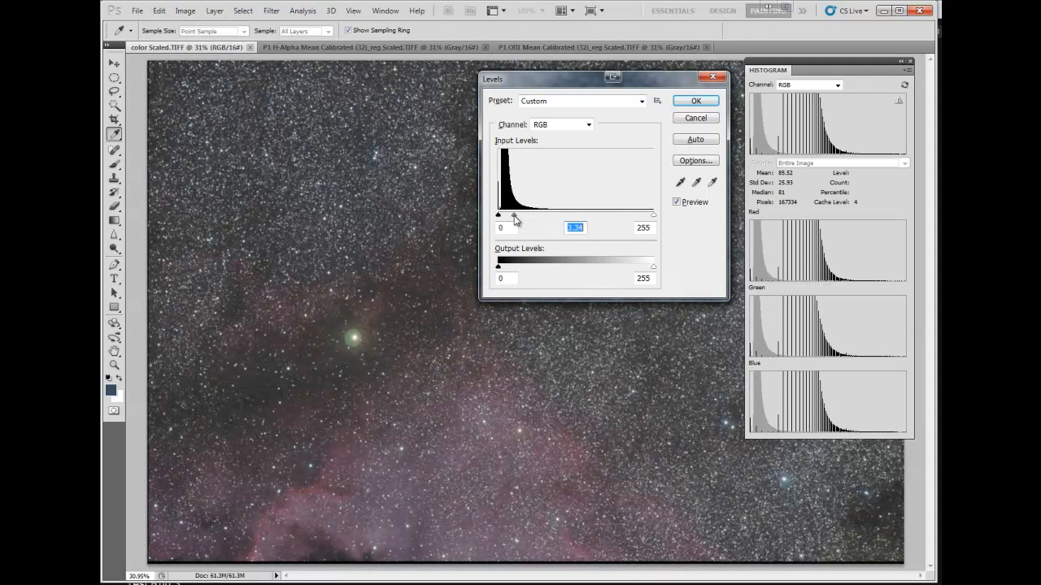
pyautogui.click(899, 102)
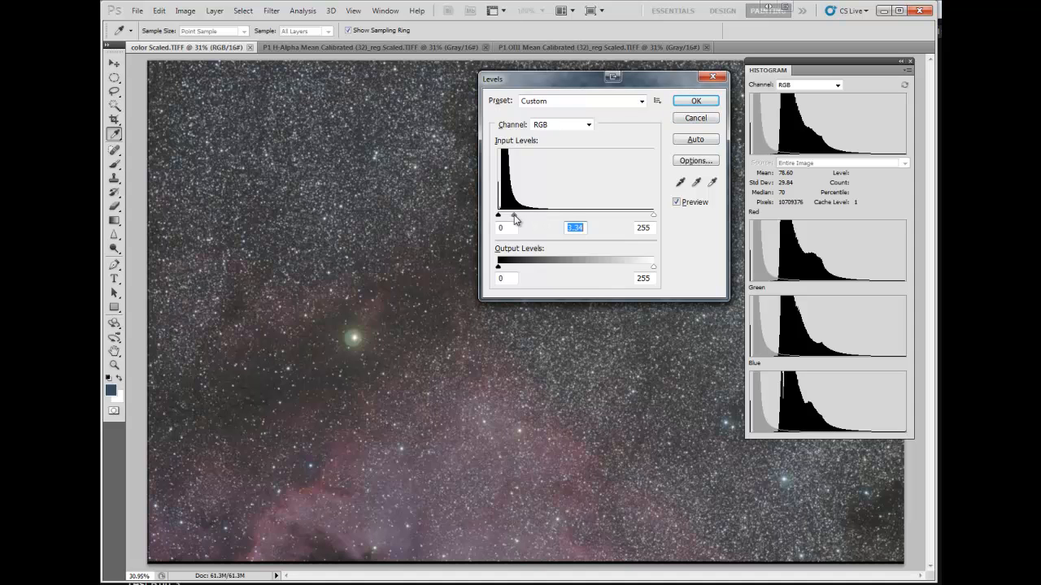
# Try a lower Levels midtone of 1.87 on the color image, and cancel the adjustment.
pyautogui.moveTo(514, 216); pyautogui.dragTo(563, 214)
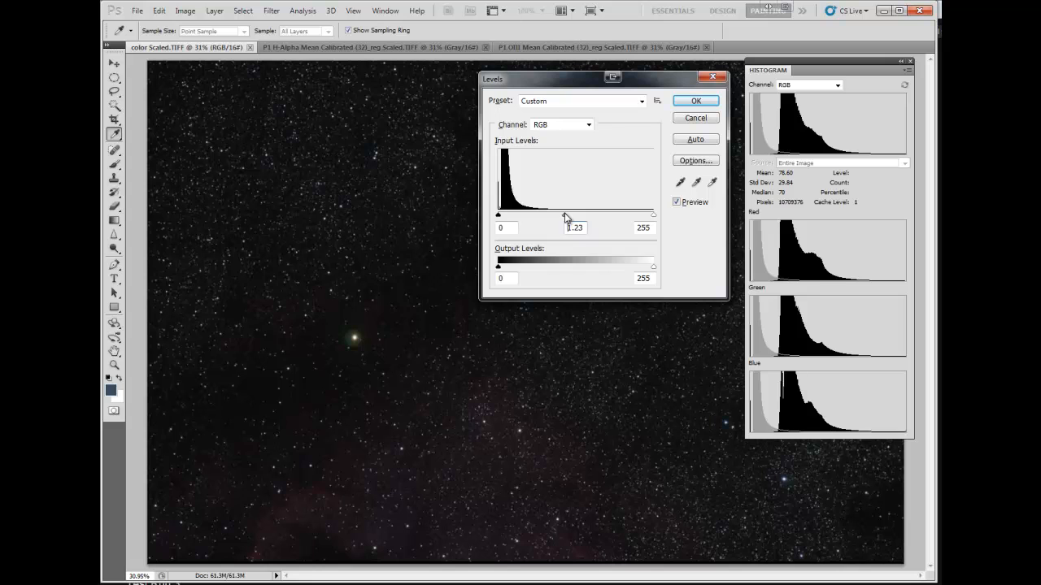
pyautogui.moveTo(566, 217); pyautogui.dragTo(542, 218)
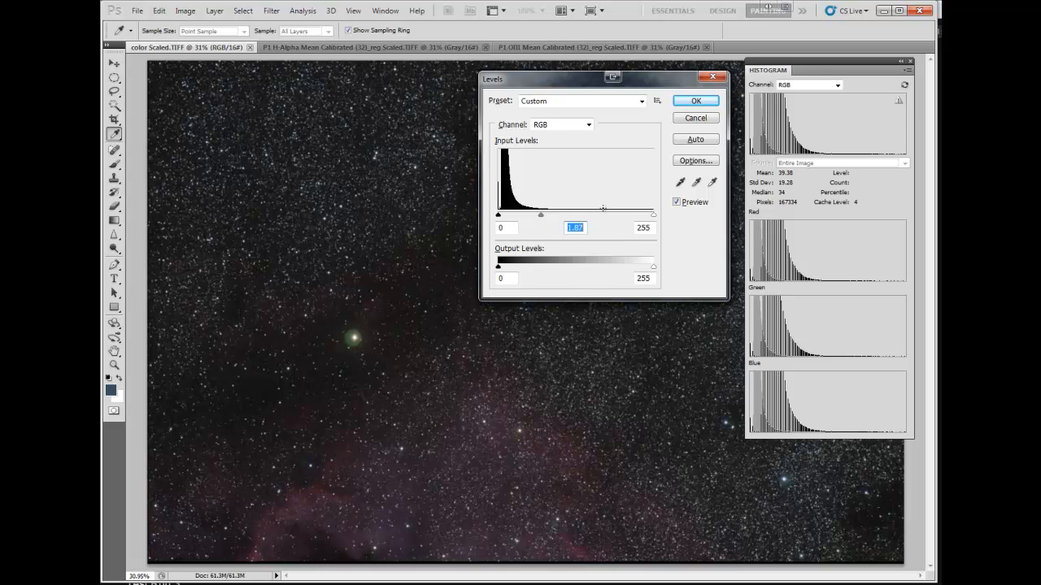
pyautogui.click(696, 119)
pyautogui.press('c')
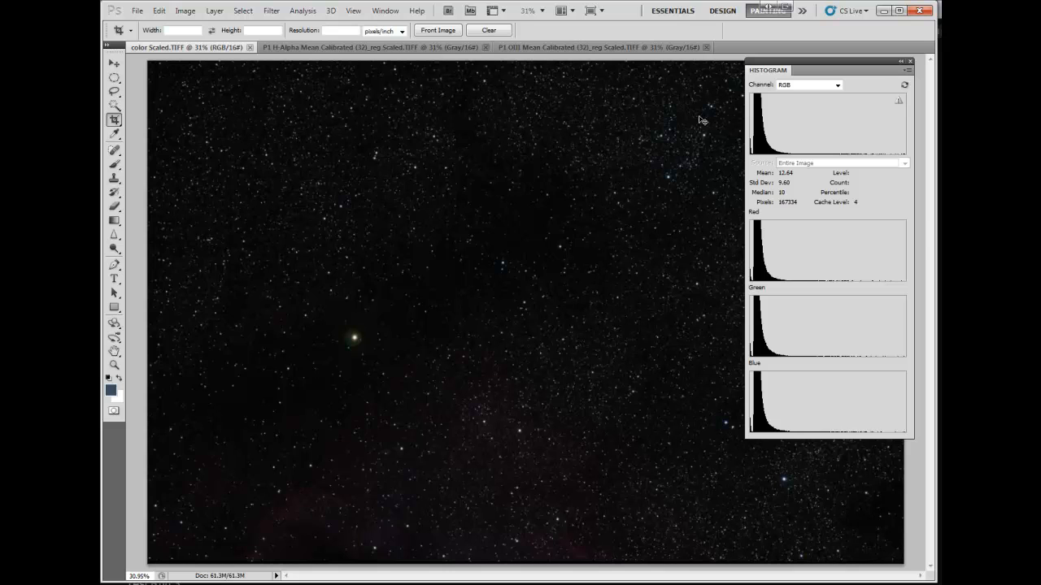
# Start a Curves adjustment on the color image and lift the shadows with a point at input 13, output 54.
pyautogui.hotkey('ctrl', 'm')
pyautogui.moveTo(912, 242); pyautogui.dragTo(523, 65)
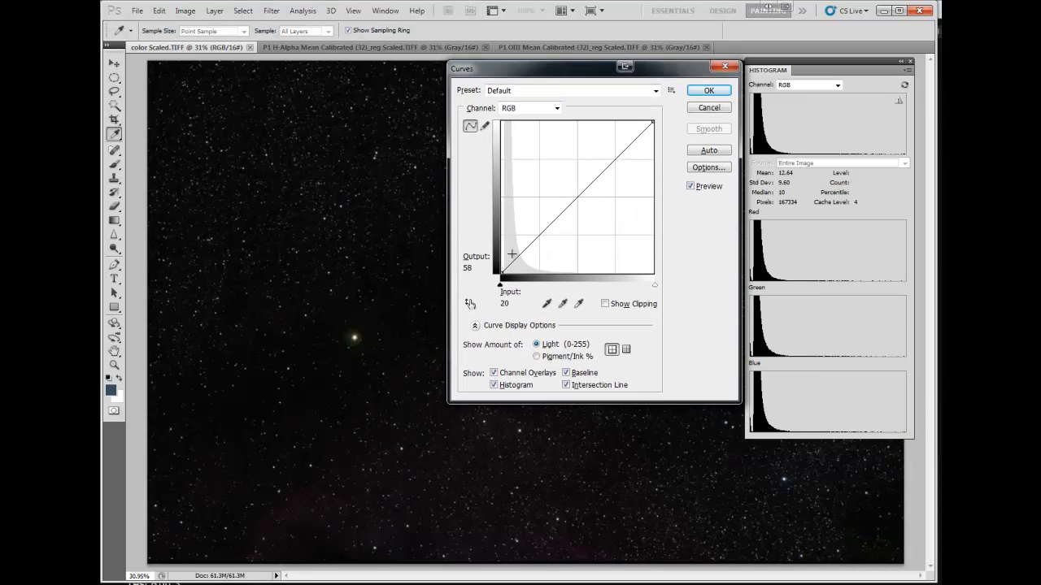
pyautogui.moveTo(518, 258)
pyautogui.mouseDown()
pyautogui.moveTo(513, 230)
pyautogui.moveTo(510, 240)
pyautogui.mouseUp()
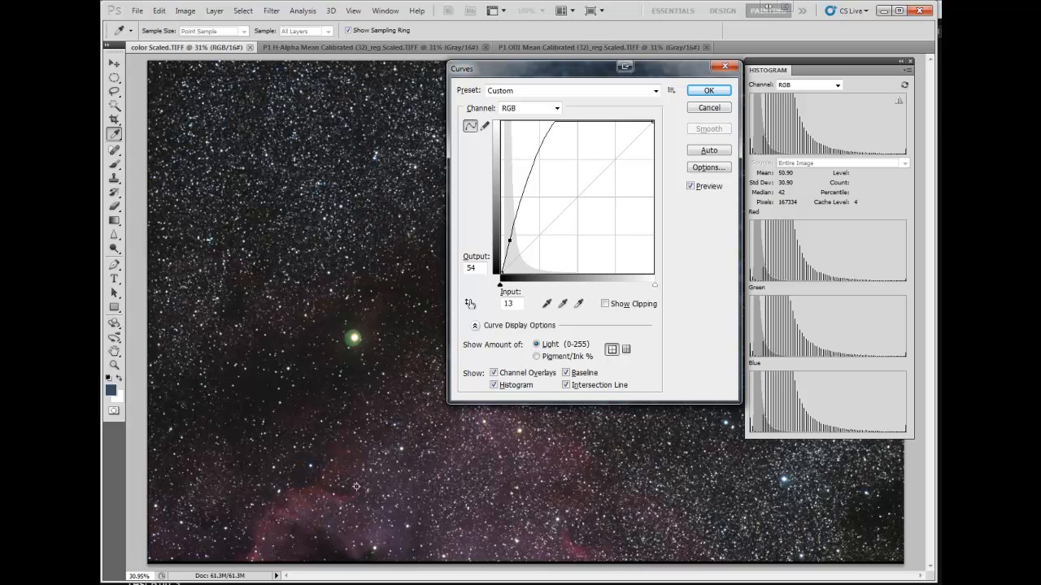
# Sample the bright nebula and the dark sky in the color image to locate their tones on the curve.
pyautogui.click(335, 498)
pyautogui.click(345, 501)
pyautogui.click(330, 497)
pyautogui.moveTo(350, 498); pyautogui.dragTo(323, 495)
pyautogui.moveTo(267, 384); pyautogui.dragTo(259, 389)
pyautogui.click(287, 368)
pyautogui.moveTo(287, 368); pyautogui.dragTo(288, 369)
pyautogui.click(288, 369)
# Add a second curve point at input 42, output 118 to flatten the stretch above the shadows.
pyautogui.doubleClick(506, 303)
pyautogui.doubleClick(479, 268)
pyautogui.click(521, 212)
pyautogui.moveTo(520, 211); pyautogui.dragTo(527, 203)
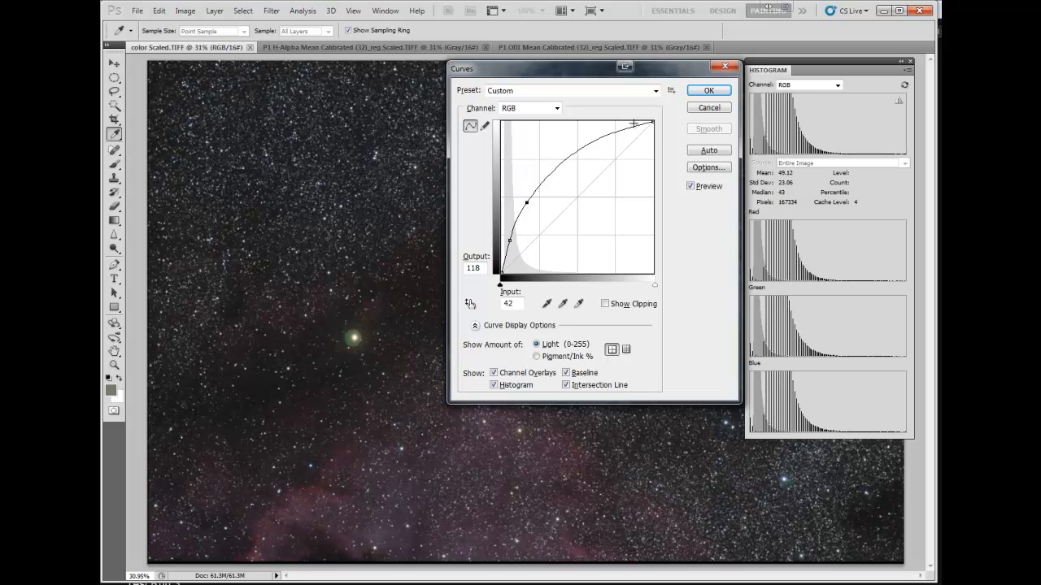
# Lower the curve's white end slightly, and add points at input 225, output 242 and at input 109, output 243.
pyautogui.moveTo(655, 123); pyautogui.dragTo(655, 128)
pyautogui.click(635, 129)
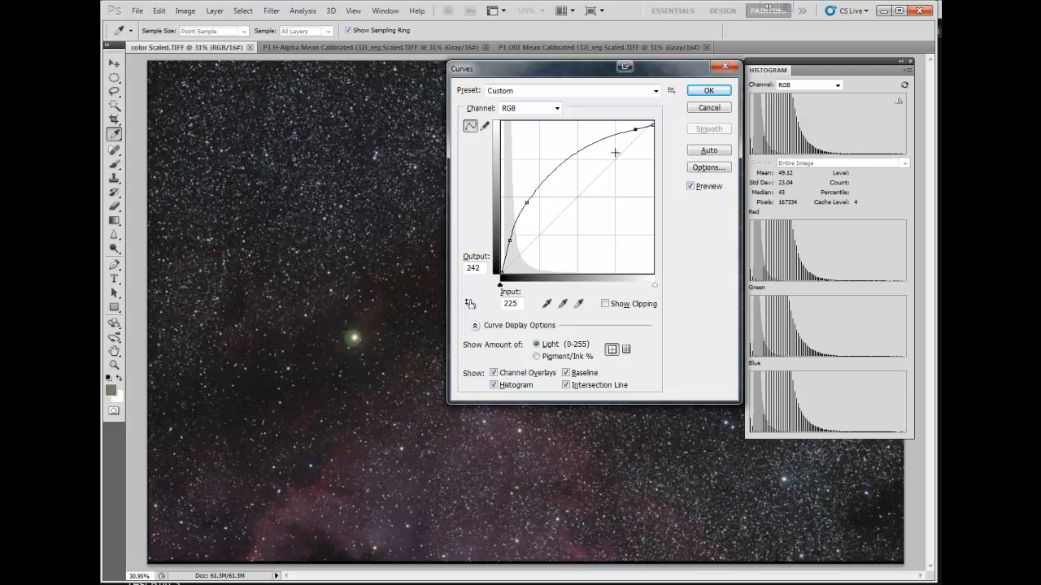
pyautogui.moveTo(579, 151); pyautogui.dragTo(575, 145)
pyautogui.moveTo(567, 129); pyautogui.dragTo(567, 129)
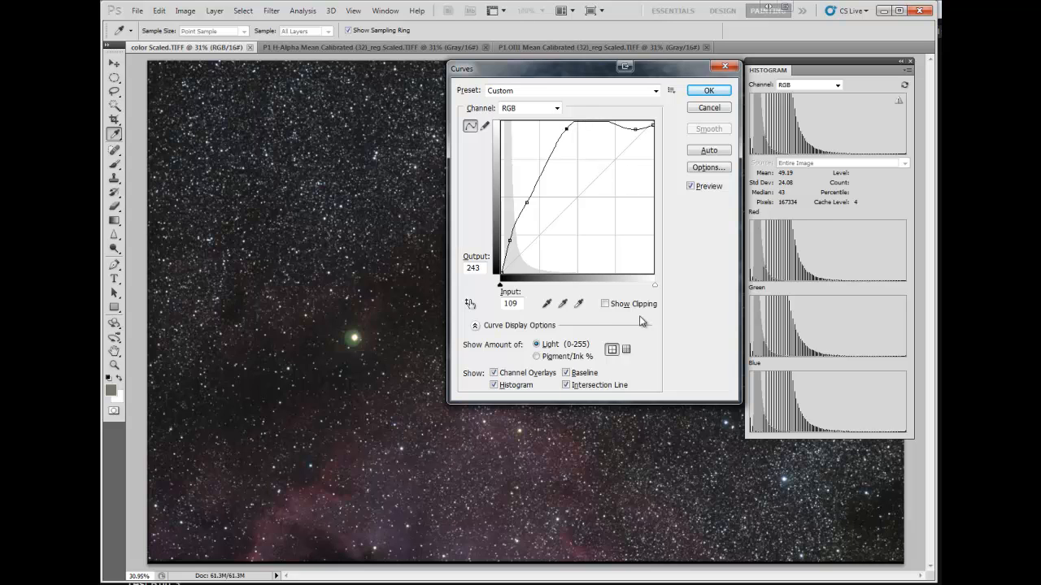
# Show clipping for the curve, remove its highlight points, and pull the curve up steeply above the shadow point.
pyautogui.click(605, 304)
pyautogui.moveTo(588, 68); pyautogui.dragTo(548, 82)
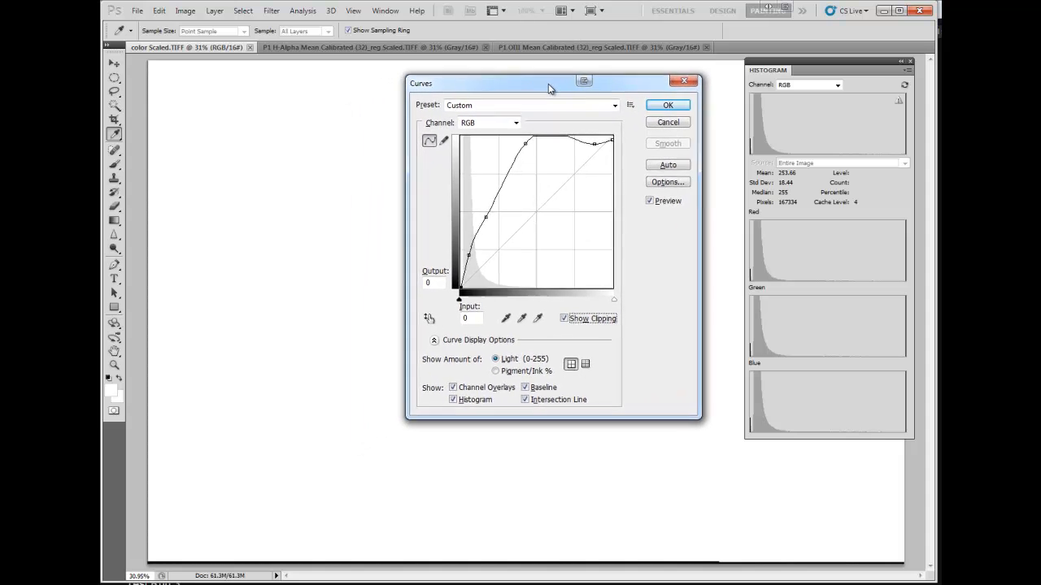
pyautogui.moveTo(594, 143); pyautogui.dragTo(597, 130)
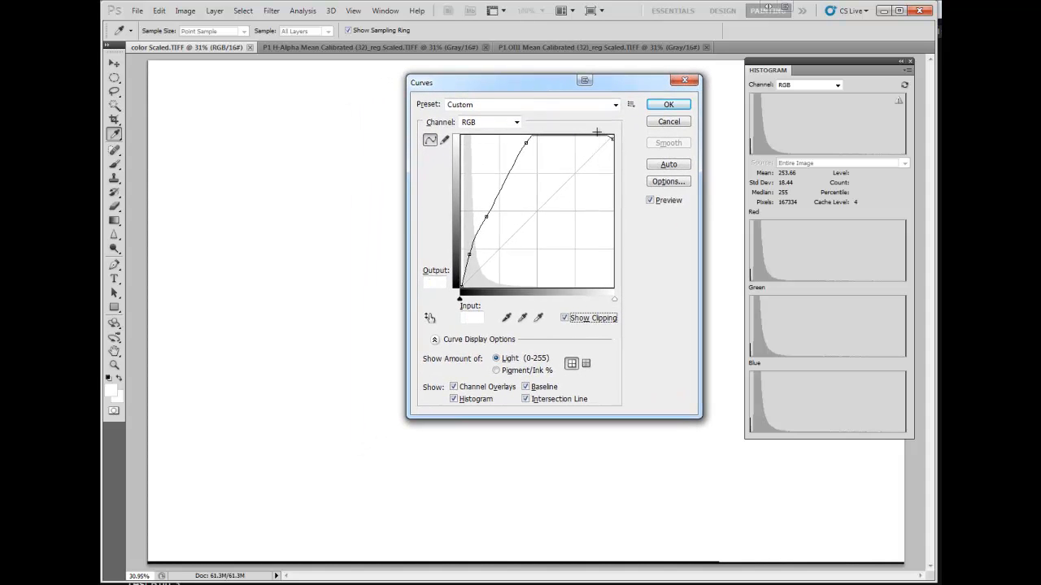
pyautogui.moveTo(486, 216); pyautogui.dragTo(579, 128)
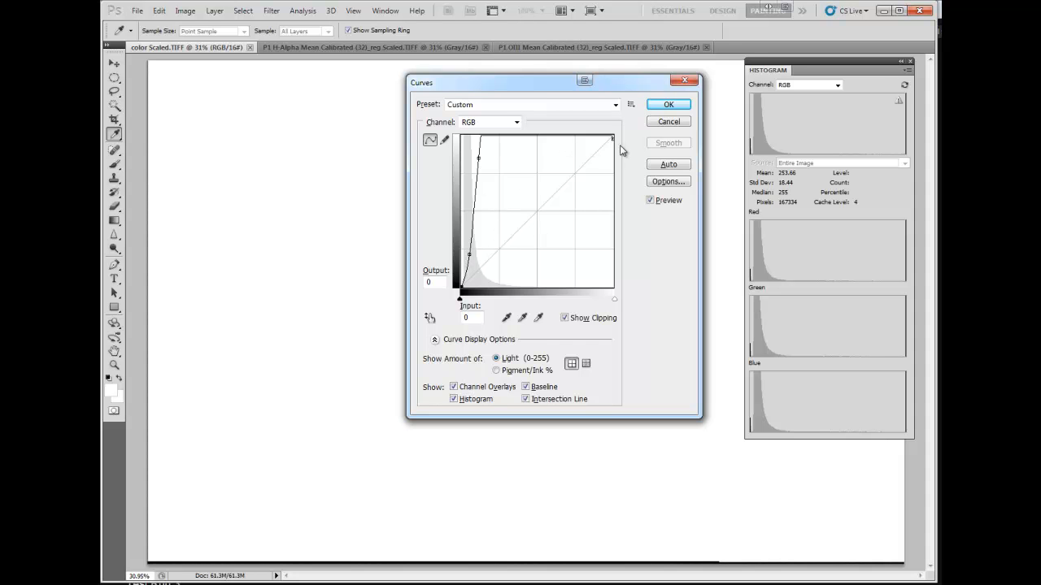
# Discard the steep curve and start a new one, raising the shadows and lower midtones and lowering the white end to output 245.
pyautogui.click(661, 122)
pyautogui.hotkey('ctrl', 'm')
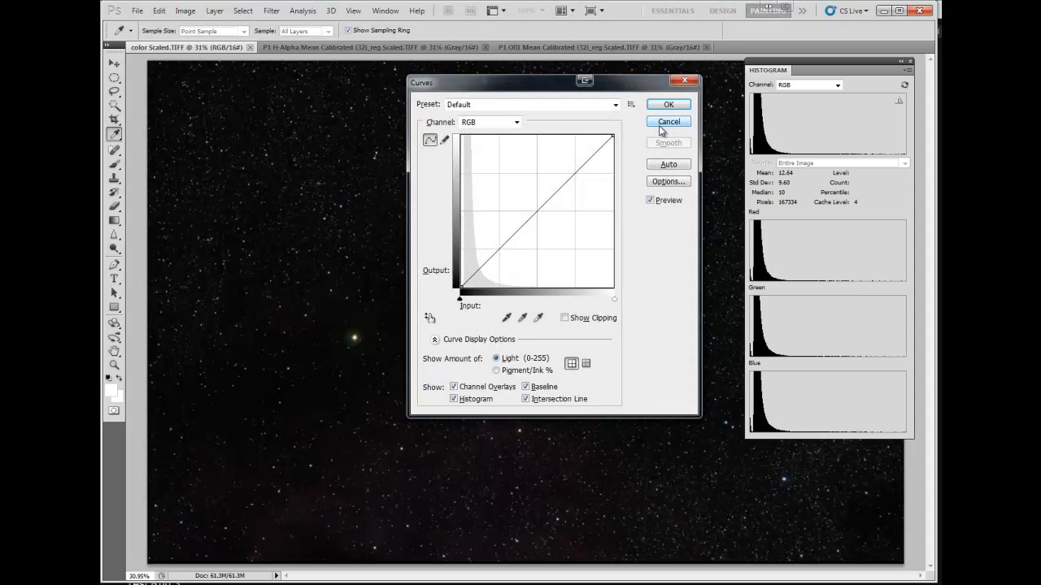
pyautogui.click(486, 262)
pyautogui.moveTo(486, 261); pyautogui.dragTo(472, 242)
pyautogui.moveTo(487, 193); pyautogui.dragTo(490, 202)
pyautogui.moveTo(614, 137); pyautogui.dragTo(613, 142)
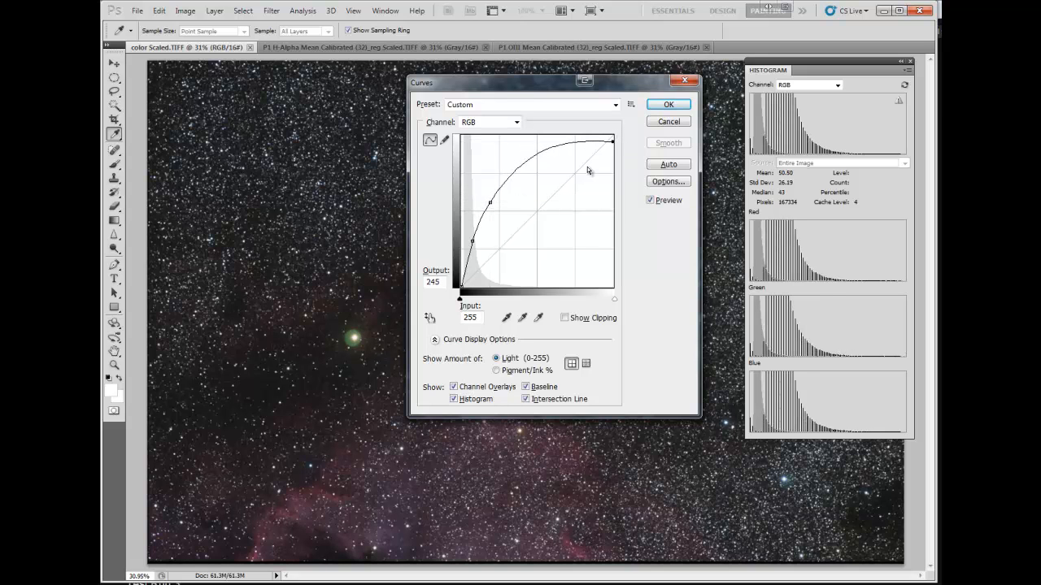
# Add a curve point at input 106, output 201, apply the curve, and refresh the histogram.
pyautogui.click(525, 167)
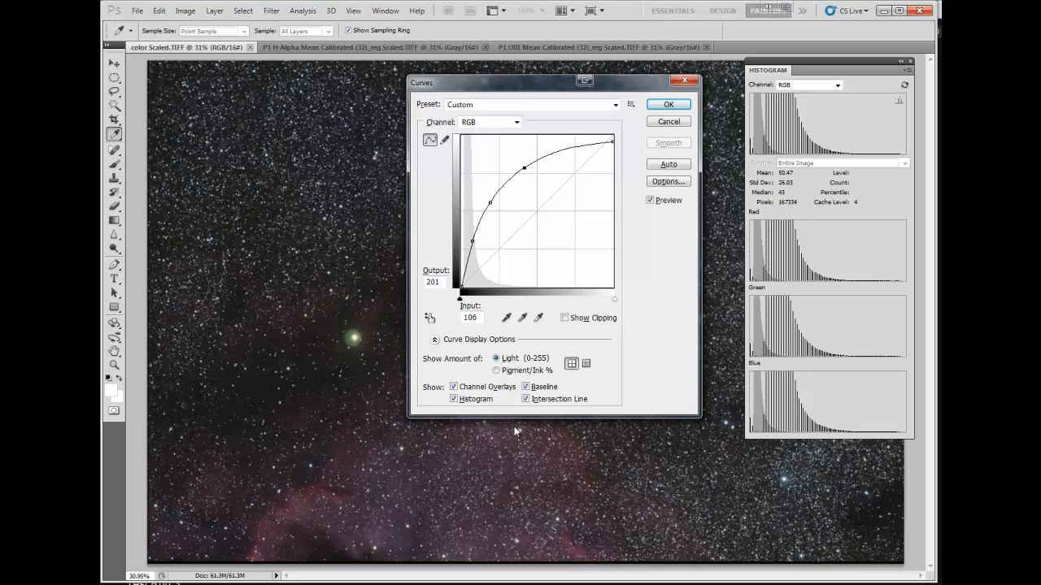
pyautogui.click(668, 106)
pyautogui.click(901, 100)
# Place four color sampler points on dark, star-free sky in the color image and show their Info readings.
pyautogui.scroll(1, 504, 235)
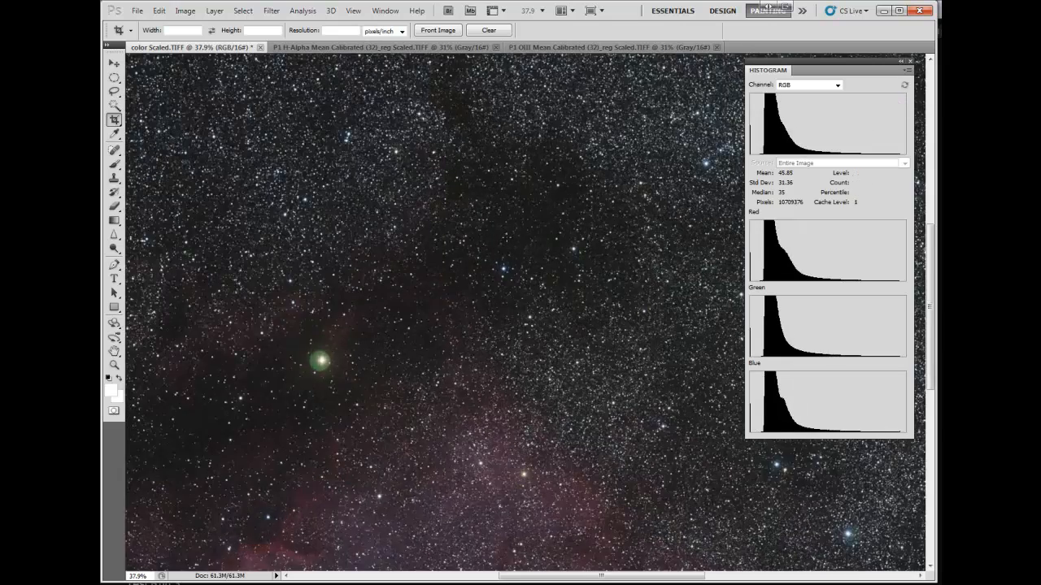
pyautogui.scroll(10, 504, 235)
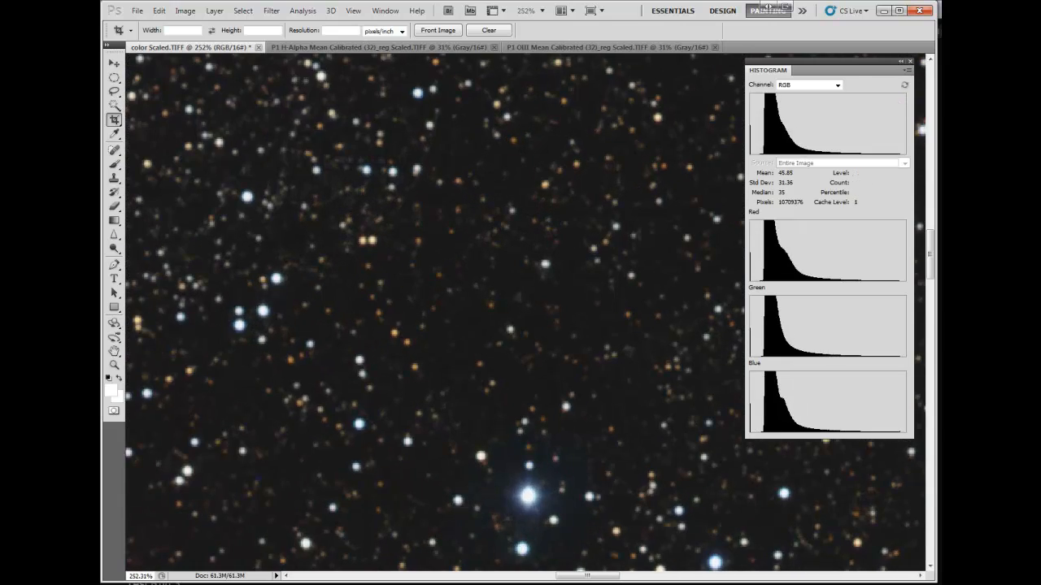
pyautogui.click(115, 134)
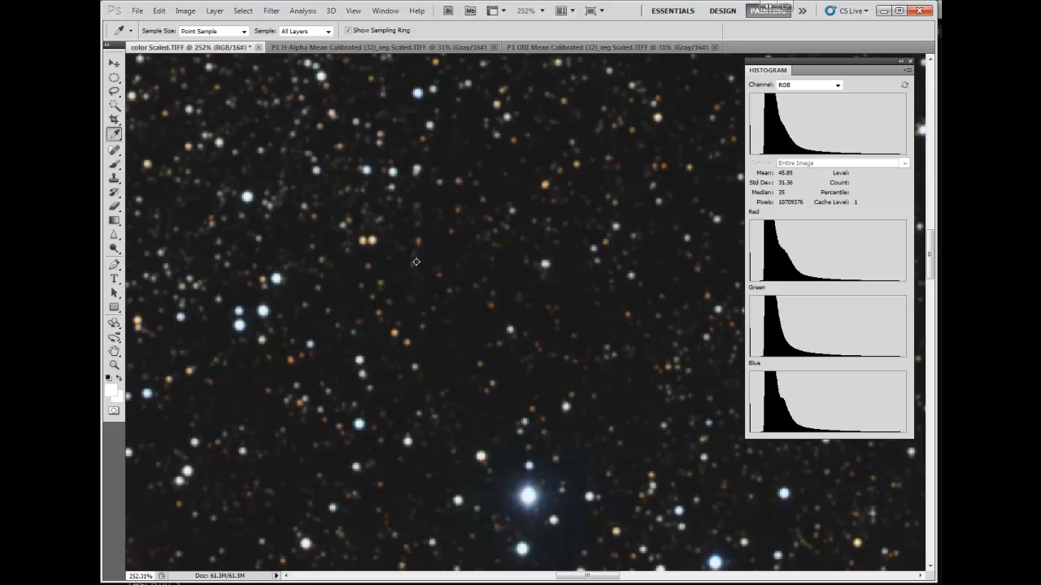
pyautogui.click(474, 318)
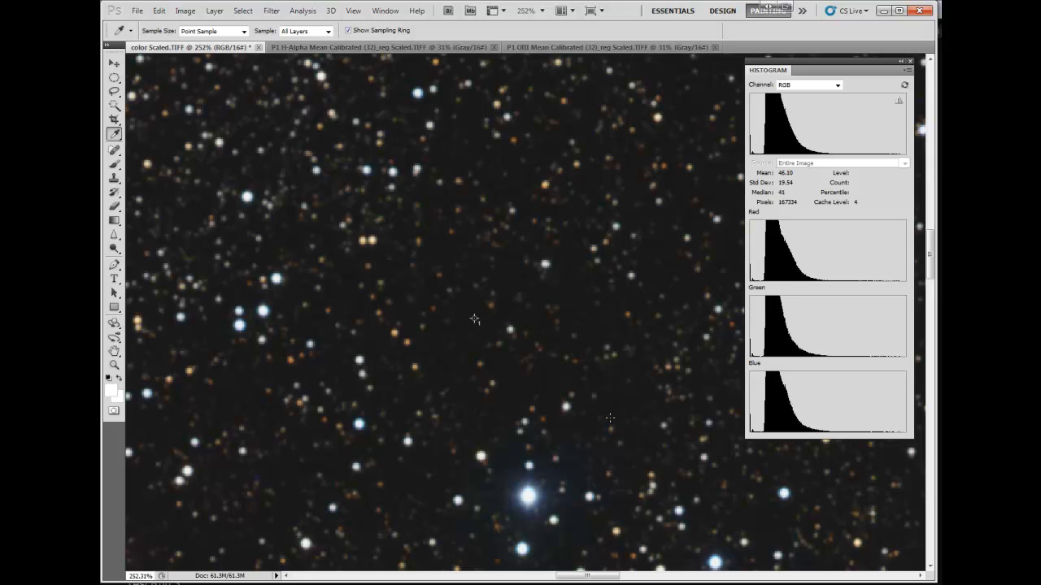
pyautogui.click(734, 194)
pyautogui.press('F8')
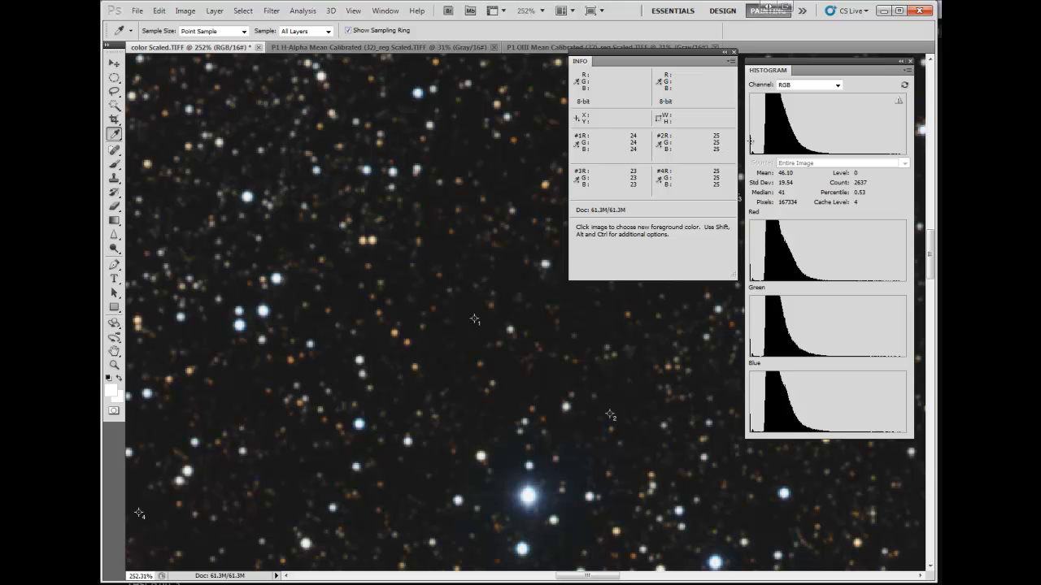
# Use Levels to set the black input to 4, checking the sampler readings, and move the Info readout off the image.
pyautogui.hotkey('ctrl', '0')
pyautogui.hotkey('ctrl', 'l')
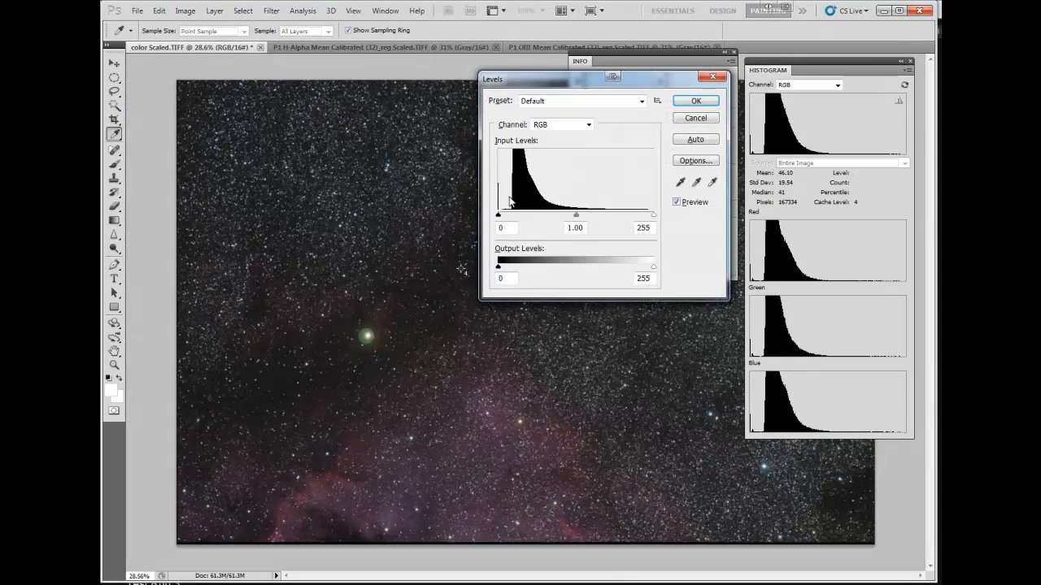
pyautogui.moveTo(602, 94); pyautogui.dragTo(765, 341)
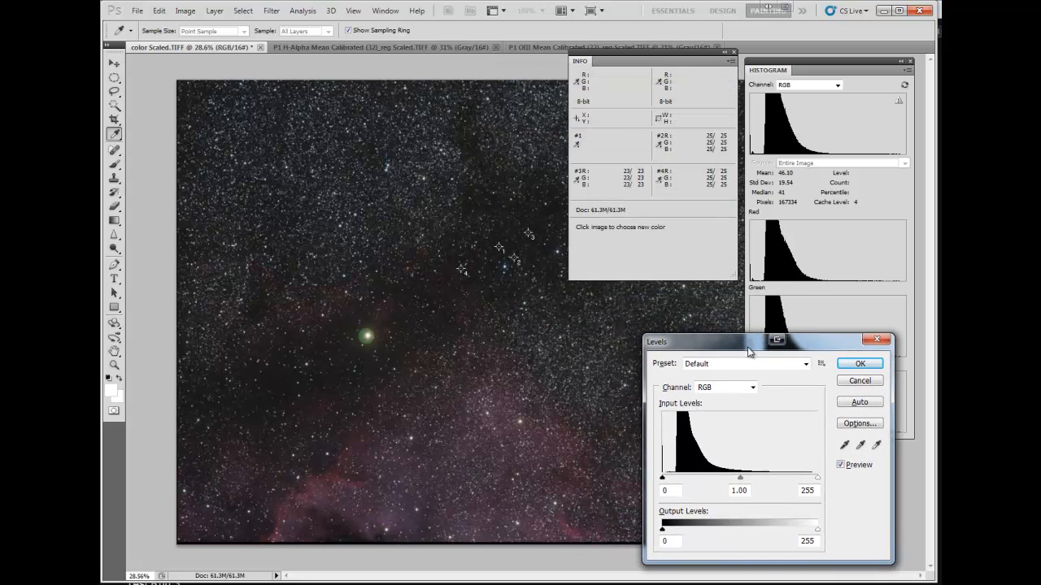
pyautogui.moveTo(663, 485); pyautogui.dragTo(673, 482)
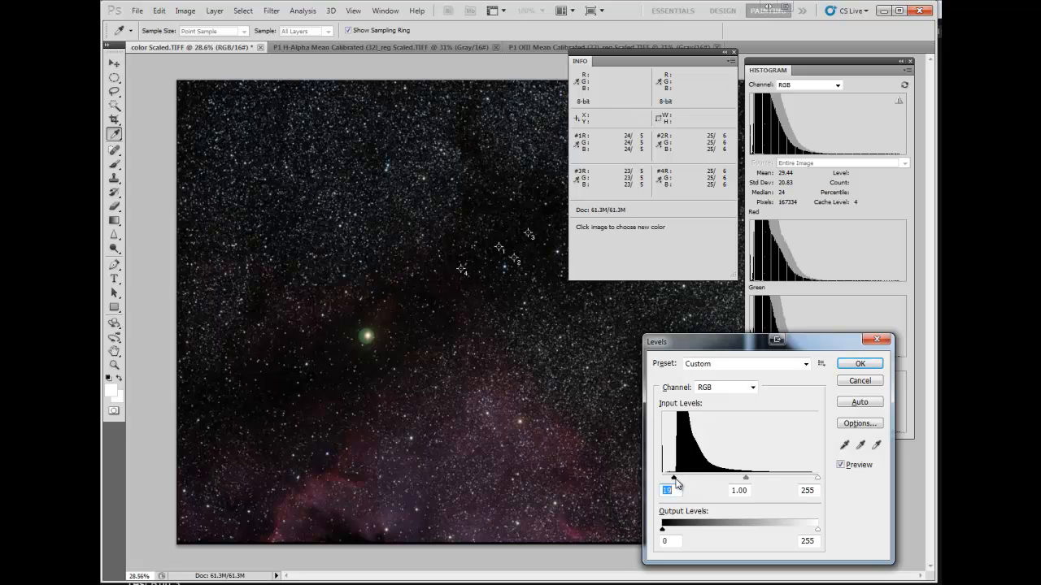
pyautogui.moveTo(674, 480); pyautogui.dragTo(666, 481)
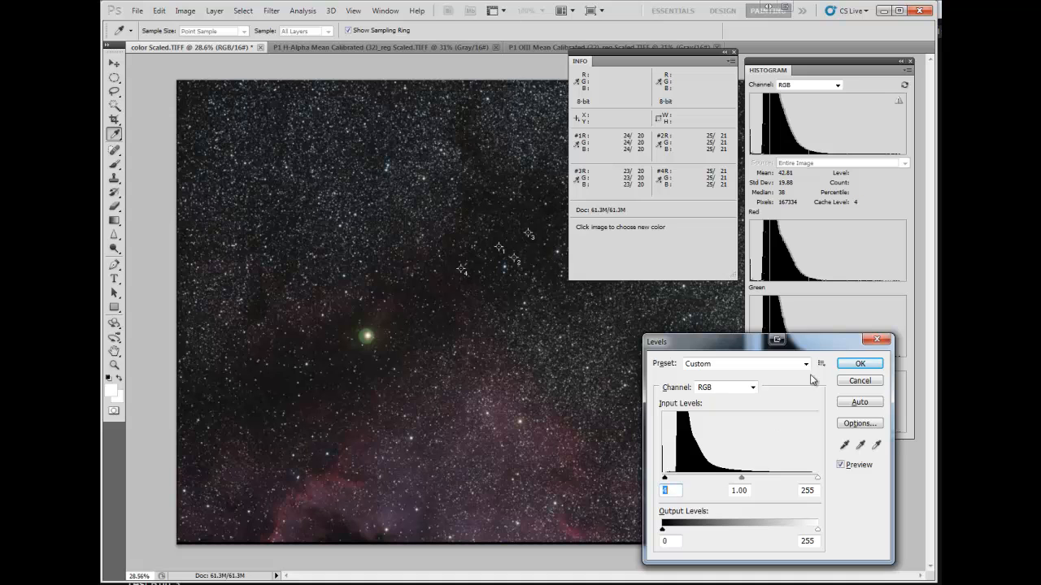
pyautogui.click(862, 364)
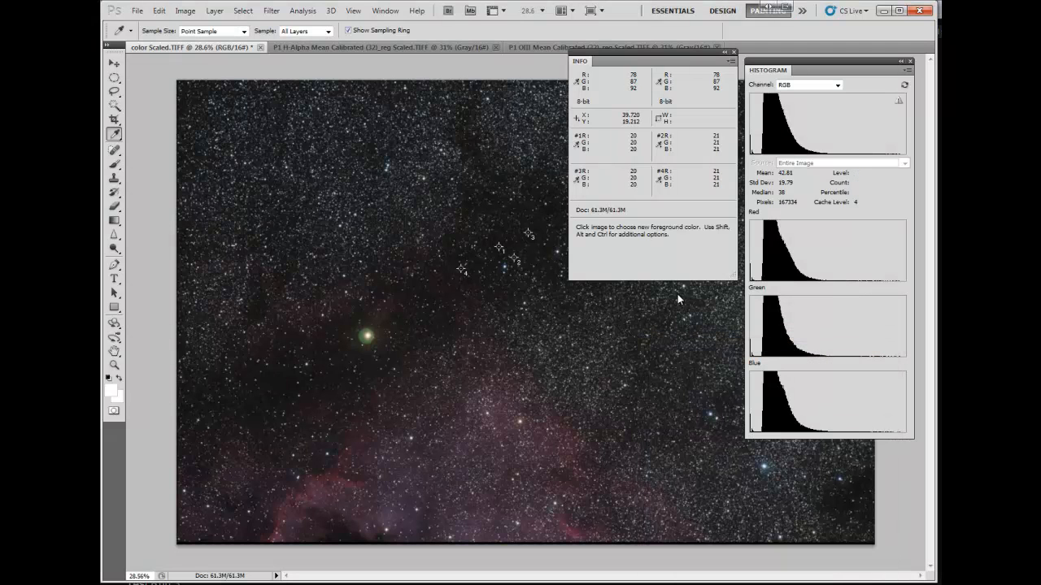
pyautogui.moveTo(652, 54); pyautogui.dragTo(1028, 109)
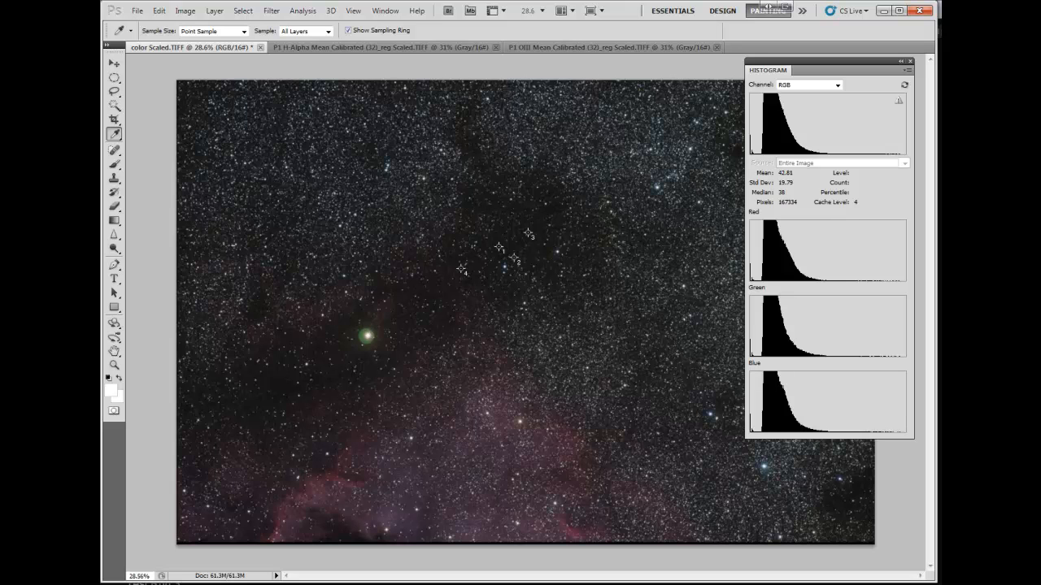
# Compare the color image before and after the Levels adjustment and against its saved original version.
pyautogui.hotkey('ctrl', 'z')
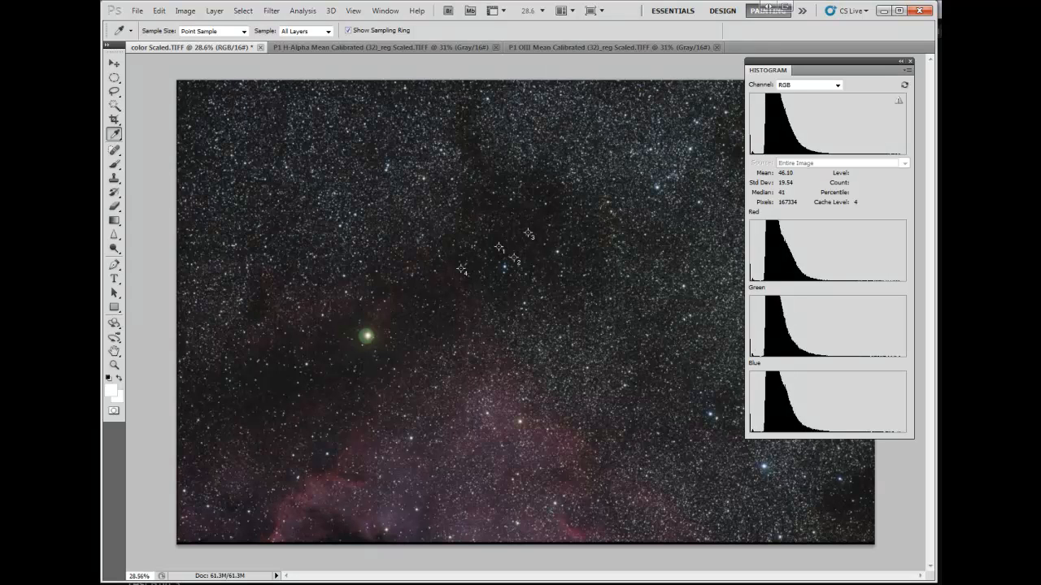
pyautogui.hotkey('ctrl', 'z')
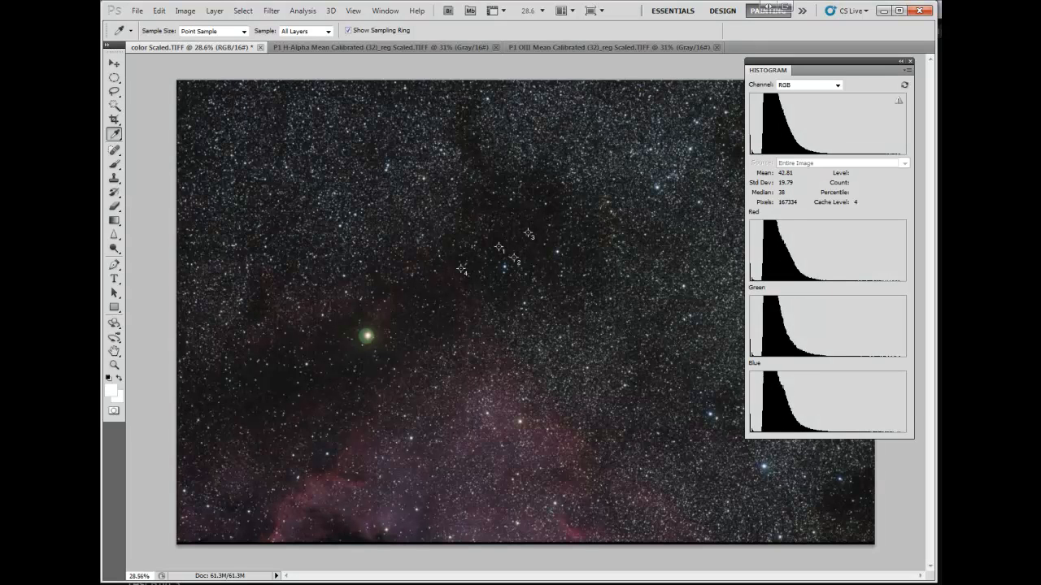
pyautogui.press('F12')
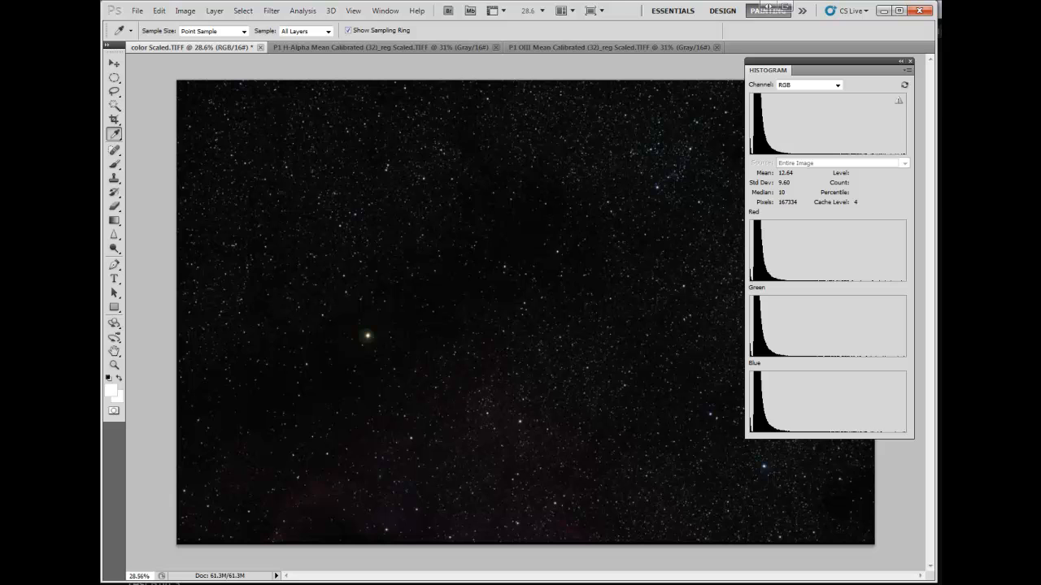
pyautogui.hotkey('ctrl', 'z')
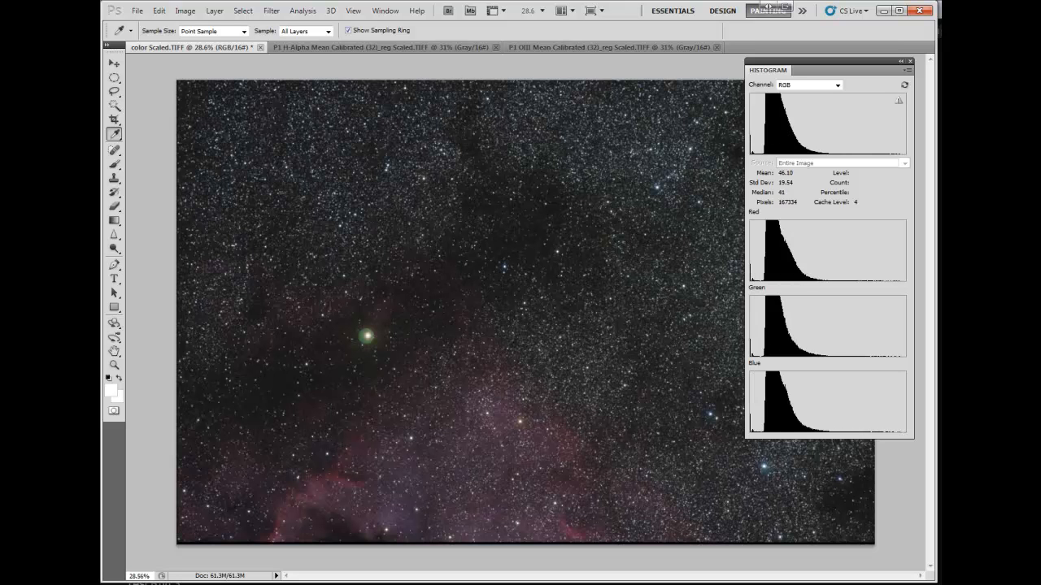
pyautogui.hotkey('ctrl', 'z')
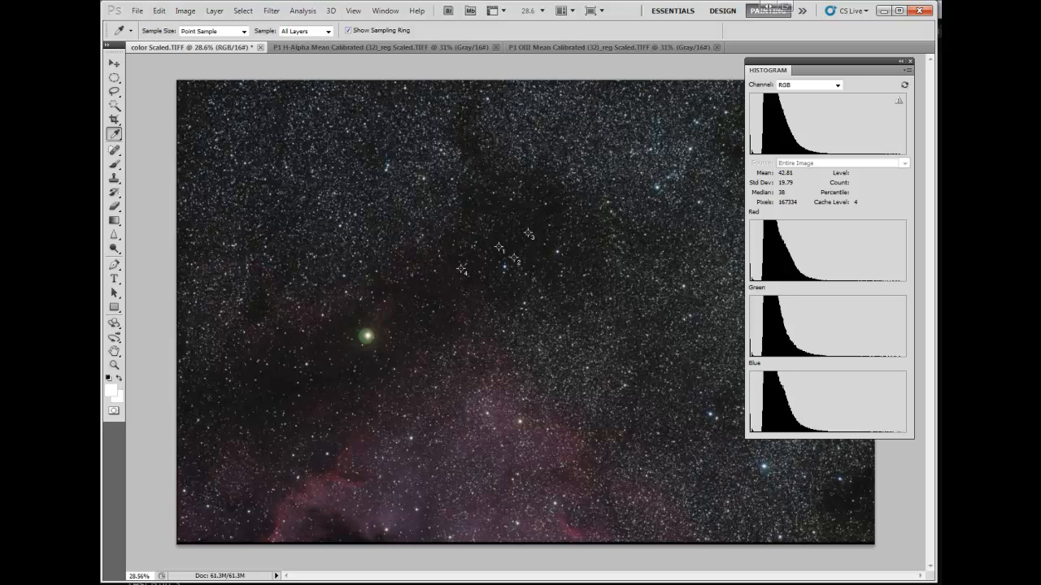
# Duplicate the color image's Background layer twice.
pyautogui.moveTo(890, 2); pyautogui.dragTo(675, 62)
pyautogui.moveTo(640, 121); pyautogui.dragTo(708, 329)
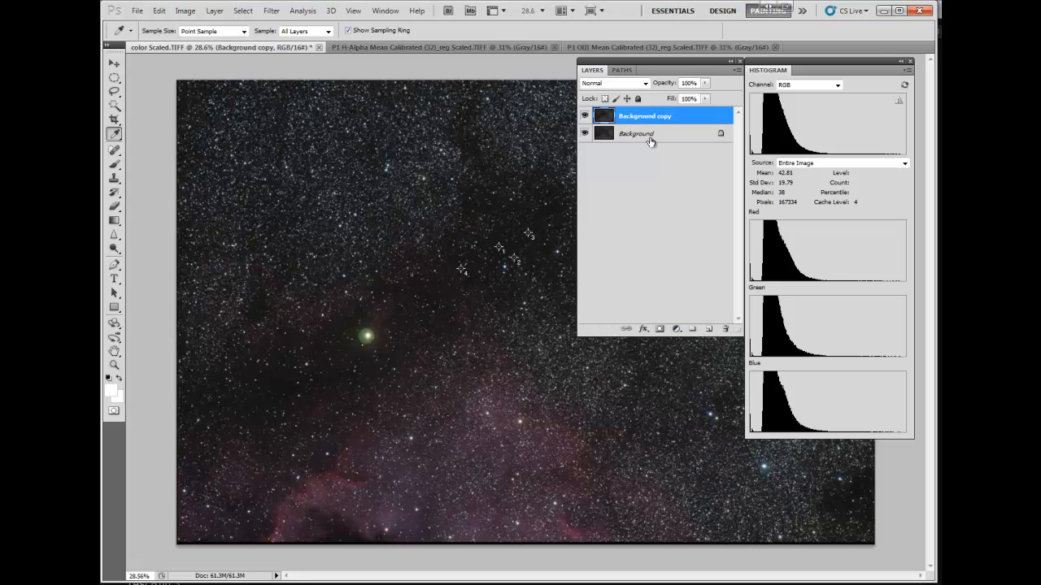
pyautogui.moveTo(647, 119); pyautogui.dragTo(708, 328)
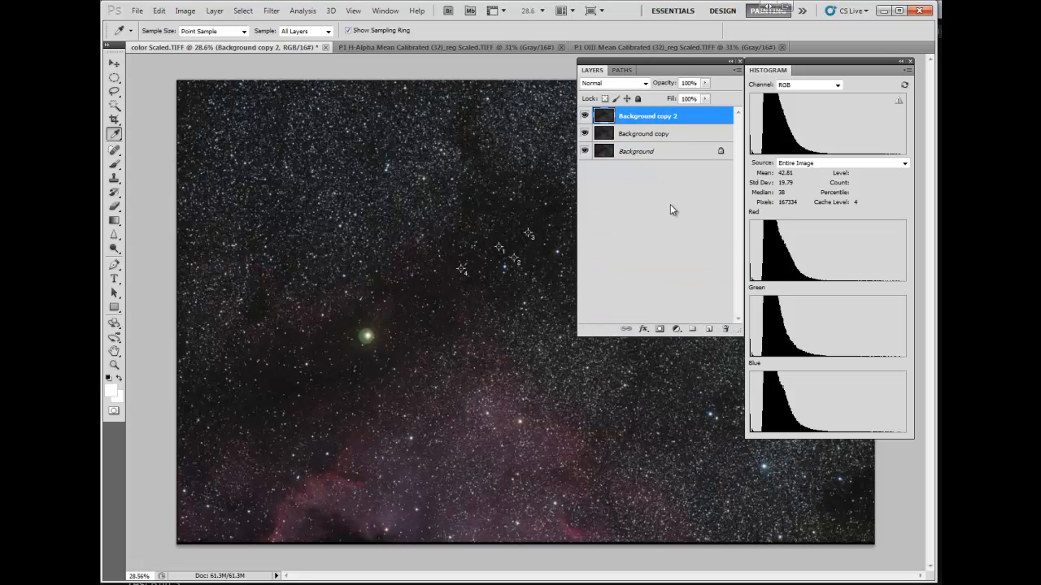
# Set the lower Background copy's blend mode to Soft Light and the top copy's to Luminosity.
pyautogui.click(636, 135)
pyautogui.click(589, 87)
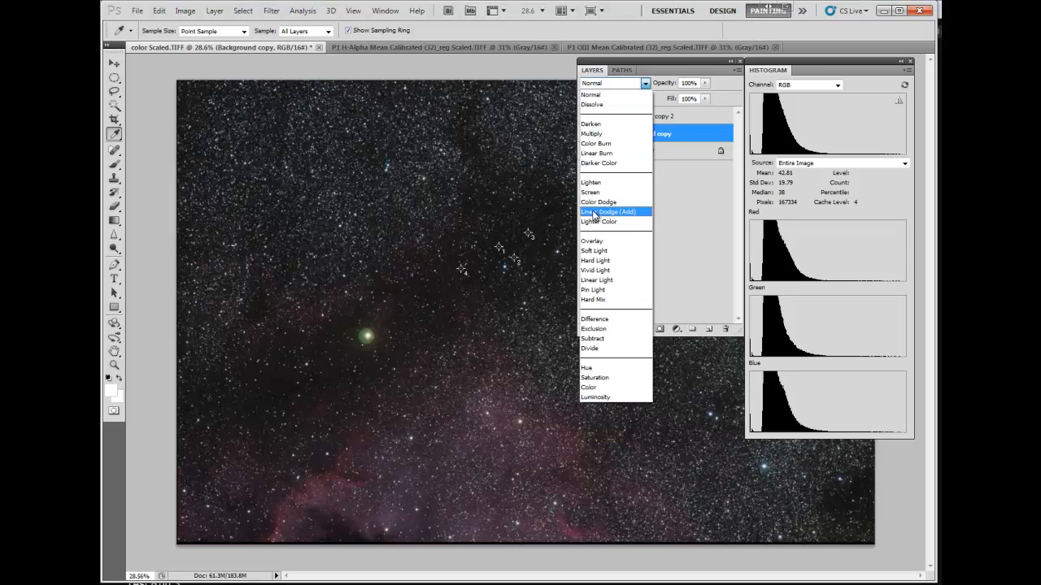
pyautogui.click(598, 253)
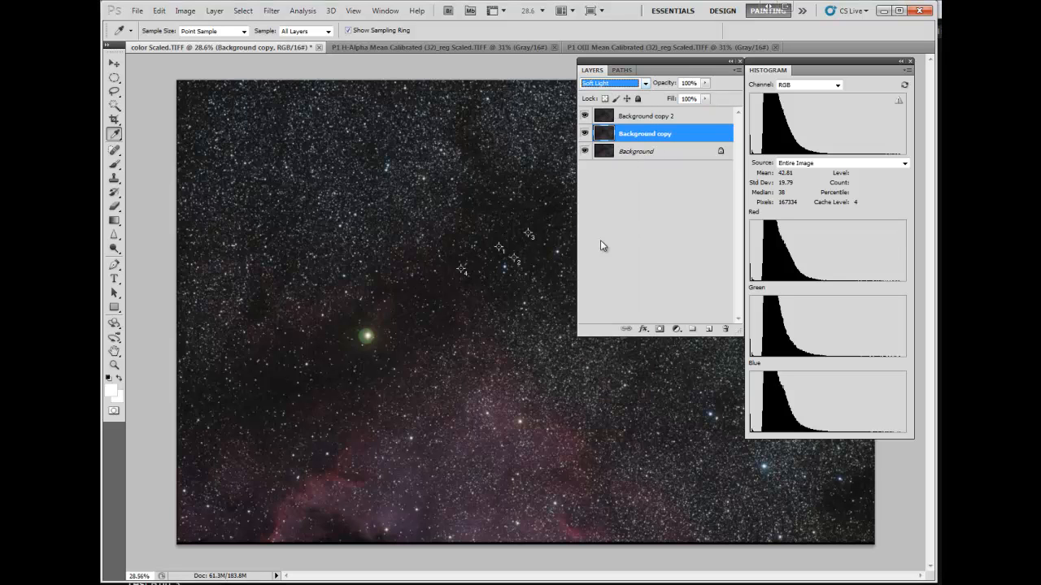
pyautogui.click(627, 118)
pyautogui.click(611, 83)
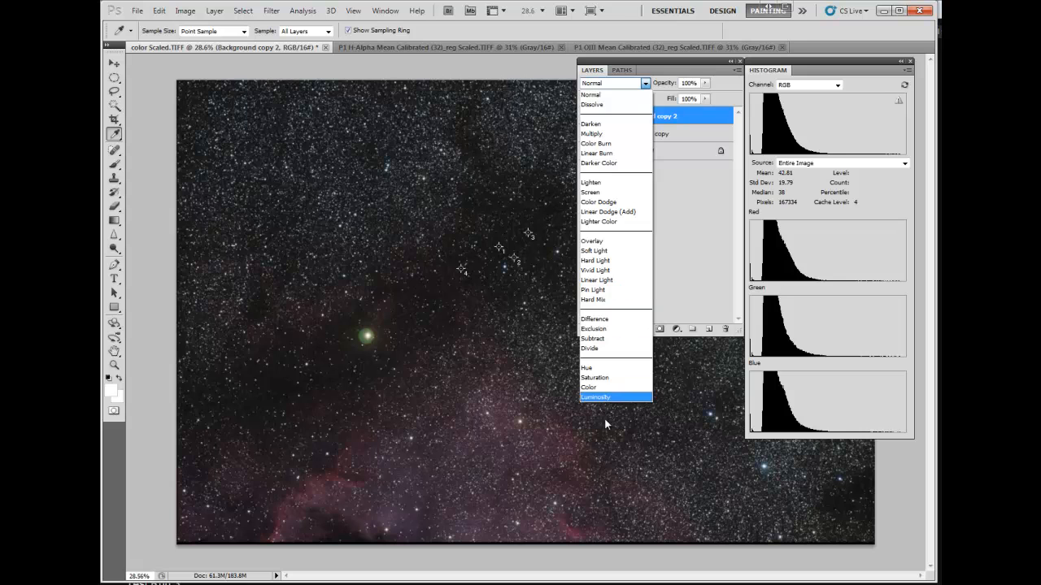
pyautogui.click(611, 397)
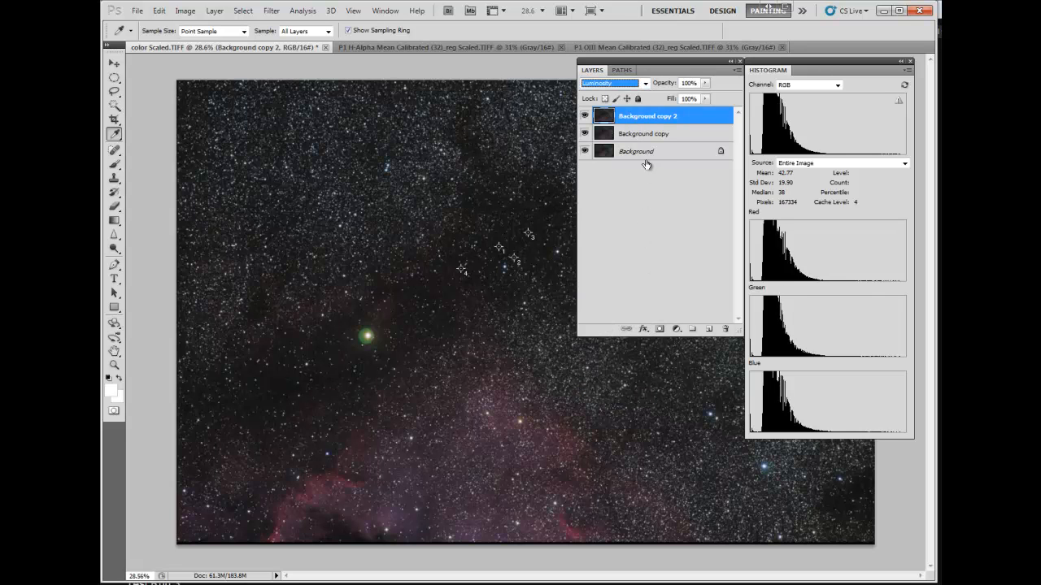
# Duplicate the Background layer once more and select all three copies above it.
pyautogui.moveTo(647, 156); pyautogui.dragTo(709, 329)
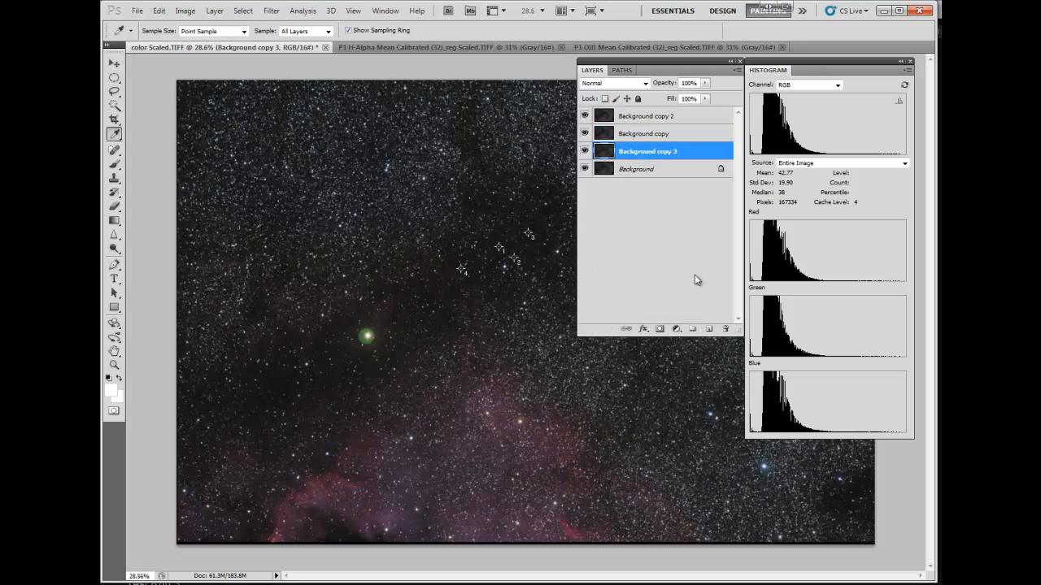
pyautogui.keyDown('shift'); pyautogui.click(636, 118); pyautogui.keyUp('shift')
pyautogui.rightClick(637, 117)
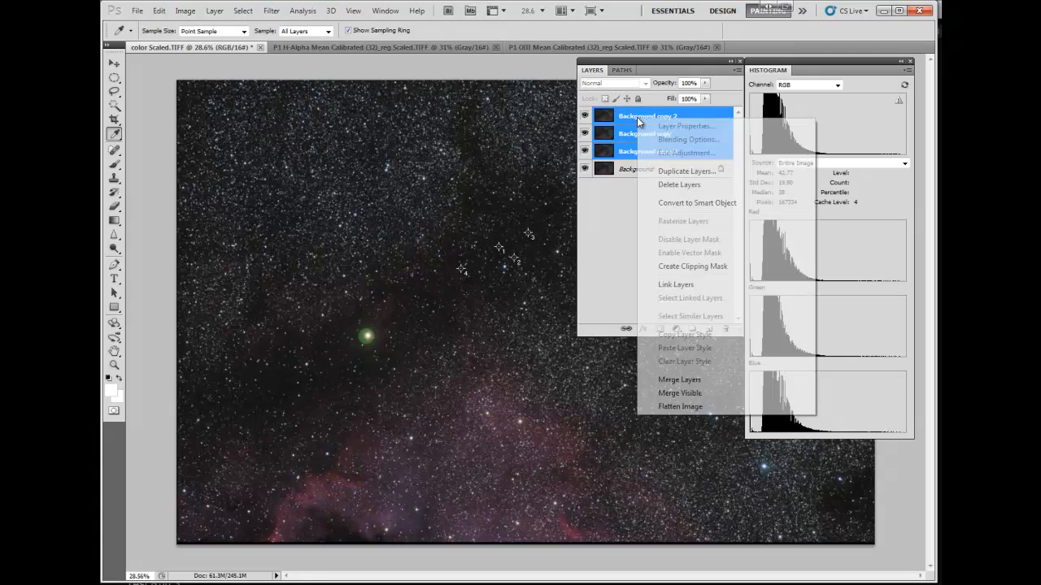
pyautogui.click(710, 395)
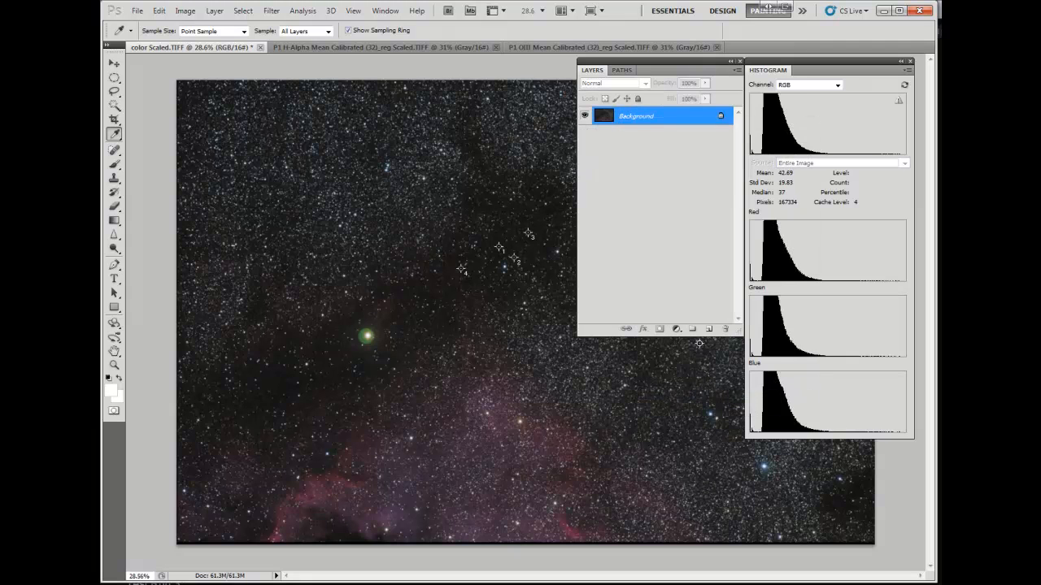
pyautogui.hotkey('ctrl', 'z')
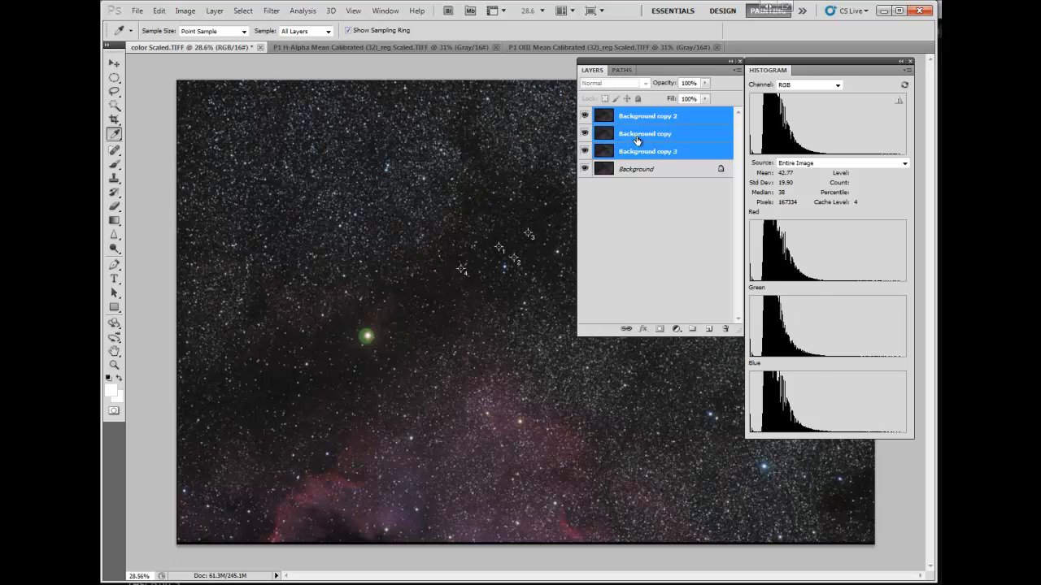
# Merge the three selected copies into one layer, keeping the Background layer separate.
pyautogui.rightClick(637, 138)
pyautogui.click(696, 399)
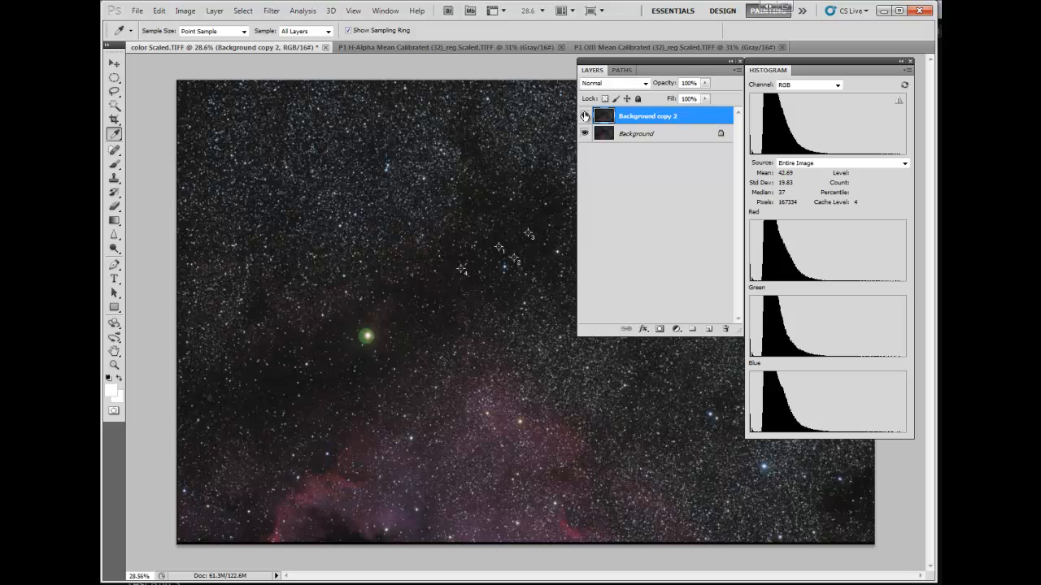
# Compare the whole image with the merged layer hidden and shown to judge the contrast and color change.
pyautogui.click(585, 116)
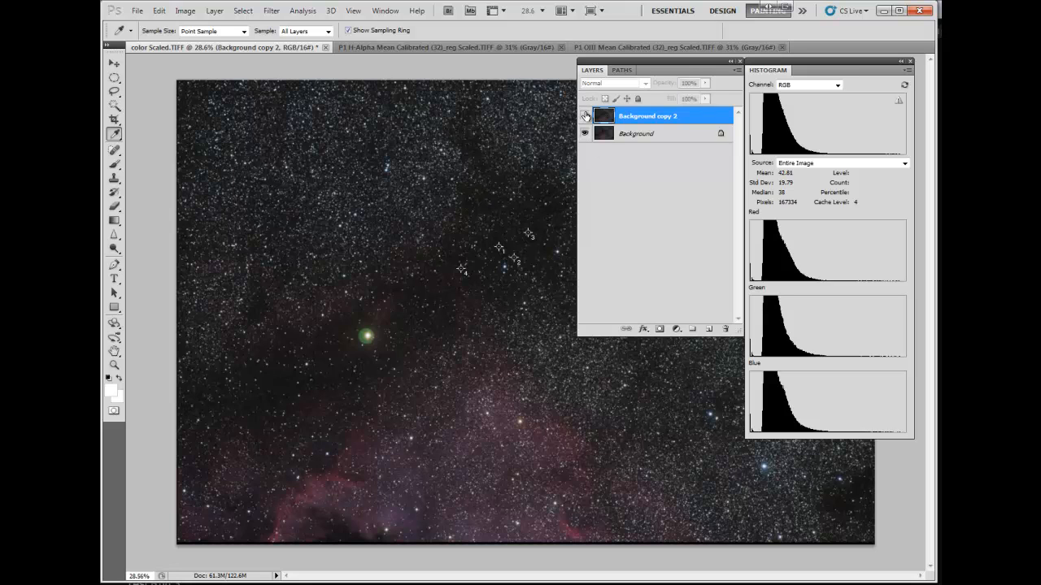
pyautogui.click(585, 116)
pyautogui.click(584, 116)
pyautogui.click(584, 117)
pyautogui.click(585, 117)
pyautogui.click(585, 116)
pyautogui.click(585, 116)
# Examine the stars and red nebula edge up close with the merged layer hidden and shown.
pyautogui.scroll(5, 327, 497)
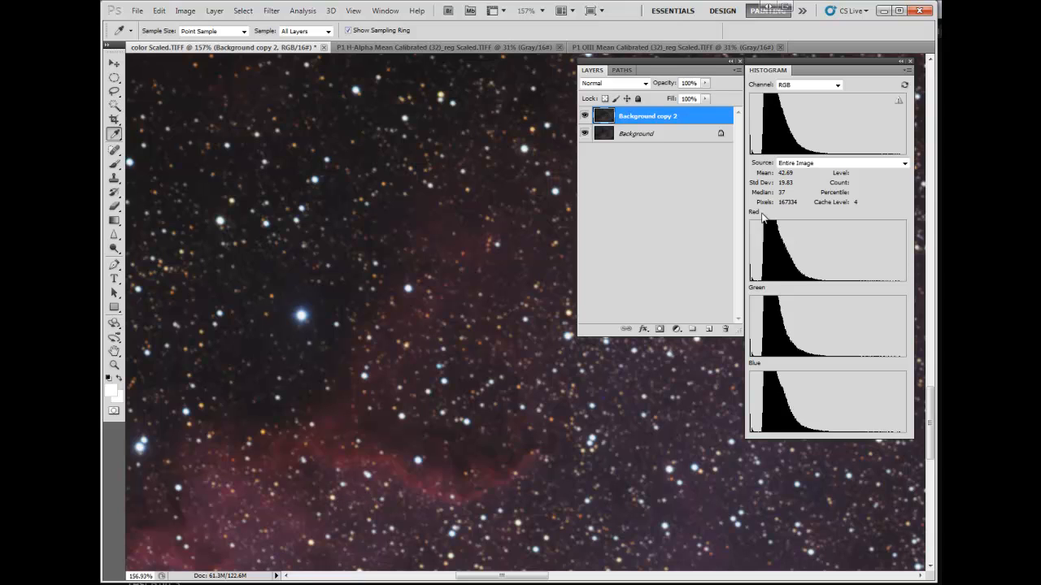
pyautogui.click(585, 116)
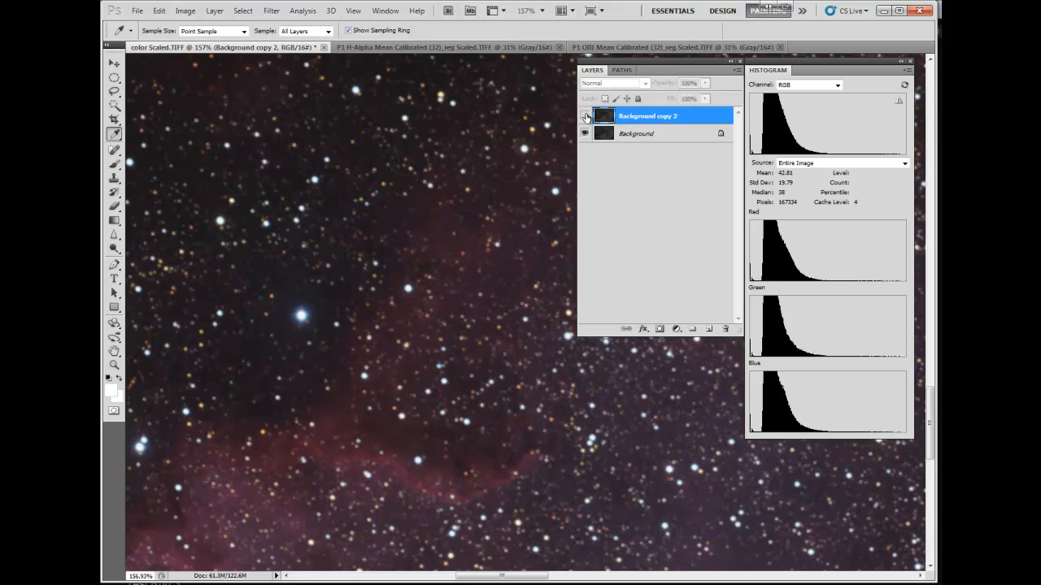
pyautogui.click(585, 116)
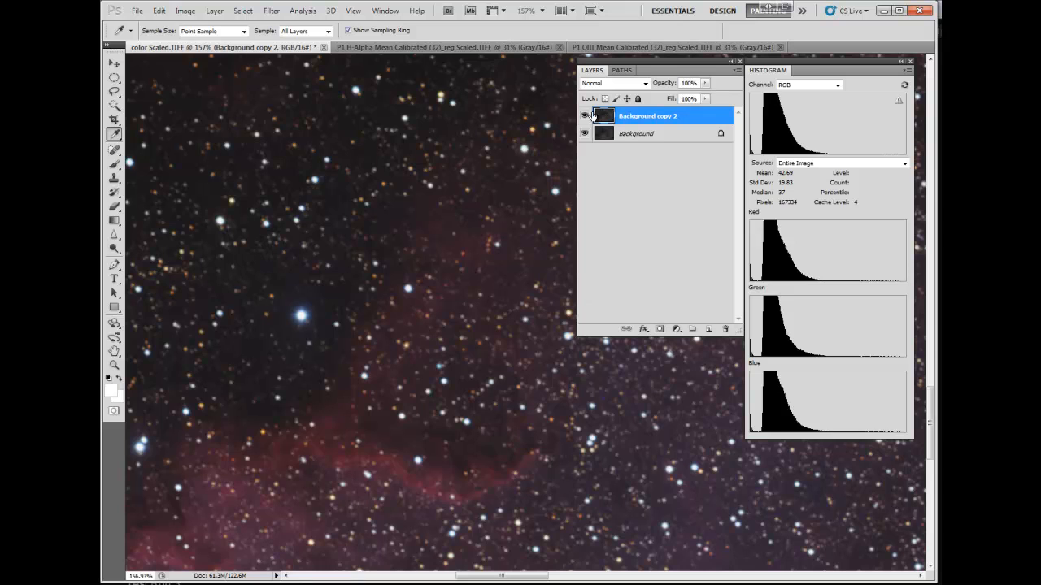
pyautogui.click(584, 116)
pyautogui.click(584, 116)
pyautogui.click(584, 117)
pyautogui.click(584, 116)
# Lower the merged layer's opacity to 63% and compare the image with that layer hidden and shown.
pyautogui.click(704, 90)
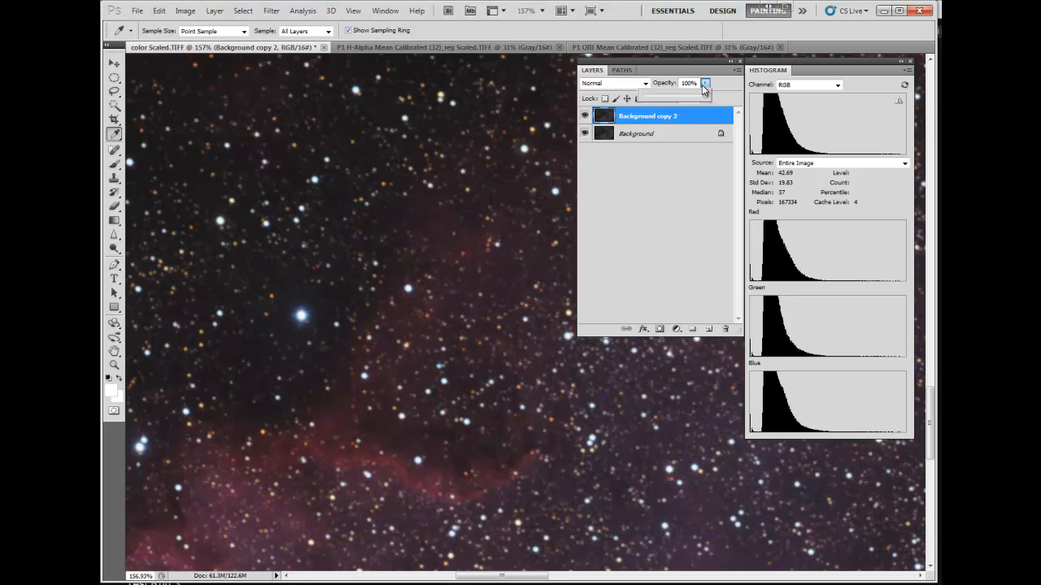
pyautogui.moveTo(708, 97); pyautogui.dragTo(684, 98)
pyautogui.click(587, 118)
pyautogui.click(586, 117)
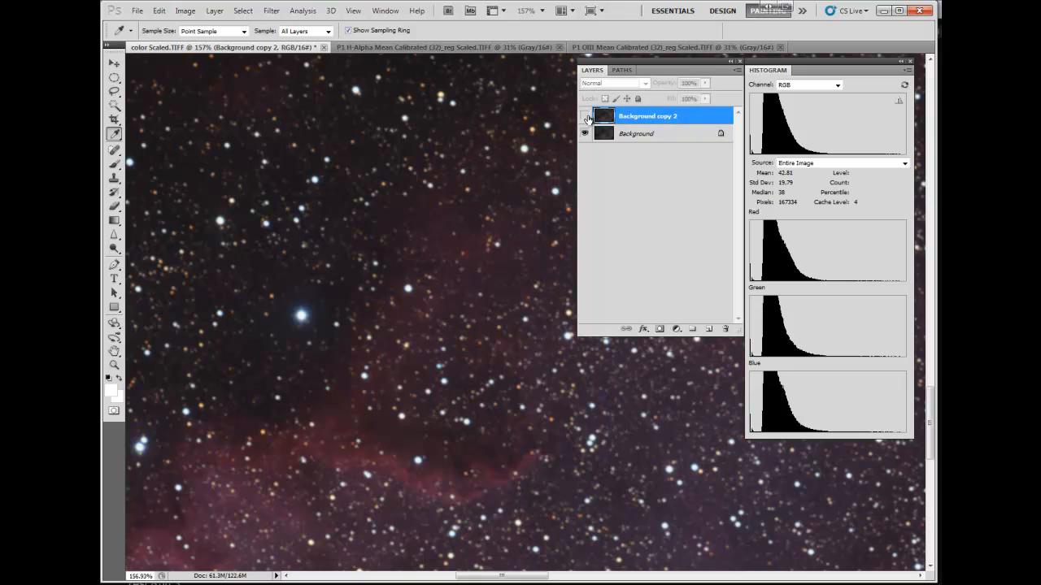
pyautogui.click(586, 117)
pyautogui.click(585, 117)
pyautogui.click(585, 118)
pyautogui.click(585, 117)
pyautogui.click(586, 118)
pyautogui.click(585, 117)
pyautogui.click(586, 117)
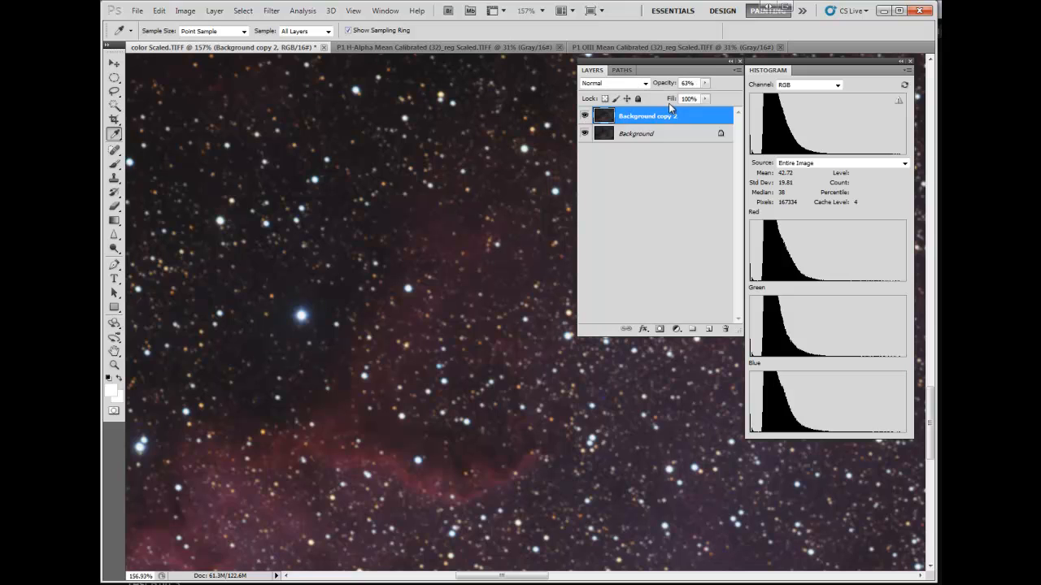
# Merge the Background copy 2 layer with the Background into a single layer.
pyautogui.keyDown('shift'); pyautogui.click(639, 135); pyautogui.keyUp('shift')
pyautogui.rightClick(640, 135)
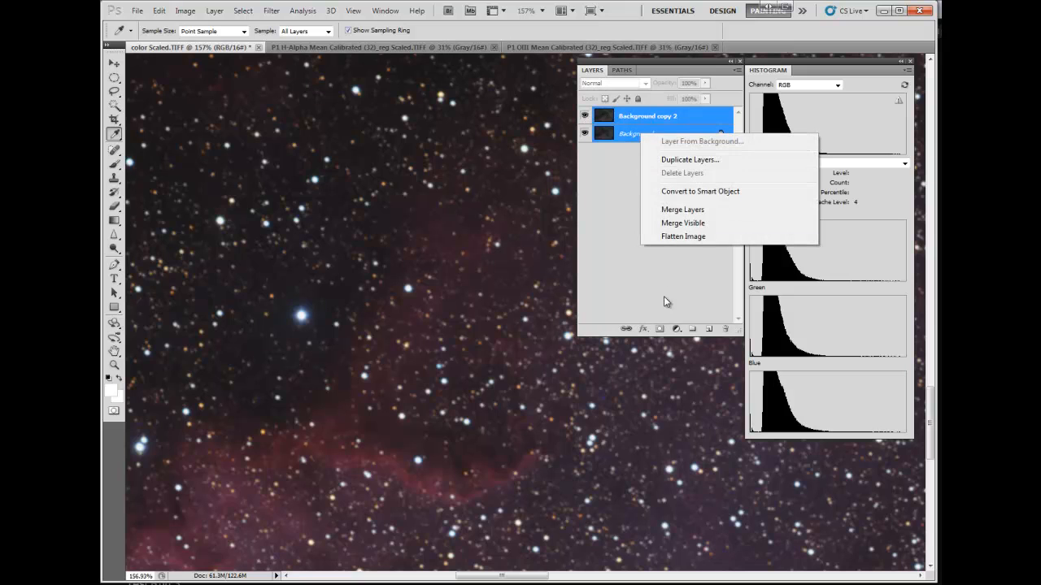
pyautogui.click(689, 211)
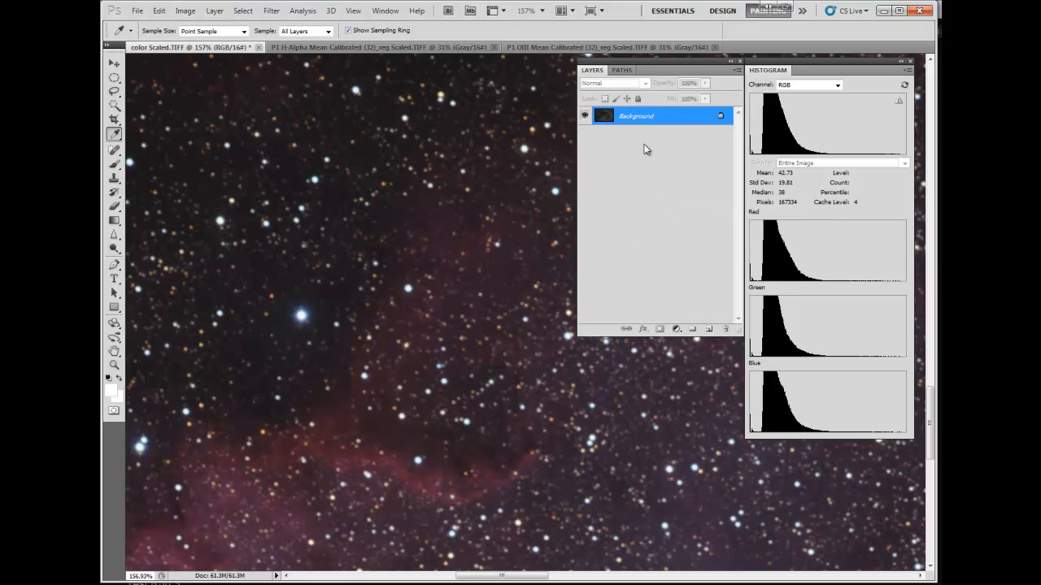
pyautogui.moveTo(648, 61); pyautogui.dragTo(639, 69)
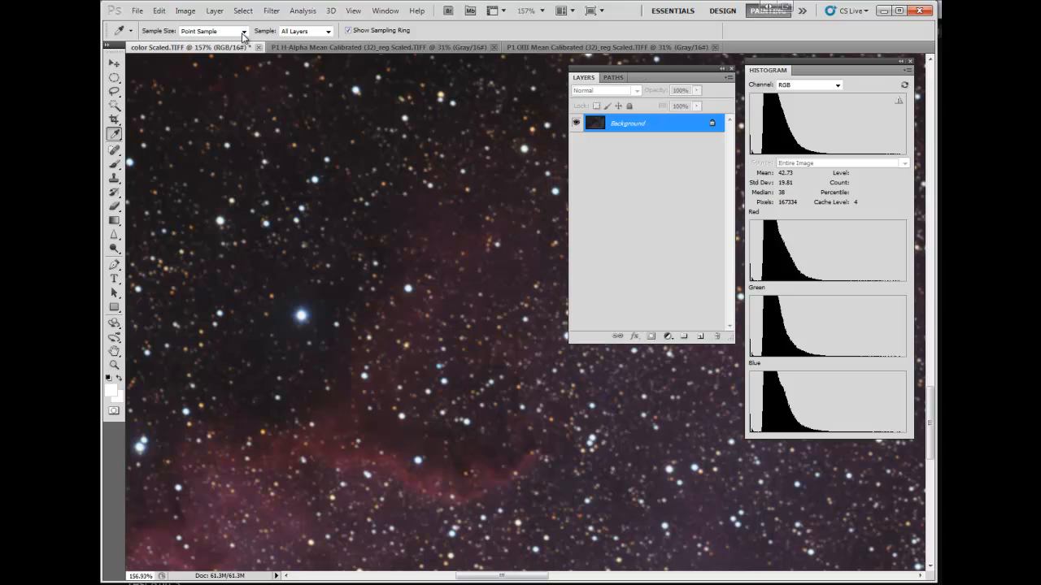
# Try boosting the image's Master saturation to around +47 with a Hue/Saturation adjustment.
pyautogui.click(190, 13)
pyautogui.moveTo(207, 41)
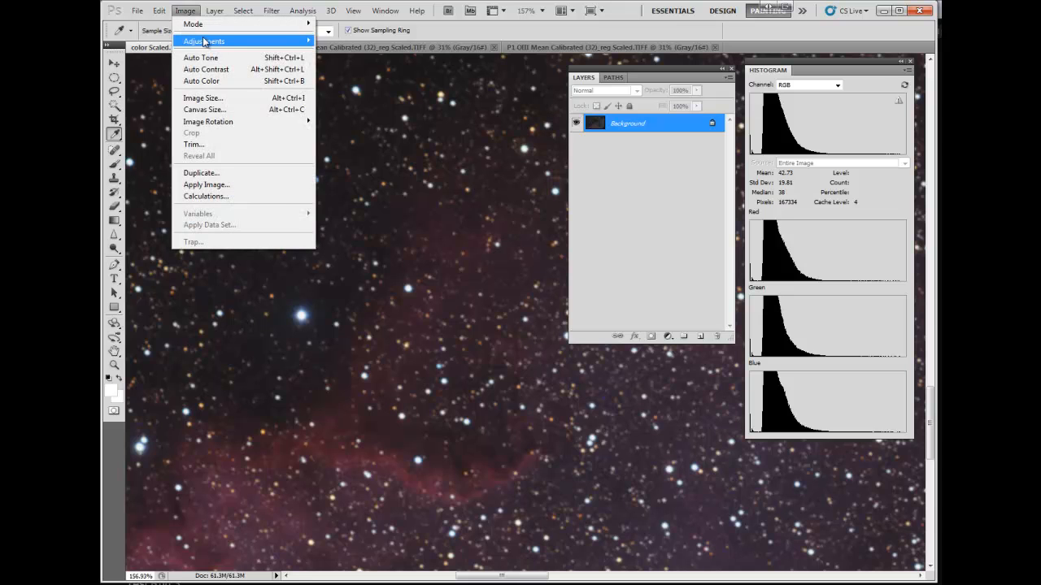
pyautogui.click(368, 105)
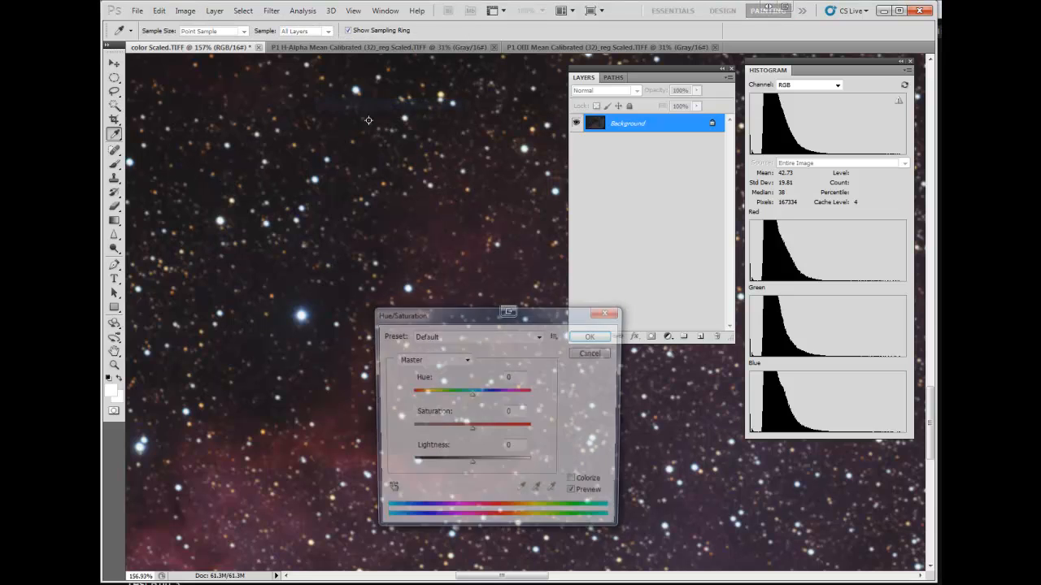
pyautogui.moveTo(472, 430); pyautogui.dragTo(500, 435)
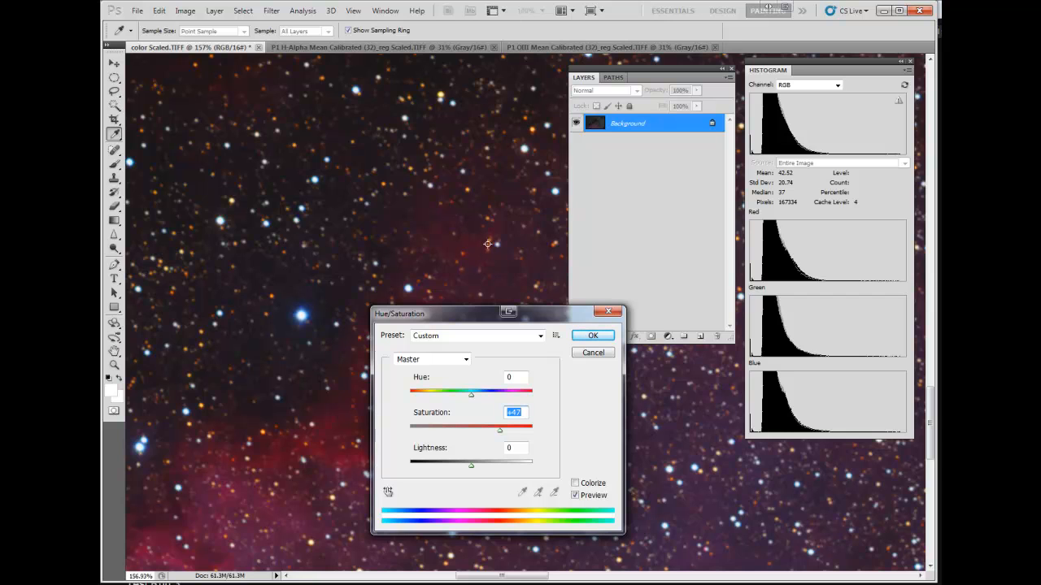
pyautogui.moveTo(498, 432); pyautogui.dragTo(505, 436)
pyautogui.moveTo(495, 432); pyautogui.dragTo(482, 434)
pyautogui.click(592, 353)
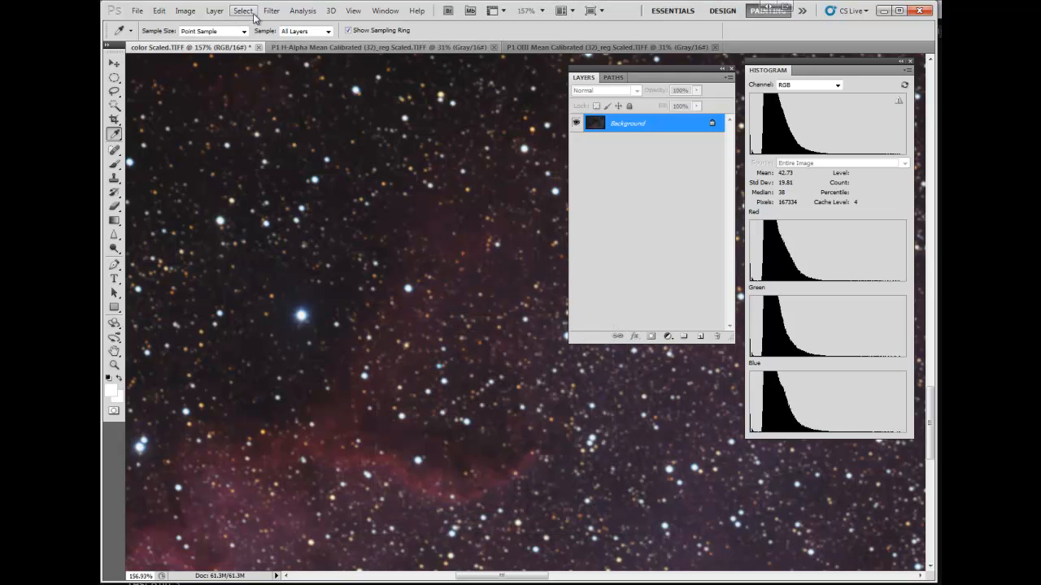
# Apply Shadows/Highlights with a 50% shadow amount and Color Correction at +35.
pyautogui.click(185, 11)
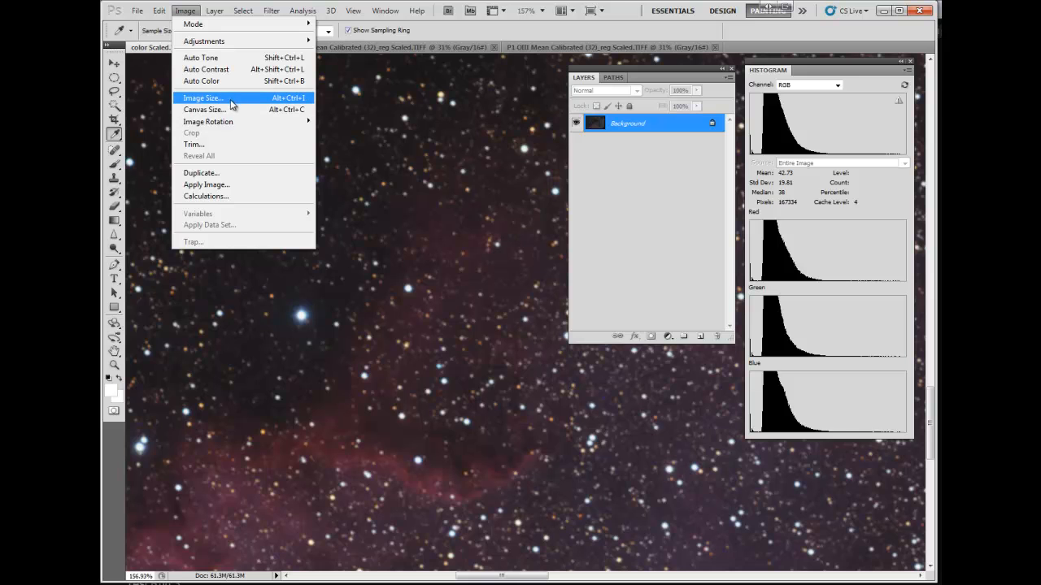
pyautogui.moveTo(234, 45)
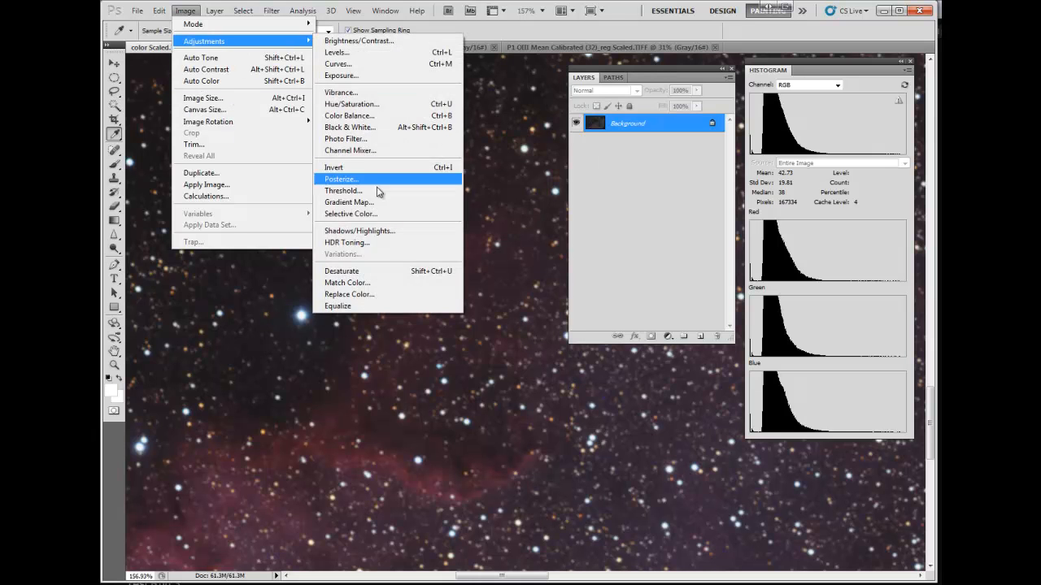
pyautogui.click(389, 231)
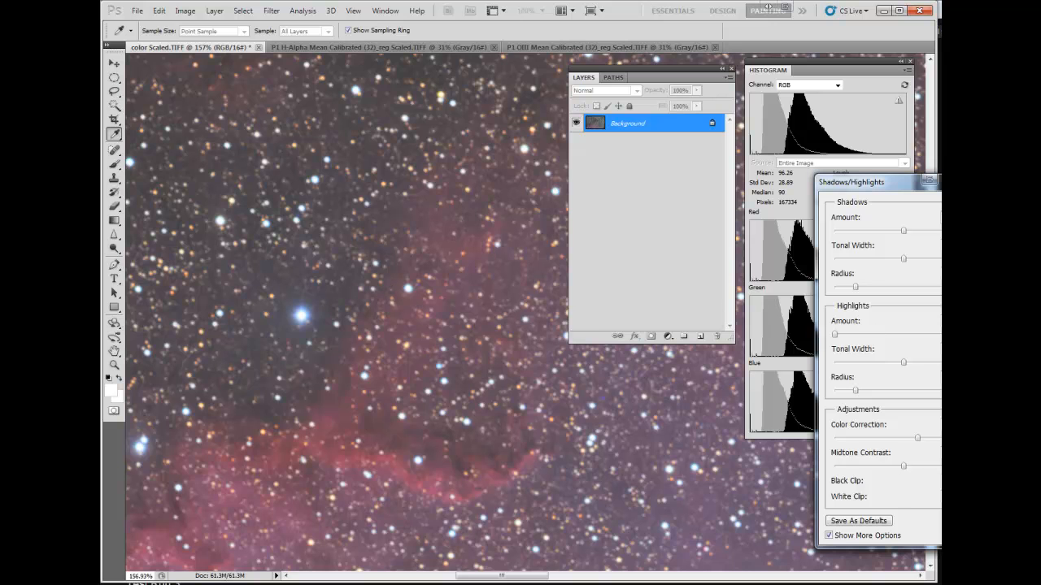
pyautogui.moveTo(892, 184); pyautogui.dragTo(782, 200)
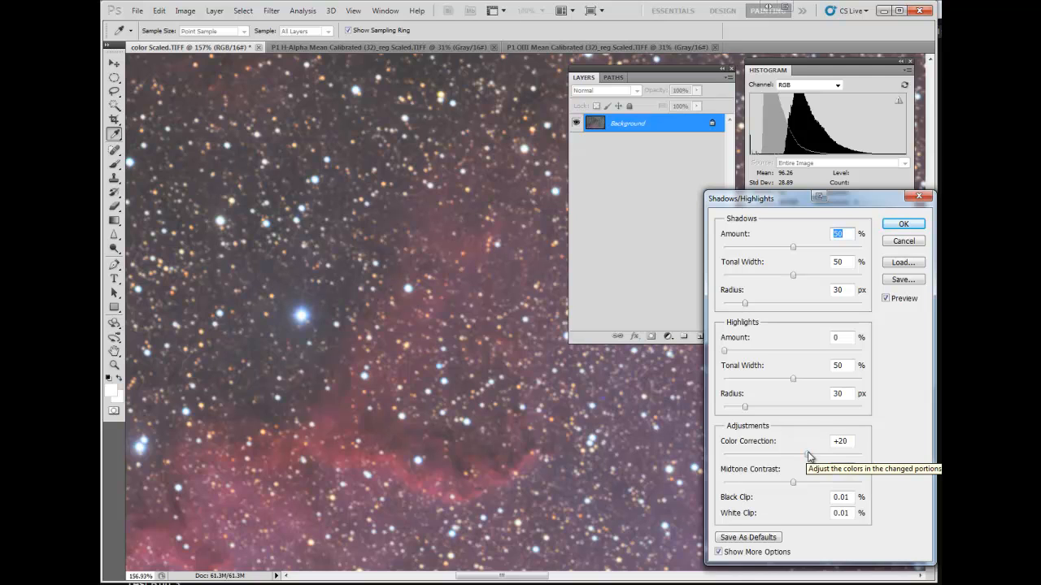
pyautogui.moveTo(807, 454)
pyautogui.mouseDown()
pyautogui.moveTo(830, 456)
pyautogui.moveTo(818, 460)
pyautogui.mouseUp()
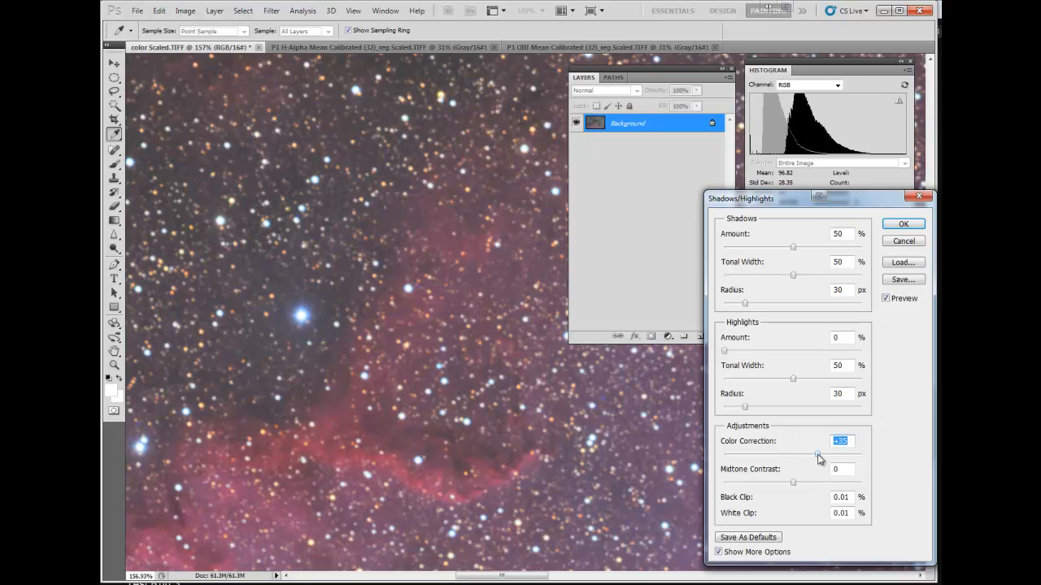
pyautogui.click(901, 226)
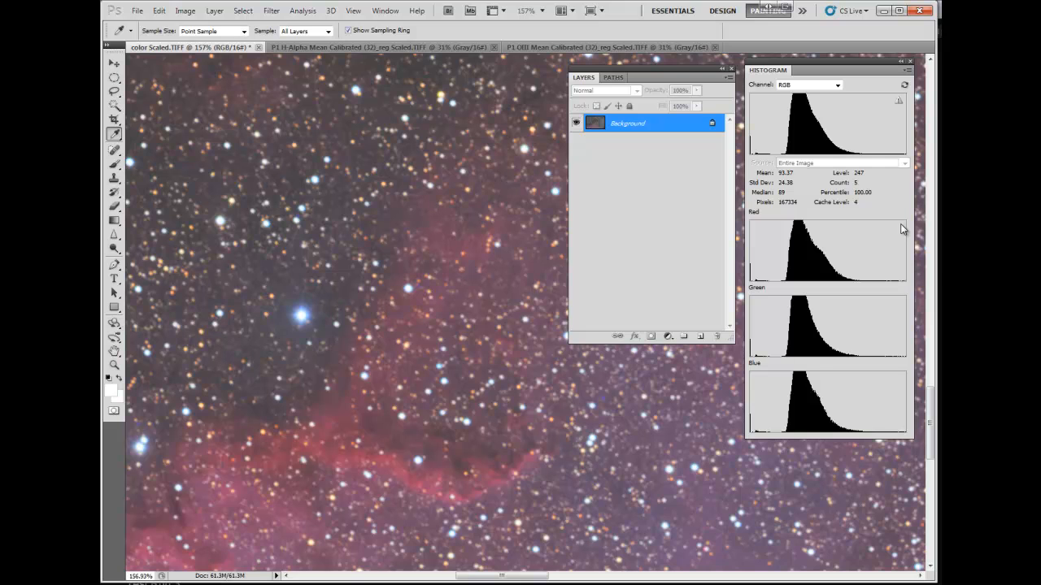
# Apply a Levels adjustment with the RGB black input level at 46 to darken the sky.
pyautogui.hotkey('ctrl', 'l')
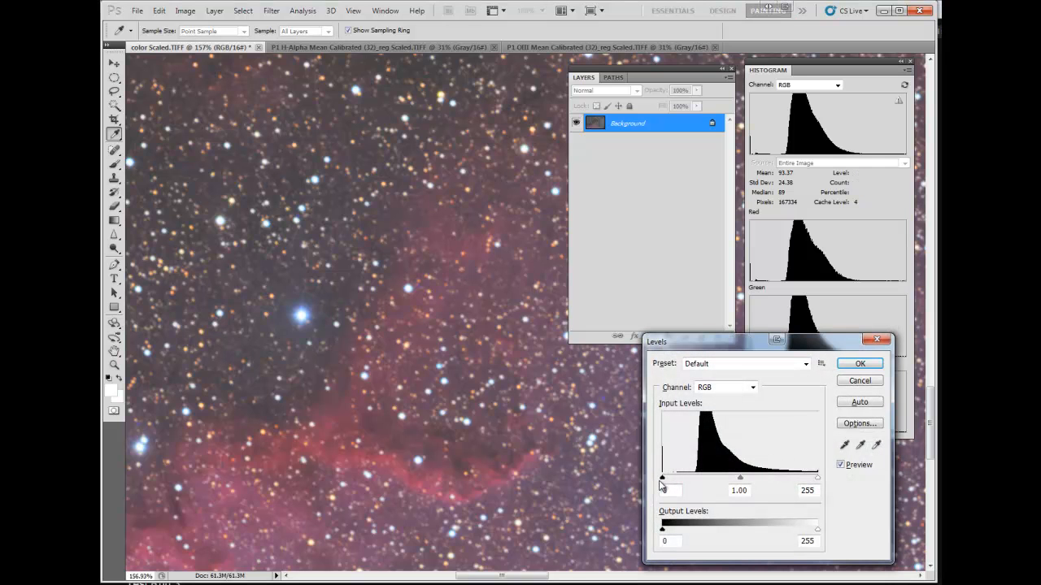
pyautogui.moveTo(663, 479); pyautogui.dragTo(691, 485)
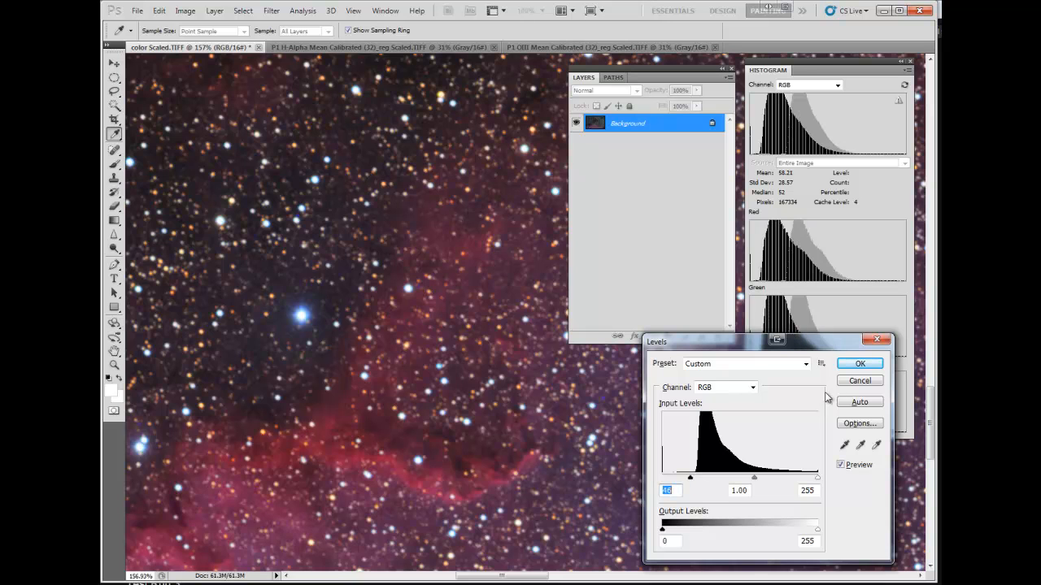
pyautogui.click(858, 364)
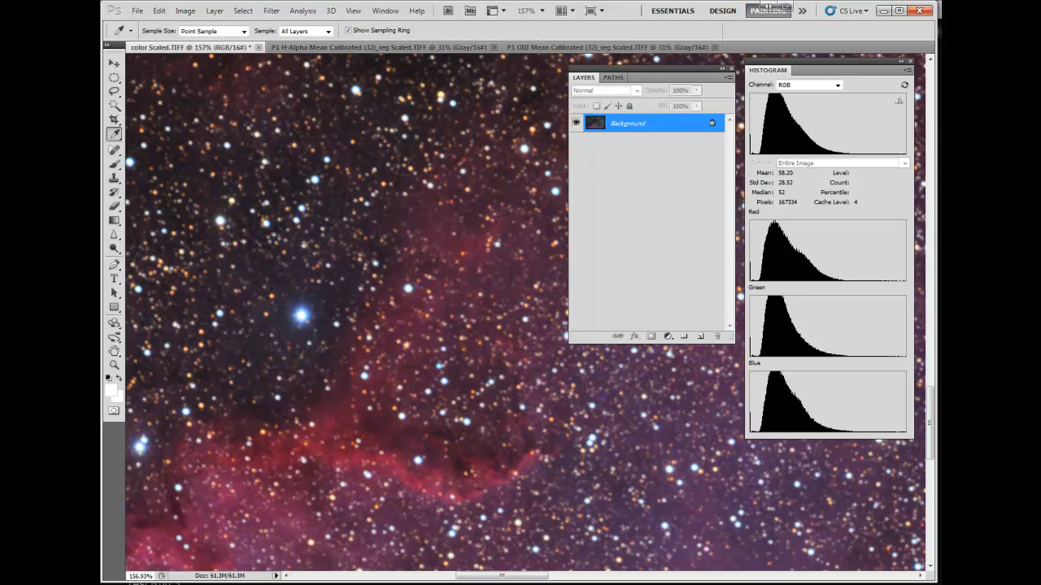
# Undo the Levels and Shadows/Highlights adjustments.
pyautogui.hotkey('ctrl', 'z')
pyautogui.hotkey('ctrl', 'z')
pyautogui.hotkey('ctrl', 'z')
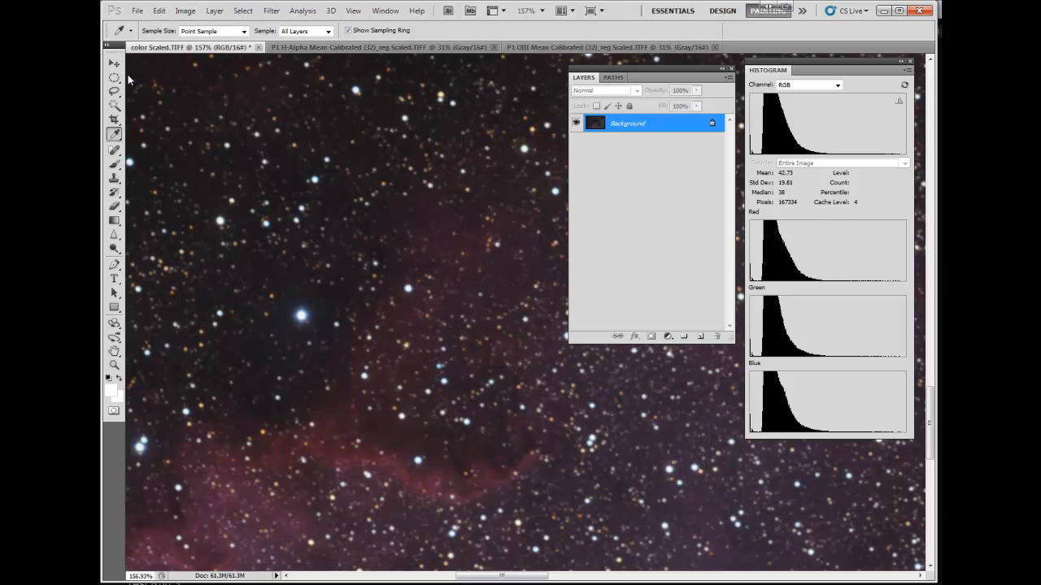
# Examine the Red, Green and Blue channels individually, ending on the RGB composite.
pyautogui.moveTo(105, 168); pyautogui.dragTo(425, 185)
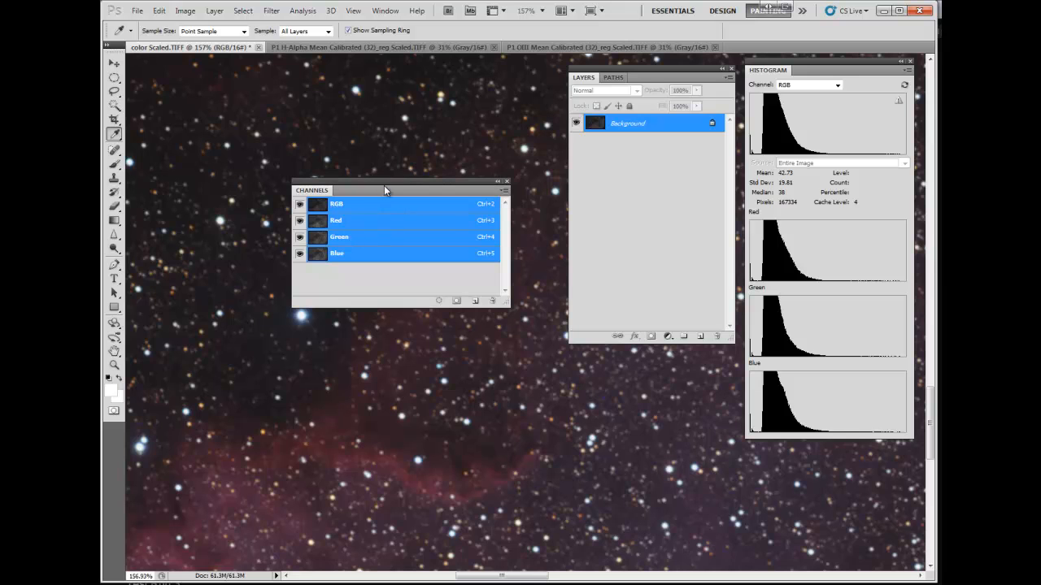
pyautogui.moveTo(383, 185); pyautogui.dragTo(446, 249)
pyautogui.click(399, 285)
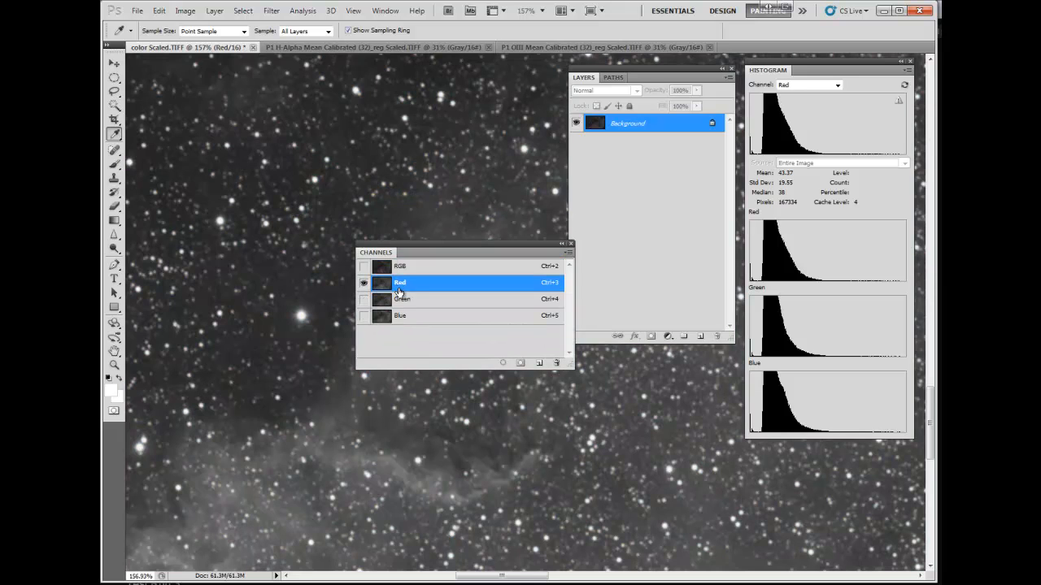
pyautogui.click(410, 307)
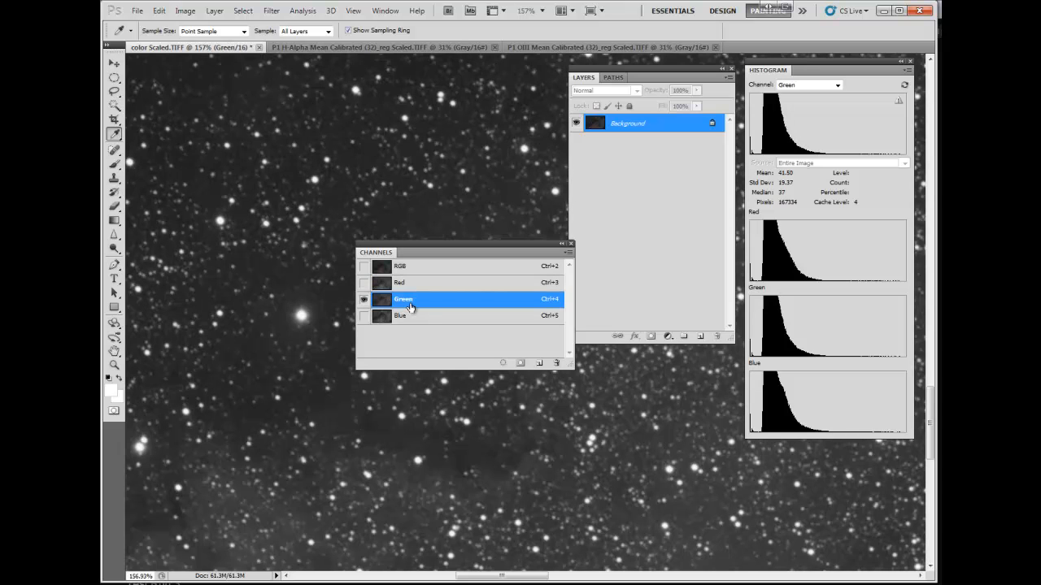
pyautogui.click(407, 319)
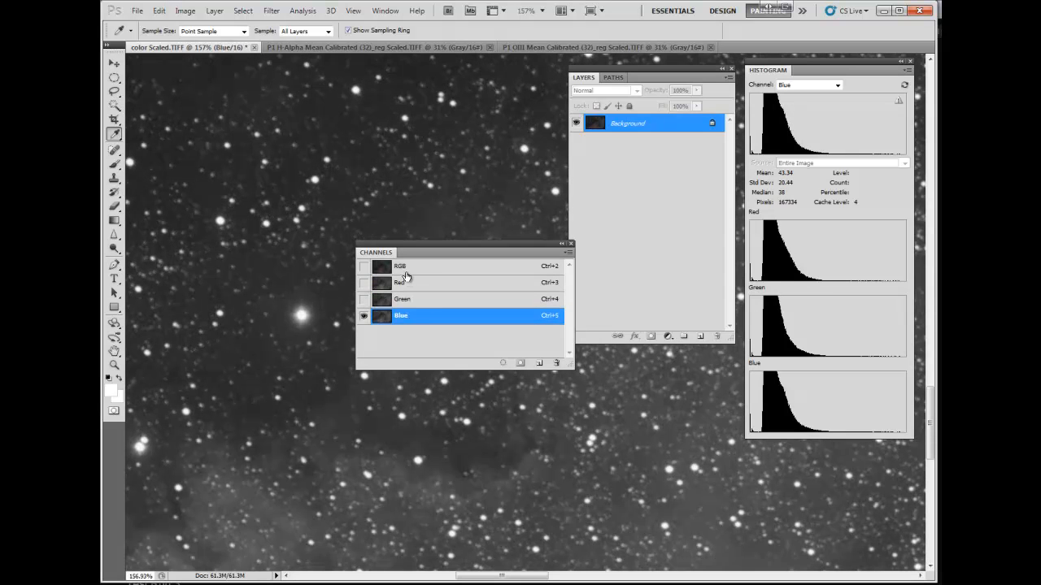
pyautogui.click(406, 272)
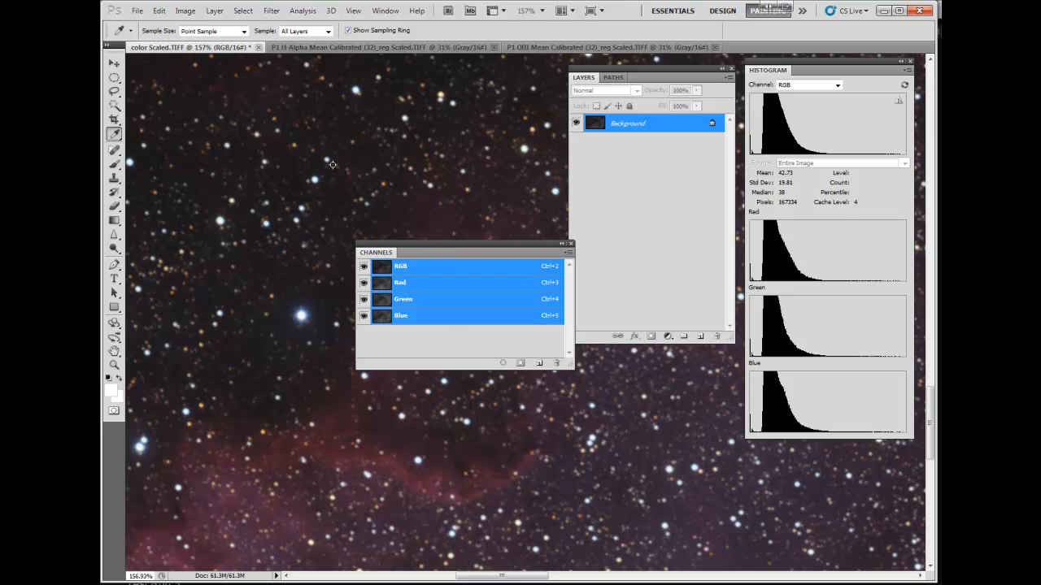
# Convert the color image to Lab Color mode and move its channel list clear of the nebula.
pyautogui.click(185, 10)
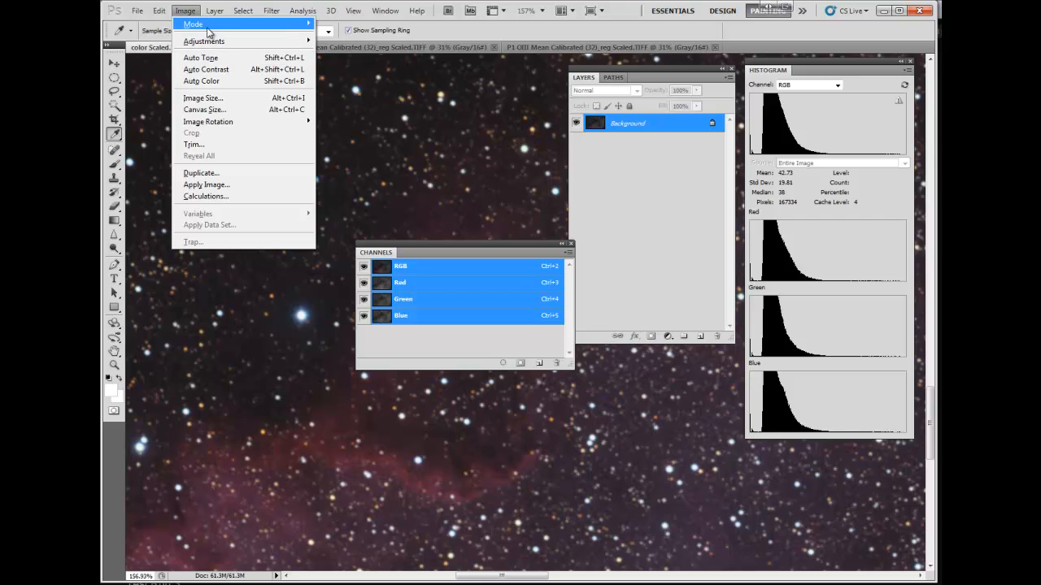
pyautogui.moveTo(210, 25)
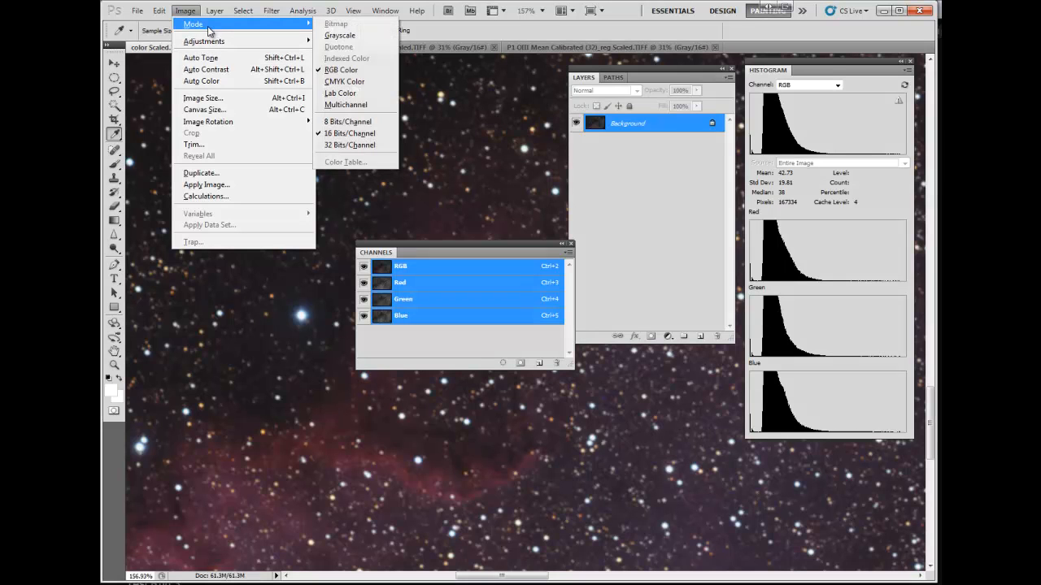
pyautogui.click(352, 95)
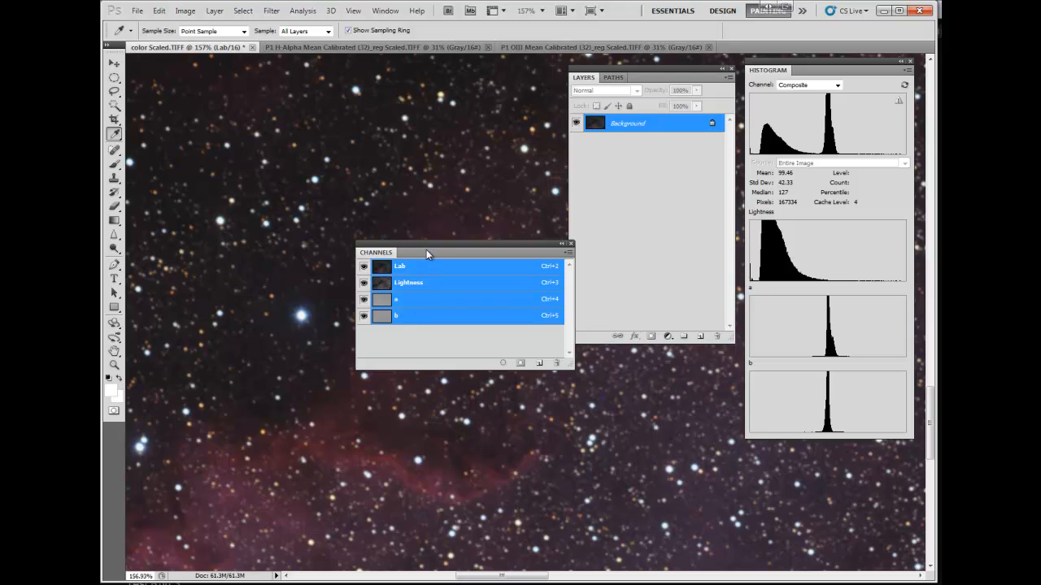
pyautogui.moveTo(427, 246); pyautogui.dragTo(620, 418)
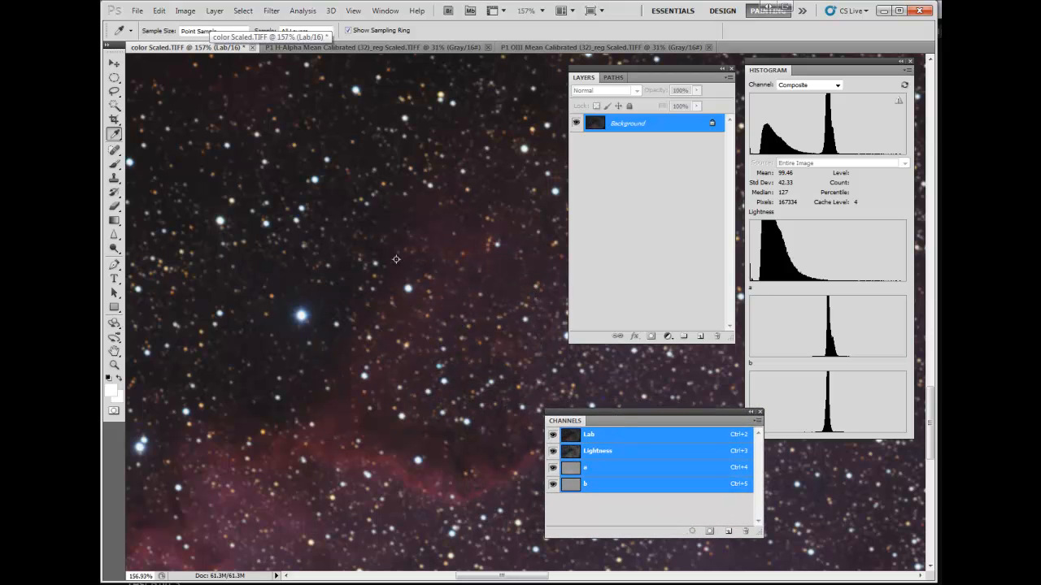
# Load the L'ab A x10 preset in a Curves adjustment and display the a channel's curve.
pyautogui.hotkey('ctrl', 'm')
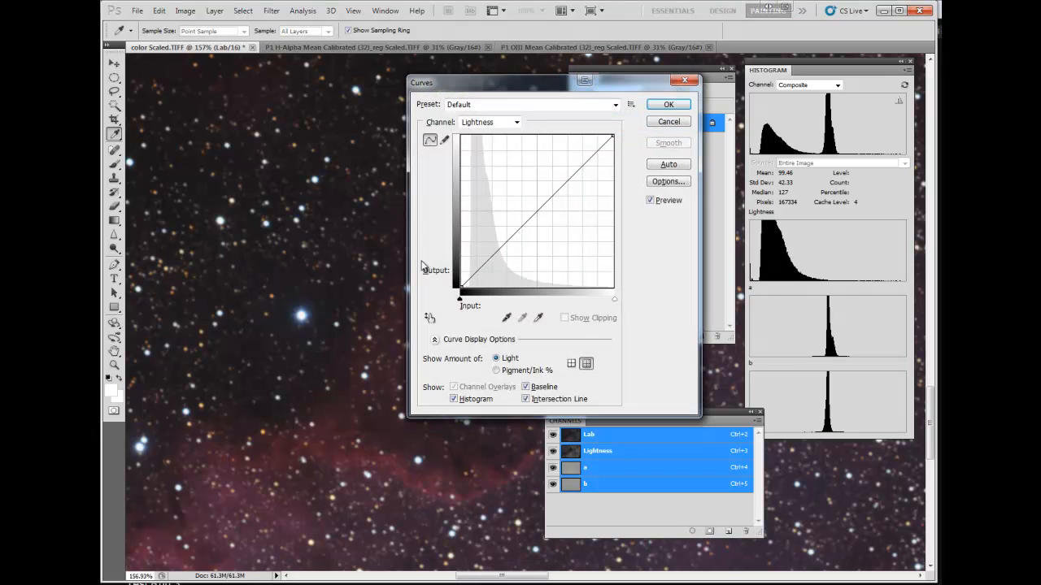
pyautogui.click(505, 112)
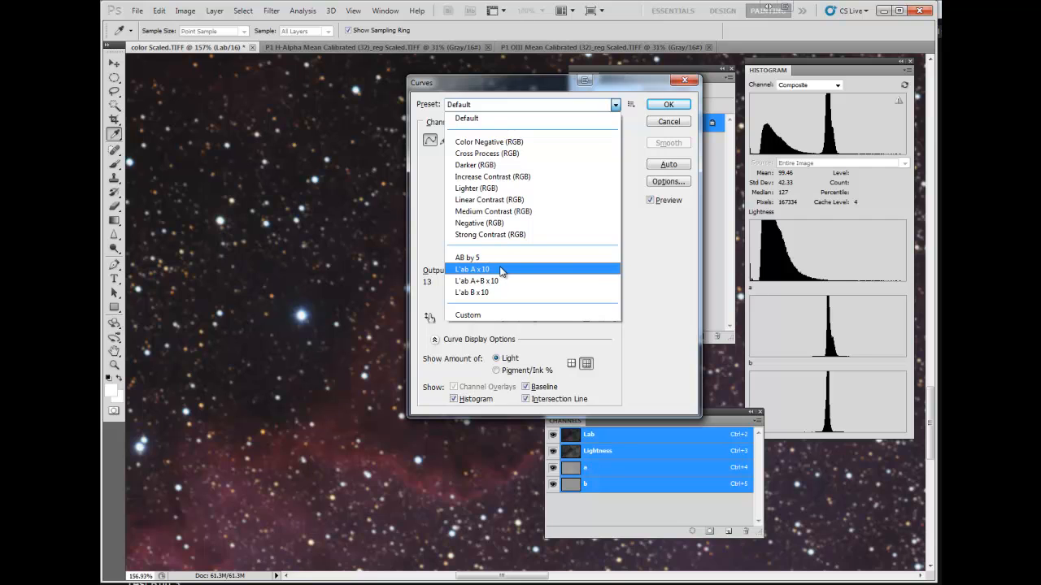
pyautogui.click(501, 270)
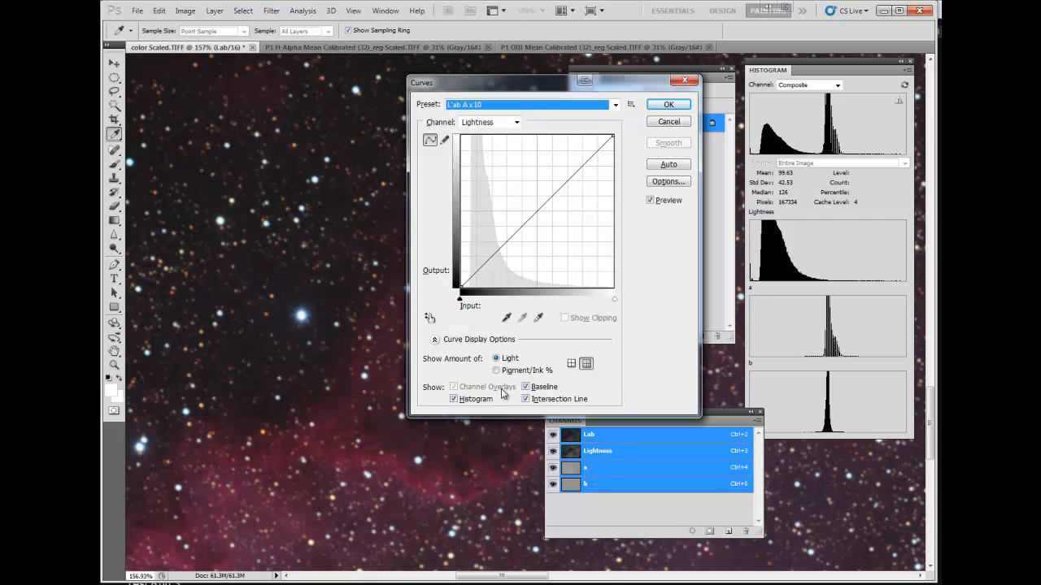
pyautogui.click(515, 122)
pyautogui.click(487, 143)
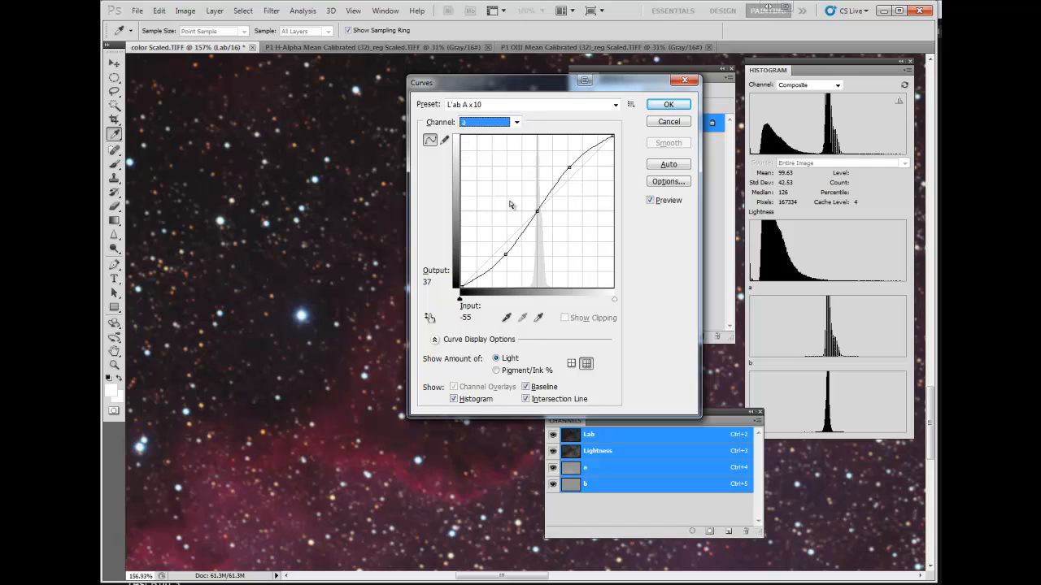
# Soften the a channel's curve by nudging its lower point toward the baseline and its upper point to input 59, output 69.
pyautogui.click(505, 255)
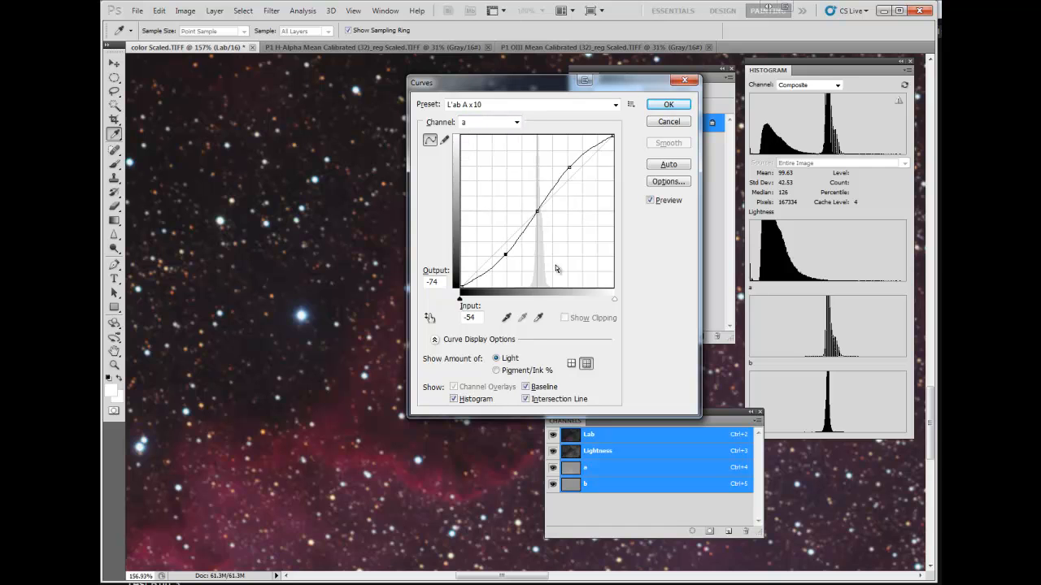
pyautogui.press('Left')
pyautogui.press('Left')
pyautogui.press('Up')
pyautogui.press('Left')
pyautogui.press('Up')
pyautogui.press('Up')
pyautogui.press('+')
pyautogui.press('+')
pyautogui.press('Right')
pyautogui.press('Right')
pyautogui.press('Right')
pyautogui.press('Right')
pyautogui.press('Right')
pyautogui.press('Down')
pyautogui.press('Down')
pyautogui.press('Down')
pyautogui.press('Down')
pyautogui.press('Down')
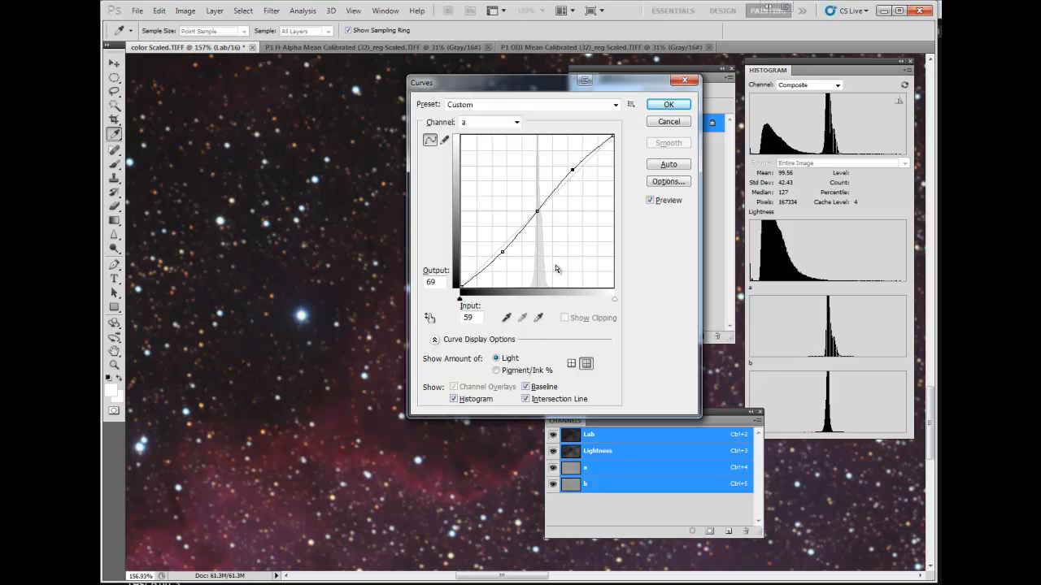
# Apply the a-channel curve and fade it to somewhat below 56% opacity in Normal mode, checking the image without the fade preview.
pyautogui.click(671, 105)
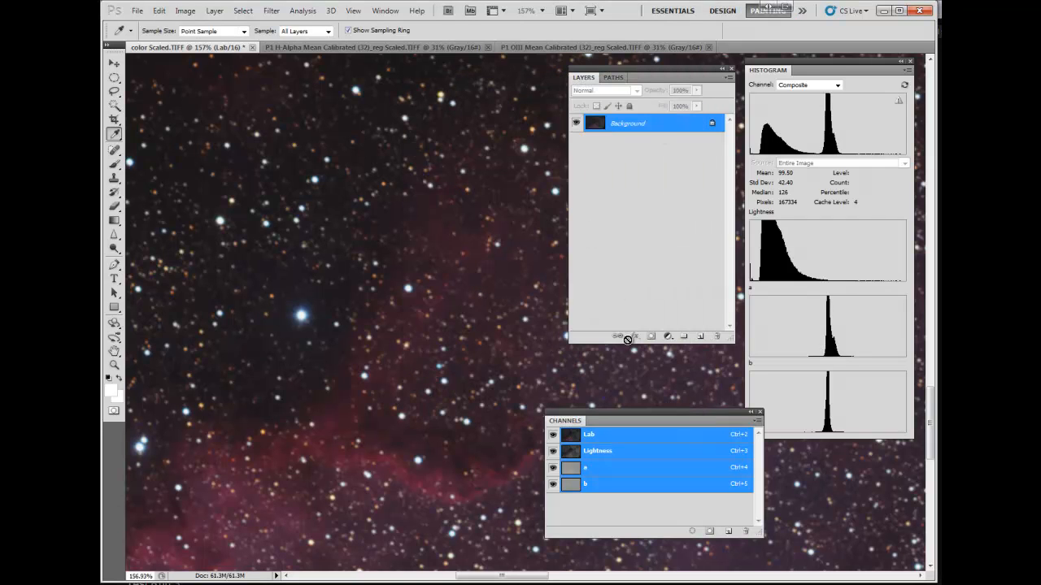
pyautogui.click(161, 11)
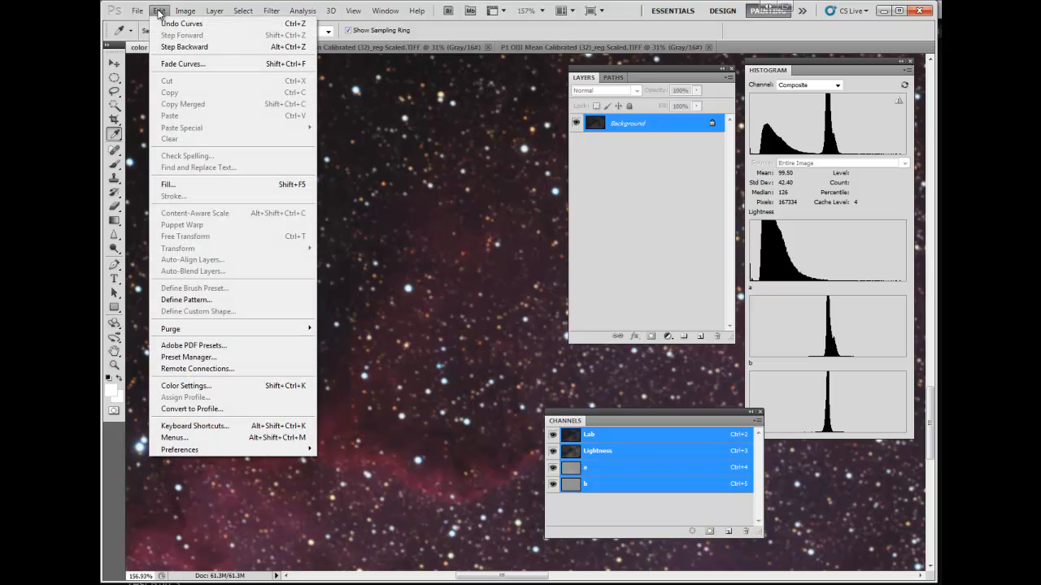
pyautogui.click(178, 63)
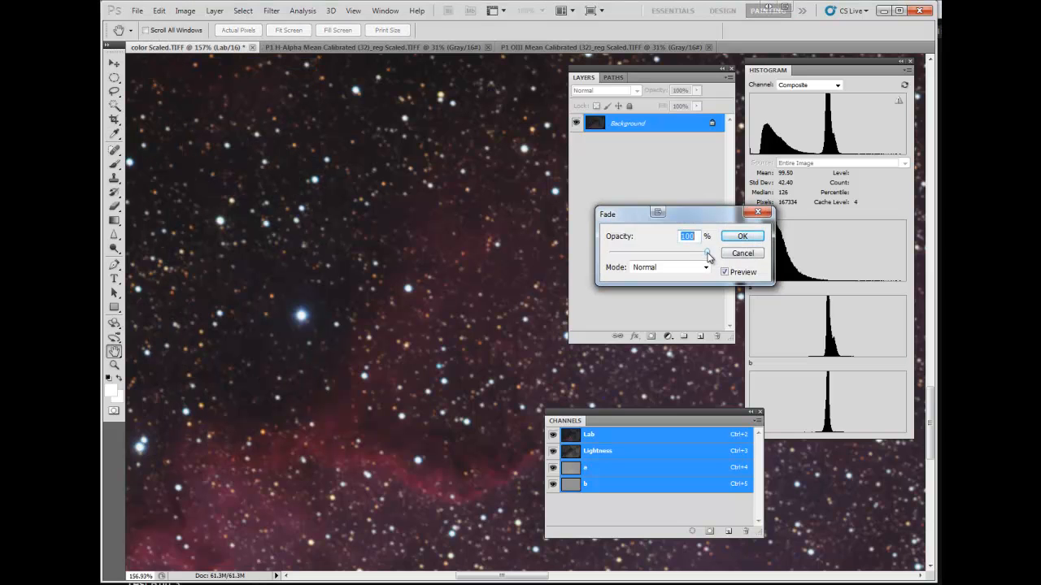
pyautogui.moveTo(707, 254); pyautogui.dragTo(665, 262)
pyautogui.click(725, 274)
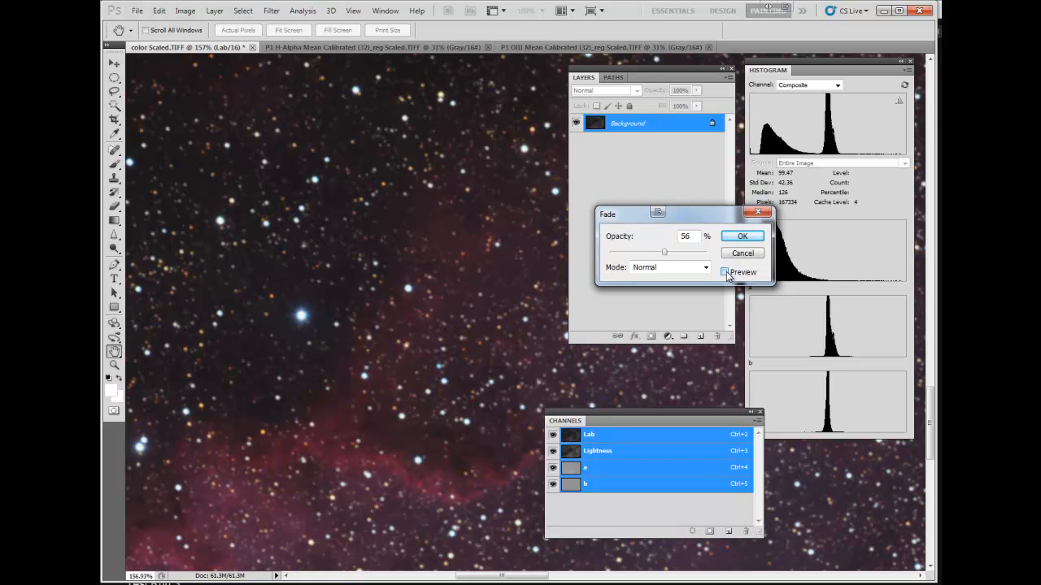
pyautogui.moveTo(664, 252); pyautogui.dragTo(653, 257)
pyautogui.click(743, 236)
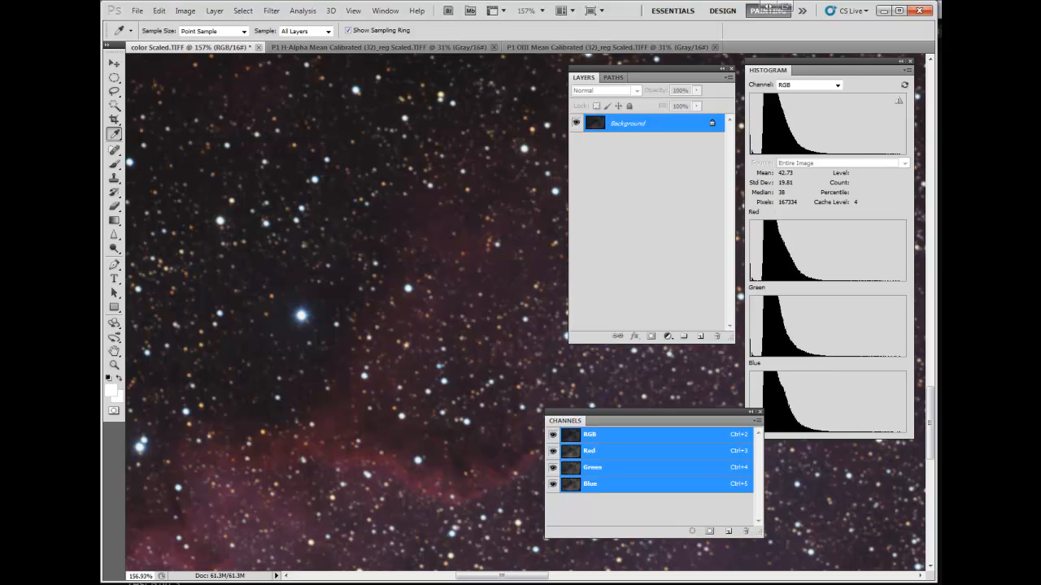
# Compare the color image with and without the Lab adjustment, and convert the adjusted version back to RGB Color mode.
pyautogui.hotkey('ctrl', 'z')
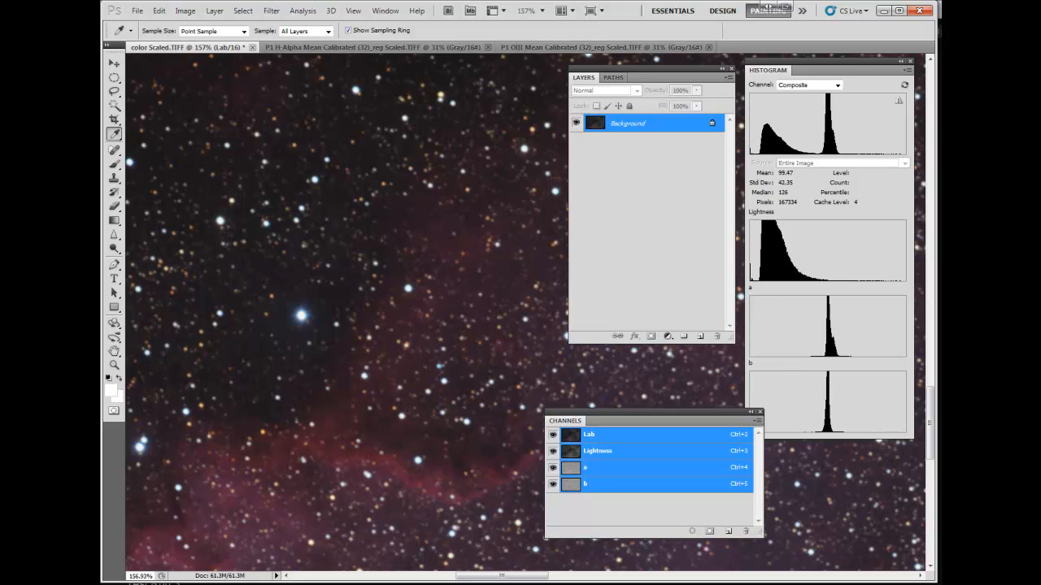
pyautogui.hotkey('ctrl', 'z')
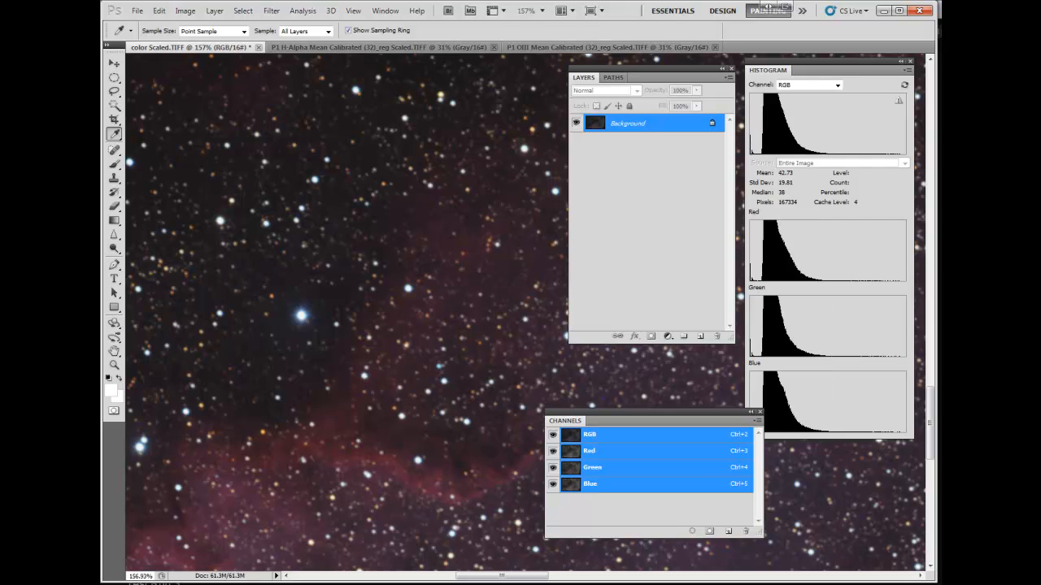
pyautogui.hotkey('ctrl', 'z')
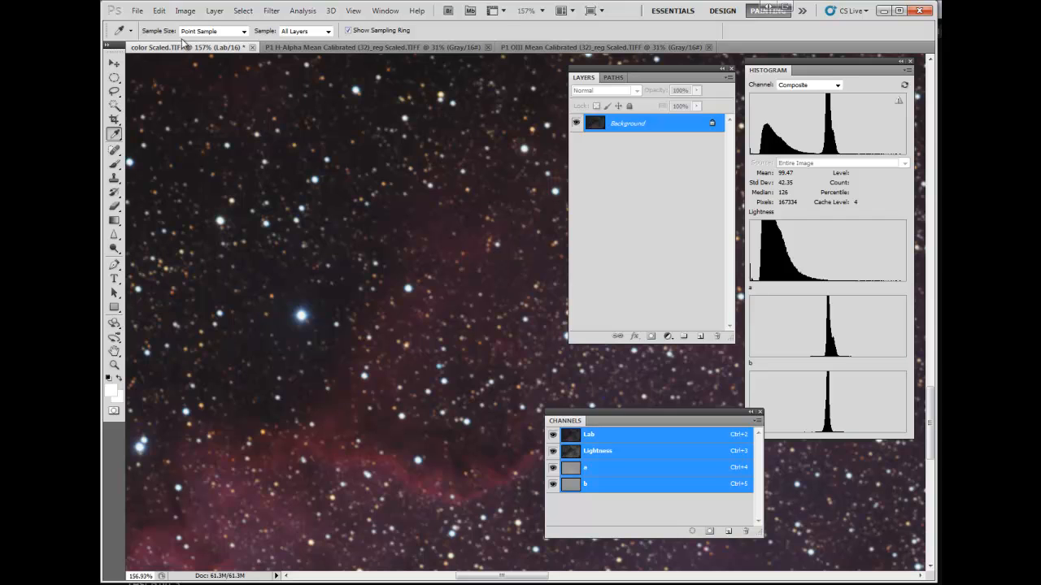
pyautogui.click(186, 10)
pyautogui.moveTo(197, 24)
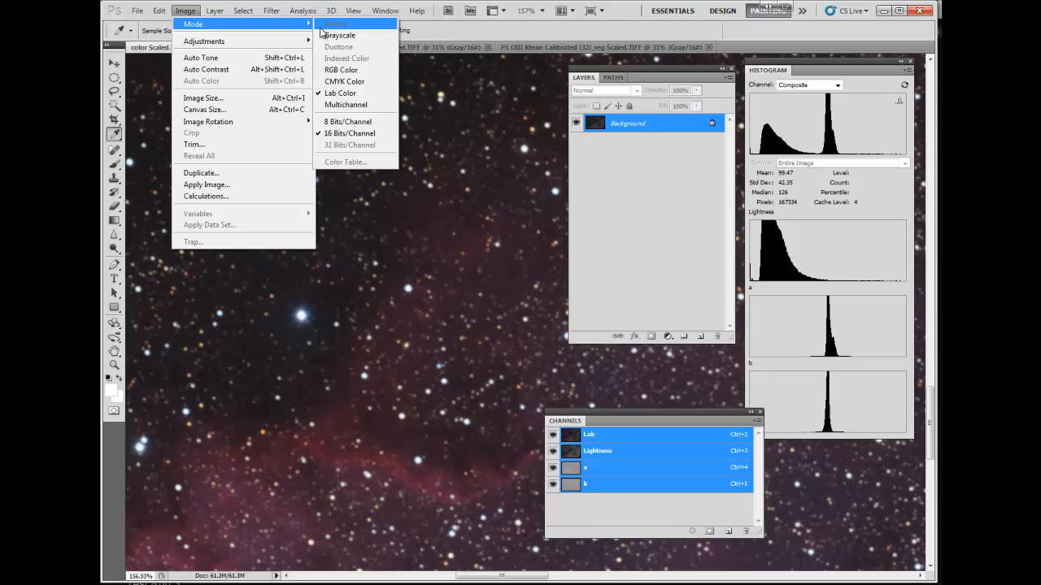
pyautogui.click(341, 70)
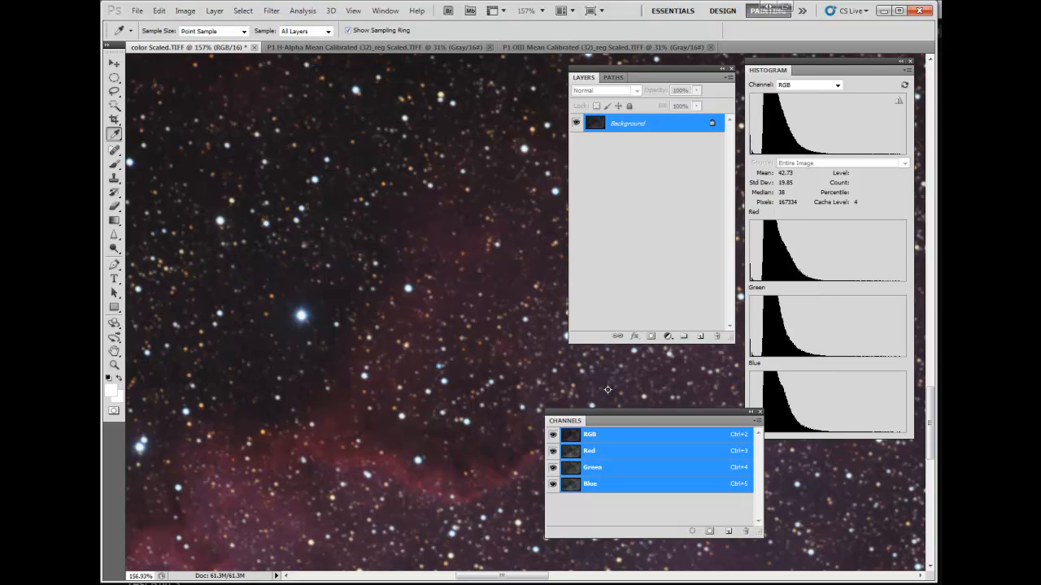
# Clear the channel list off the nebula, fit the whole color image in view and compare it with the reference picture in the browser.
pyautogui.moveTo(629, 411); pyautogui.dragTo(239, 92)
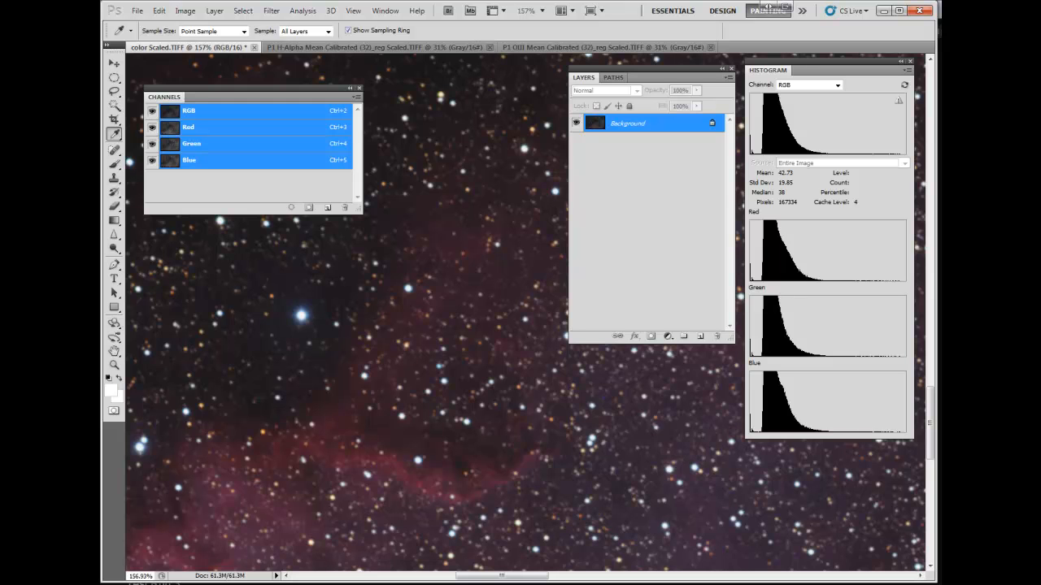
pyautogui.hotkey('ctrl', '0')
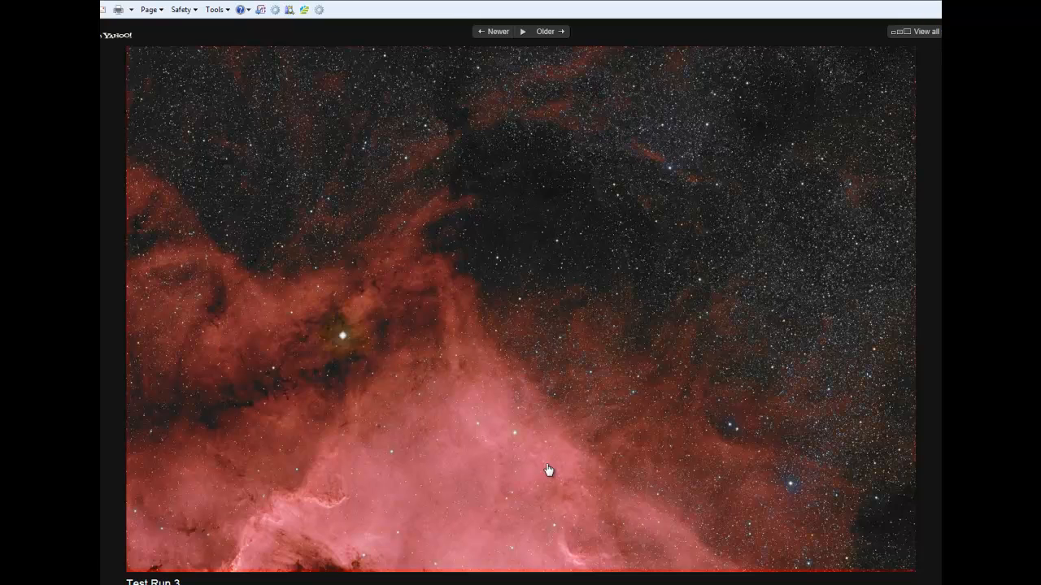
pyautogui.hotkey('alt', 'Tab')
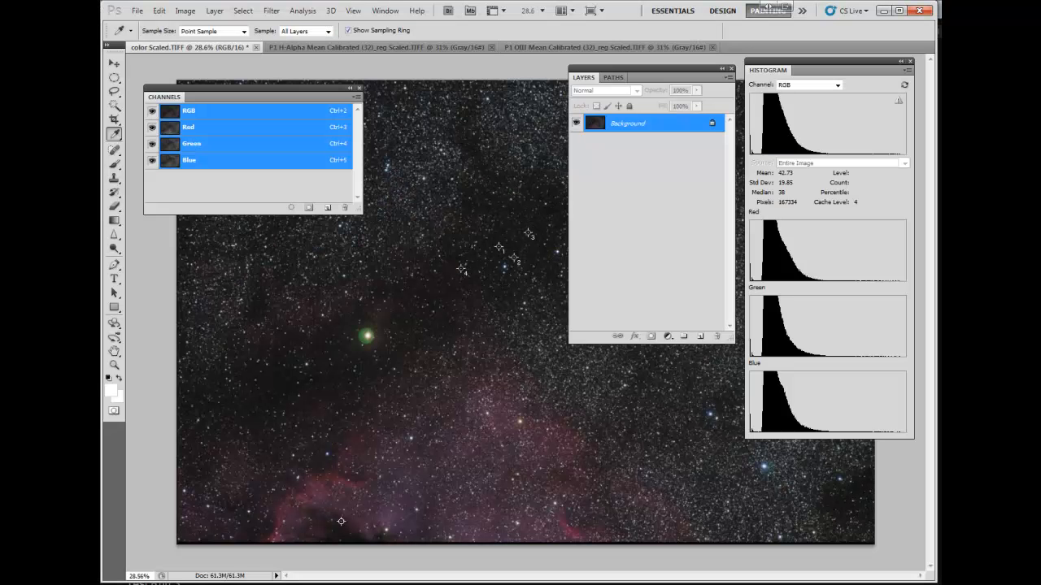
# Duplicate the H-Alpha image as "H-Alpha Stretched" and compare the copy with the original.
pyautogui.click(326, 46)
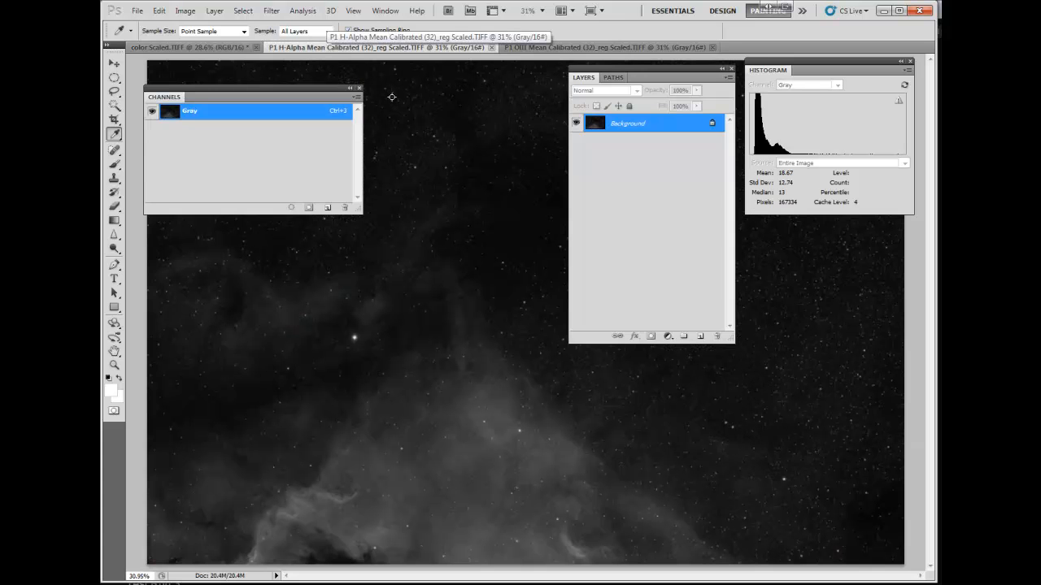
pyautogui.rightClick(365, 47)
pyautogui.click(186, 11)
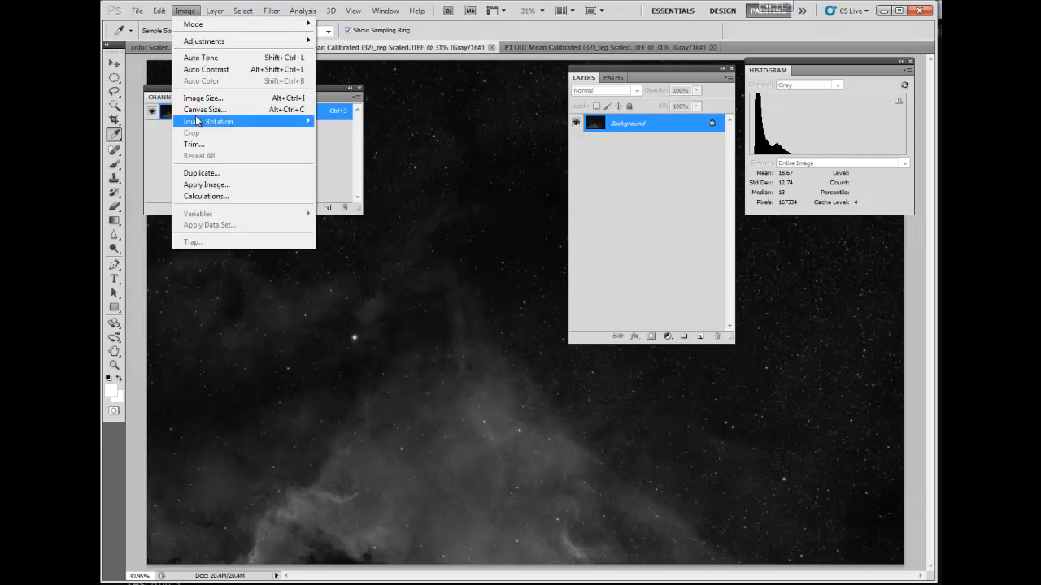
pyautogui.click(219, 174)
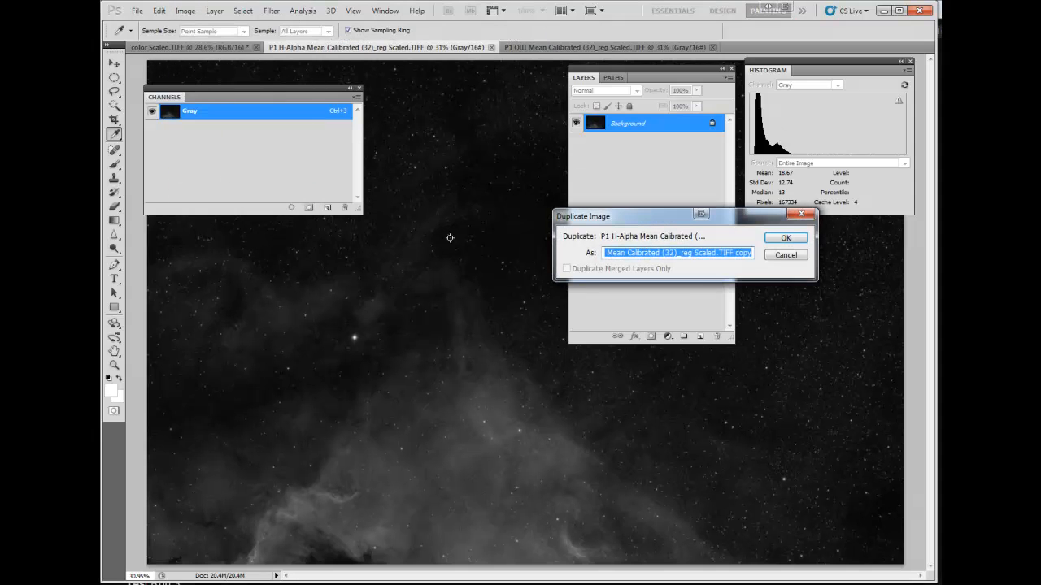
pyautogui.write('H-Alpha Stretched')
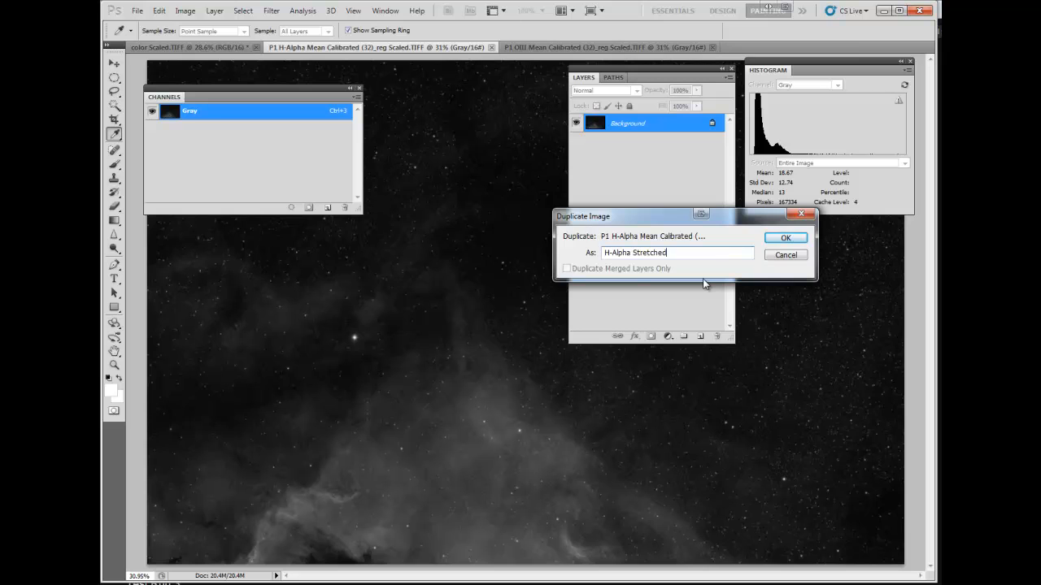
pyautogui.press('Return')
pyautogui.hotkey('ctrl', '0')
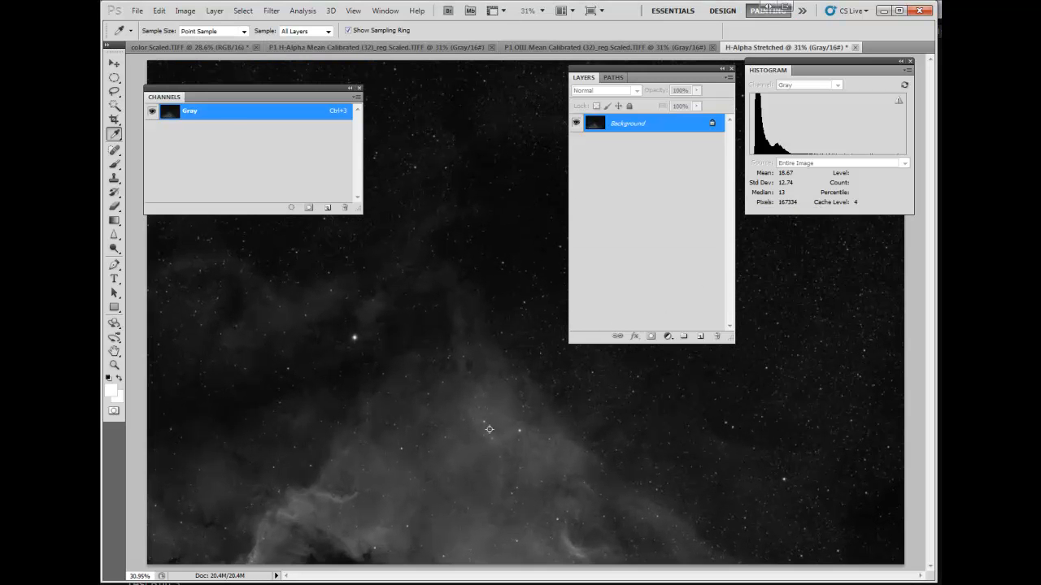
pyautogui.click(412, 49)
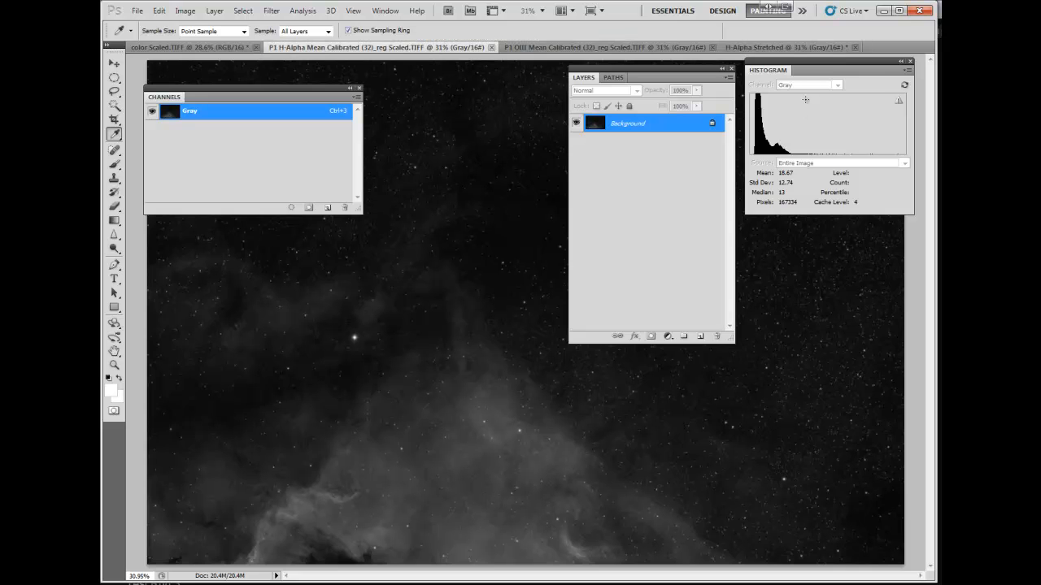
pyautogui.click(795, 49)
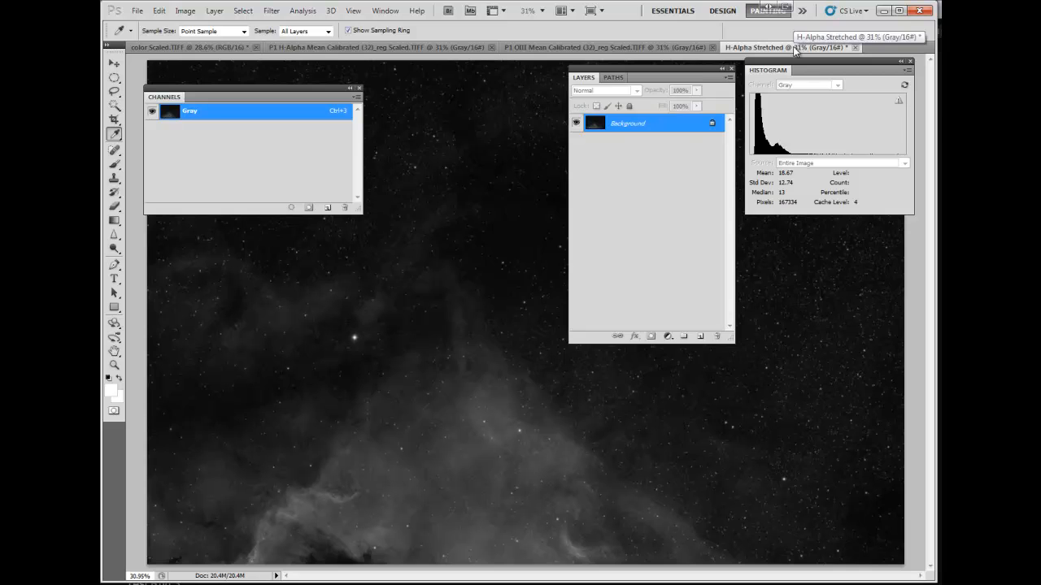
# Start a Curves stretch on H-Alpha Stretched with points at input 25, output 76 and input 114, output 208, and refresh the histogram.
pyautogui.hotkey('ctrl', 'm')
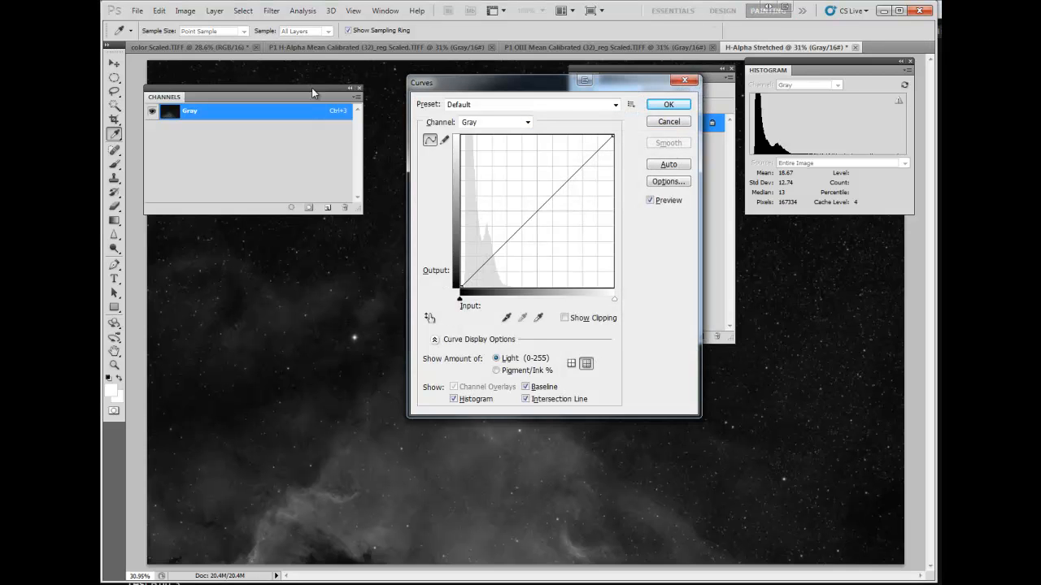
pyautogui.moveTo(311, 88); pyautogui.dragTo(37, 123)
pyautogui.moveTo(513, 240); pyautogui.dragTo(476, 242)
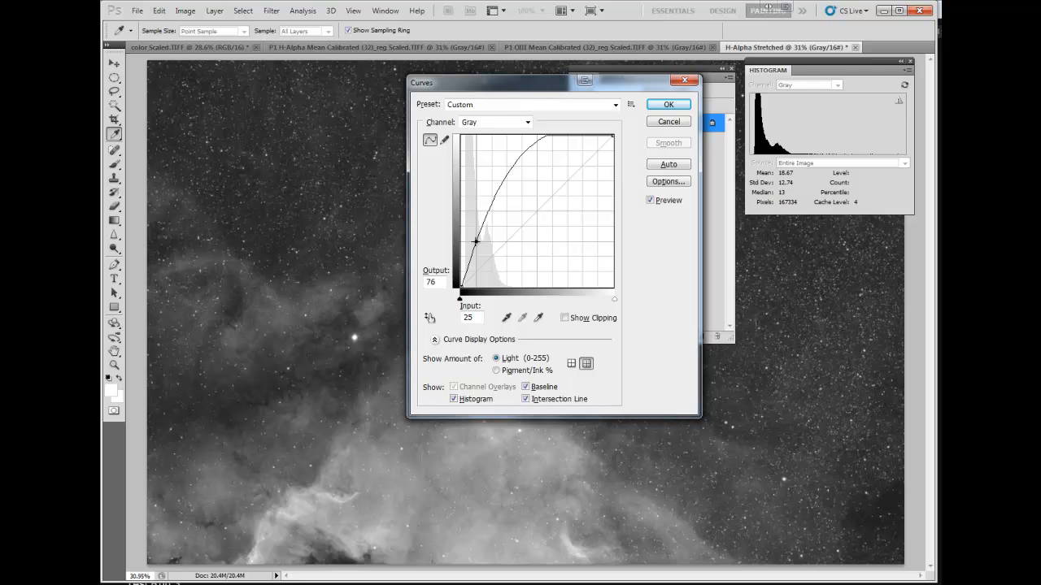
pyautogui.click(547, 136)
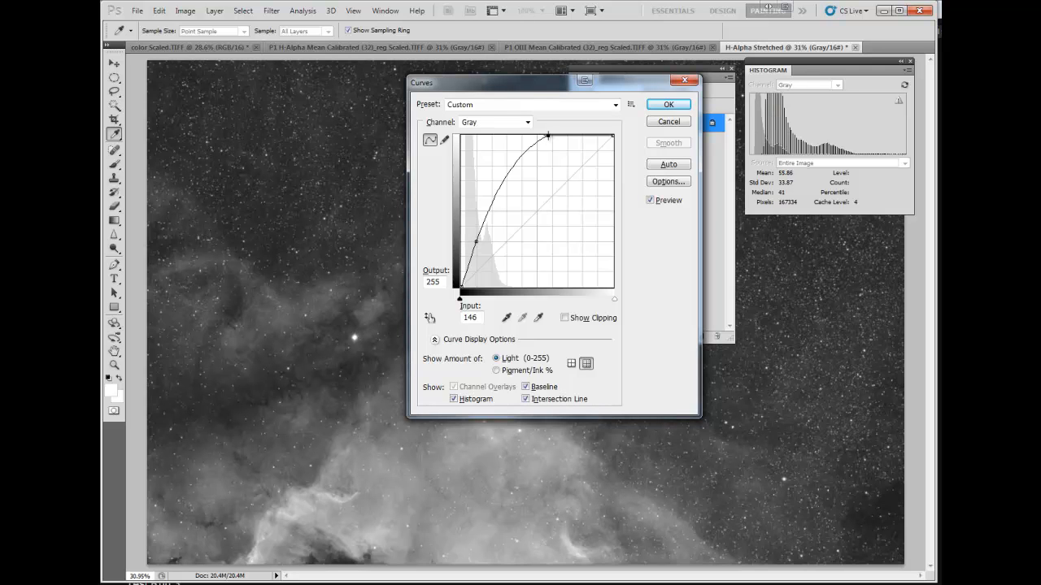
pyautogui.moveTo(512, 173); pyautogui.dragTo(423, 108)
pyautogui.moveTo(550, 138); pyautogui.dragTo(529, 166)
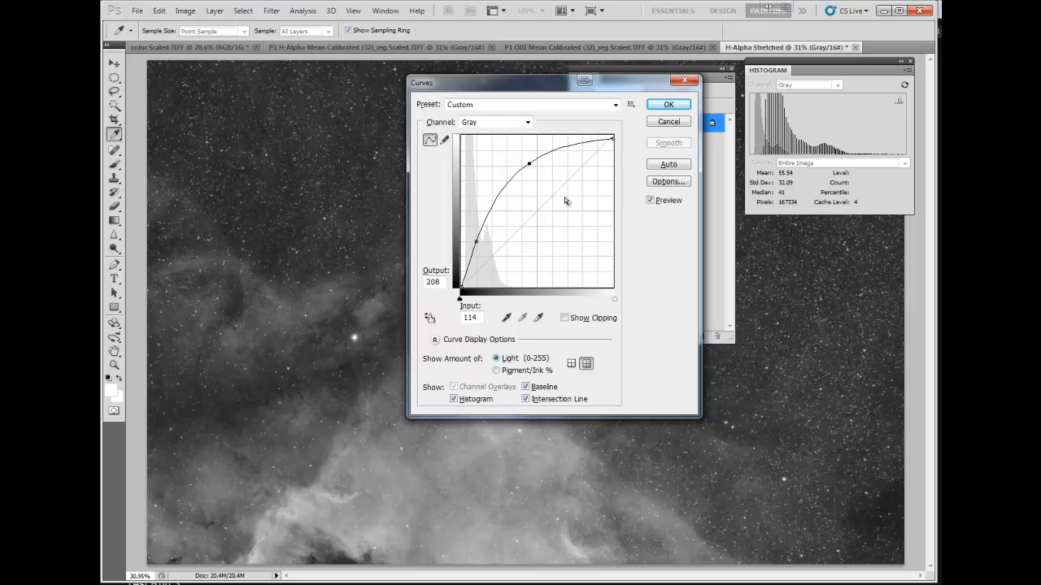
pyautogui.click(900, 101)
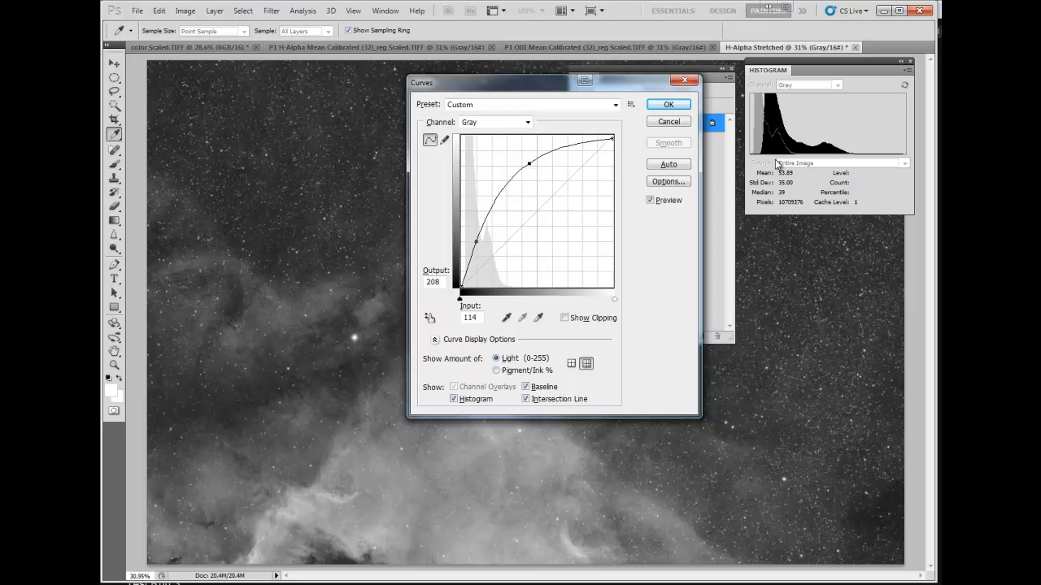
# Soften the stretch by easing the shadow point and lowering the upper point to input 114, output 196, and refresh the histogram.
pyautogui.click(478, 243)
pyautogui.moveTo(530, 164); pyautogui.dragTo(529, 171)
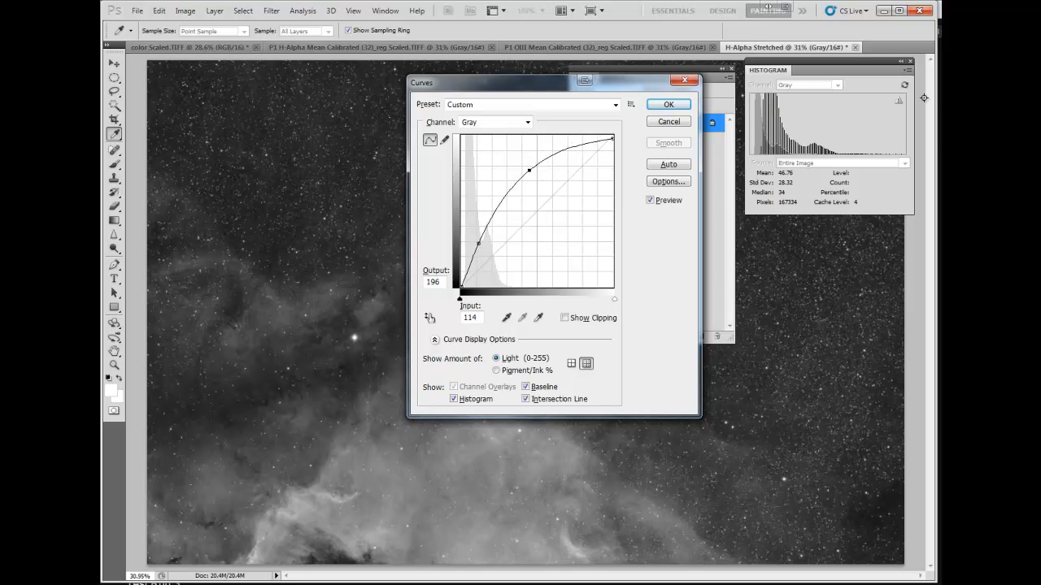
pyautogui.click(899, 101)
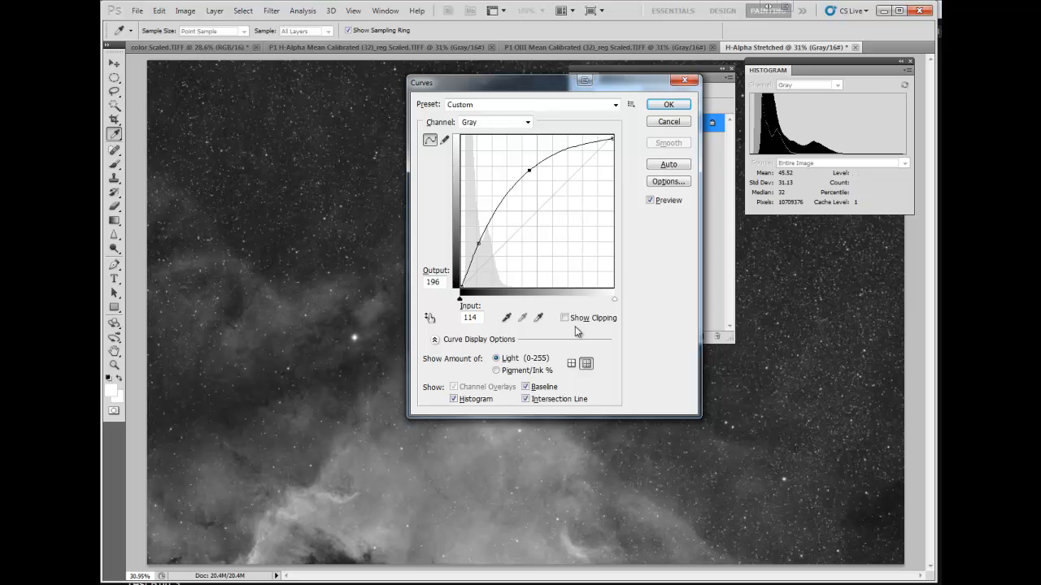
# Clear the Curves dialog and layer list off the upper nebula and sample the dark sky's tones against the curve.
pyautogui.moveTo(514, 86); pyautogui.dragTo(716, 199)
pyautogui.moveTo(644, 74); pyautogui.dragTo(4, 93)
pyautogui.click(562, 87)
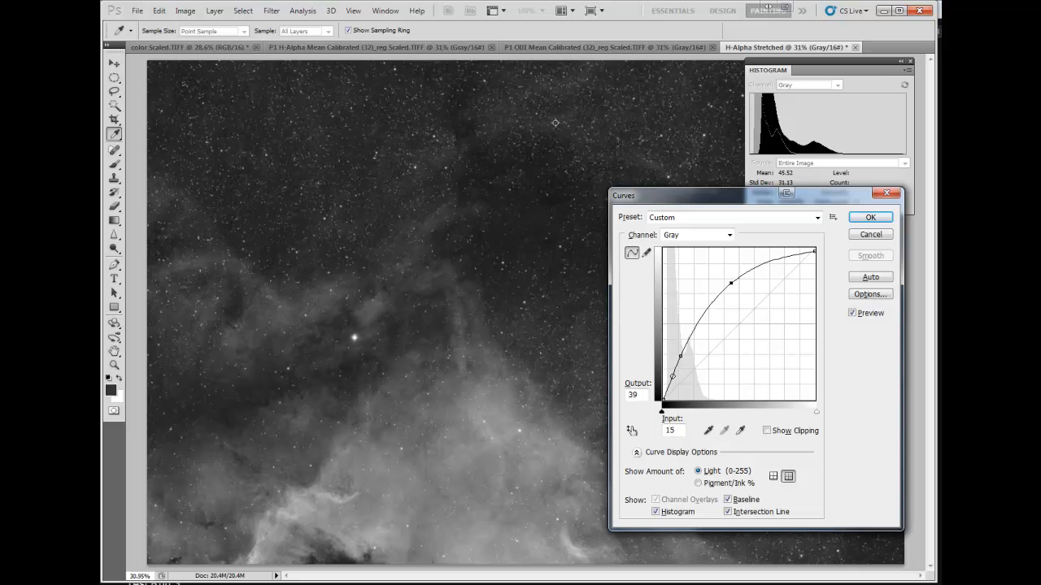
pyautogui.moveTo(549, 126)
pyautogui.mouseDown()
pyautogui.moveTo(511, 119)
pyautogui.moveTo(505, 101)
pyautogui.mouseUp()
# Refine the curve with a low shadow point, a point at input 42, output 95 and a slightly lowered upper point, and apply it.
pyautogui.moveTo(681, 356)
pyautogui.mouseDown()
pyautogui.moveTo(675, 369)
pyautogui.moveTo(689, 347)
pyautogui.mouseUp()
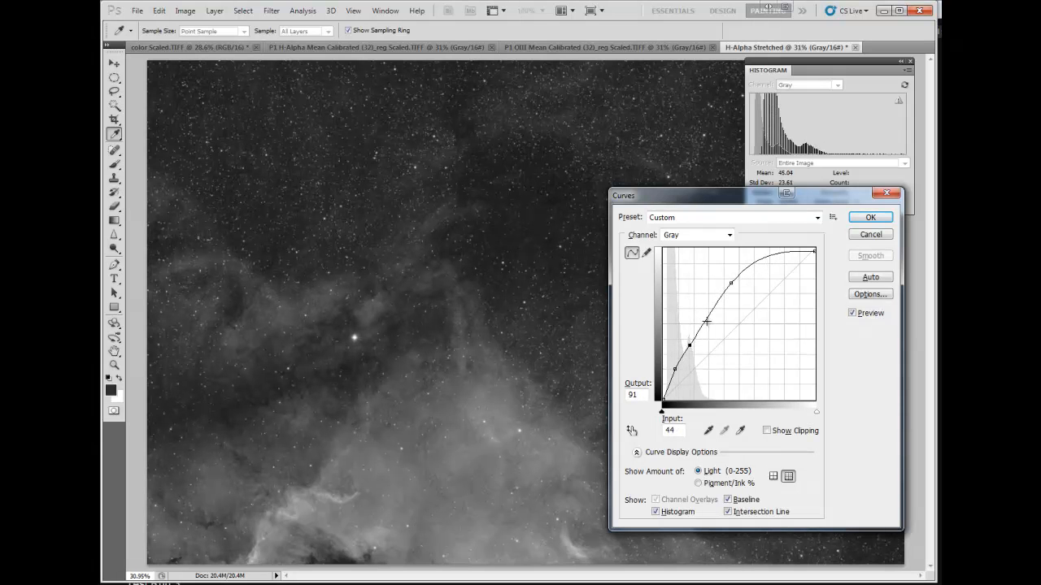
pyautogui.moveTo(730, 286); pyautogui.dragTo(736, 288)
pyautogui.moveTo(689, 345); pyautogui.dragTo(688, 344)
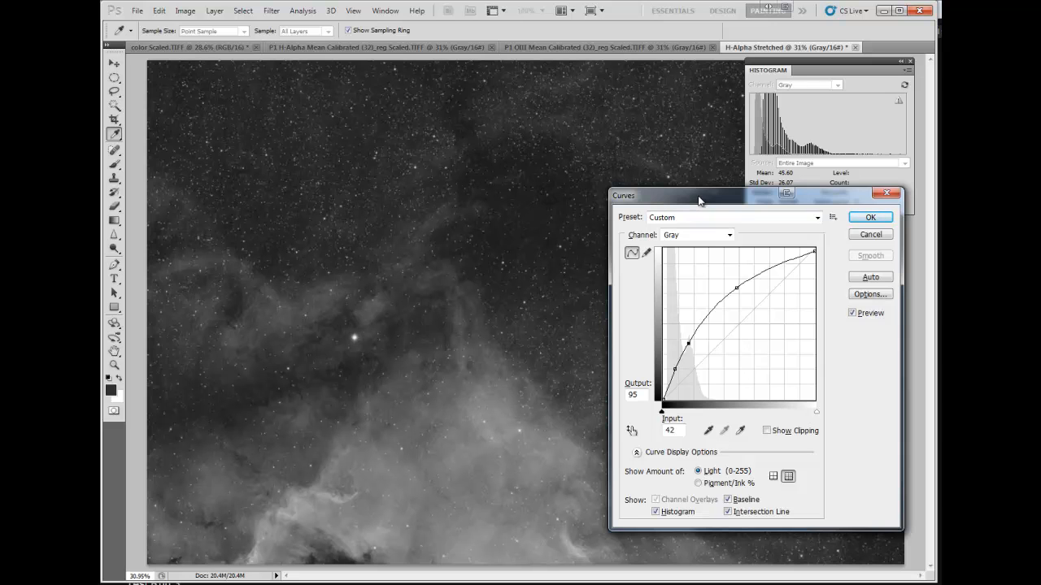
pyautogui.moveTo(697, 202); pyautogui.dragTo(281, 104)
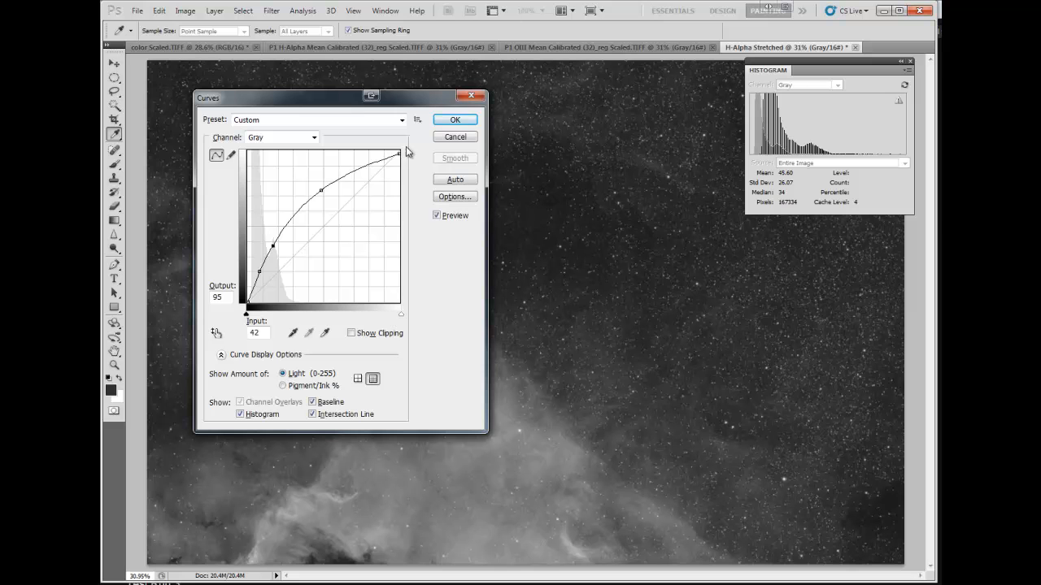
pyautogui.click(455, 121)
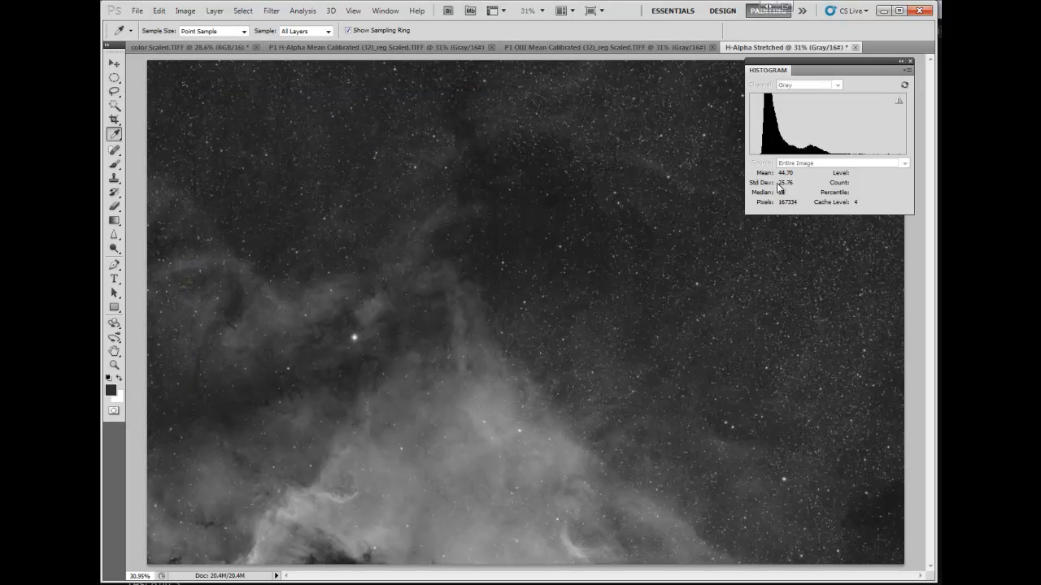
# Refresh the histogram, place four color samplers on star-free dark sky and display their Info readings clear of the histogram.
pyautogui.click(900, 101)
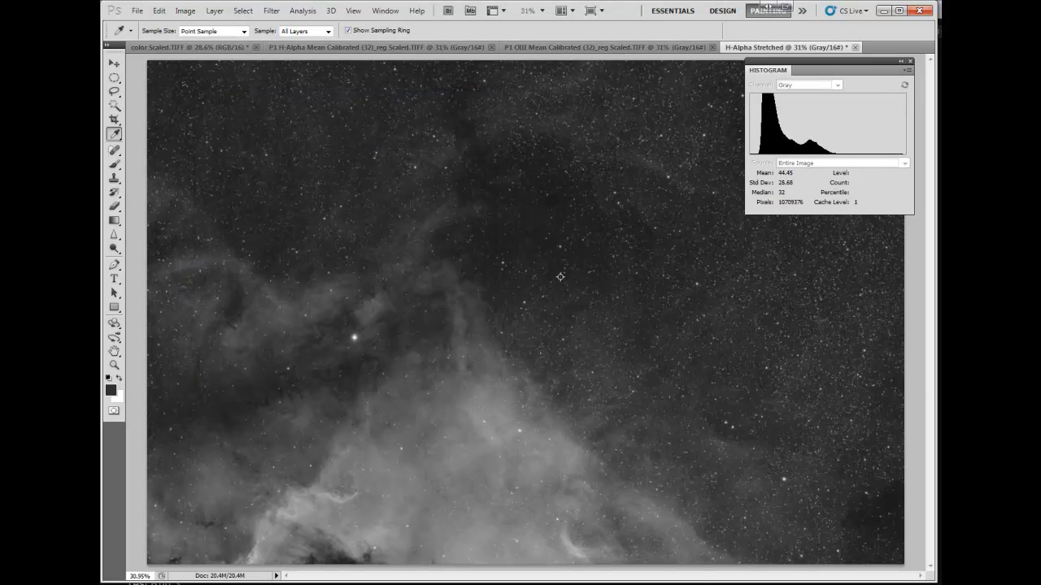
pyautogui.scroll(2, 524, 271)
pyautogui.scroll(14, 527, 260)
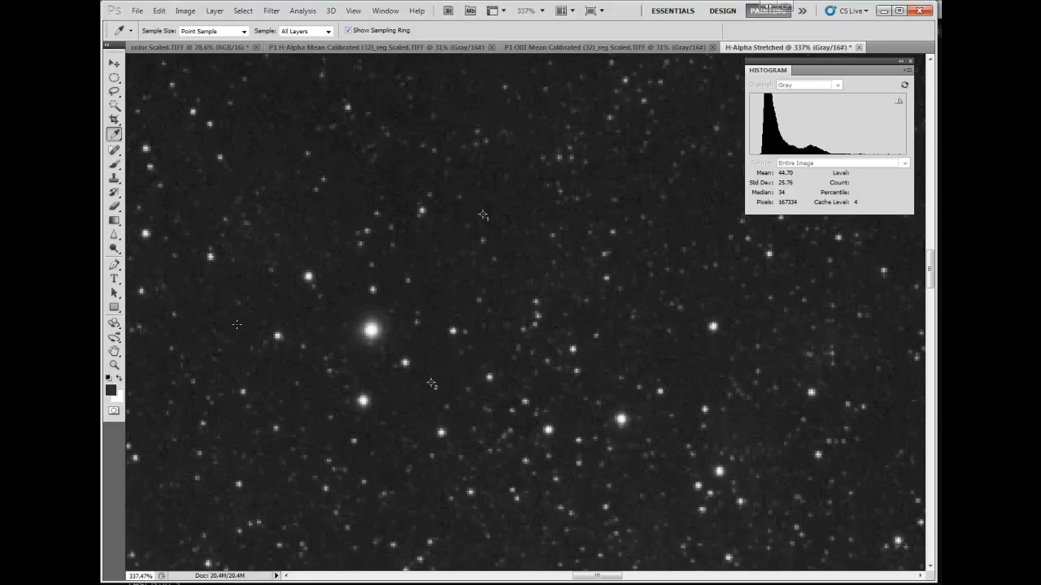
pyautogui.click(262, 163)
pyautogui.press('F8')
pyautogui.moveTo(859, 221); pyautogui.dragTo(825, 235)
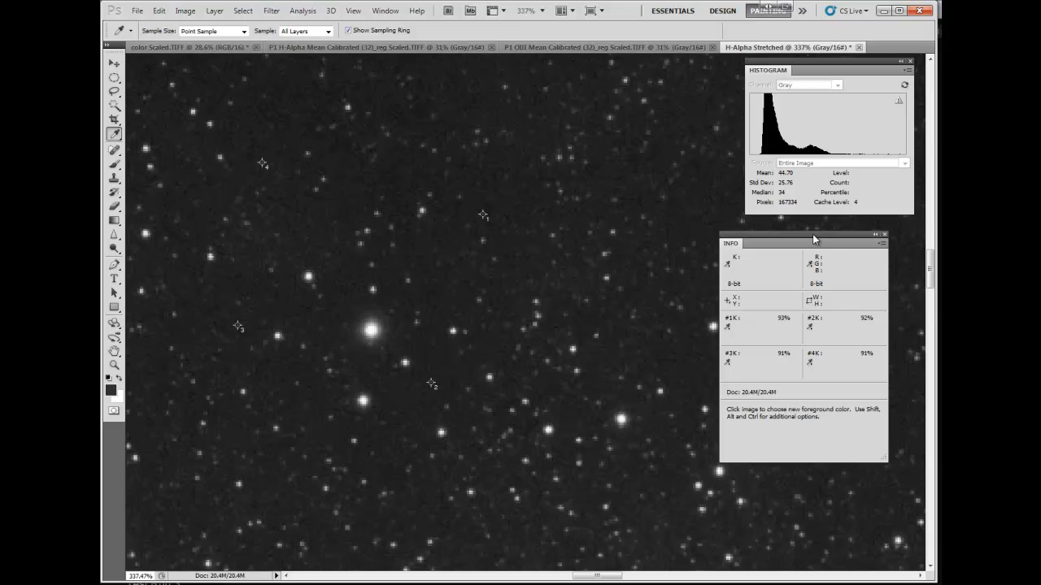
# Move the Info readings aside, fit the image on screen and start a Curves stretch with a point at input 38, output 72, clear of the nebula.
pyautogui.moveTo(814, 239); pyautogui.dragTo(1037, 240)
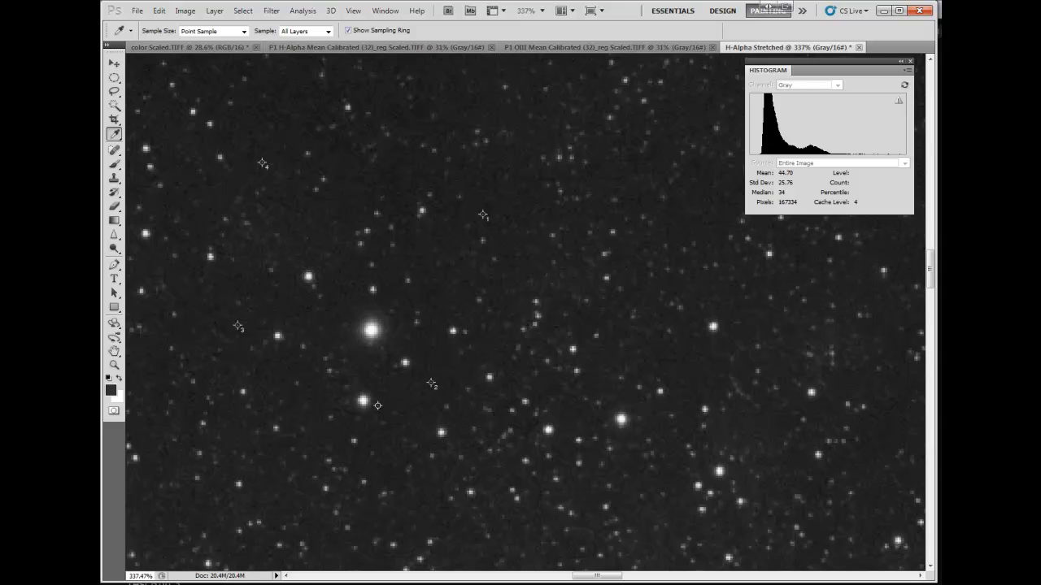
pyautogui.hotkey('ctrl', '0')
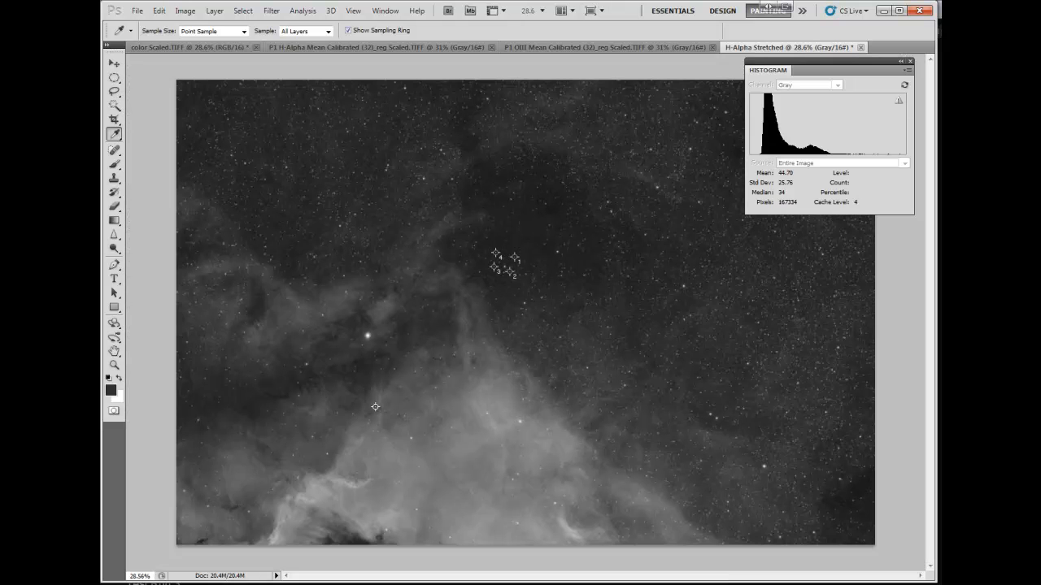
pyautogui.hotkey('ctrl', 'm')
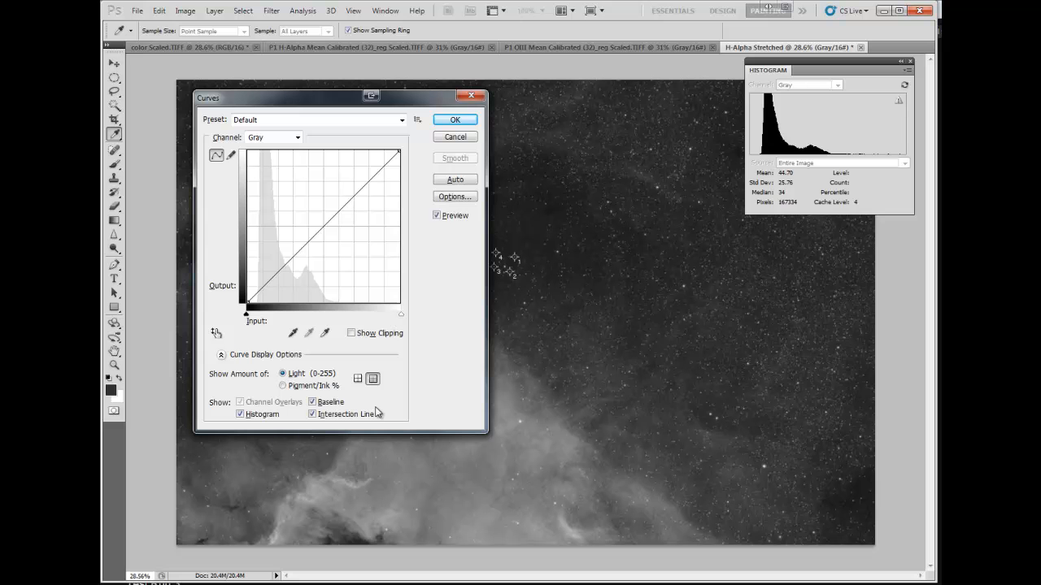
pyautogui.moveTo(278, 272); pyautogui.dragTo(270, 259)
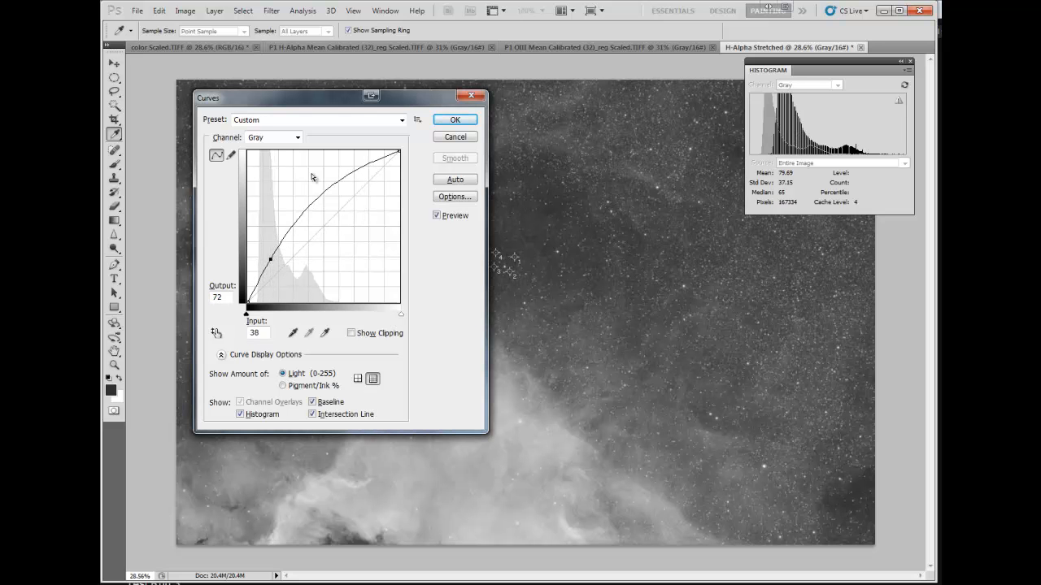
pyautogui.moveTo(410, 107); pyautogui.dragTo(826, 249)
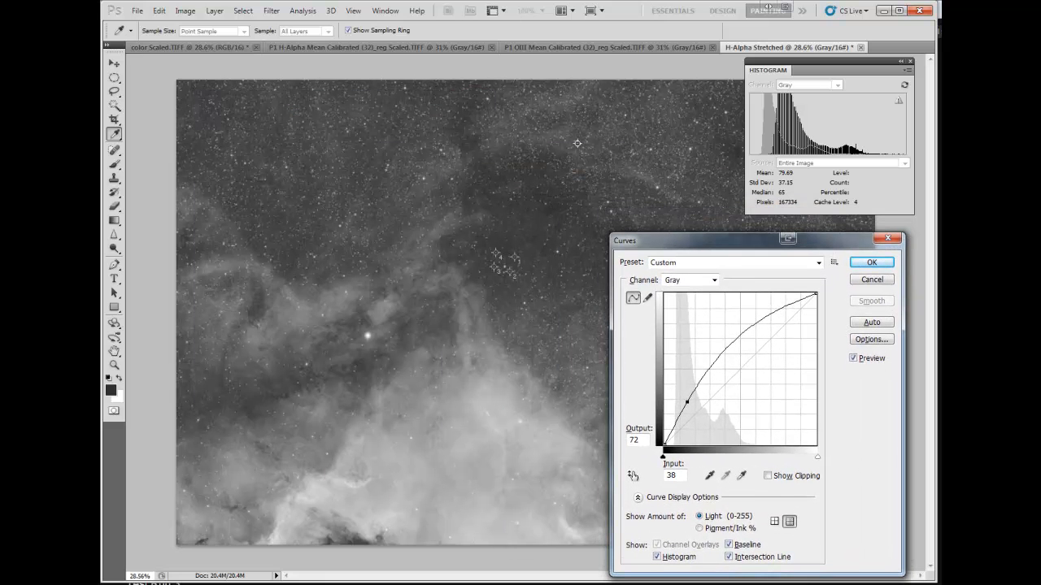
# Slightly lower the curve's white end point and add an upper point at input 130, output 182.
pyautogui.moveTo(816, 294); pyautogui.dragTo(814, 300)
pyautogui.moveTo(740, 337); pyautogui.dragTo(743, 343)
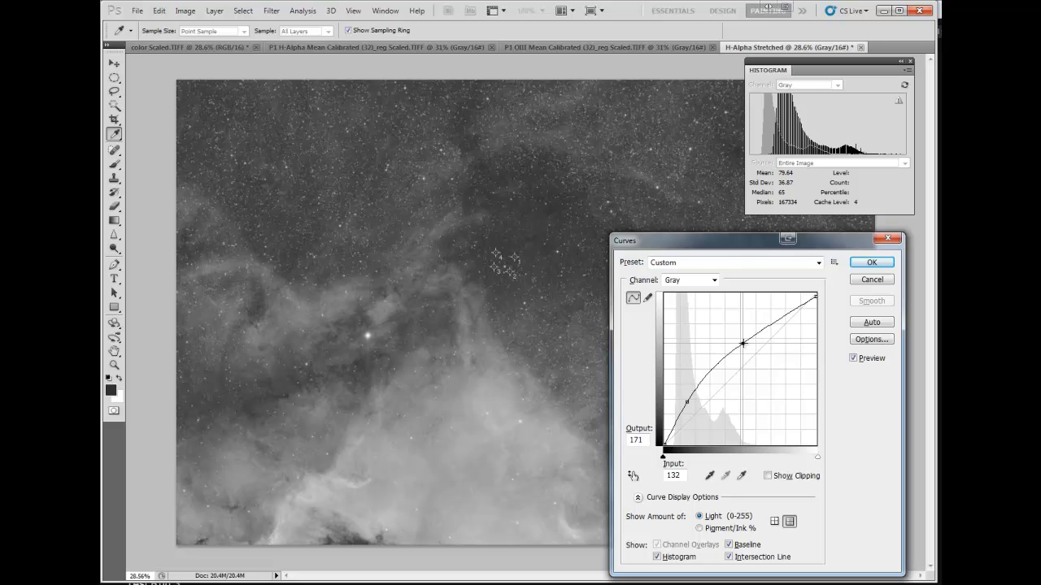
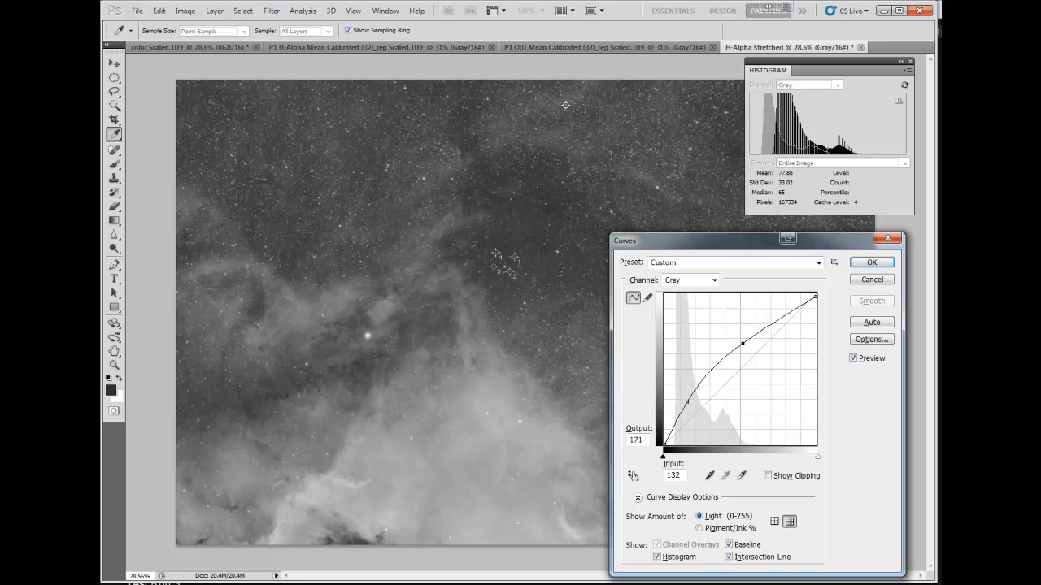
pyautogui.moveTo(743, 344); pyautogui.dragTo(741, 335)
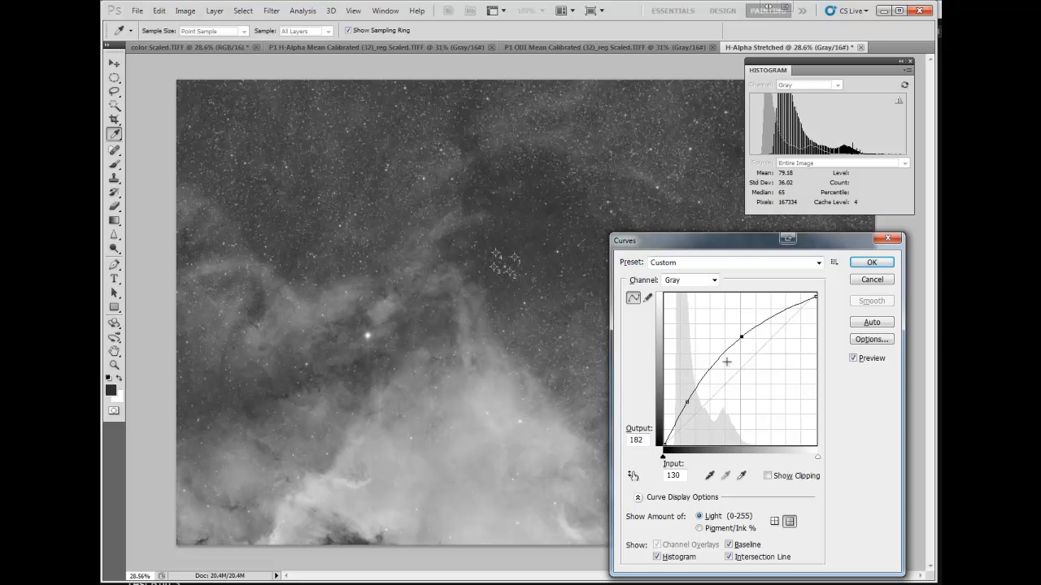
# Steepen the curve with a shadow point, input 55 to output 149 and input 126 to output 202, refresh the histogram, and apply.
pyautogui.moveTo(688, 399)
pyautogui.mouseDown()
pyautogui.moveTo(679, 417)
pyautogui.moveTo(673, 406)
pyautogui.mouseUp()
pyautogui.moveTo(741, 336); pyautogui.dragTo(740, 324)
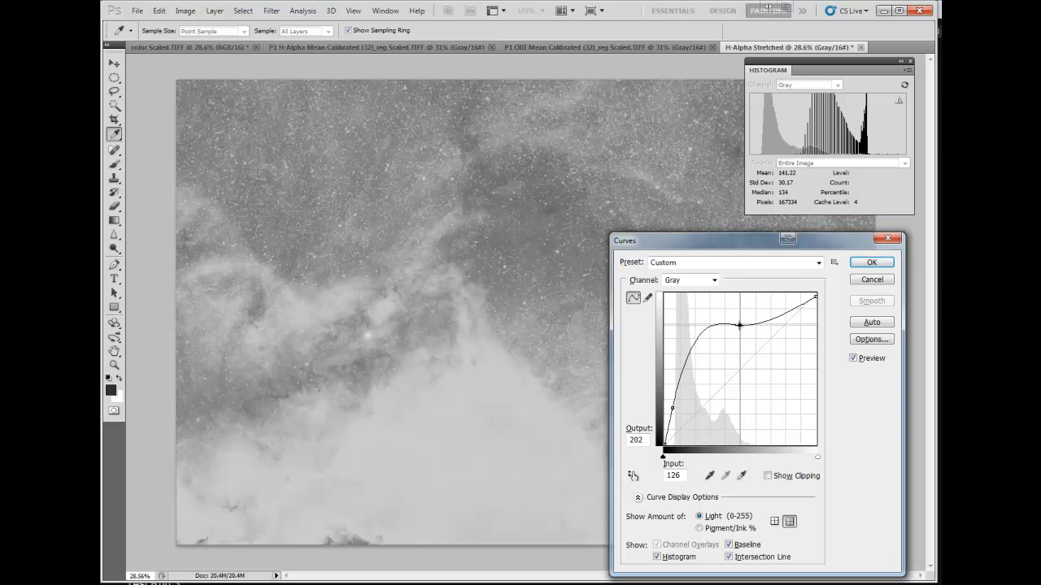
pyautogui.moveTo(699, 351); pyautogui.dragTo(696, 356)
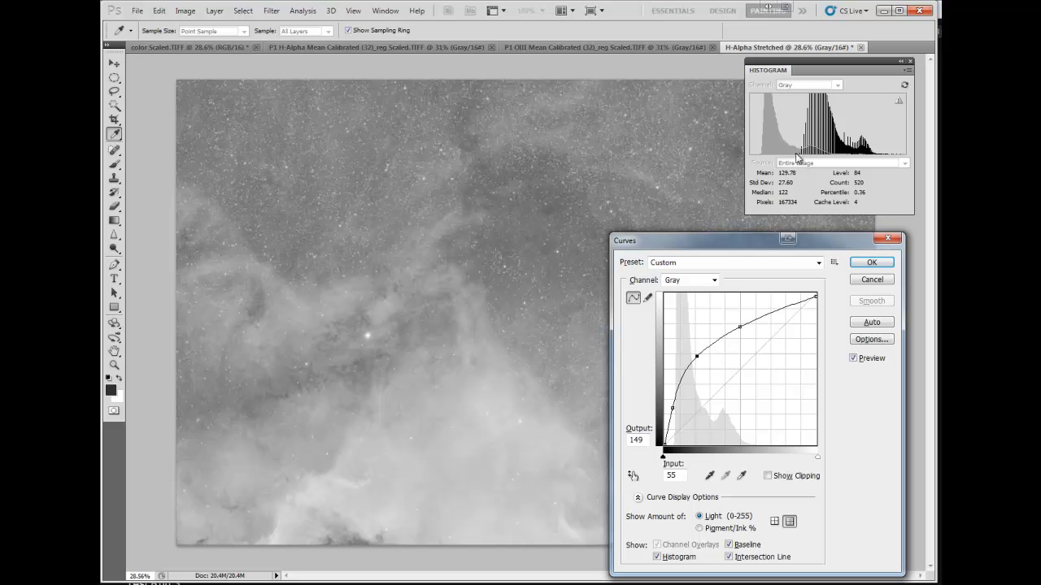
pyautogui.click(900, 101)
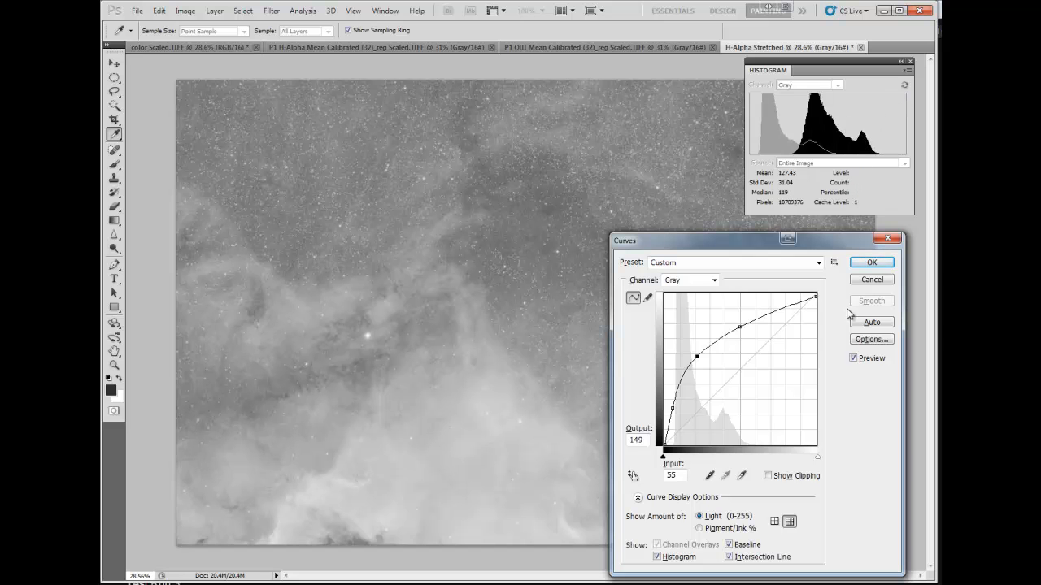
pyautogui.moveTo(664, 445); pyautogui.dragTo(664, 446)
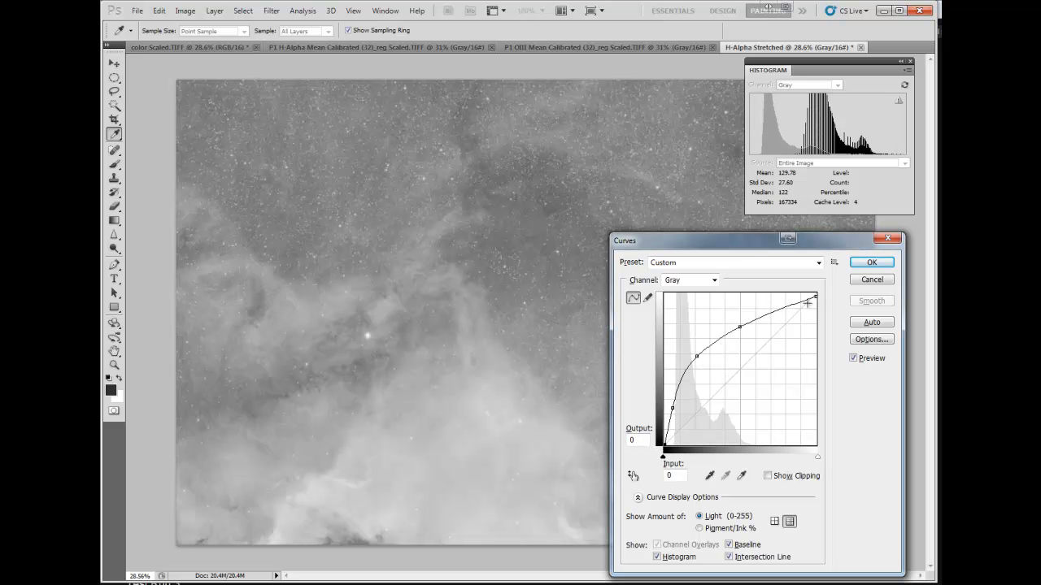
pyautogui.click(871, 264)
# Raise the Levels black input to 75, check the four sampler readings in Info, and apply the adjustment.
pyautogui.hotkey('ctrl', 'l')
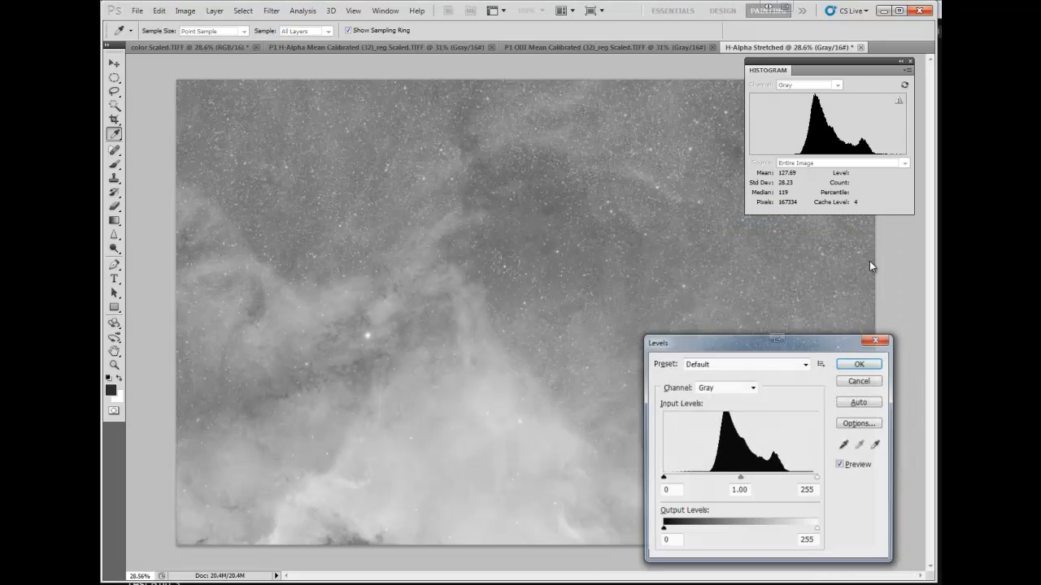
pyautogui.moveTo(663, 478); pyautogui.dragTo(709, 483)
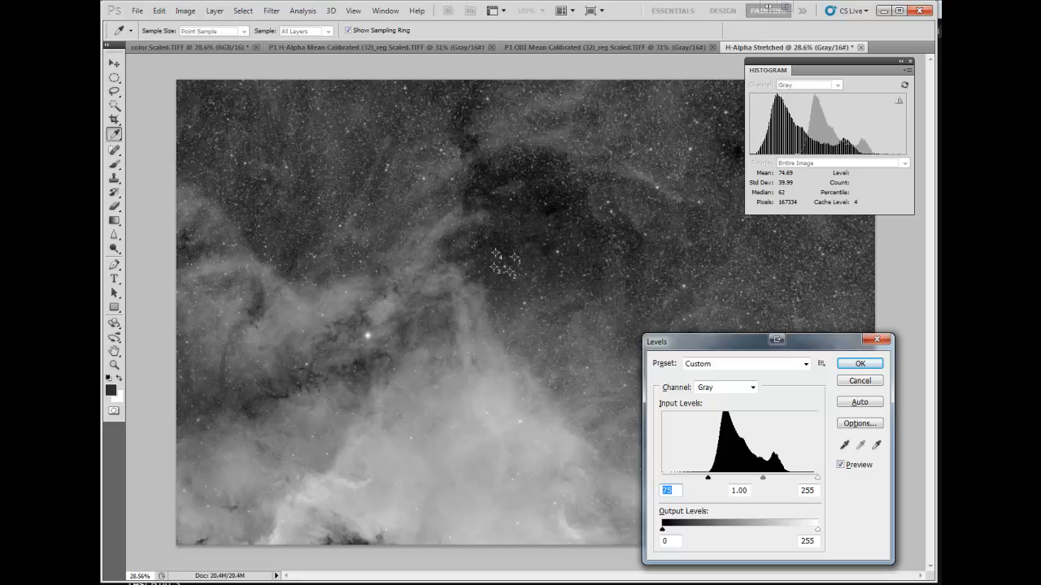
pyautogui.moveTo(984, 238); pyautogui.dragTo(625, 153)
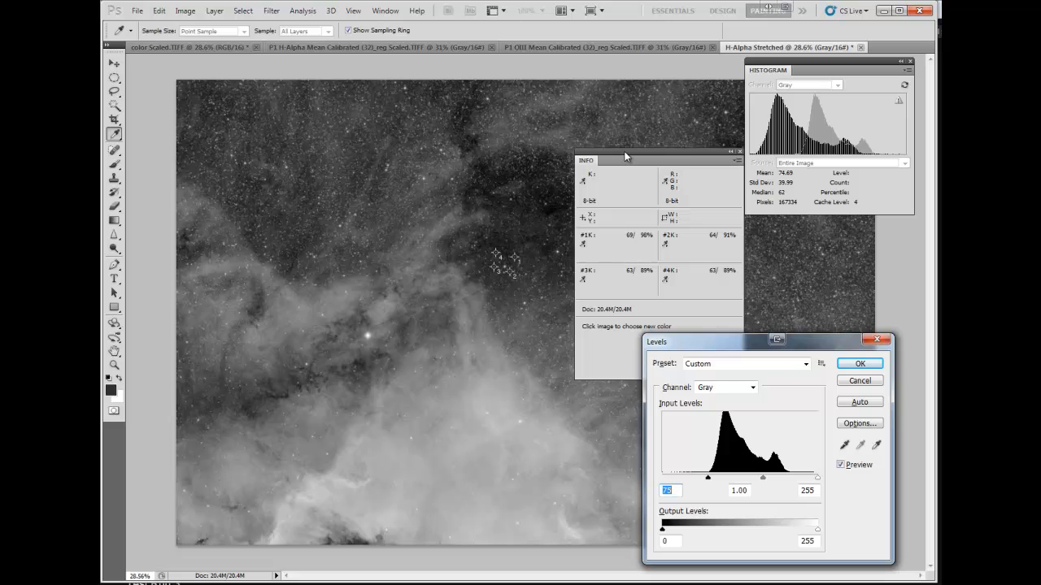
pyautogui.moveTo(625, 156); pyautogui.dragTo(1000, 172)
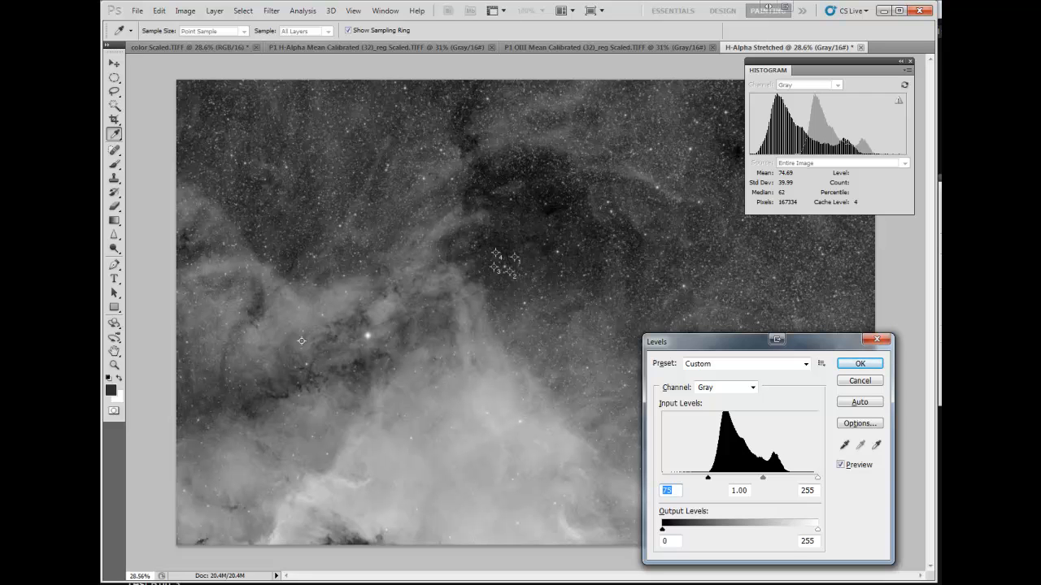
pyautogui.click(855, 363)
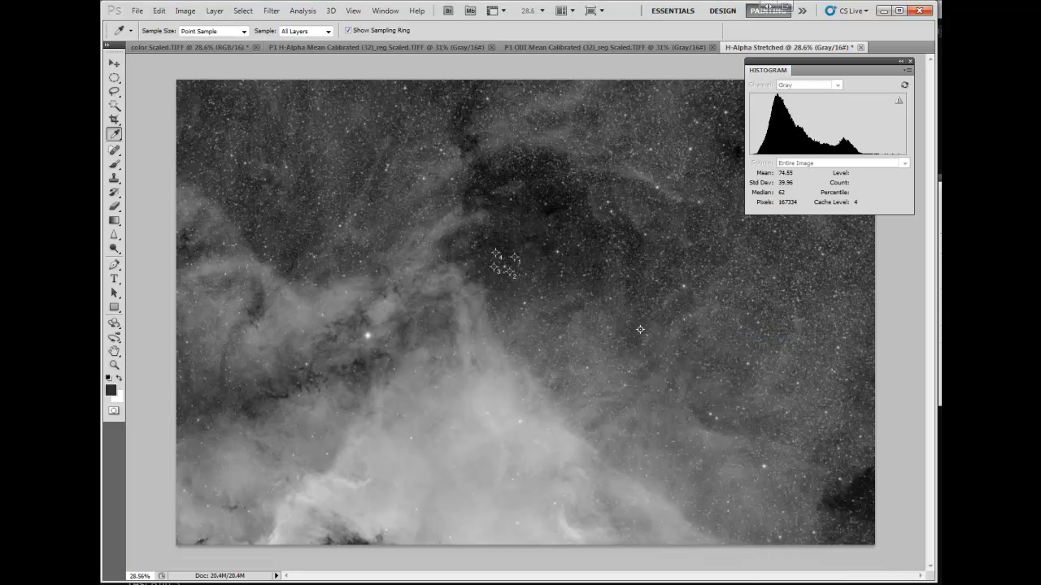
# Shape a contrast-boosting S-curve in a new Curves adjustment, with a lower point at input 88, output 78 and a raised upper point.
pyautogui.hotkey('ctrl', 'm')
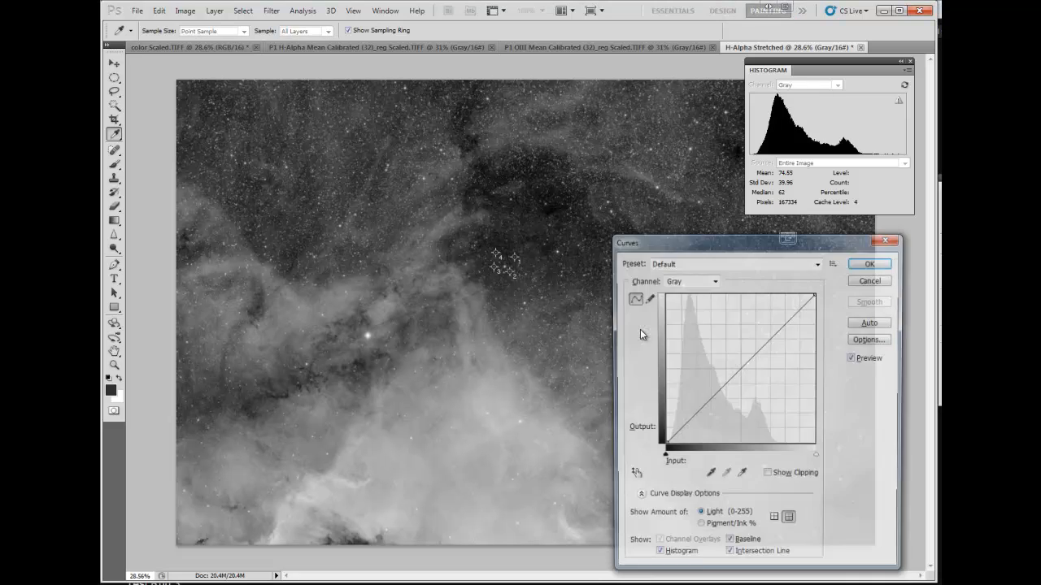
pyautogui.moveTo(717, 392); pyautogui.dragTo(720, 401)
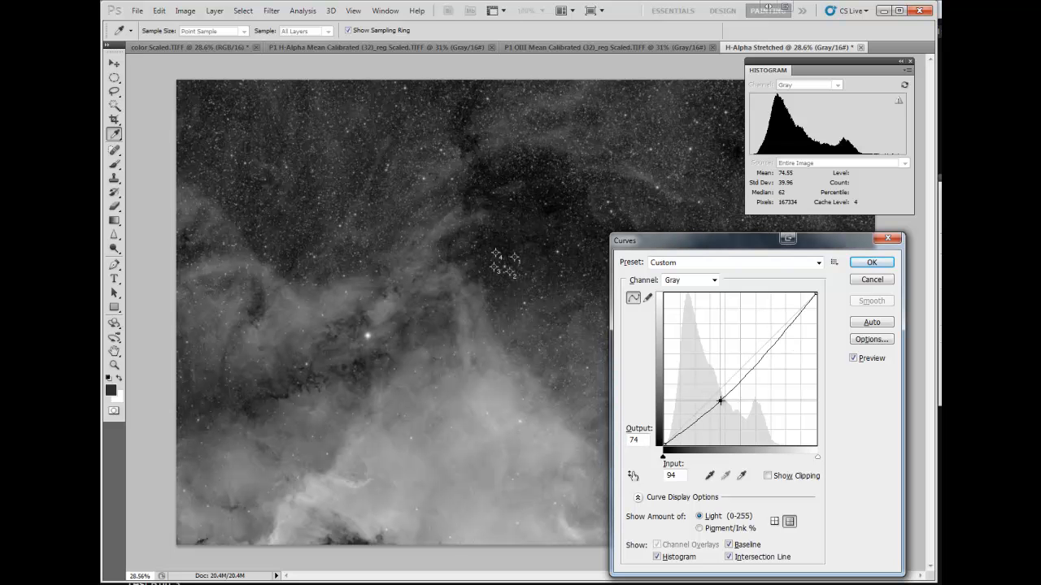
pyautogui.moveTo(751, 366); pyautogui.dragTo(751, 353)
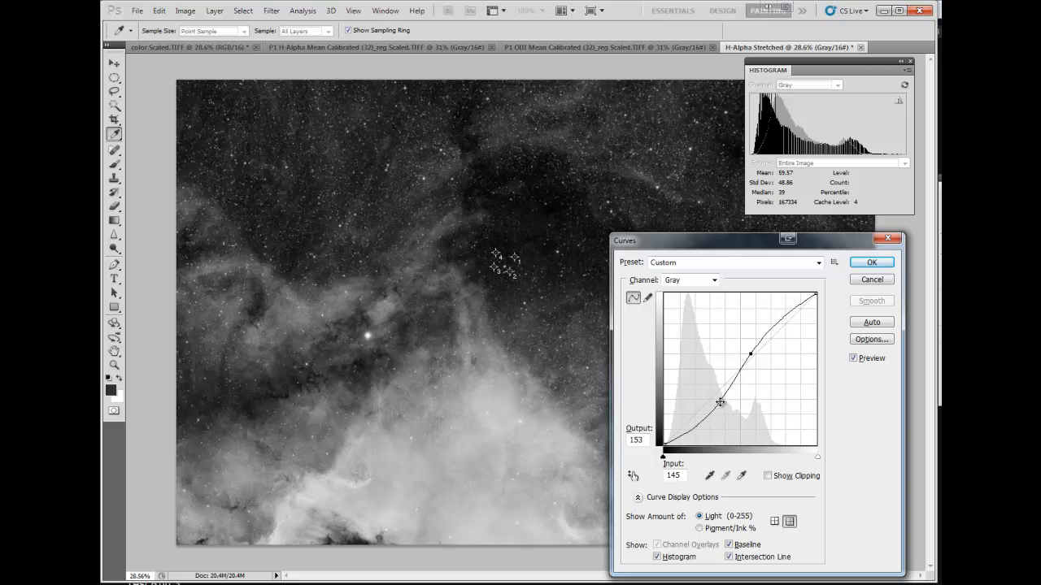
pyautogui.moveTo(719, 400); pyautogui.dragTo(717, 397)
pyautogui.moveTo(750, 357); pyautogui.dragTo(757, 343)
pyautogui.click(718, 399)
pyautogui.moveTo(717, 398); pyautogui.dragTo(716, 400)
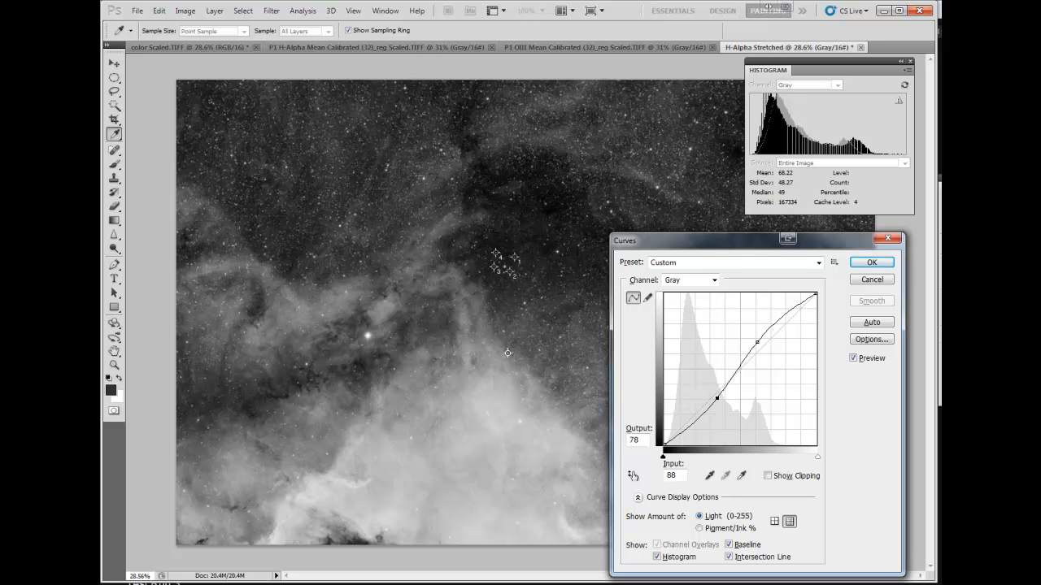
# Compare the curve with the original, sample the bright nebula's tones, and add a highlight point at input 202, output 206.
pyautogui.click(853, 359)
pyautogui.click(853, 358)
pyautogui.click(391, 478)
pyautogui.moveTo(422, 485)
pyautogui.mouseDown()
pyautogui.moveTo(457, 479)
pyautogui.moveTo(468, 494)
pyautogui.moveTo(499, 485)
pyautogui.moveTo(456, 454)
pyautogui.moveTo(388, 499)
pyautogui.moveTo(472, 472)
pyautogui.mouseUp()
pyautogui.moveTo(757, 343); pyautogui.dragTo(781, 321)
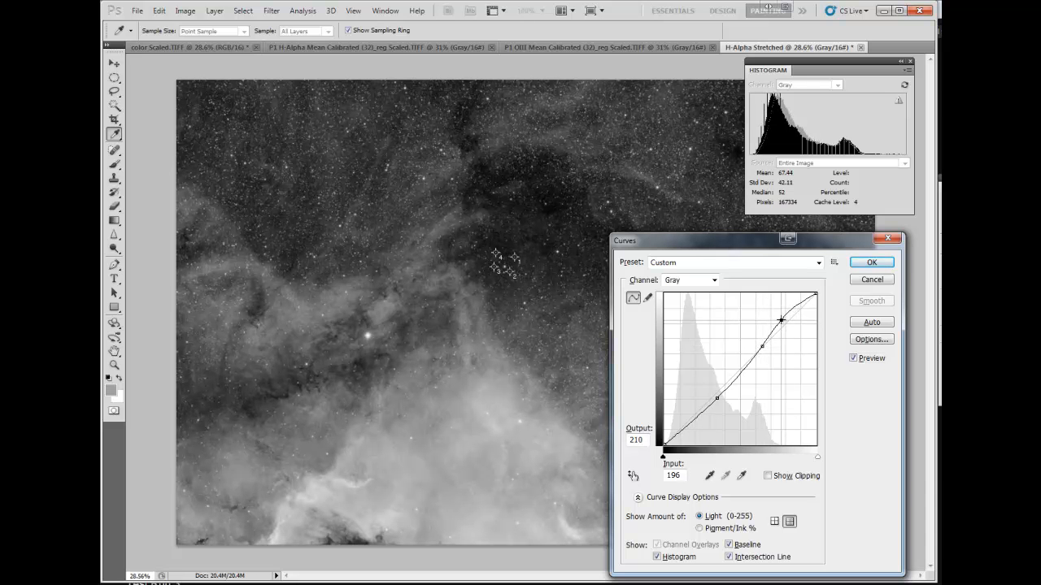
pyautogui.moveTo(762, 348); pyautogui.dragTo(784, 323)
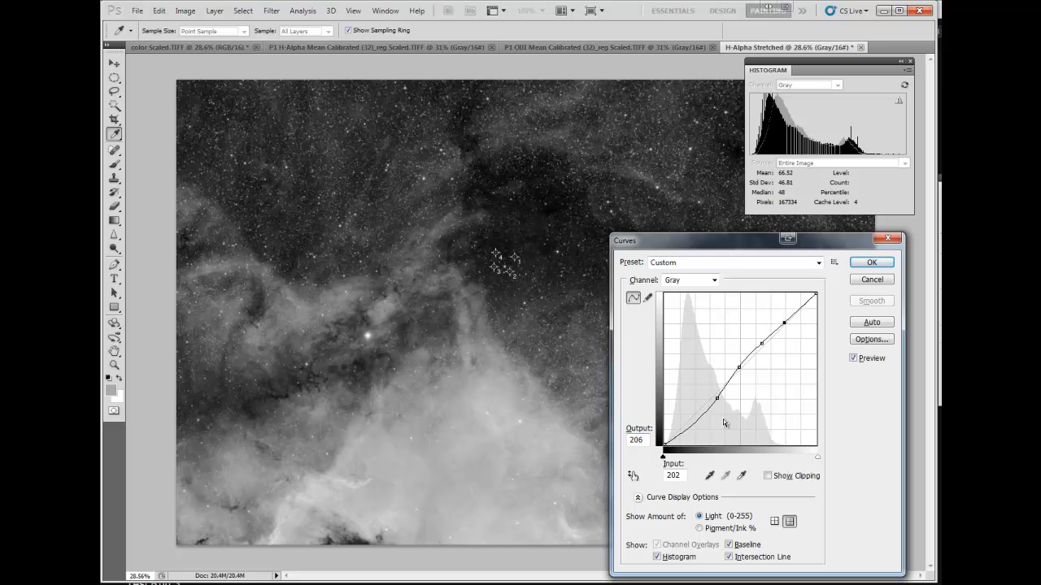
# Compare before and after, set curve points at input 160, output 175 and input 127, output 129, and apply the curve.
pyautogui.click(852, 359)
pyautogui.click(853, 359)
pyautogui.click(761, 344)
pyautogui.moveTo(761, 344); pyautogui.dragTo(759, 341)
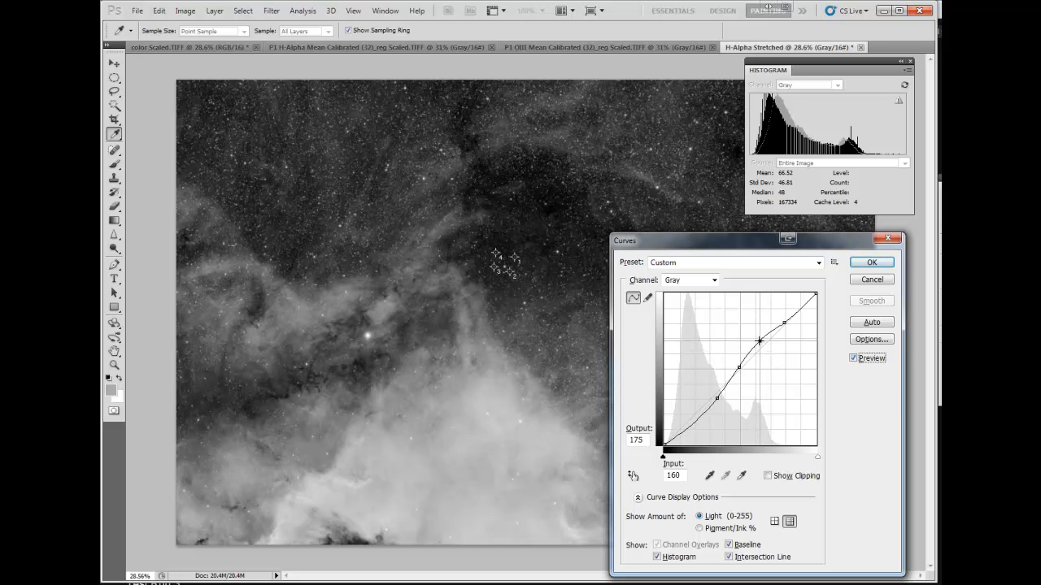
pyautogui.click(740, 368)
pyautogui.moveTo(739, 367); pyautogui.dragTo(740, 369)
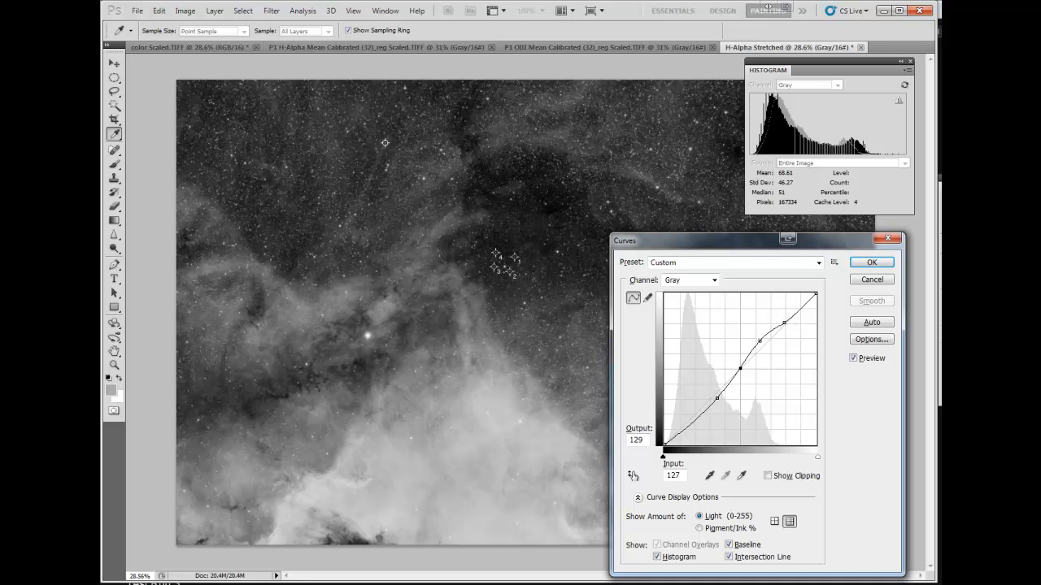
pyautogui.click(880, 261)
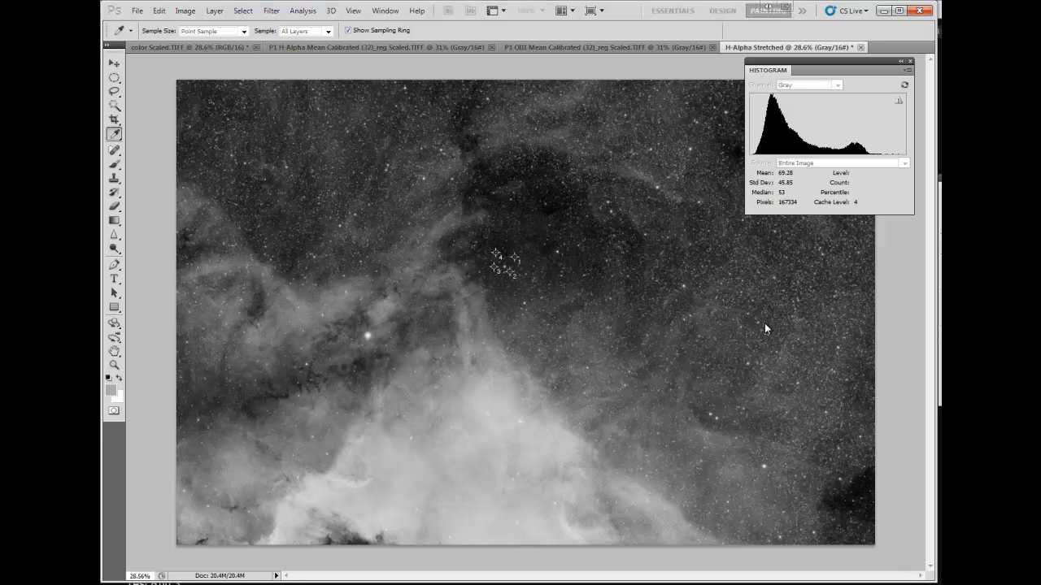
# Trim the empty shadows with Levels by setting the black input to 6, and apply it.
pyautogui.hotkey('ctrl', 'l')
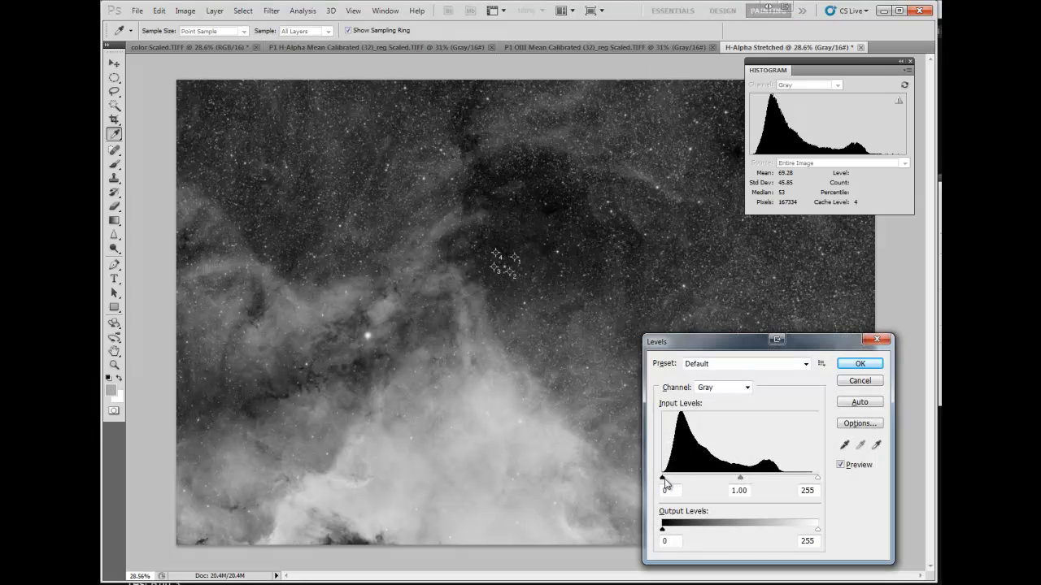
pyautogui.moveTo(662, 478); pyautogui.dragTo(666, 482)
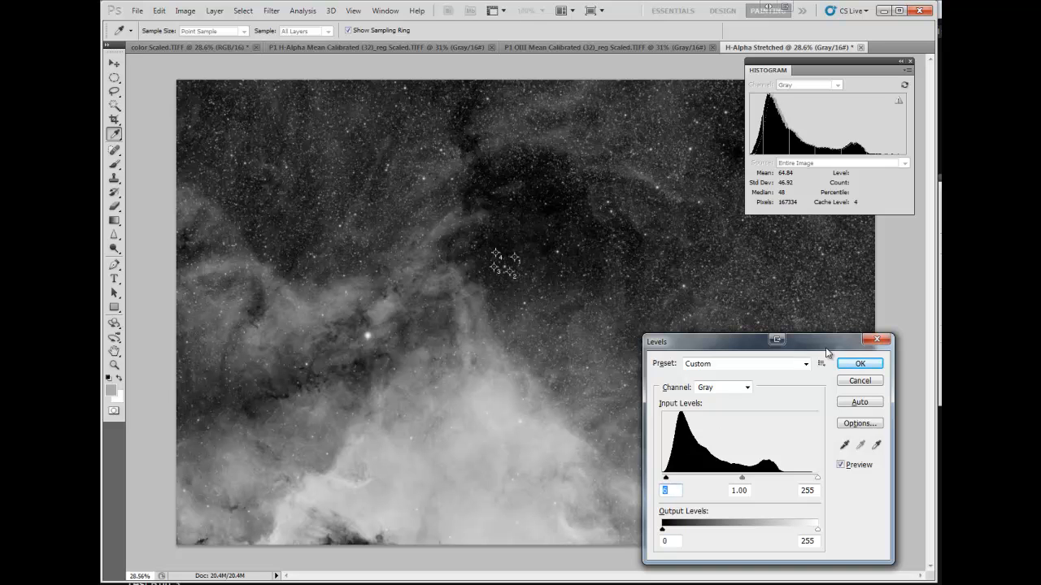
pyautogui.click(860, 364)
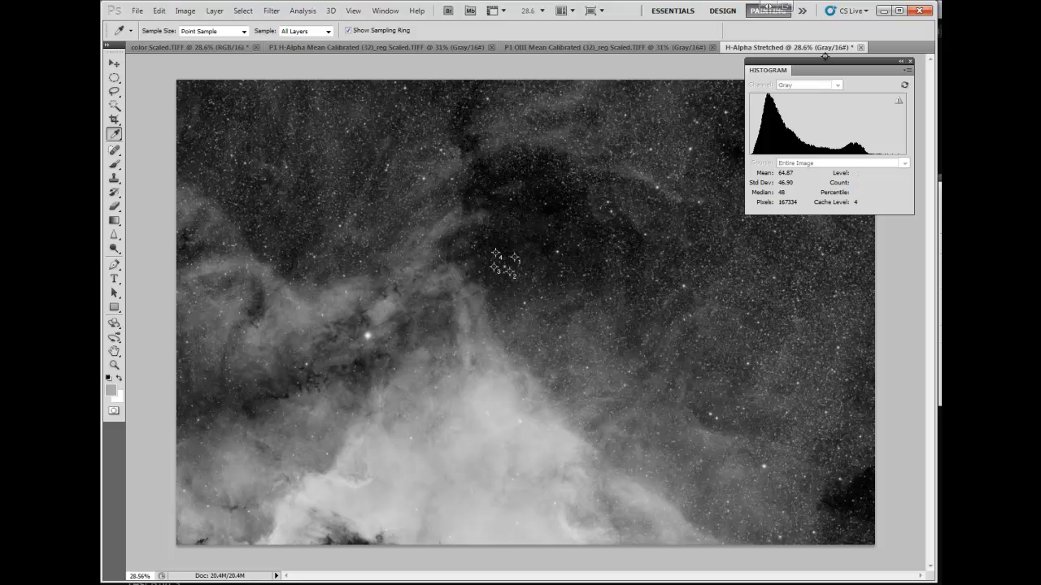
# Put the histogram away, isolate the Red channel of the color Scaled.TIFF image, and select and copy all of it.
pyautogui.moveTo(830, 62); pyautogui.dragTo(1034, 65)
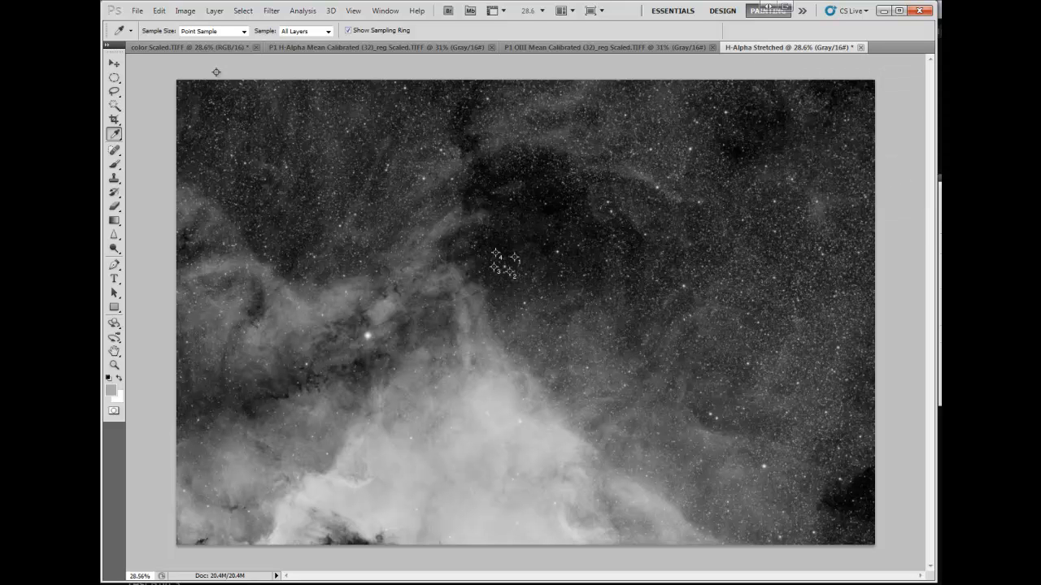
pyautogui.click(195, 47)
pyautogui.moveTo(102, 149); pyautogui.dragTo(266, 150)
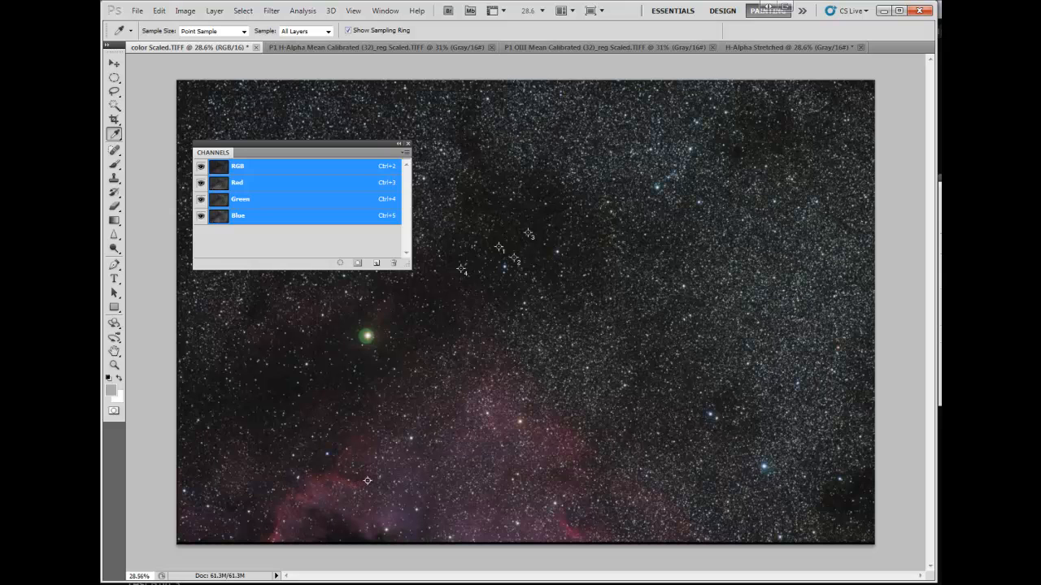
pyautogui.click(262, 188)
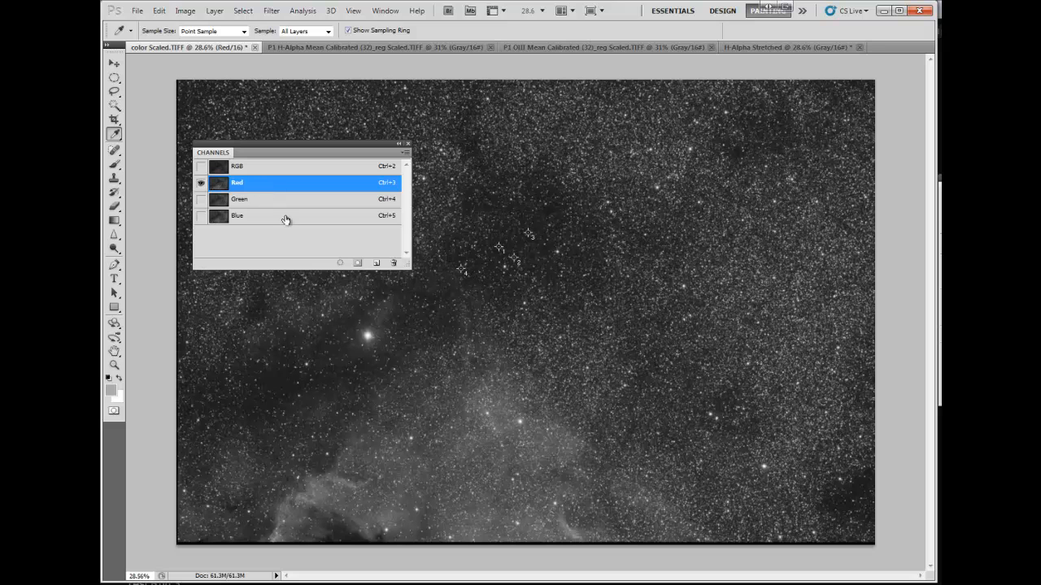
pyautogui.hotkey('ctrl', 'a')
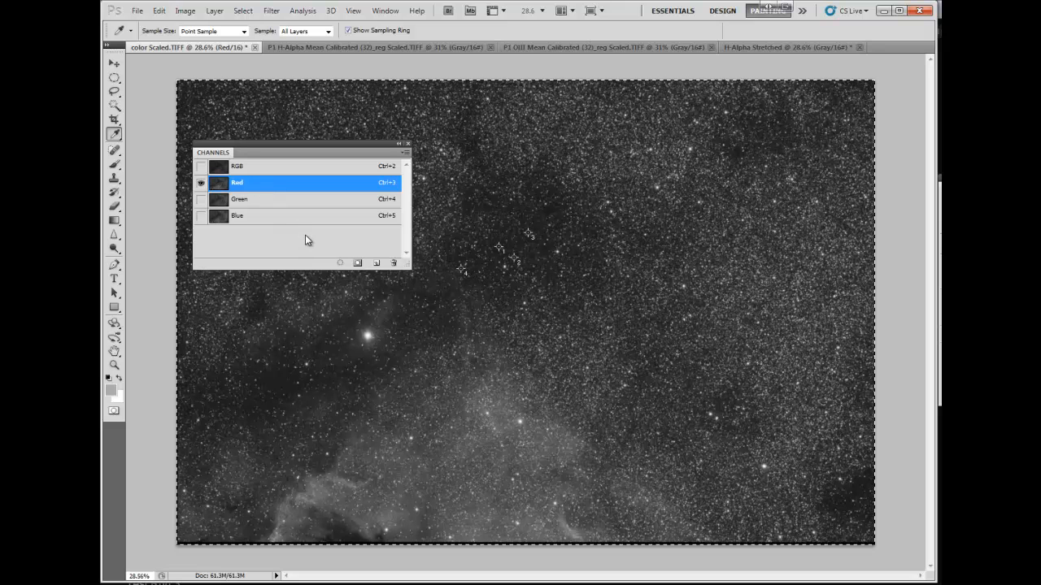
# Paste the copied channel as a new layer in the H-Alpha Stretched image and name the layer Red Channel.
pyautogui.click(768, 49)
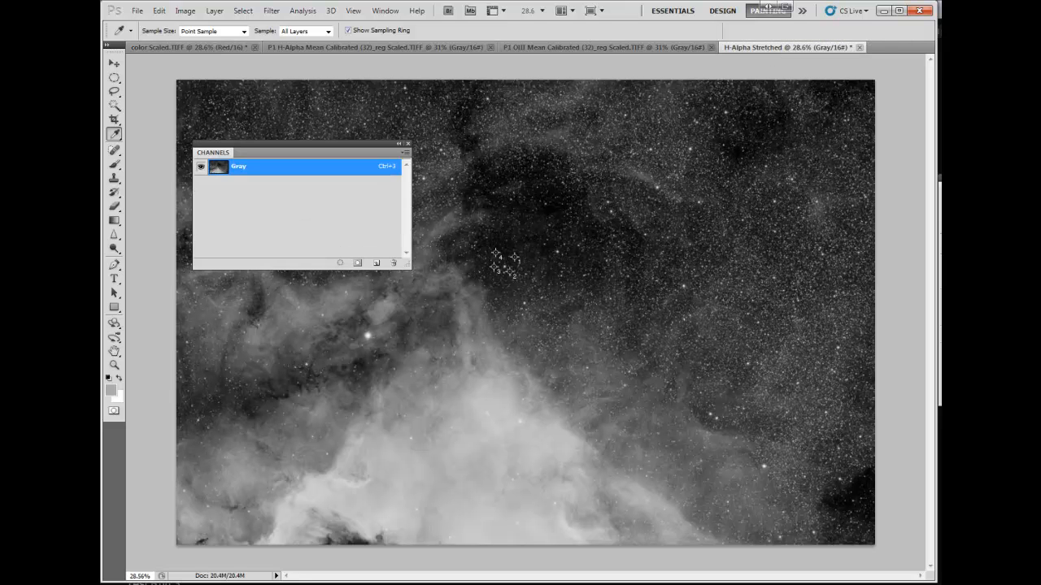
pyautogui.moveTo(102, 226); pyautogui.dragTo(708, 223)
pyautogui.hotkey('ctrl', 'v')
pyautogui.doubleClick(679, 279)
pyautogui.write('Red Channel')
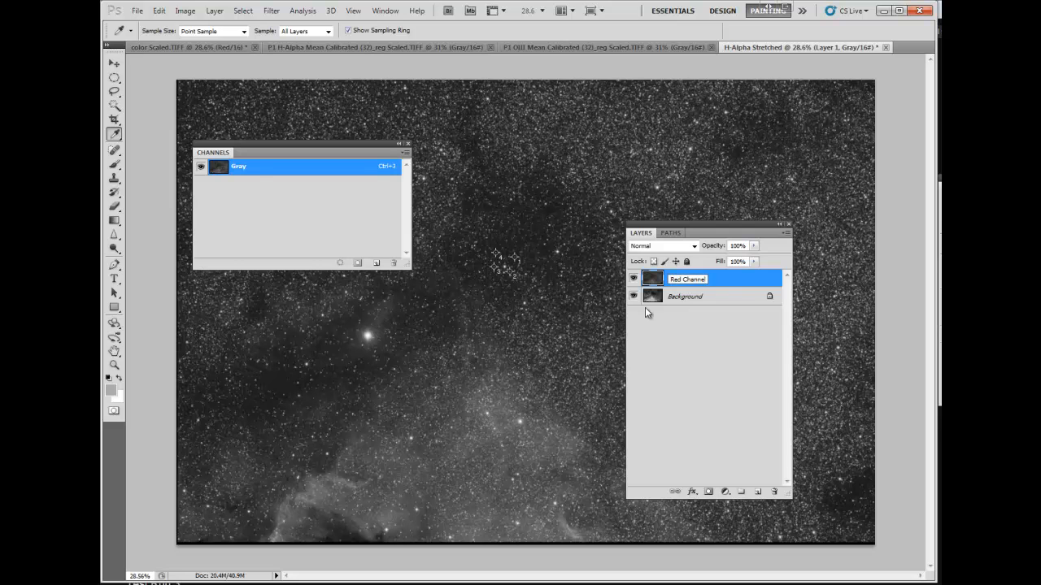
# Convert the Background into a regular layer and name it H-Alpha.
pyautogui.doubleClick(683, 296)
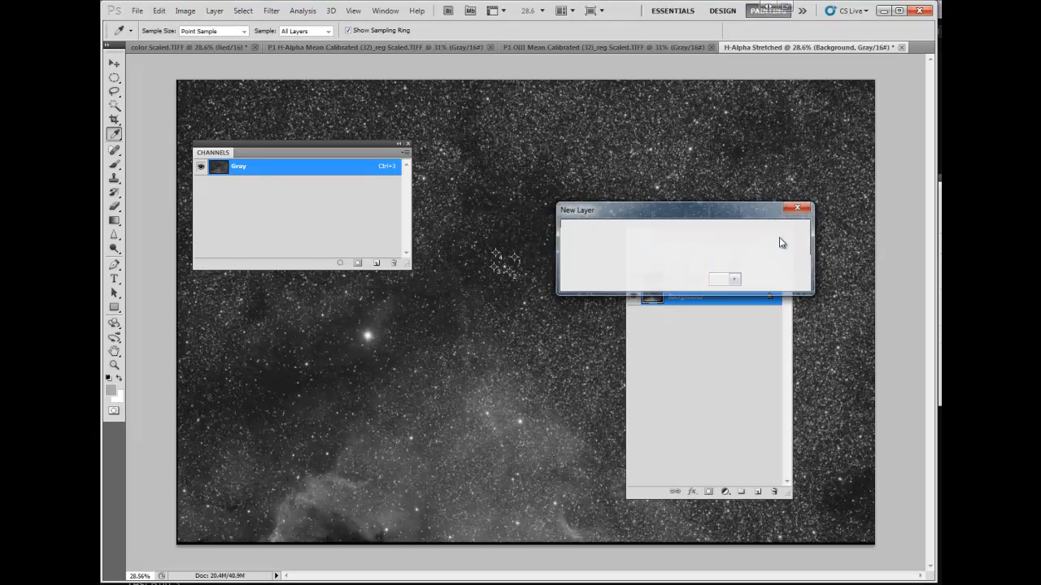
pyautogui.doubleClick(676, 296)
pyautogui.write('H-Alpha')
pyautogui.press('Return')
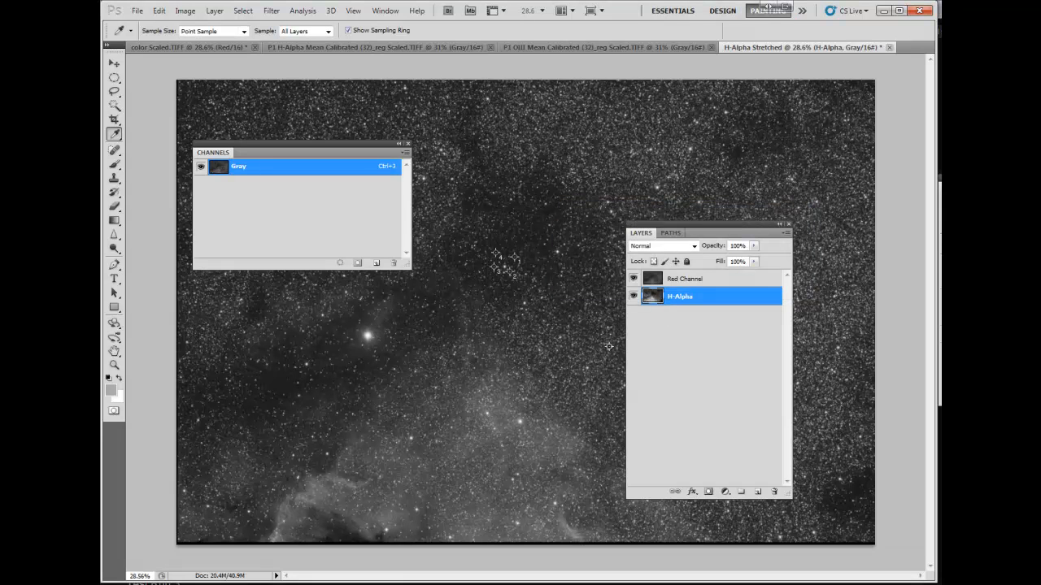
# Toggle the Red Channel layer's visibility to compare it with H-Alpha, and move the Channels panel out of the way.
pyautogui.click(634, 279)
pyautogui.click(634, 279)
pyautogui.click(634, 279)
pyautogui.click(634, 279)
pyautogui.moveTo(301, 145); pyautogui.dragTo(0, 146)
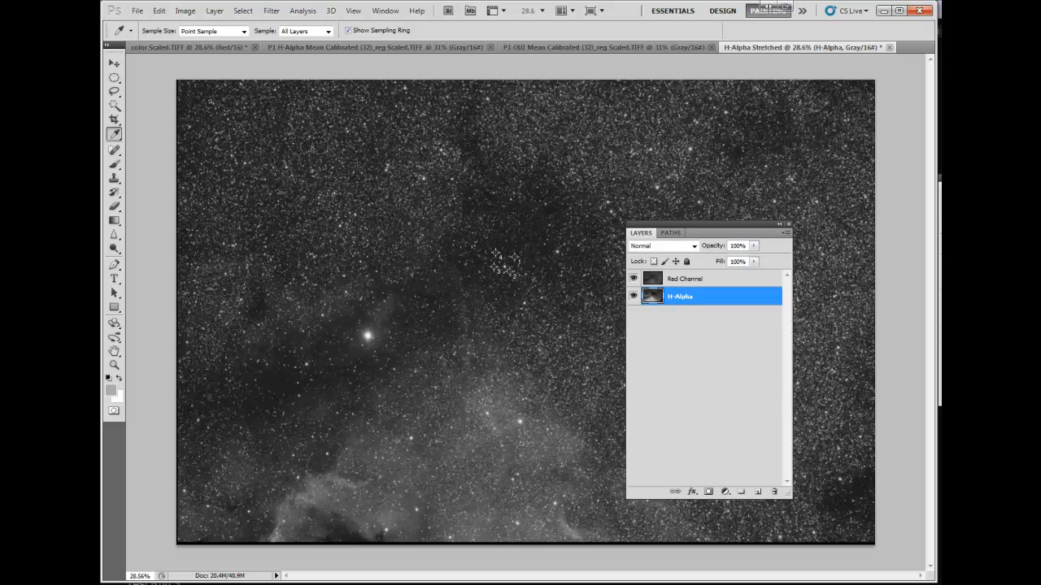
pyautogui.click(658, 248)
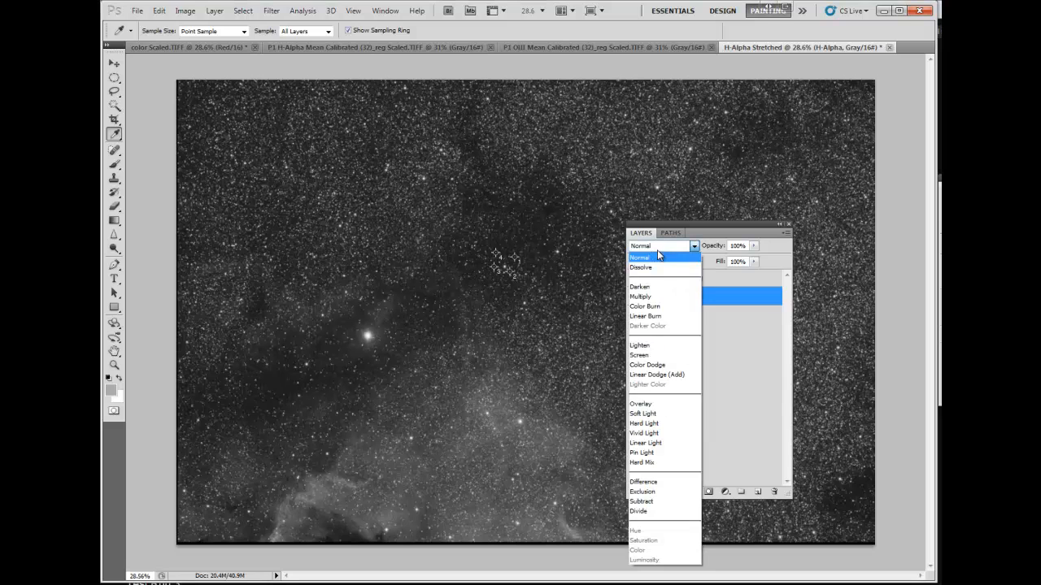
pyautogui.click(661, 348)
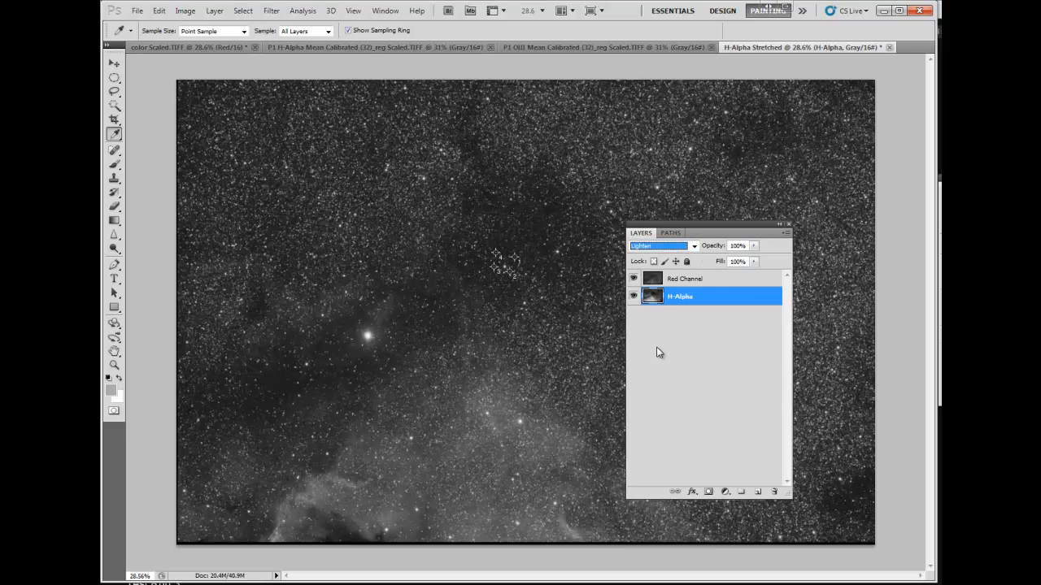
pyautogui.click(666, 246)
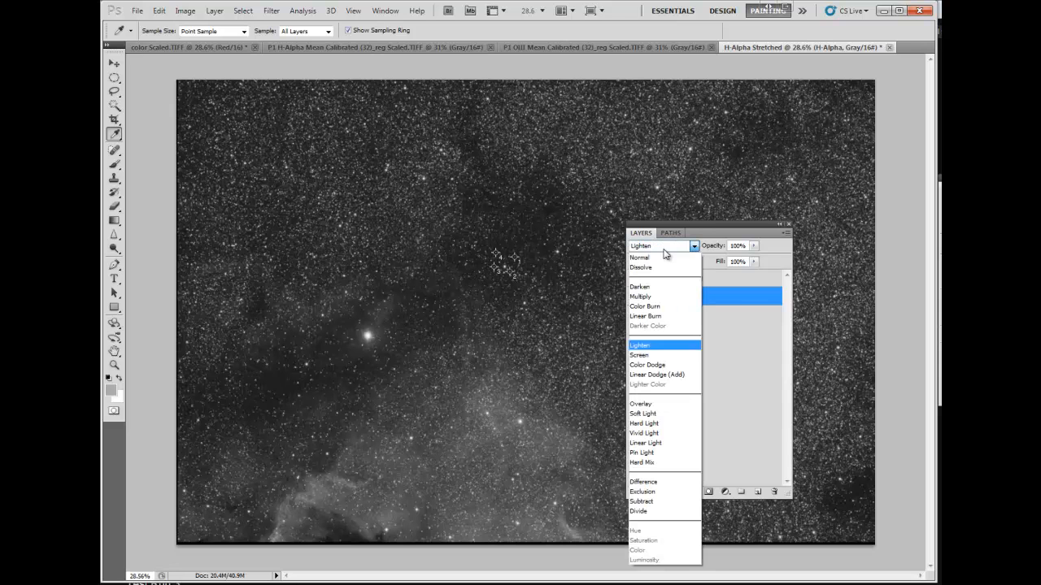
pyautogui.click(663, 257)
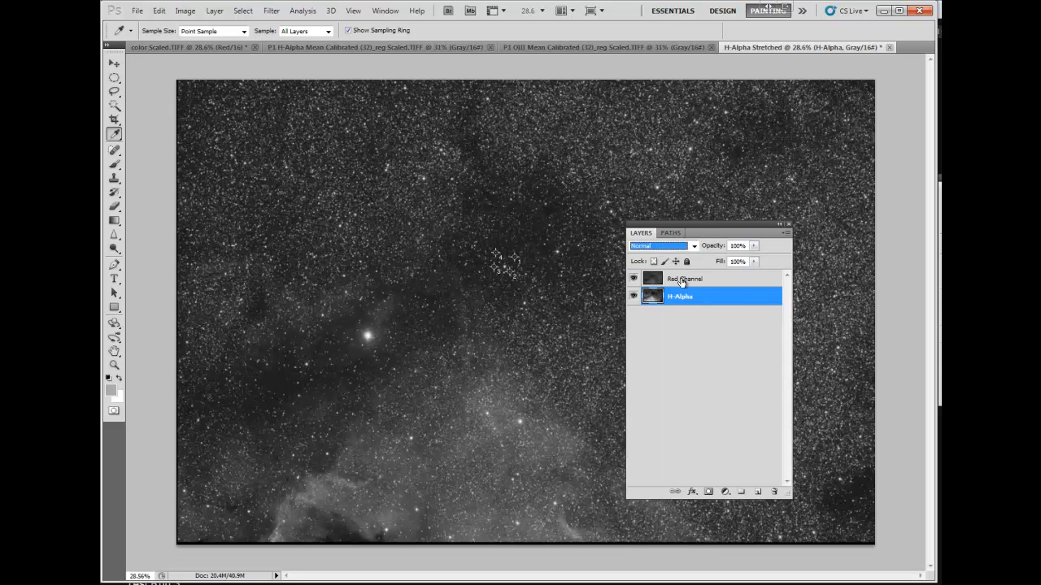
# Set the Red Channel layer's blend mode to Lighten, and check the blend by hiding and showing each layer.
pyautogui.click(665, 278)
pyautogui.click(667, 246)
pyautogui.click(657, 346)
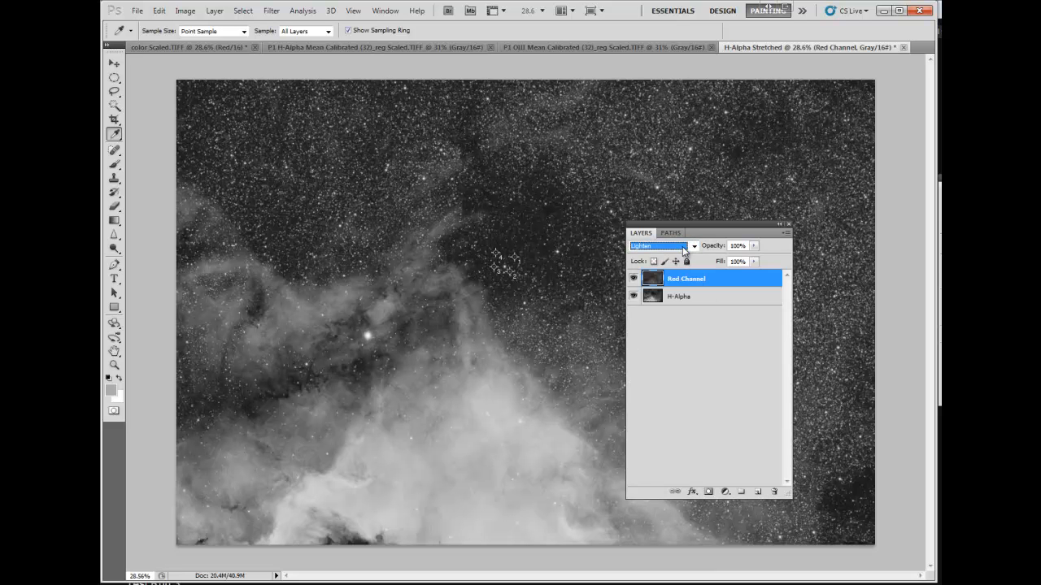
pyautogui.click(634, 279)
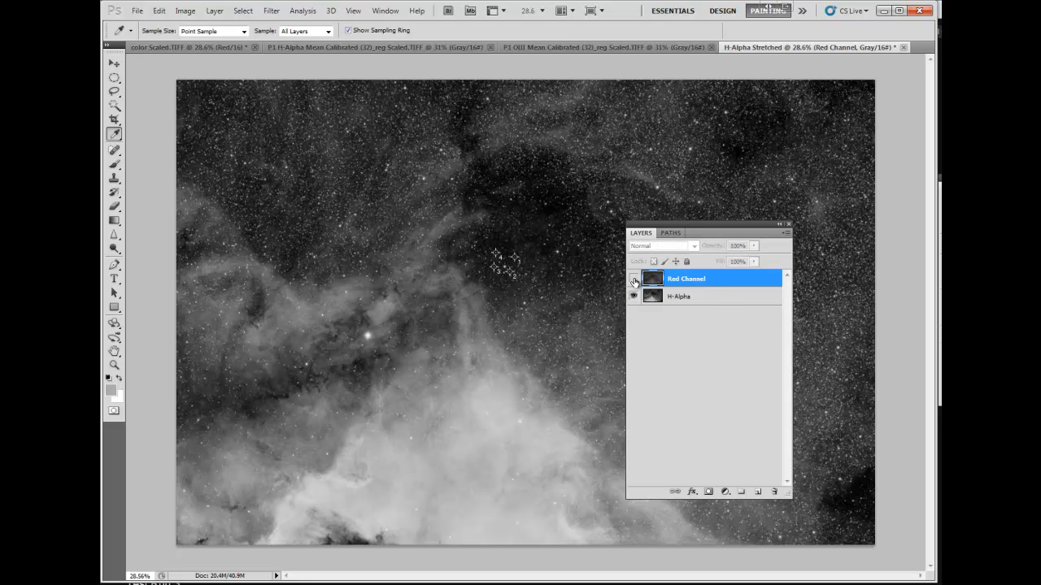
pyautogui.click(634, 279)
pyautogui.click(634, 297)
pyautogui.click(635, 297)
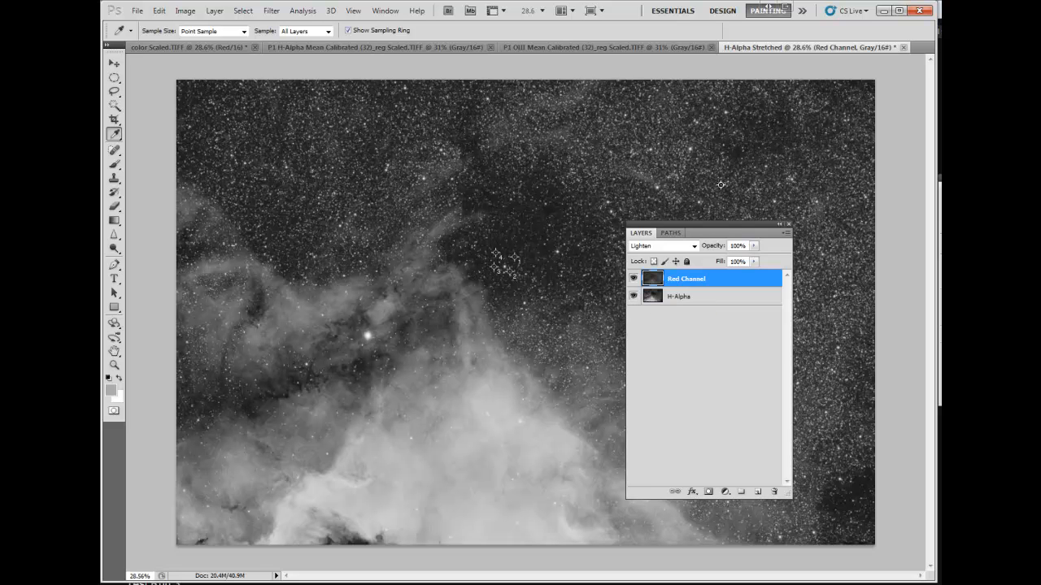
# Lower the Red Channel layer's opacity to 75%.
pyautogui.click(754, 245)
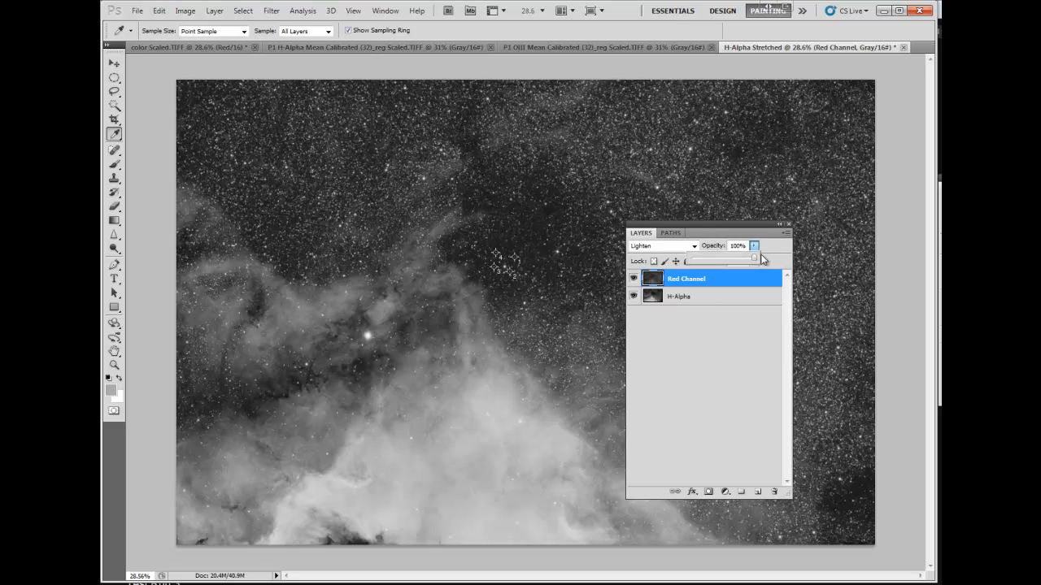
pyautogui.moveTo(757, 260); pyautogui.dragTo(741, 260)
# Bring the Channels panel back and compare the stars in H-Alpha Stretched with color Scaled.TIFF's Red channel, both at 175% zoom.
pyautogui.moveTo(103, 198); pyautogui.dragTo(335, 235)
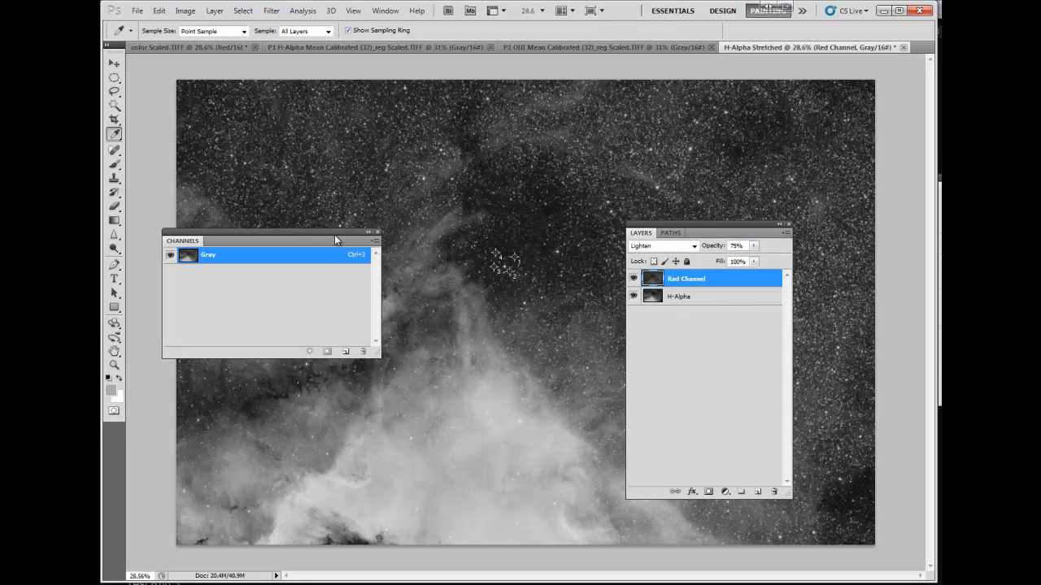
pyautogui.click(139, 577)
pyautogui.write('175')
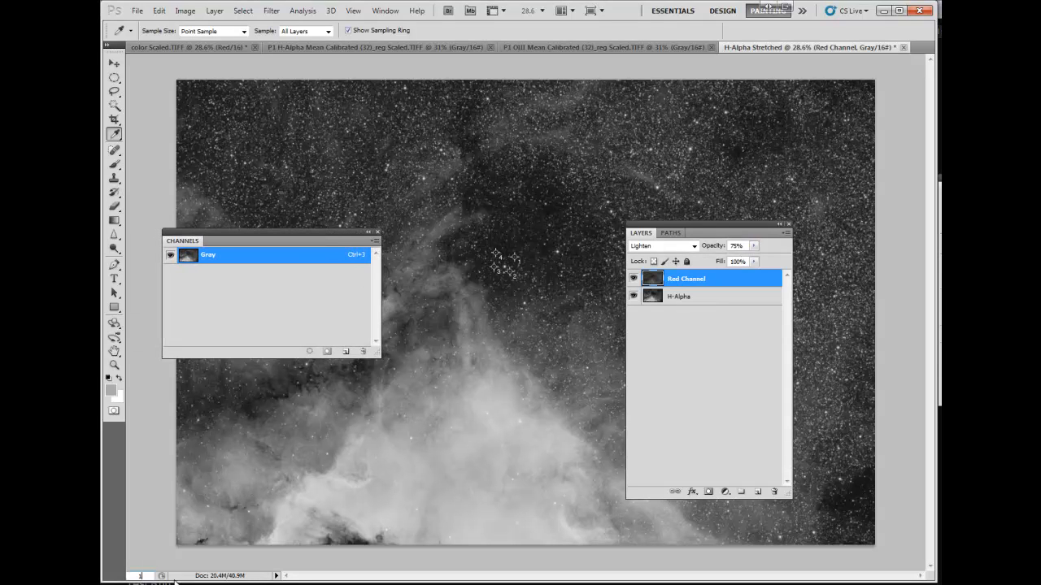
pyautogui.press('Return')
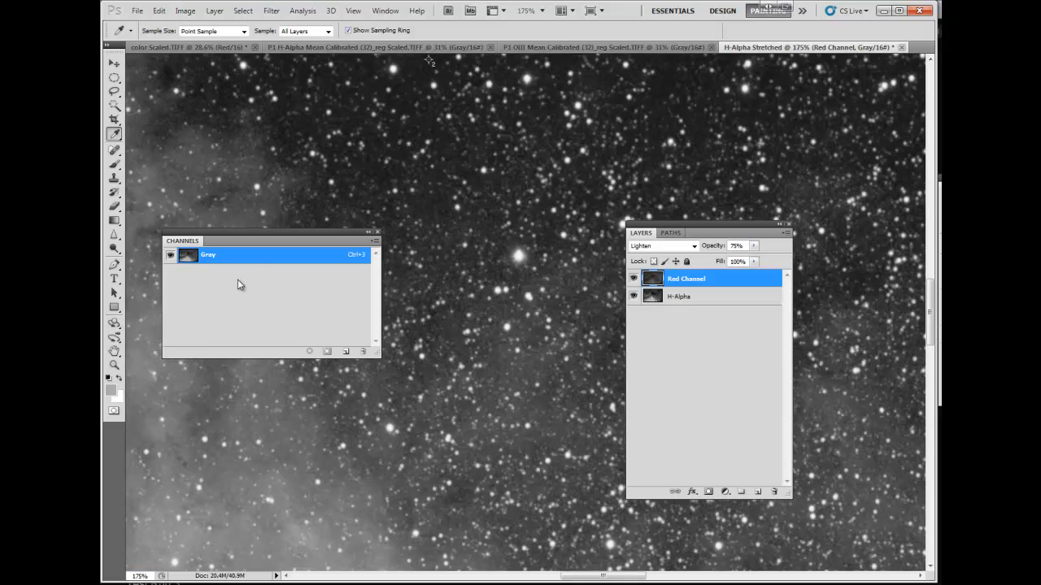
pyautogui.click(213, 48)
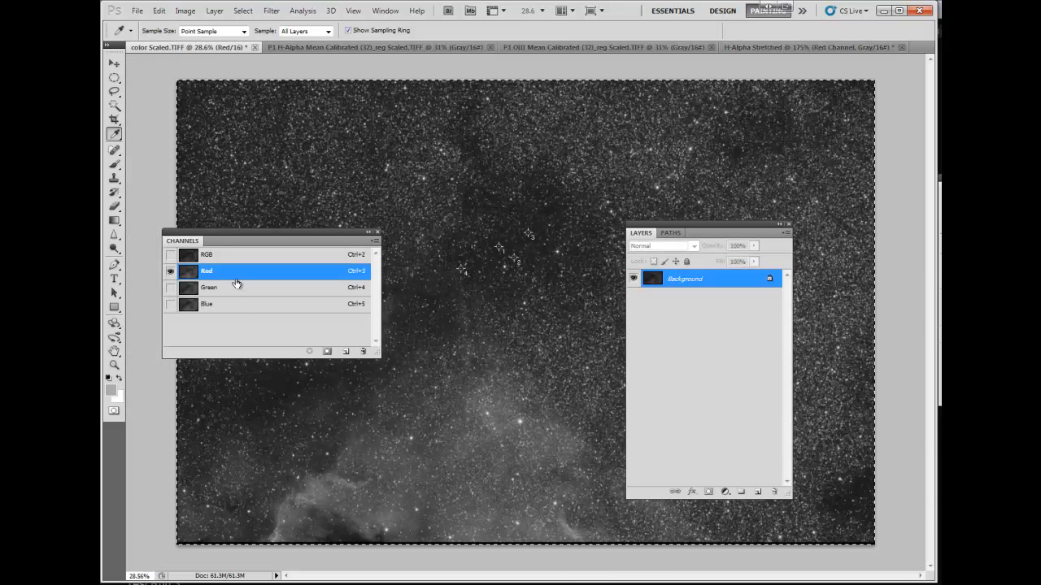
pyautogui.click(132, 576)
pyautogui.write('175')
pyautogui.press('Return')
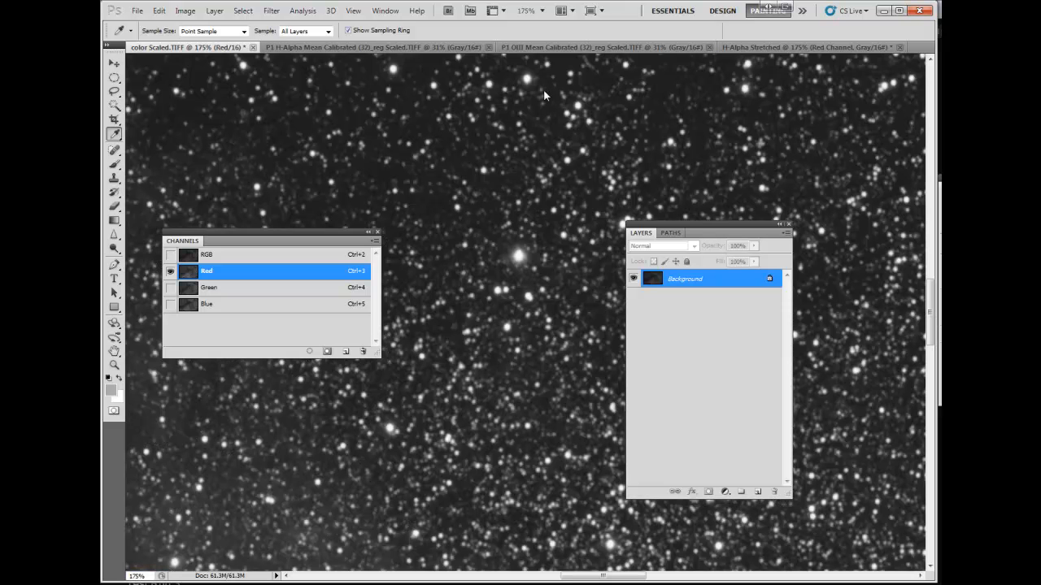
pyautogui.click(864, 50)
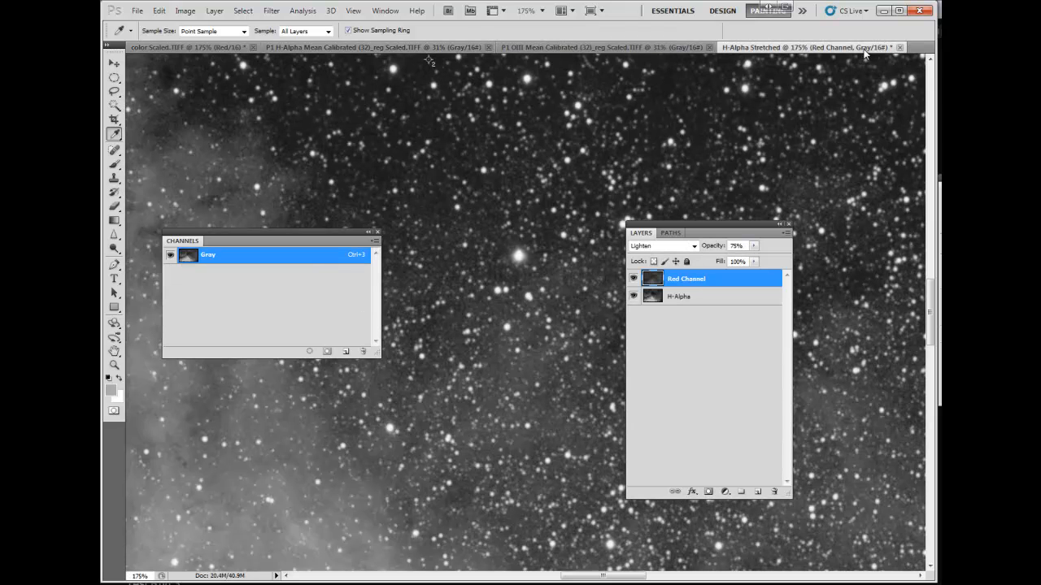
pyautogui.click(146, 47)
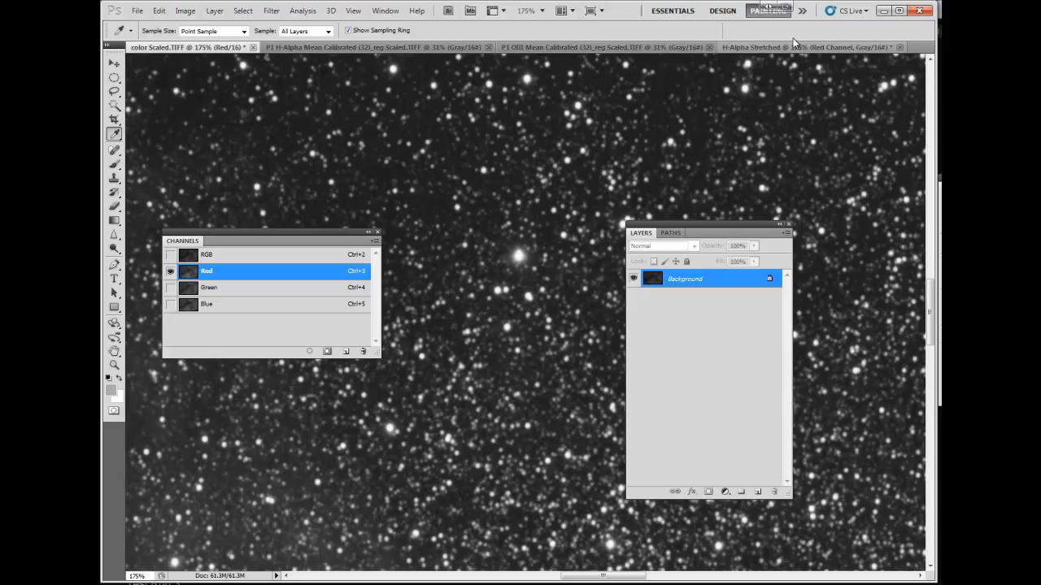
pyautogui.click(820, 49)
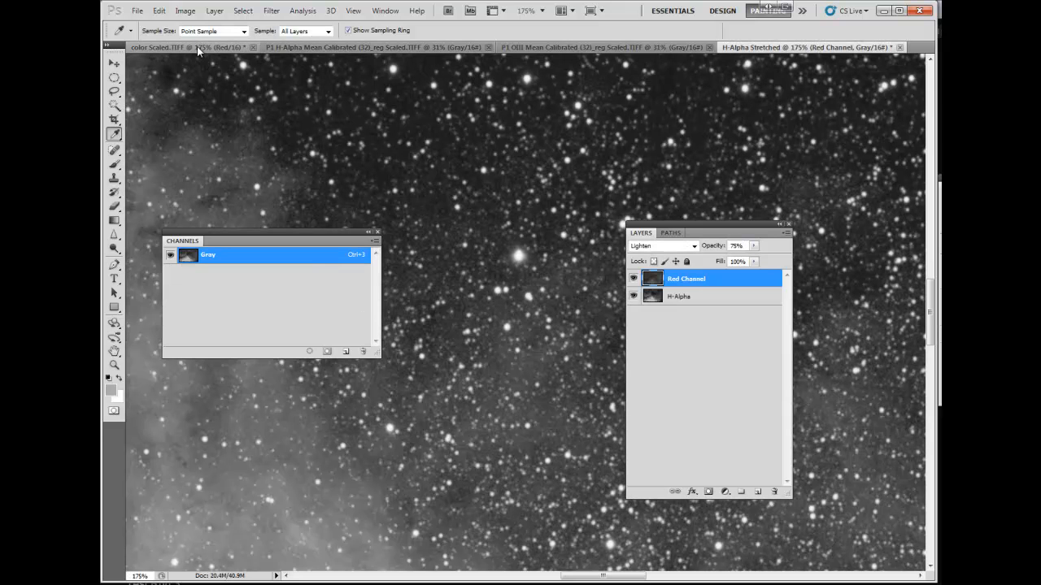
pyautogui.click(196, 46)
pyautogui.click(787, 49)
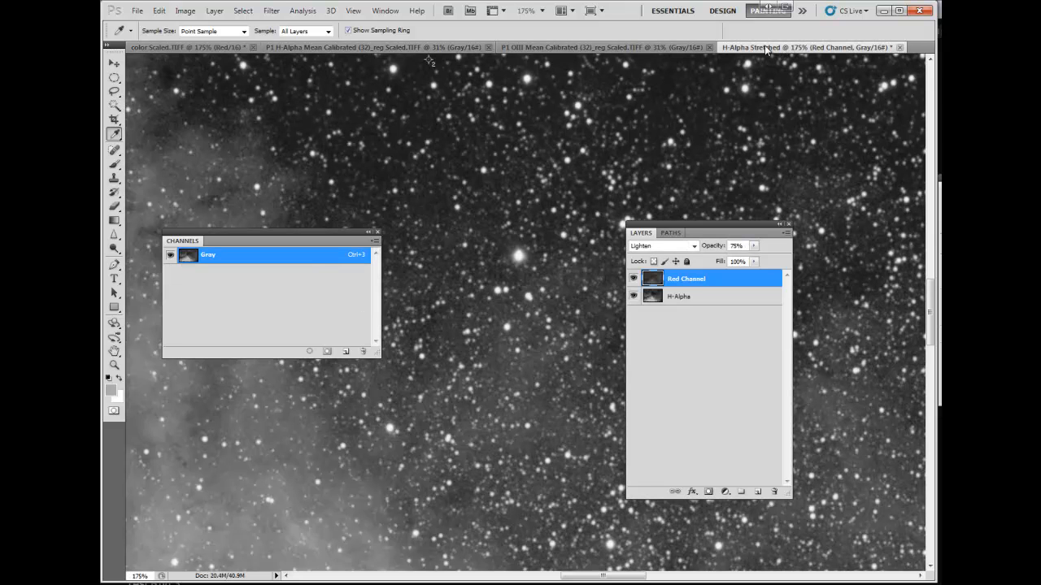
pyautogui.click(217, 49)
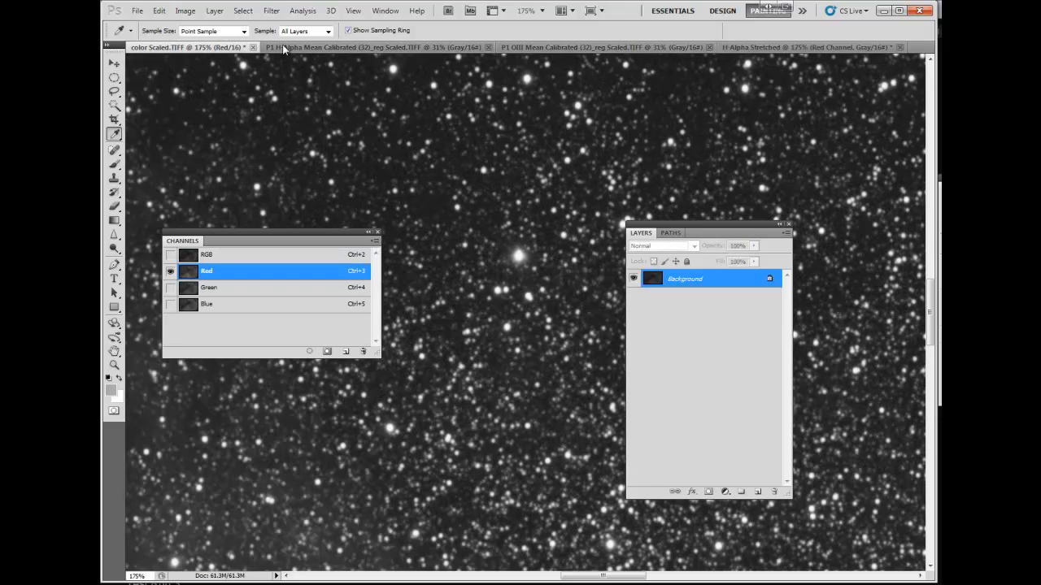
pyautogui.click(819, 46)
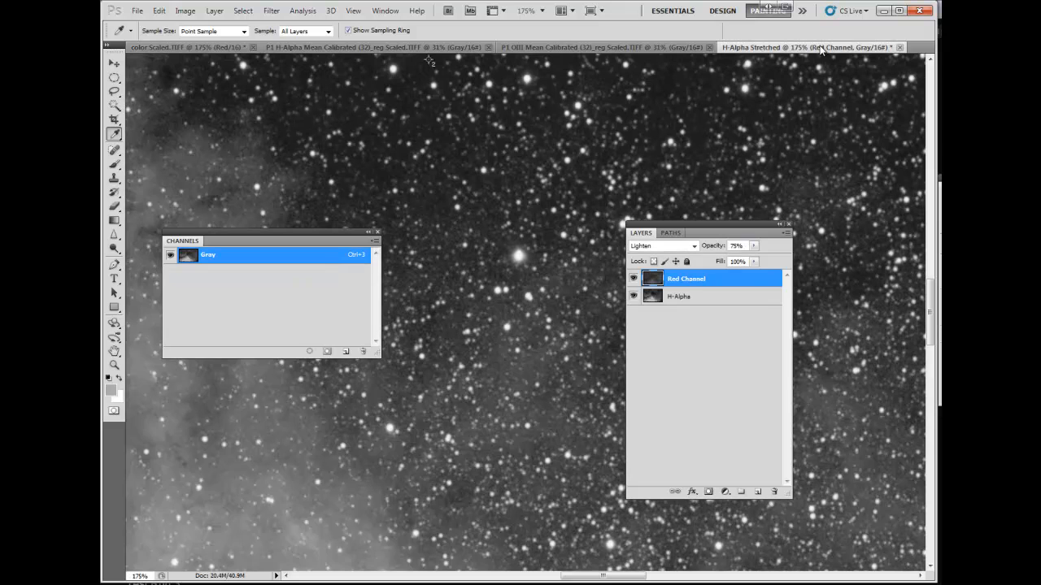
# Set the Red Channel layer's opacity to 100% and compare the blended stars with color Scaled.TIFF's Red channel again.
pyautogui.click(753, 246)
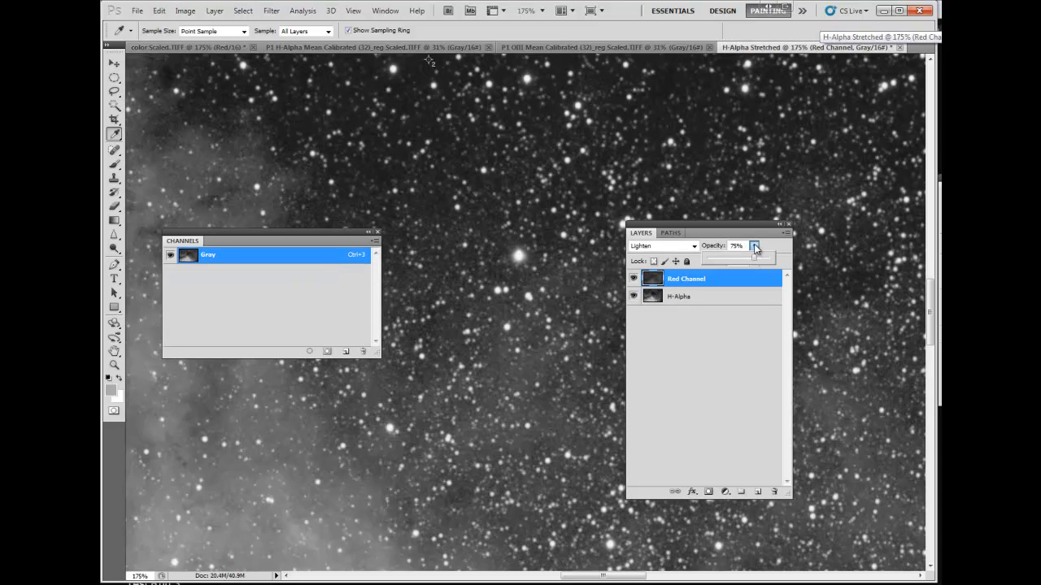
pyautogui.moveTo(755, 259); pyautogui.dragTo(778, 257)
pyautogui.click(182, 64)
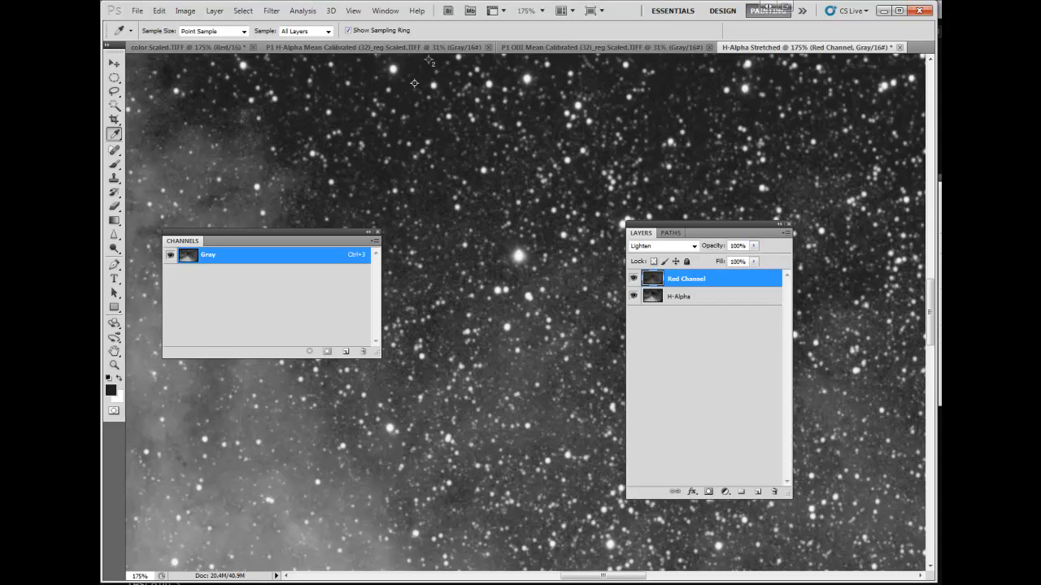
pyautogui.click(159, 49)
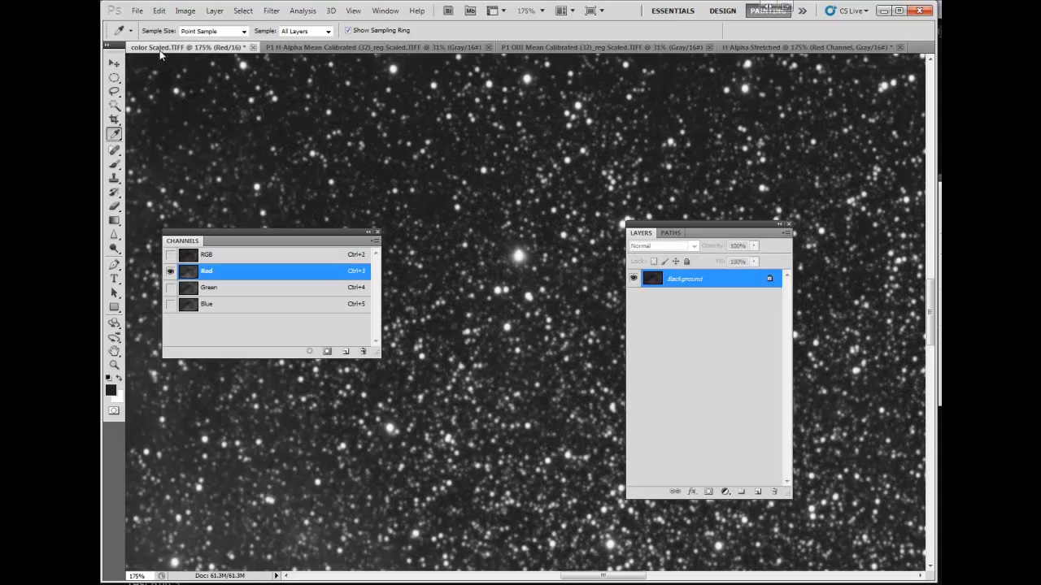
pyautogui.click(826, 46)
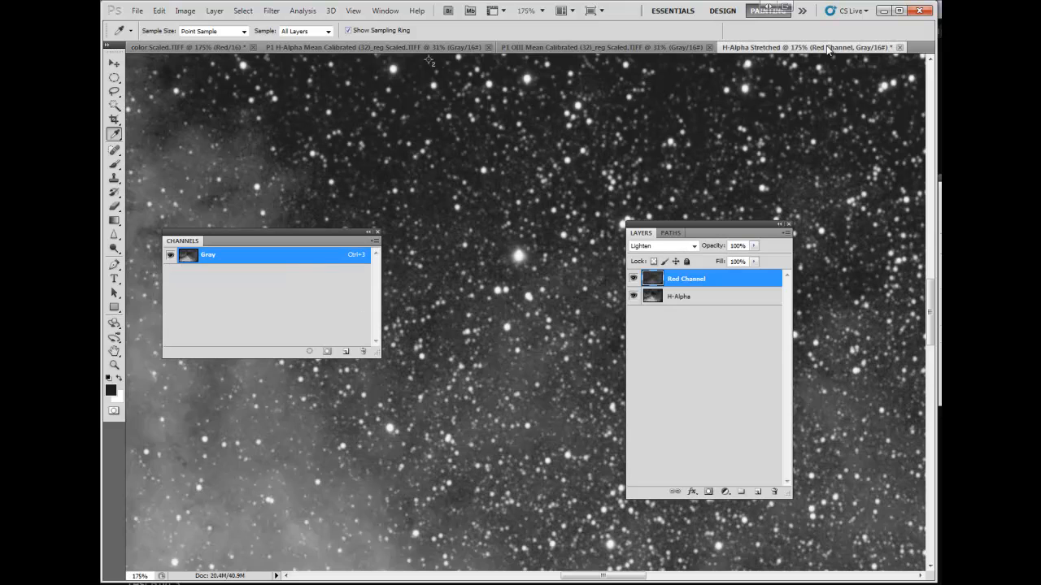
pyautogui.click(191, 47)
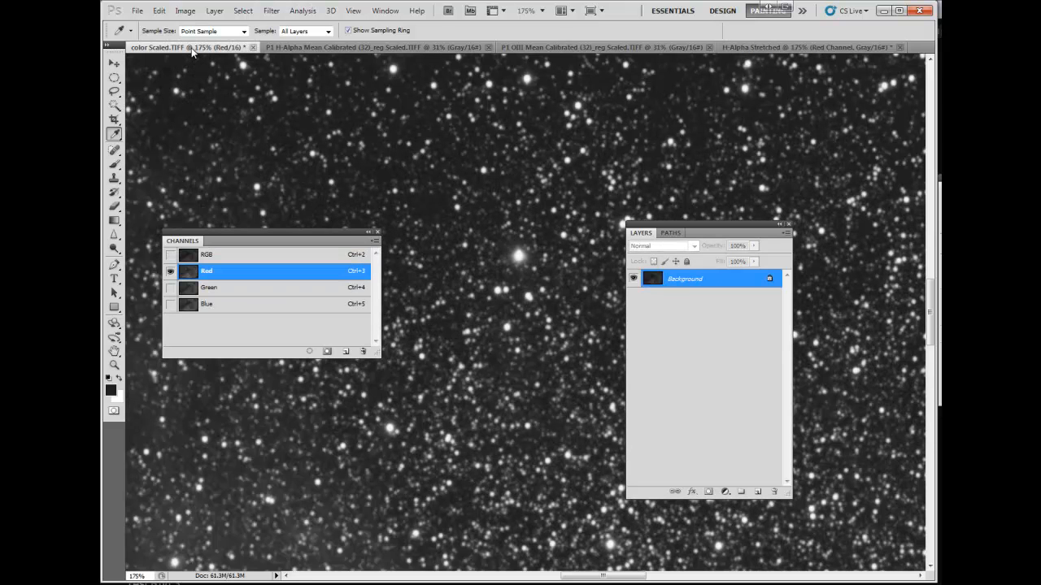
pyautogui.click(826, 49)
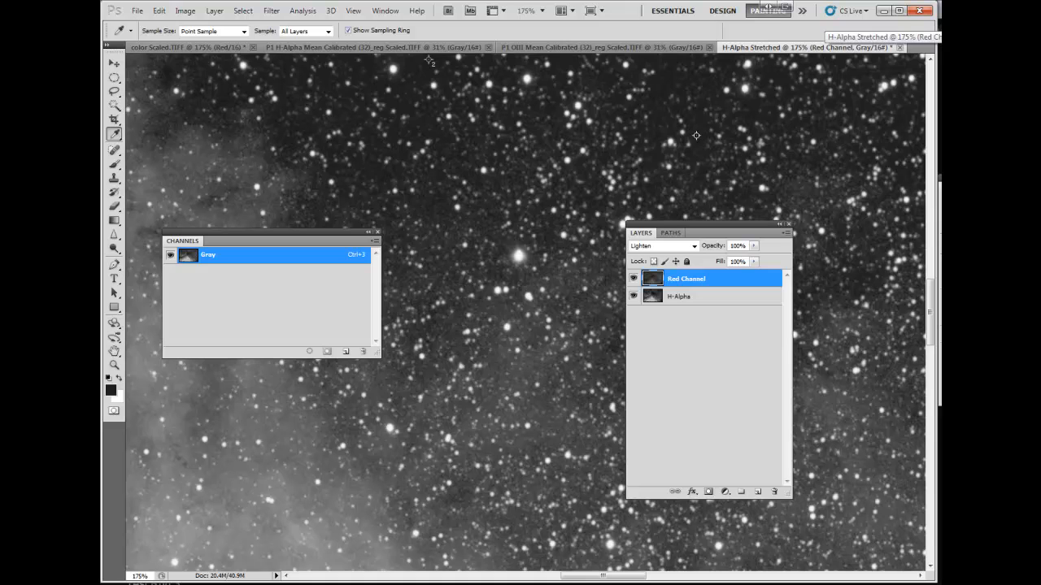
# Select both the Red Channel and H-Alpha layers and merge the visible layers into one.
pyautogui.keyDown('shift'); pyautogui.click(678, 297); pyautogui.keyUp('shift')
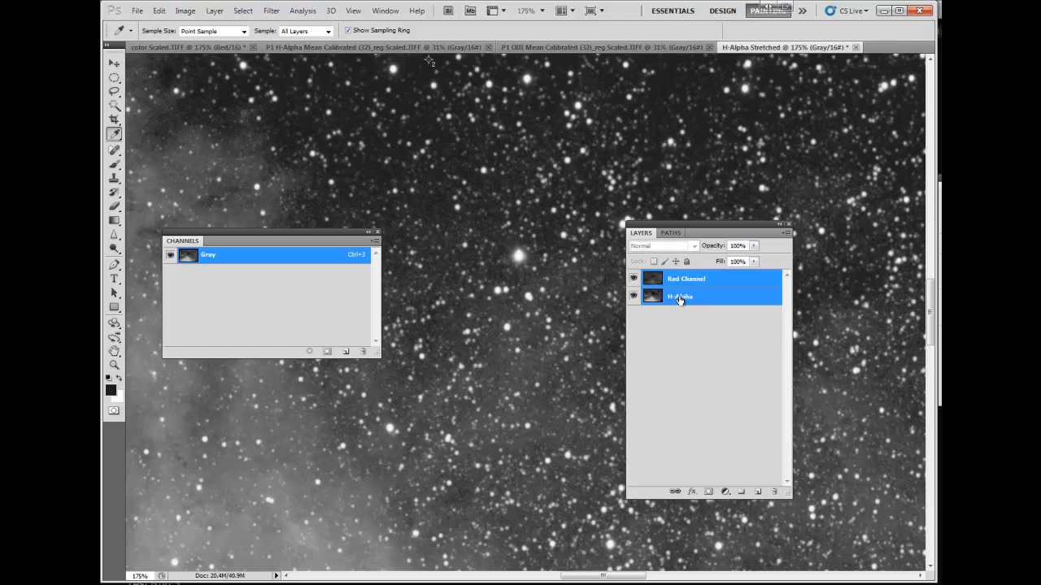
pyautogui.rightClick(681, 297)
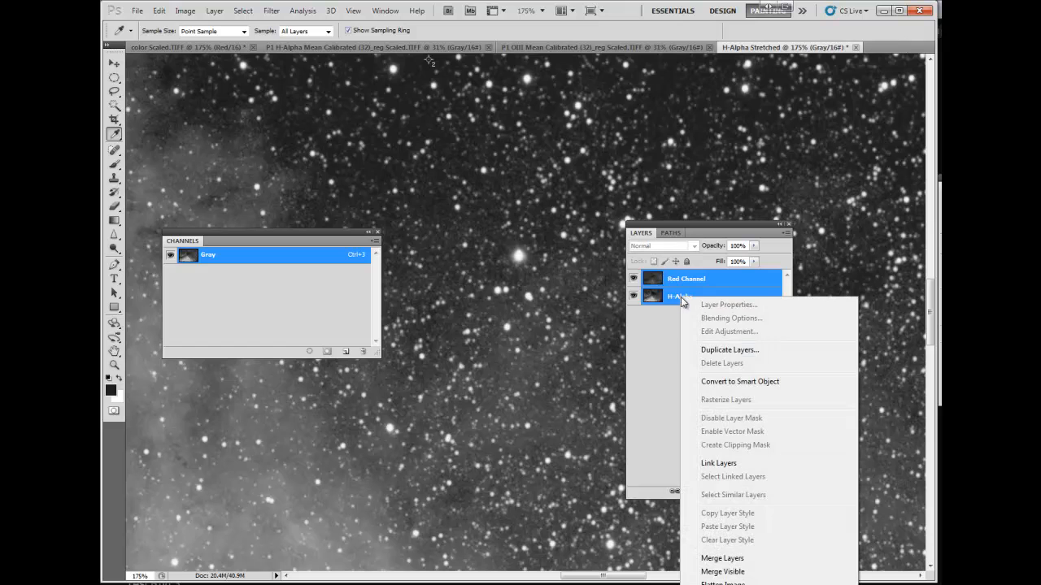
pyautogui.click(724, 572)
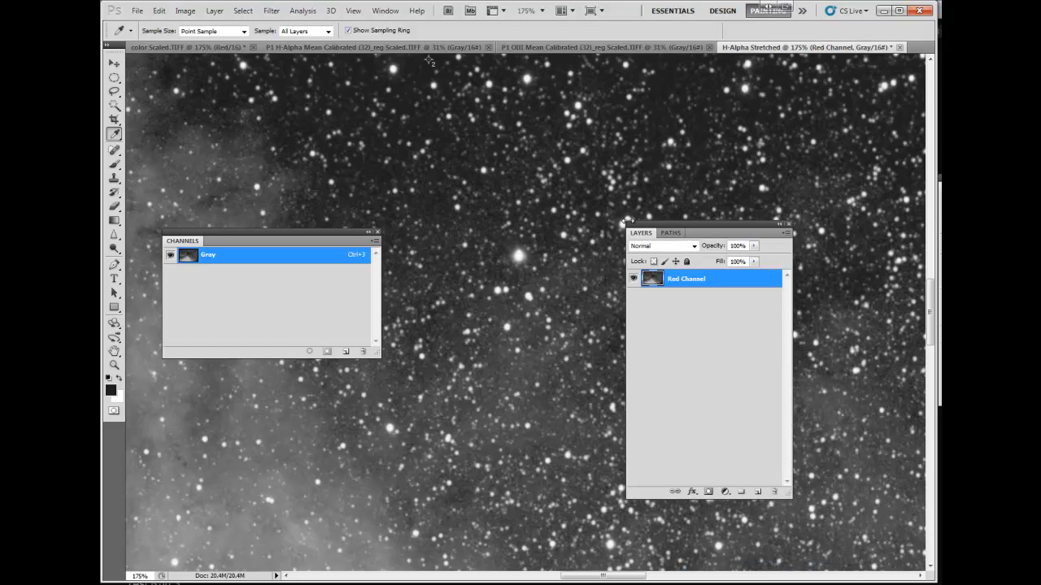
# Copy the entire merged H-Alpha Stretched image, paste it into color Scaled.TIFF's Red channel and show the RGB composite.
pyautogui.hotkey('ctrl', '0')
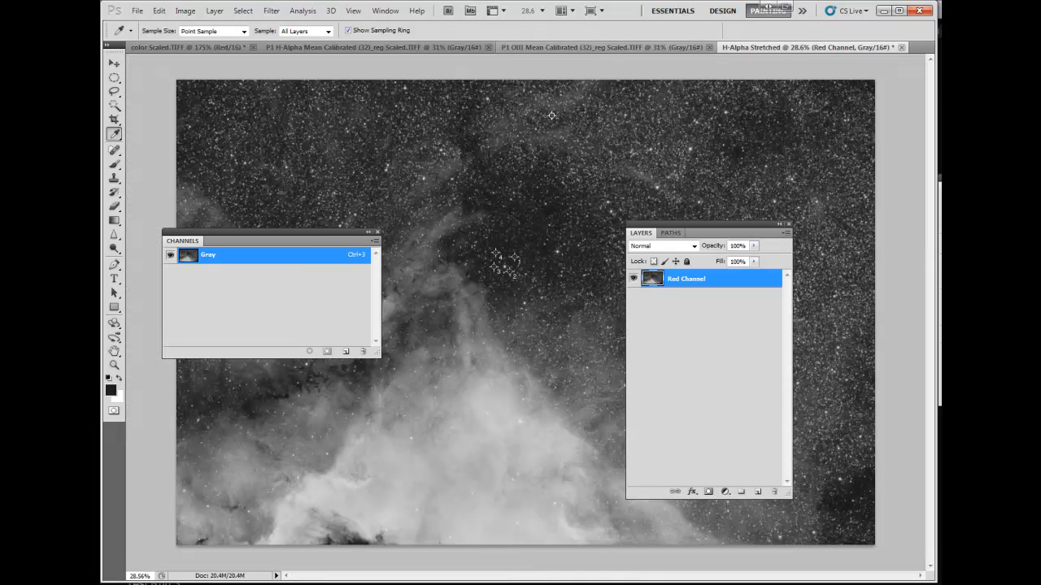
pyautogui.hotkey('ctrl', 'a')
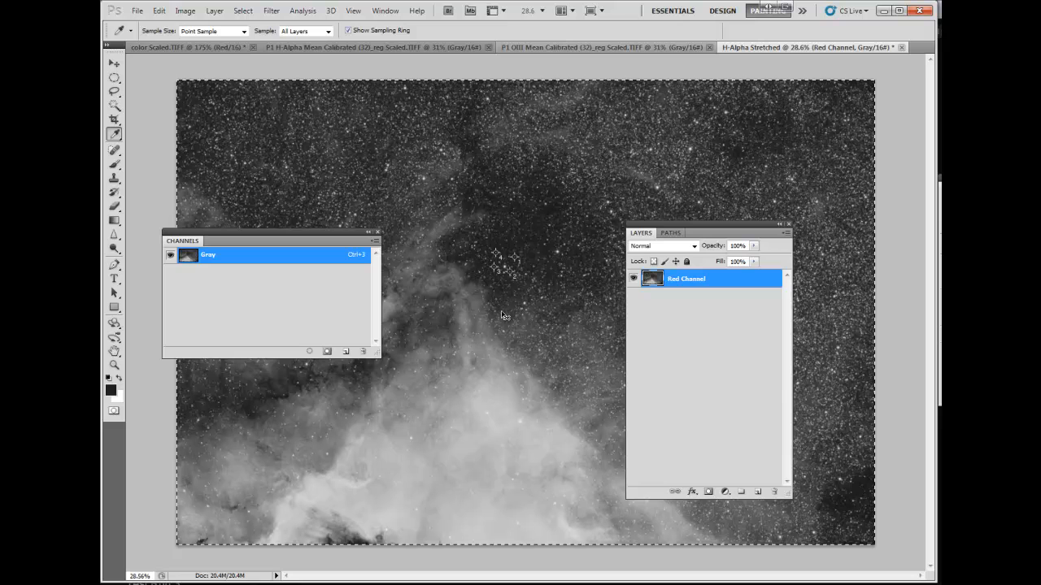
pyautogui.click(172, 47)
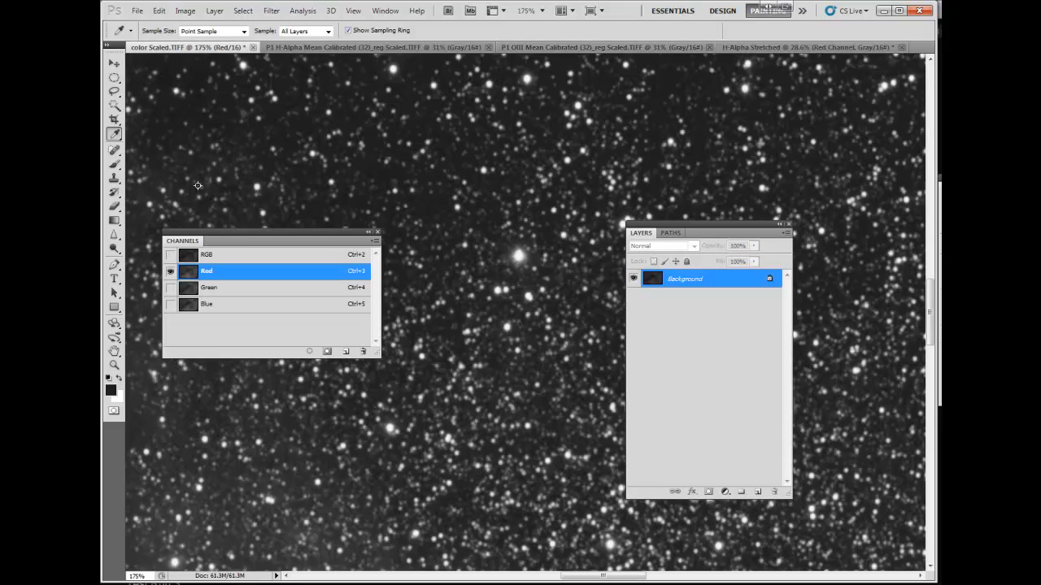
pyautogui.hotkey('ctrl', '0')
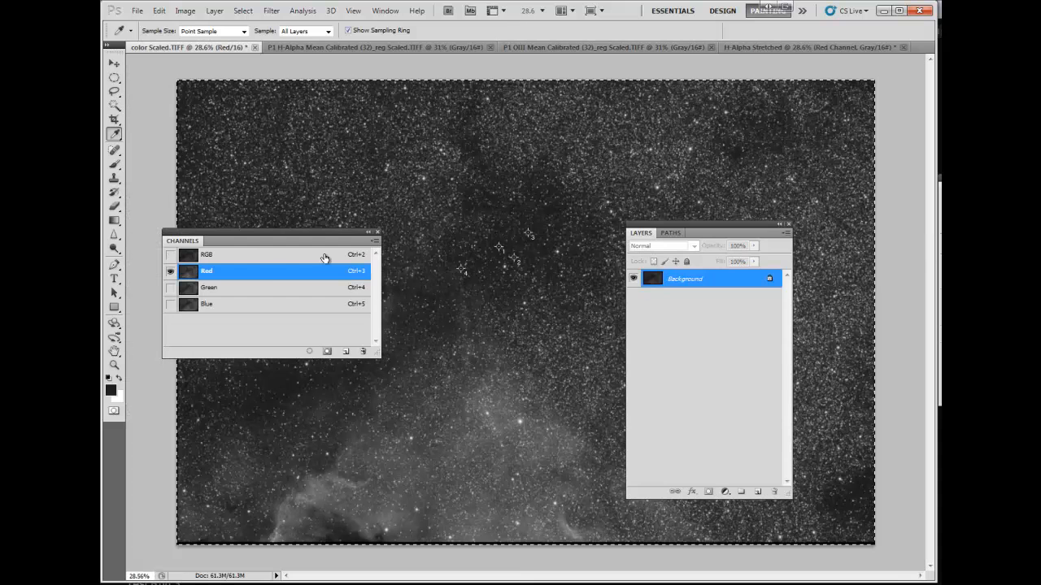
pyautogui.click(170, 255)
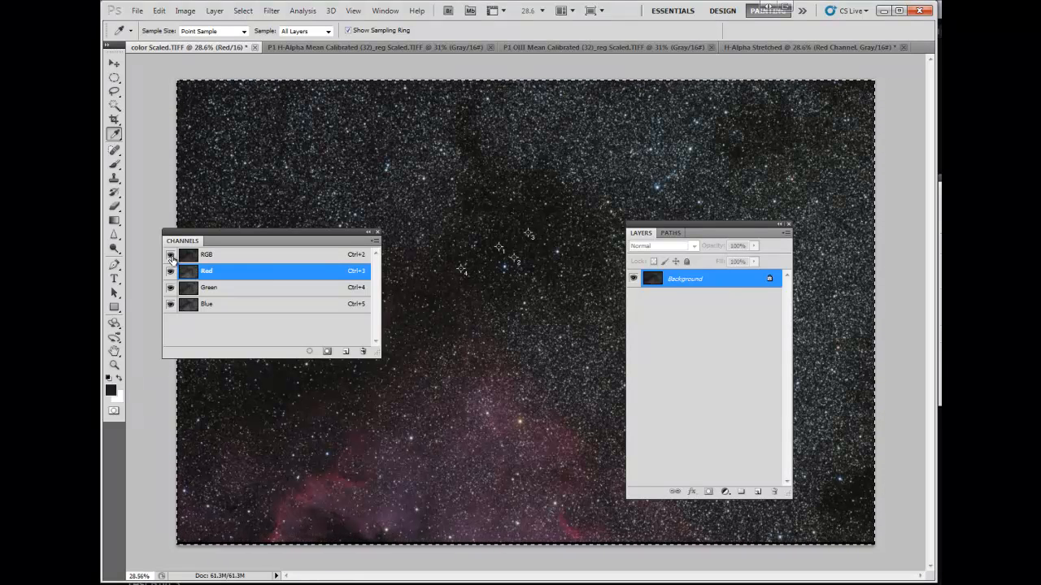
pyautogui.moveTo(170, 288); pyautogui.dragTo(172, 306)
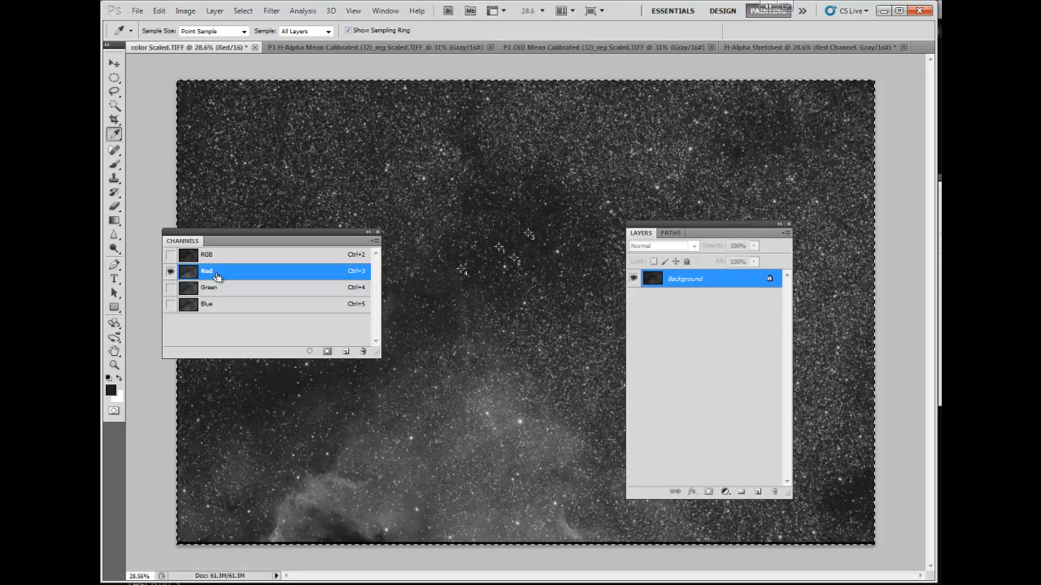
pyautogui.hotkey('ctrl', 'v')
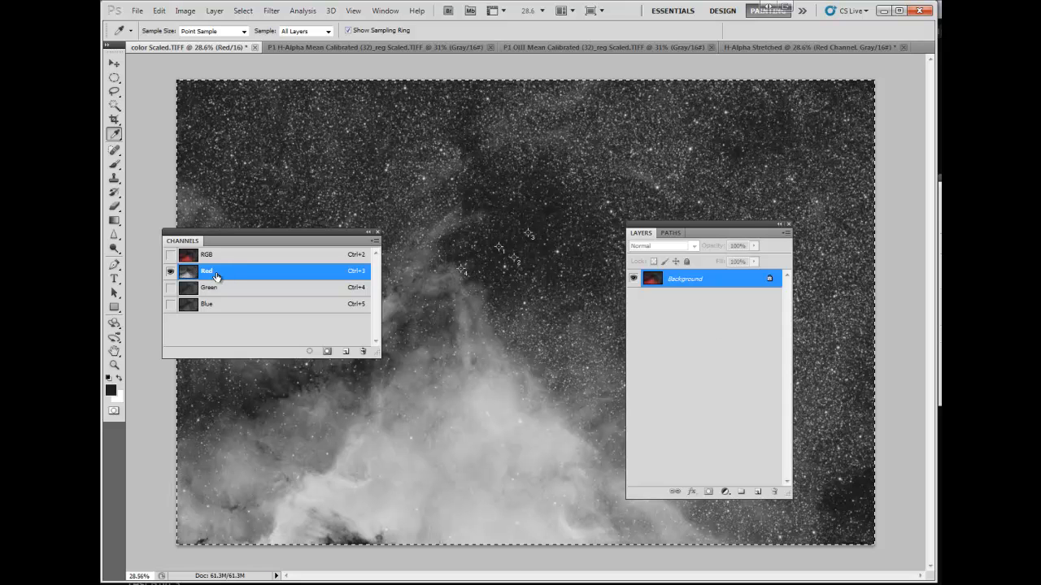
pyautogui.click(170, 255)
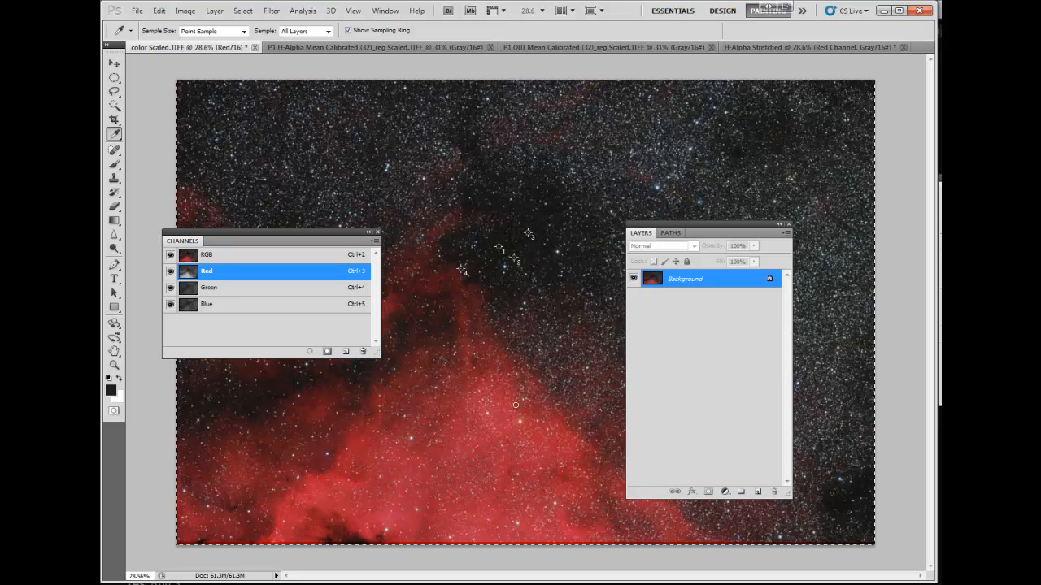
# Move the Layers panel aside and examine the nebula and star colors in the new RGB composite up close and in full.
pyautogui.moveTo(676, 223); pyautogui.dragTo(287, 130)
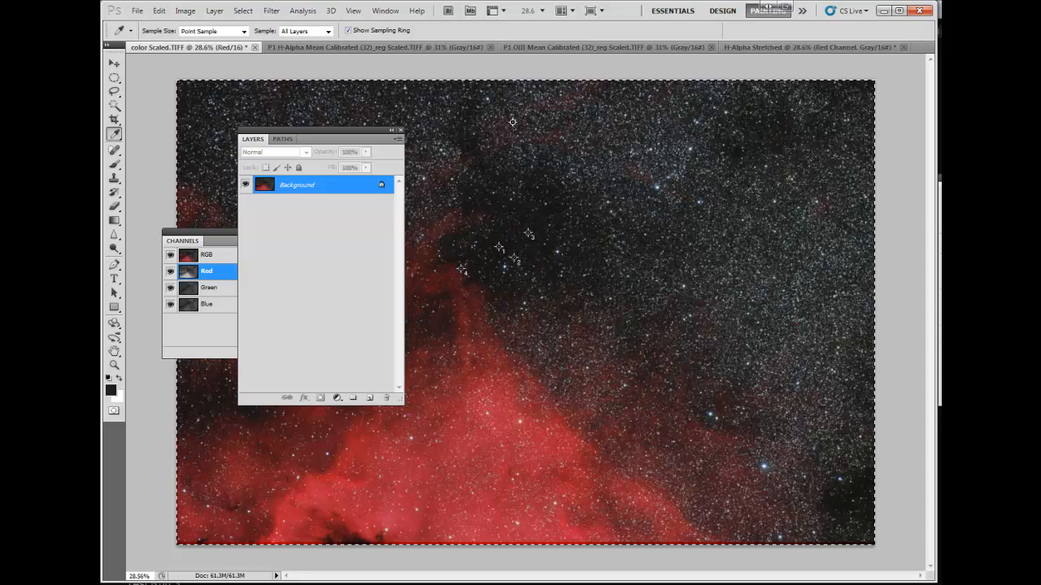
pyautogui.moveTo(316, 128); pyautogui.dragTo(518, 110)
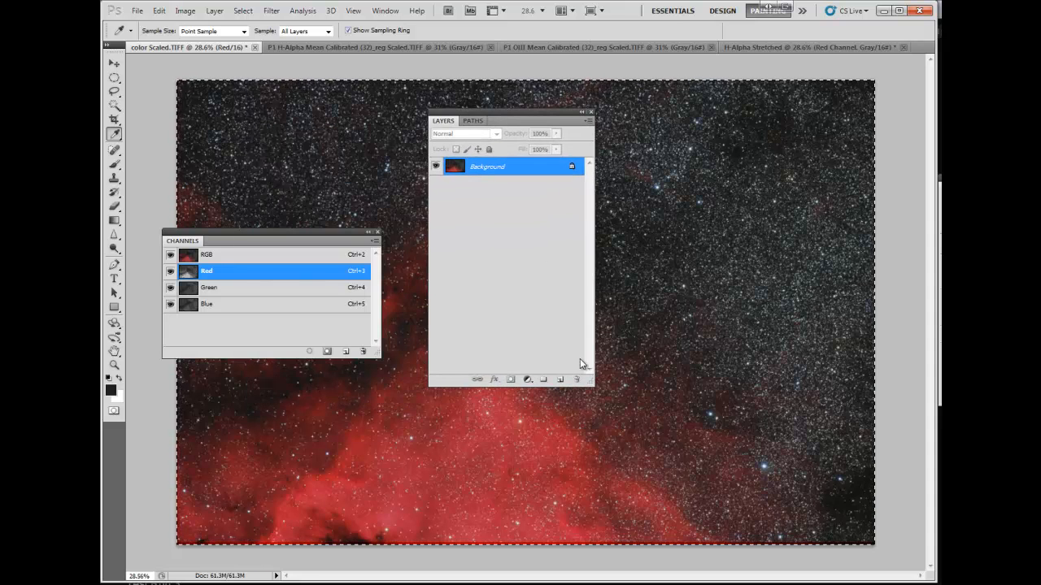
pyautogui.scroll(5, 667, 460)
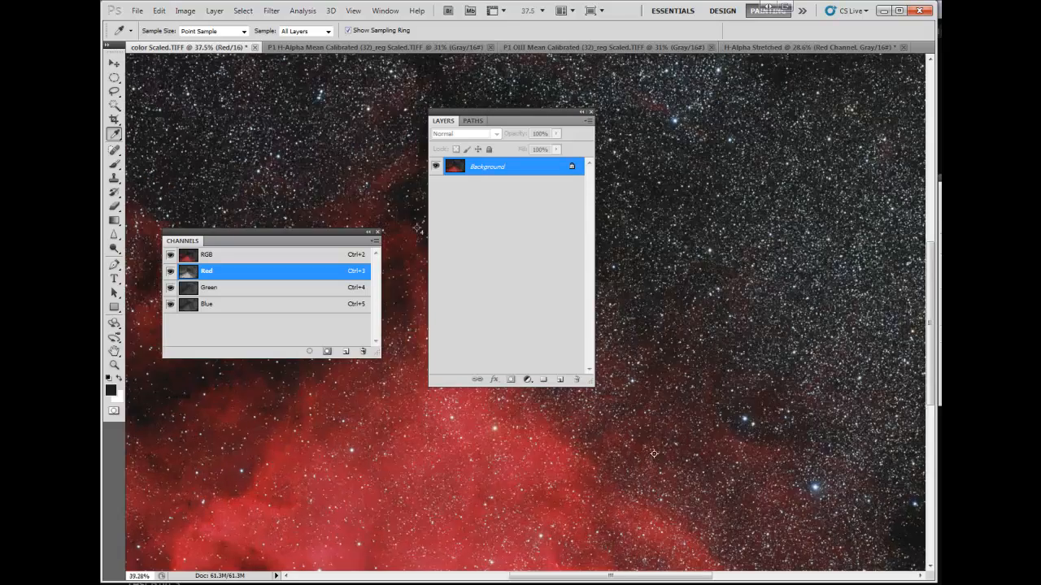
pyautogui.scroll(3, 680, 470)
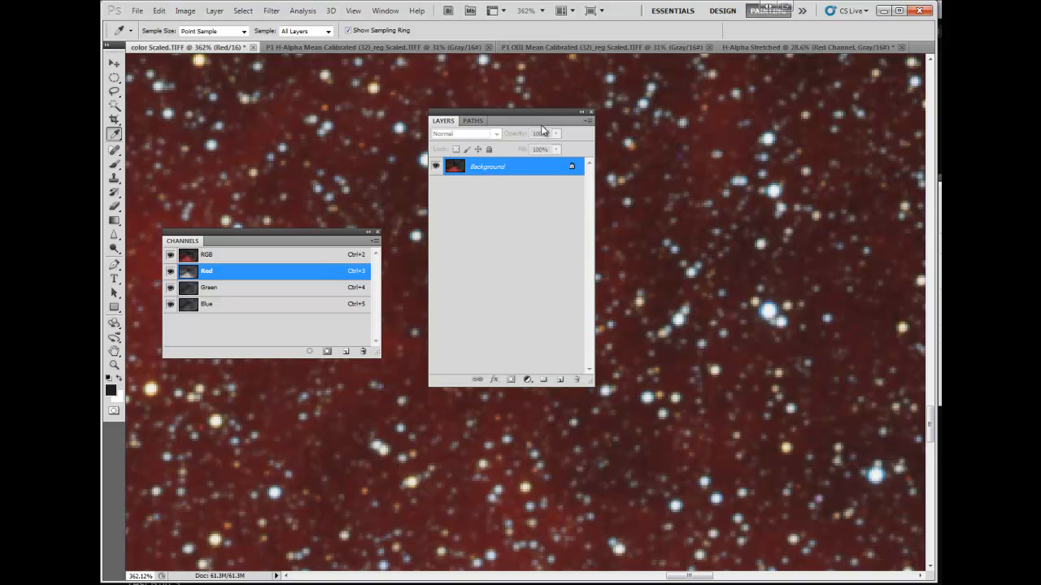
pyautogui.scroll(-8, 404, 252)
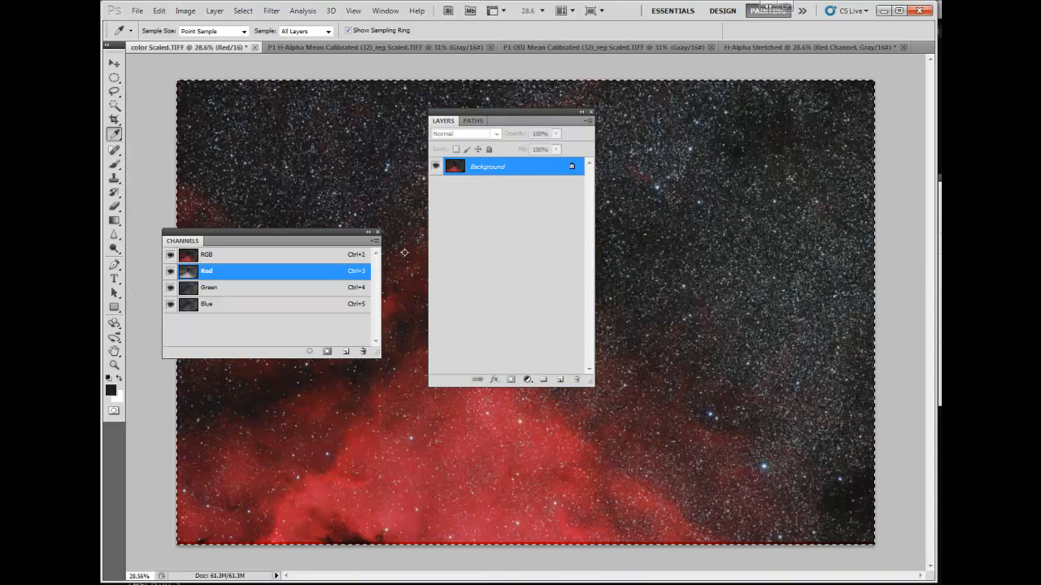
pyautogui.moveTo(508, 120); pyautogui.dragTo(724, 151)
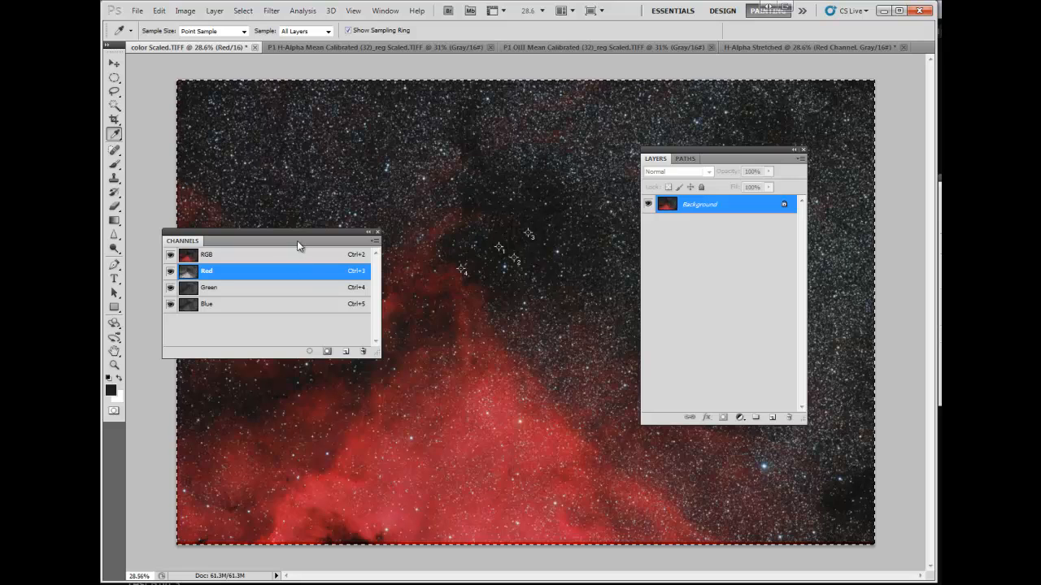
# Deselect and reselect the whole color image, move the Layers panel aside, and compare the composite with the browser's Test Run 3 picture.
pyautogui.hotkey('ctrl', 'd')
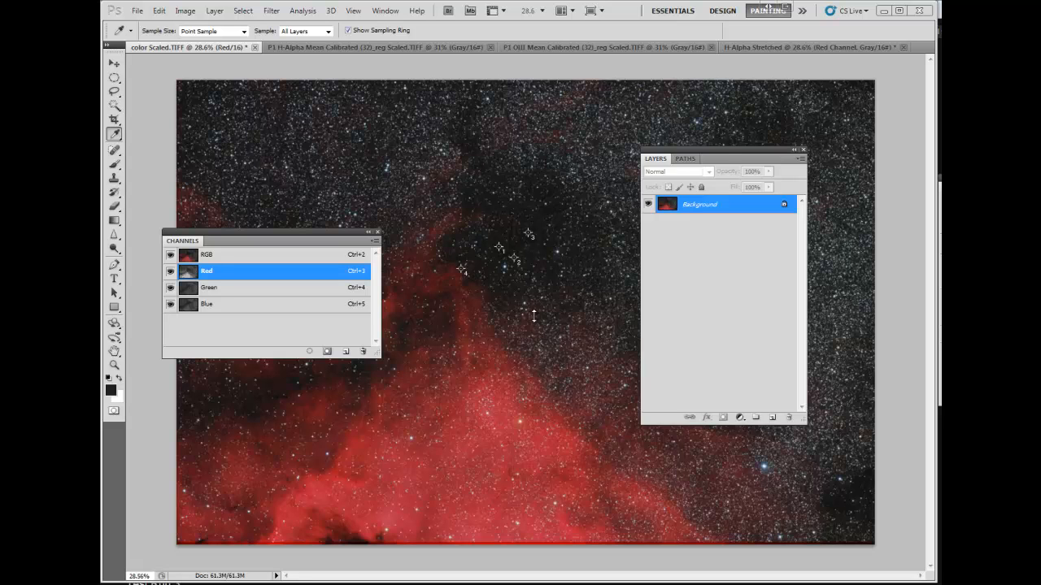
pyautogui.hotkey('ctrl', 'a')
pyautogui.moveTo(719, 151); pyautogui.dragTo(722, 311)
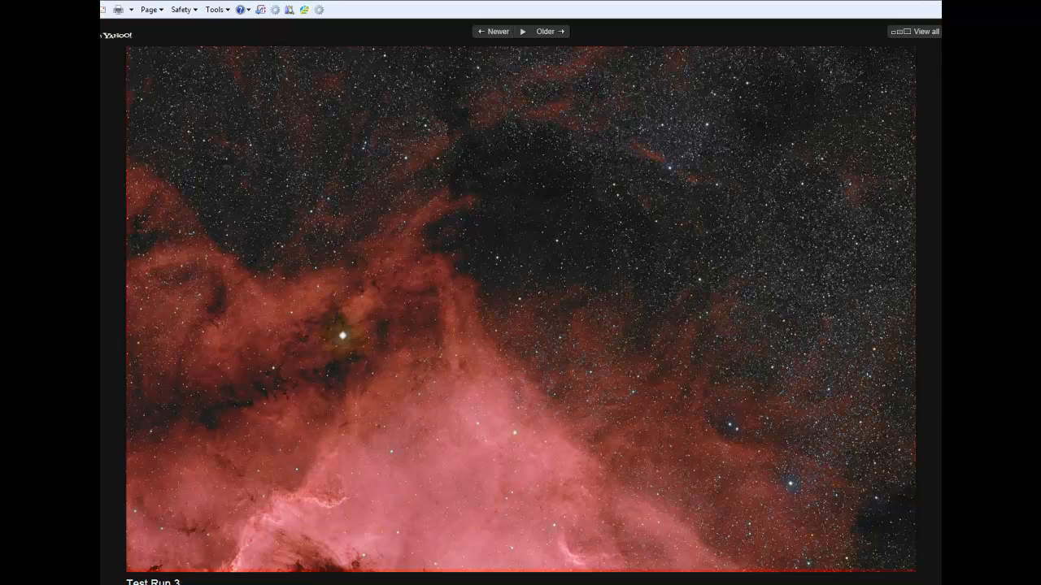
pyautogui.hotkey('alt', 'Tab')
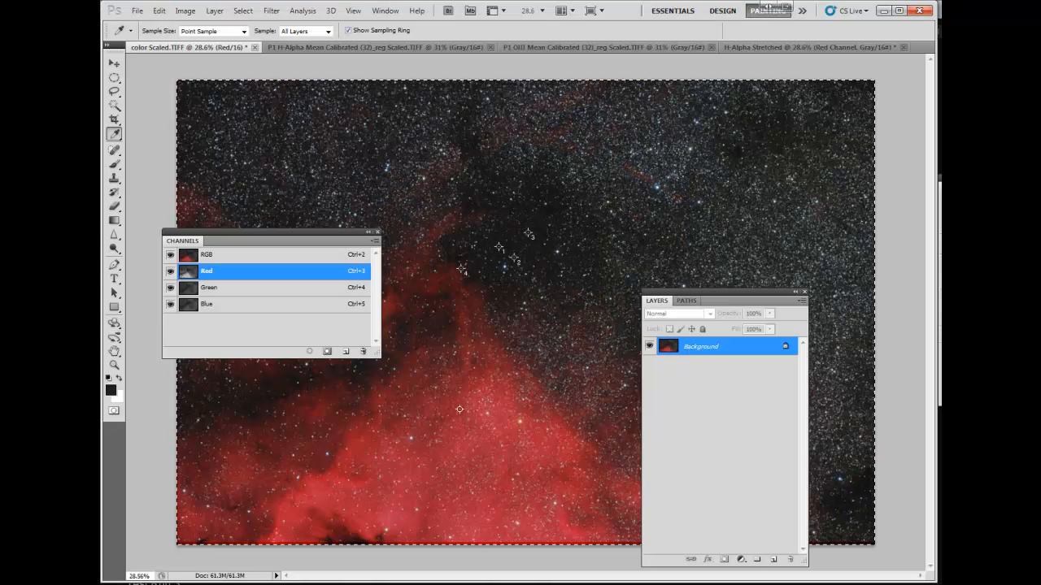